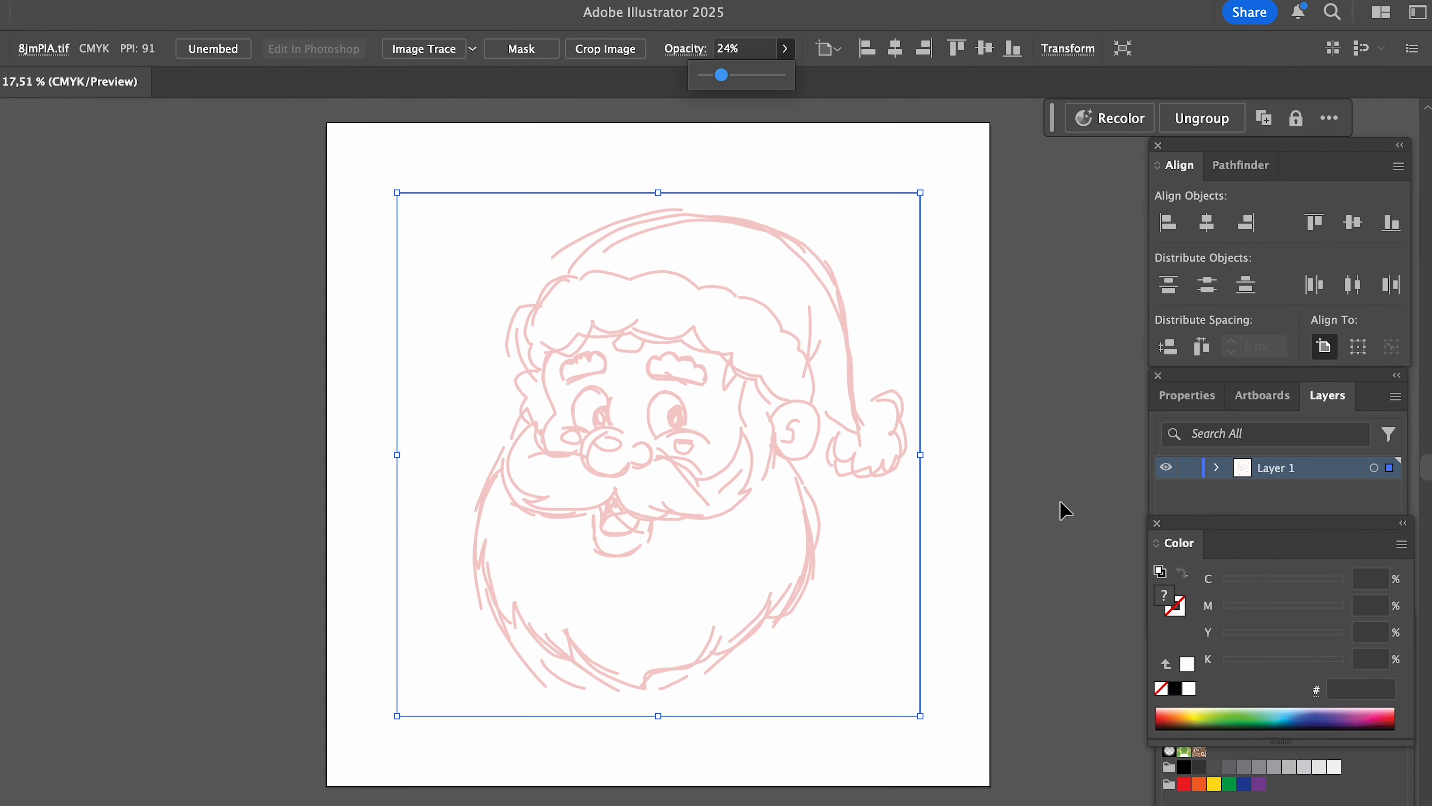
Lock the sketch layer and add a new layer above it for the line art.
left_click(1193, 468)
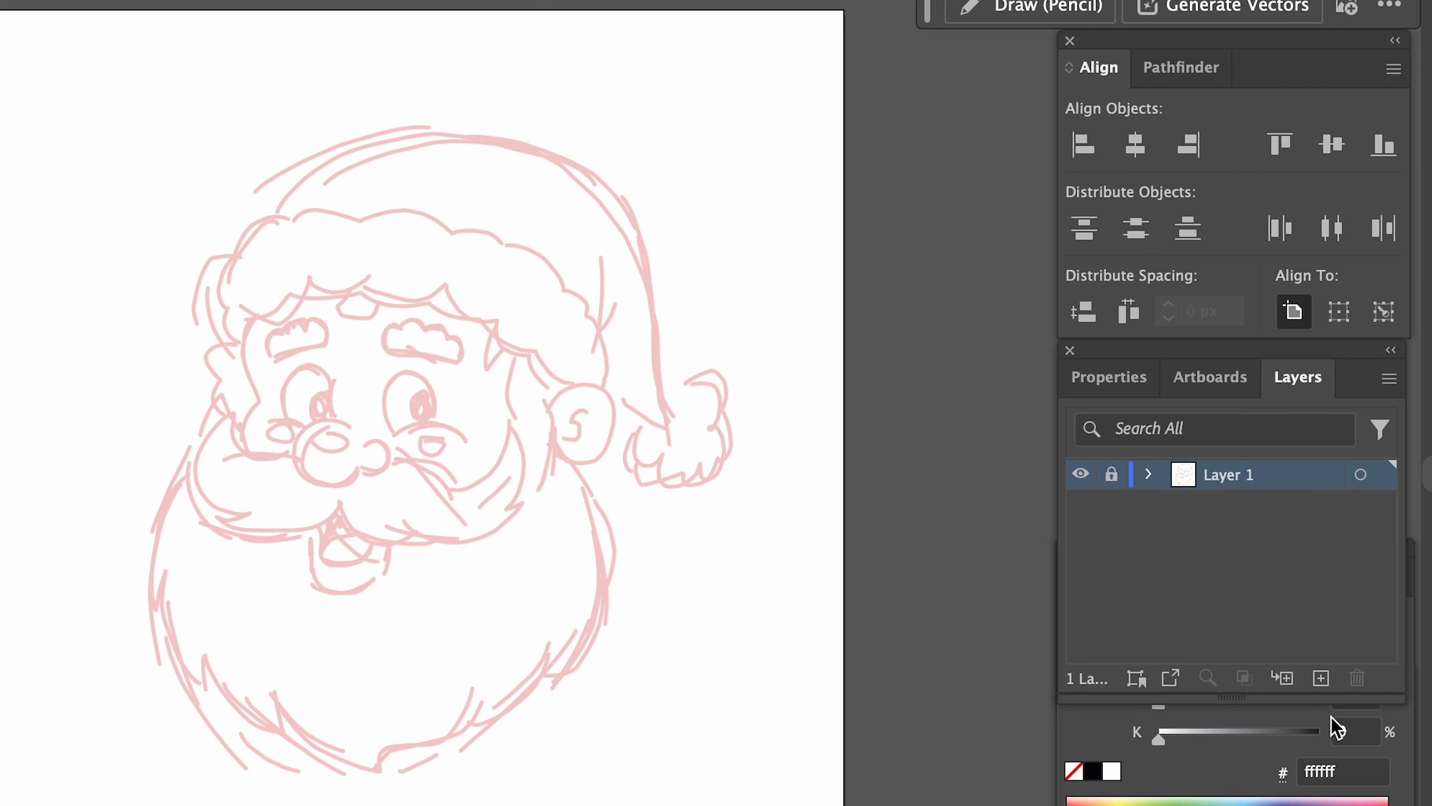
left_click(1323, 682)
key("z")
left_click_drag(449, 406, 756, 537)
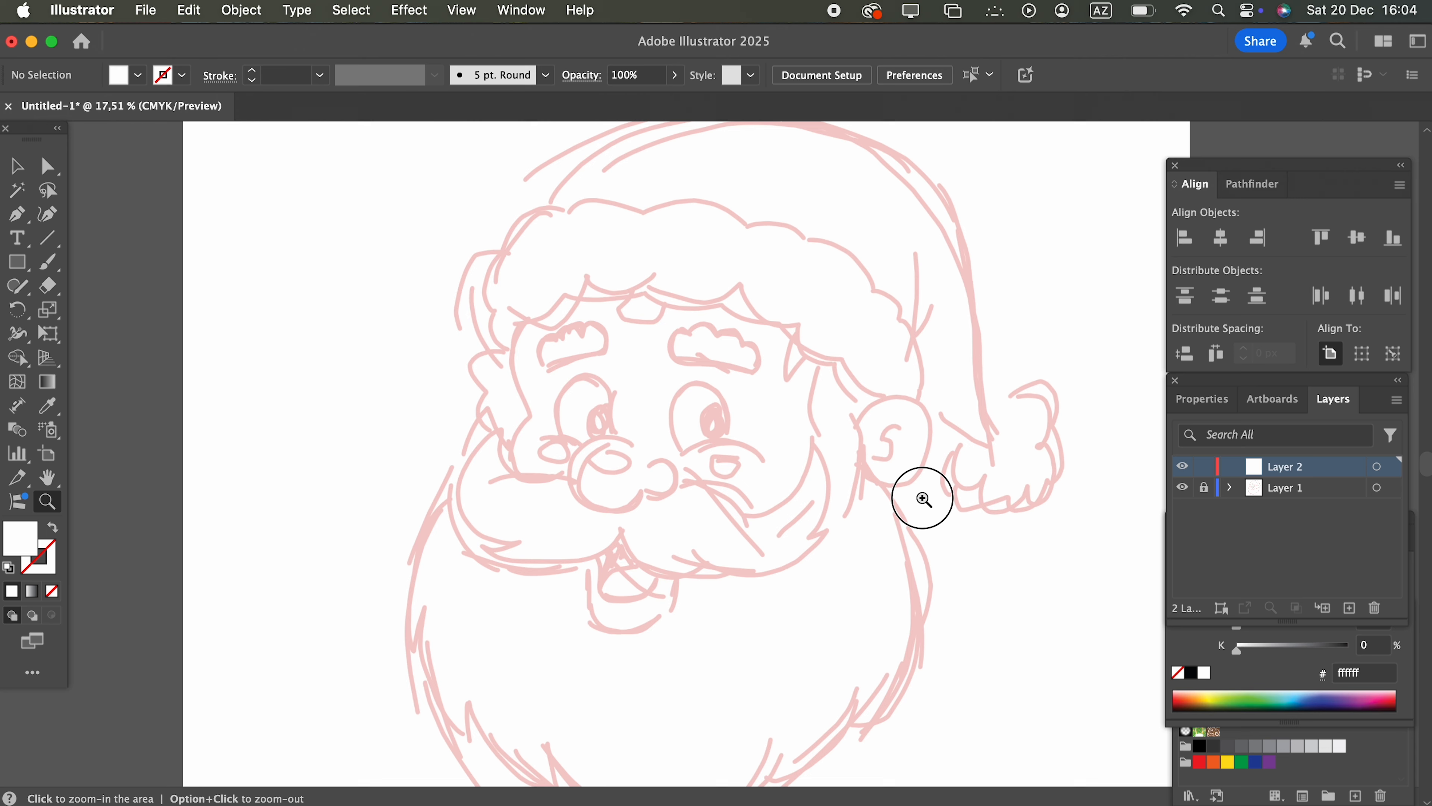
Turn off the fill and set the stroke colour to dark brown 3d0b0b.
left_click(59, 529)
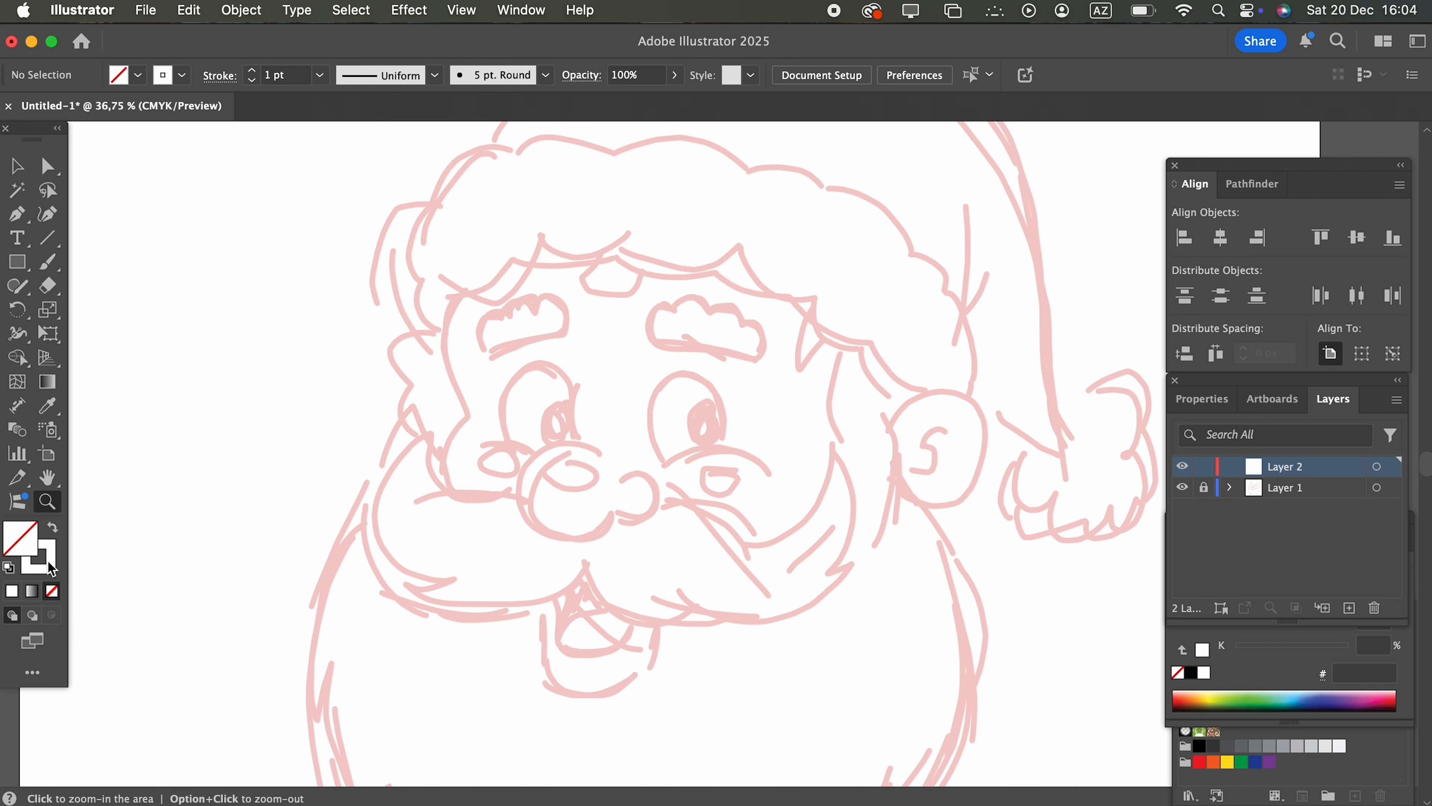
double_click(51, 568)
type("3d0b0b")
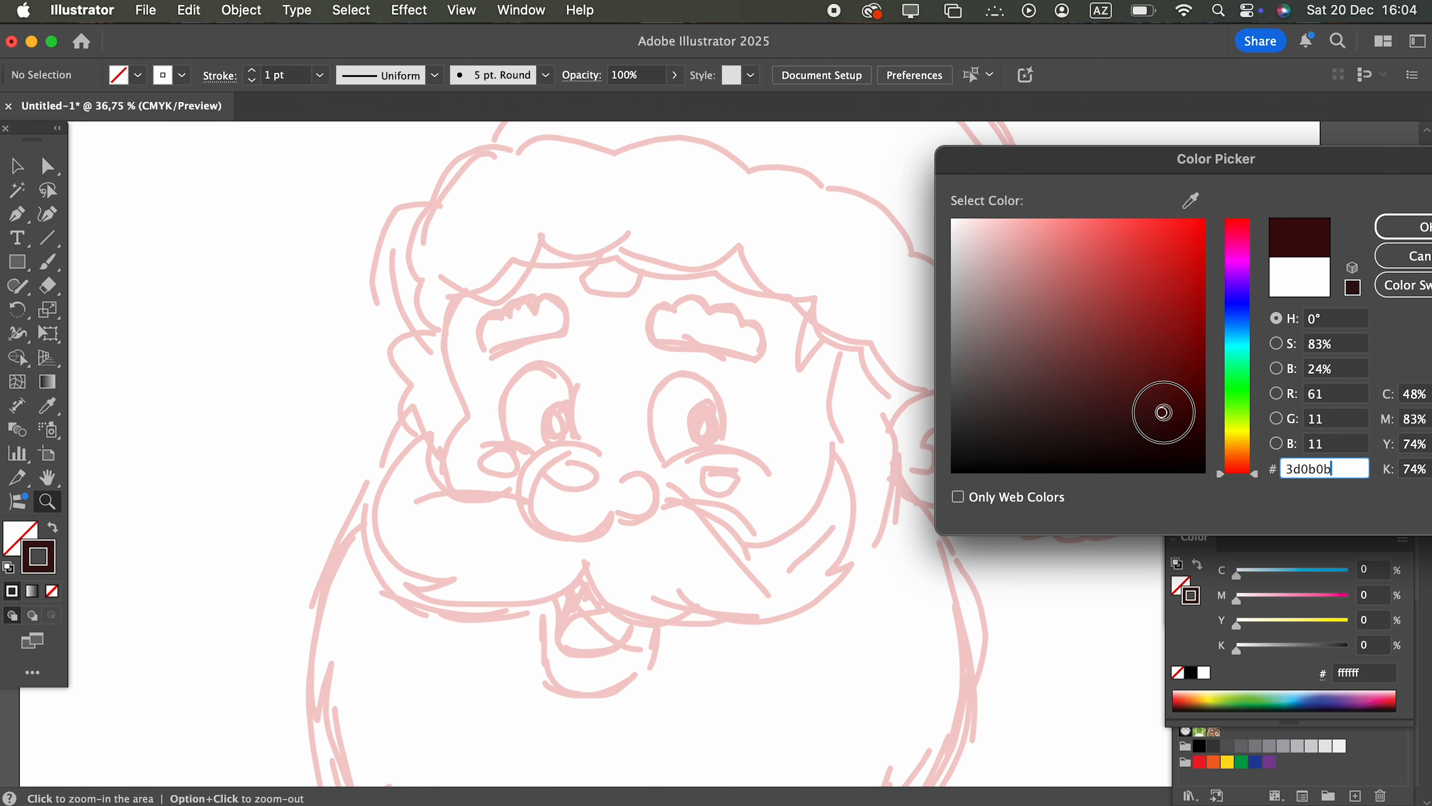
key("Return")
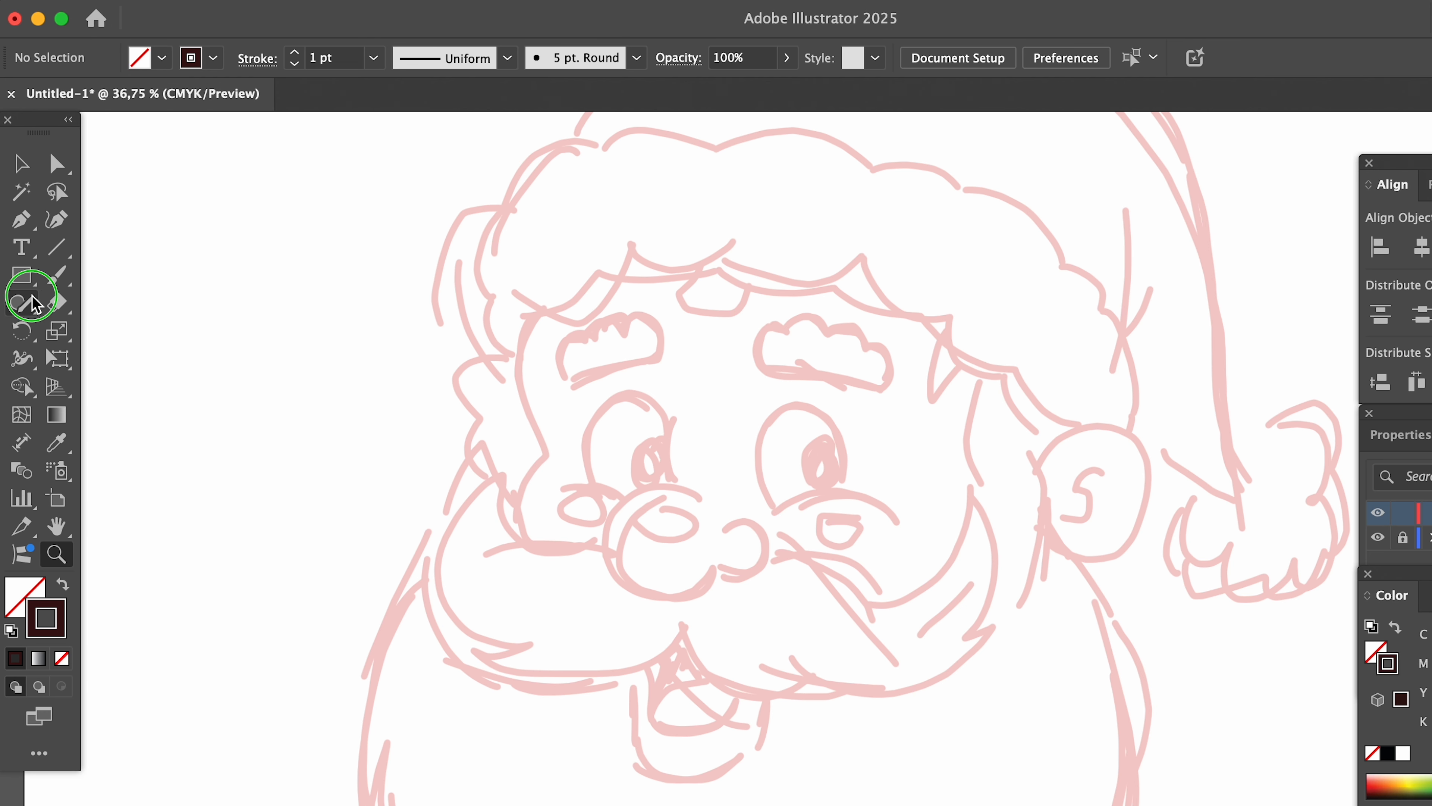
Choose the Pencil tool and set its stroke to round caps and a 10 pt weight.
left_click(36, 304)
left_click(96, 329)
left_click(271, 67)
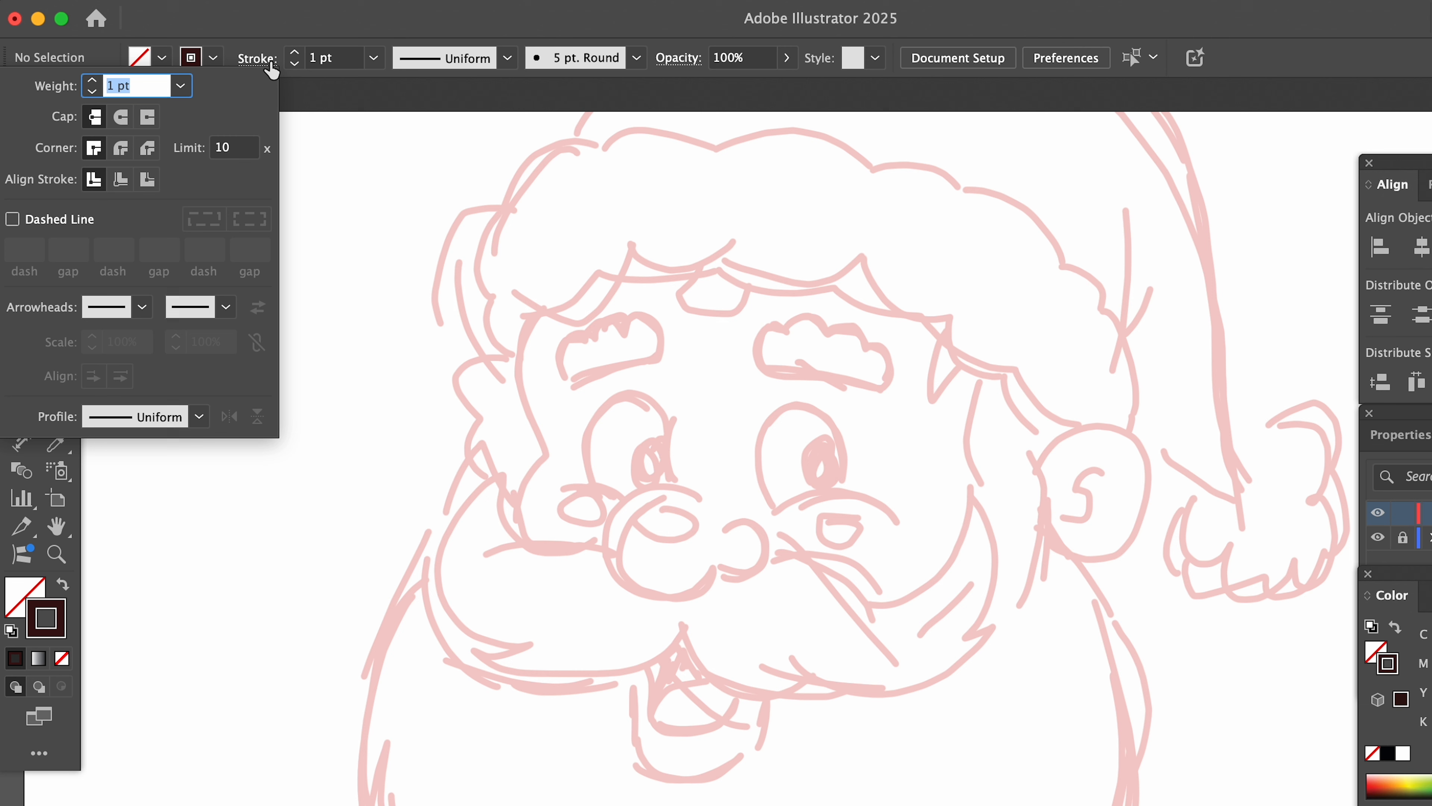
left_click(121, 118)
double_click(327, 58)
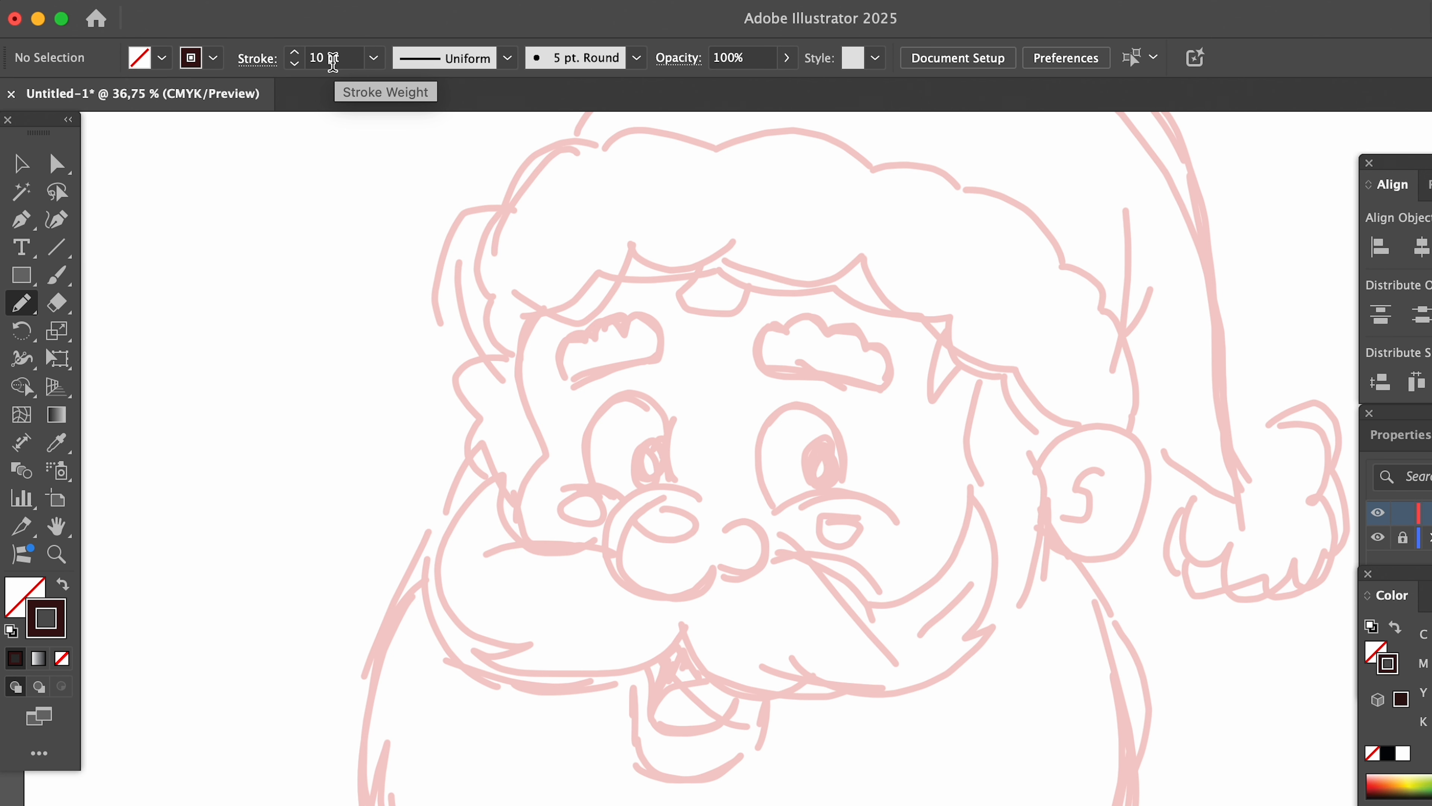
Trace the cheek arc beneath Santa's right-hand eye with the Pencil tool and set its stroke weight to 15 pt.
key("z")
mouse_move(821, 502)
left_mouse_down()
mouse_move(1003, 563)
mouse_move(1150, 575)
left_mouse_up()
key("n")
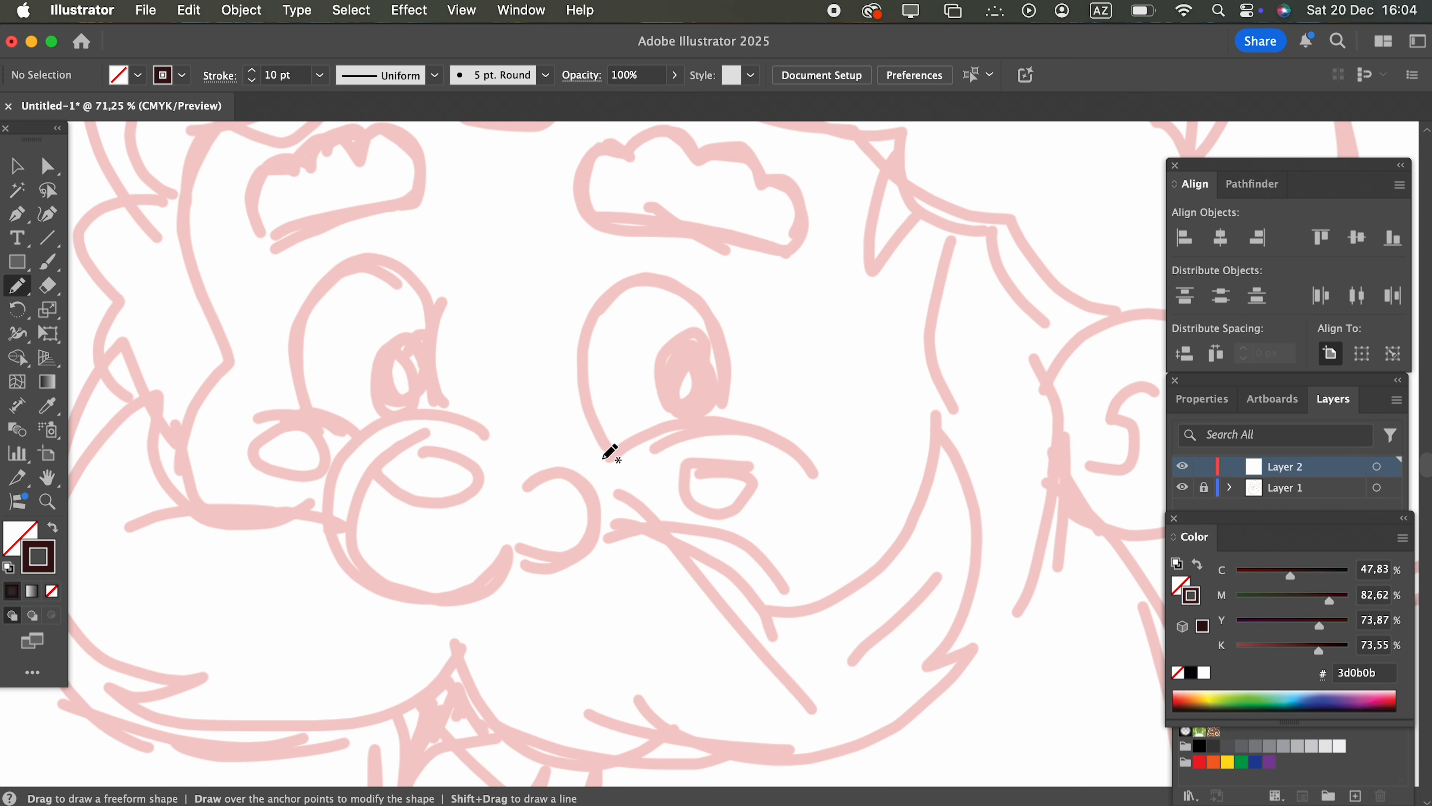
left_click_drag(833, 466, 831, 466)
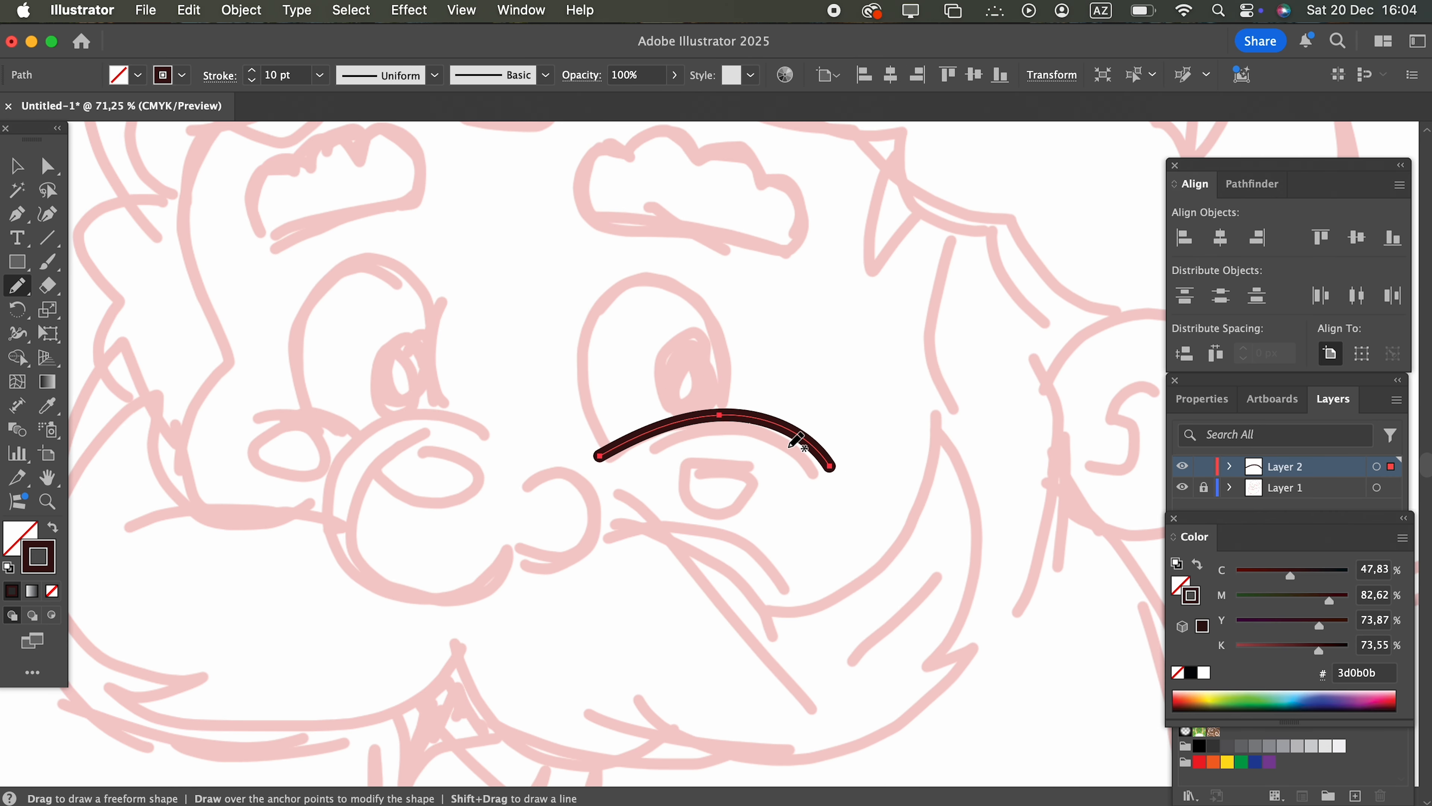
left_click(16, 165)
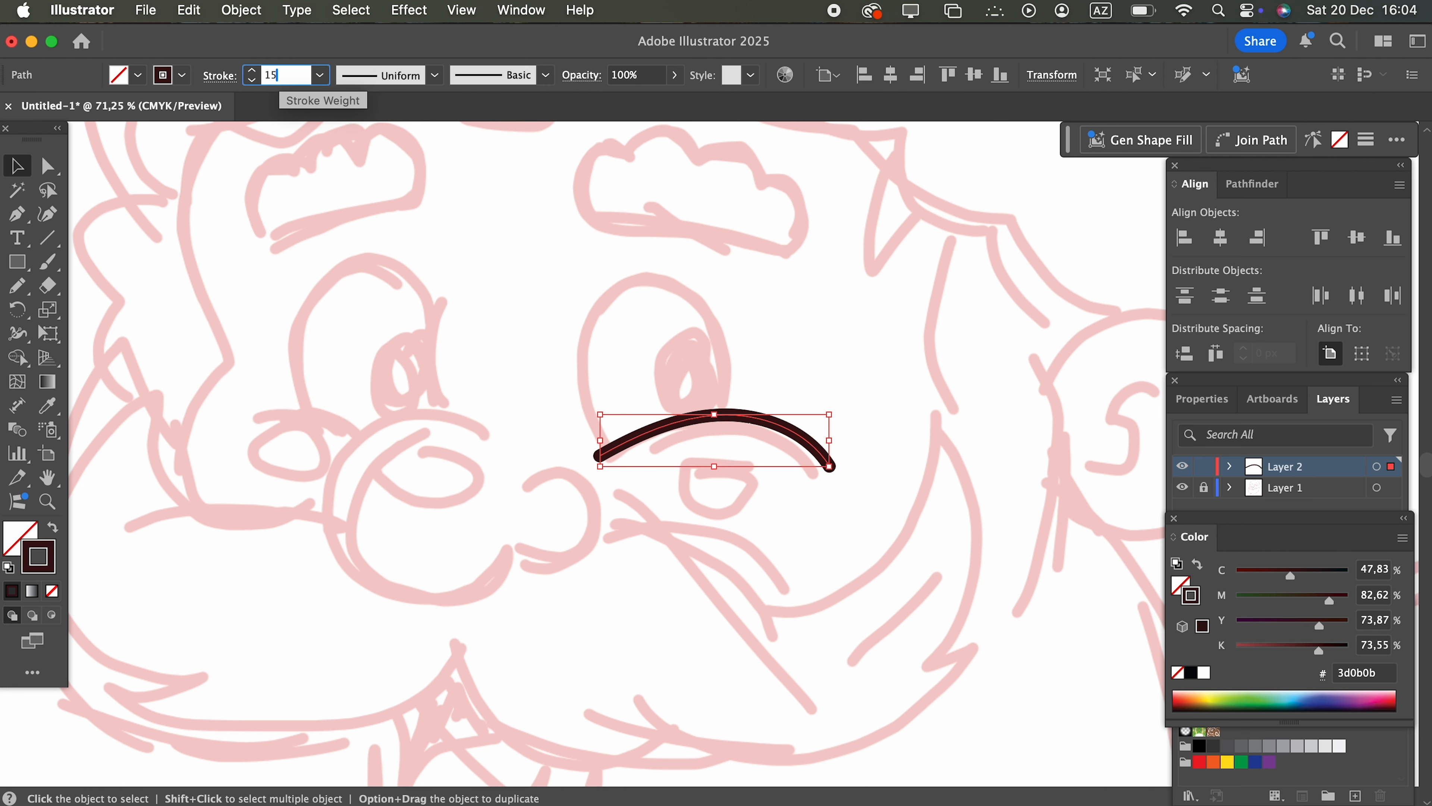
type("15")
key("Return")
Refine the cheek arc's bend with the Curvature tool by moving its middle point, and deselect it.
key("super+space")
left_click_drag(852, 462, 1021, 530)
left_click(47, 217)
left_click_drag(633, 387, 602, 390)
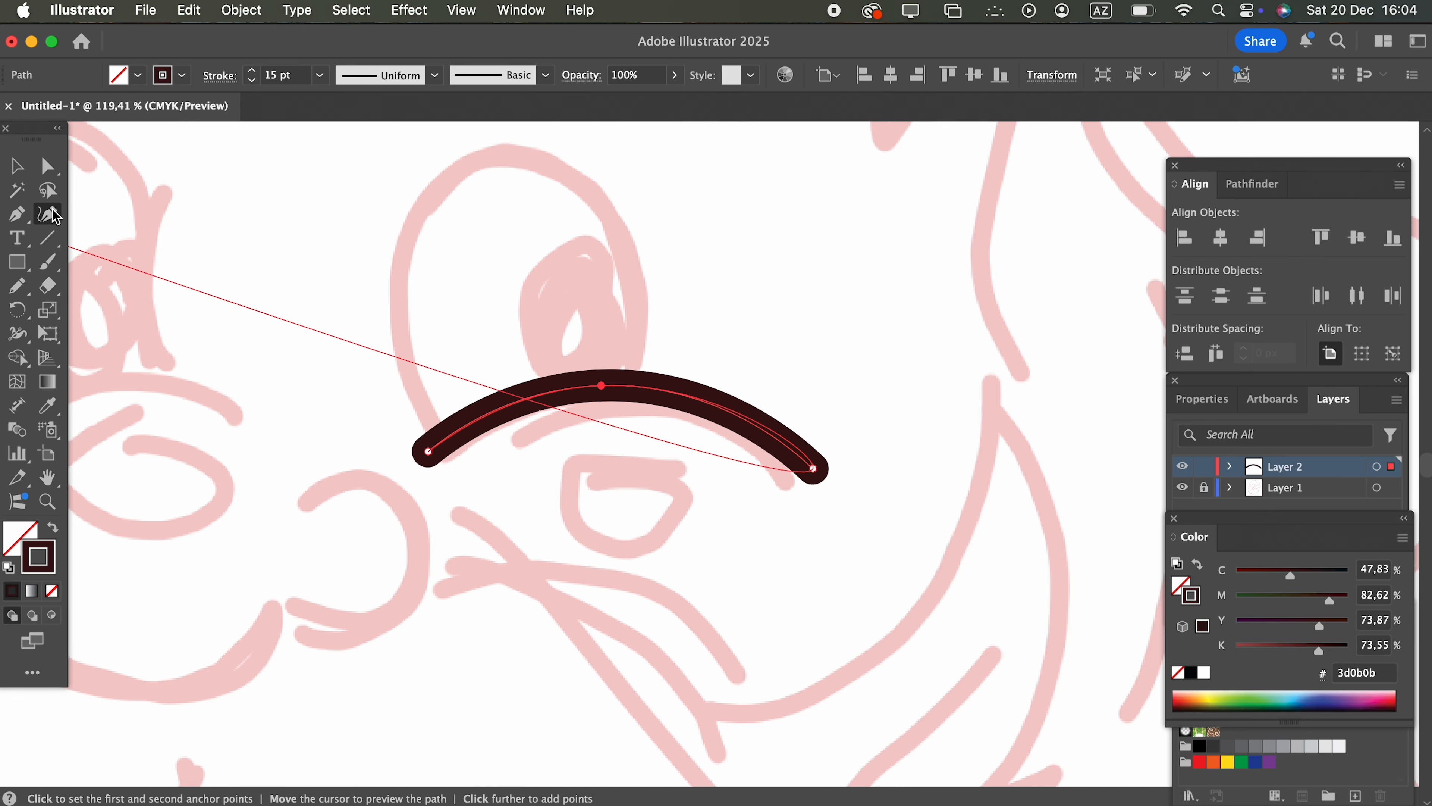
left_click(18, 166)
left_click(722, 279)
Draw an upright ellipse over the sketched outline of the right-hand eye, overlapping the cheek arc.
key("space")
left_click_drag(722, 278, 757, 361)
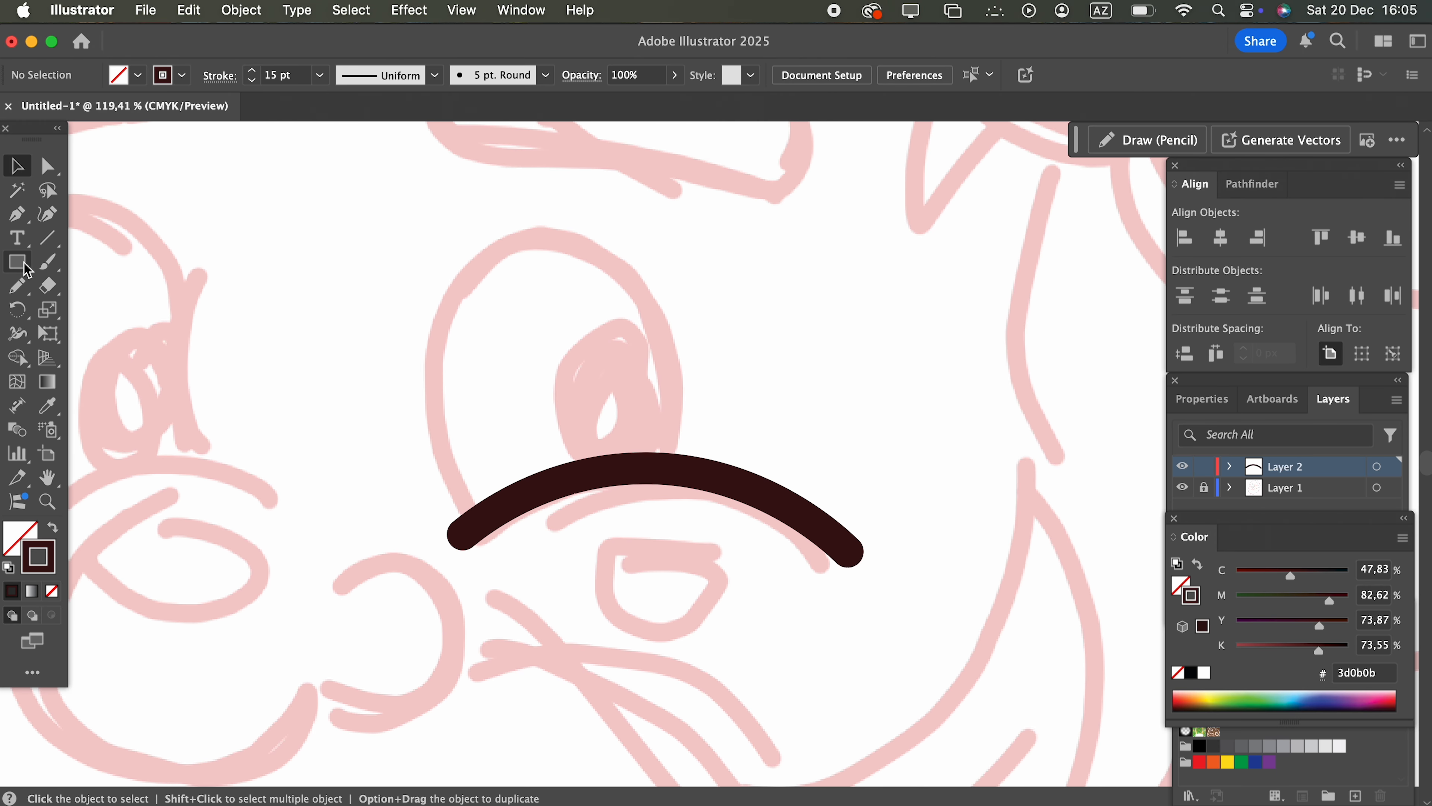
mouse_move(25, 269)
left_mouse_down()
mouse_move(61, 271)
mouse_move(113, 312)
left_mouse_up()
left_click_drag(442, 238, 676, 561)
left_click(16, 165)
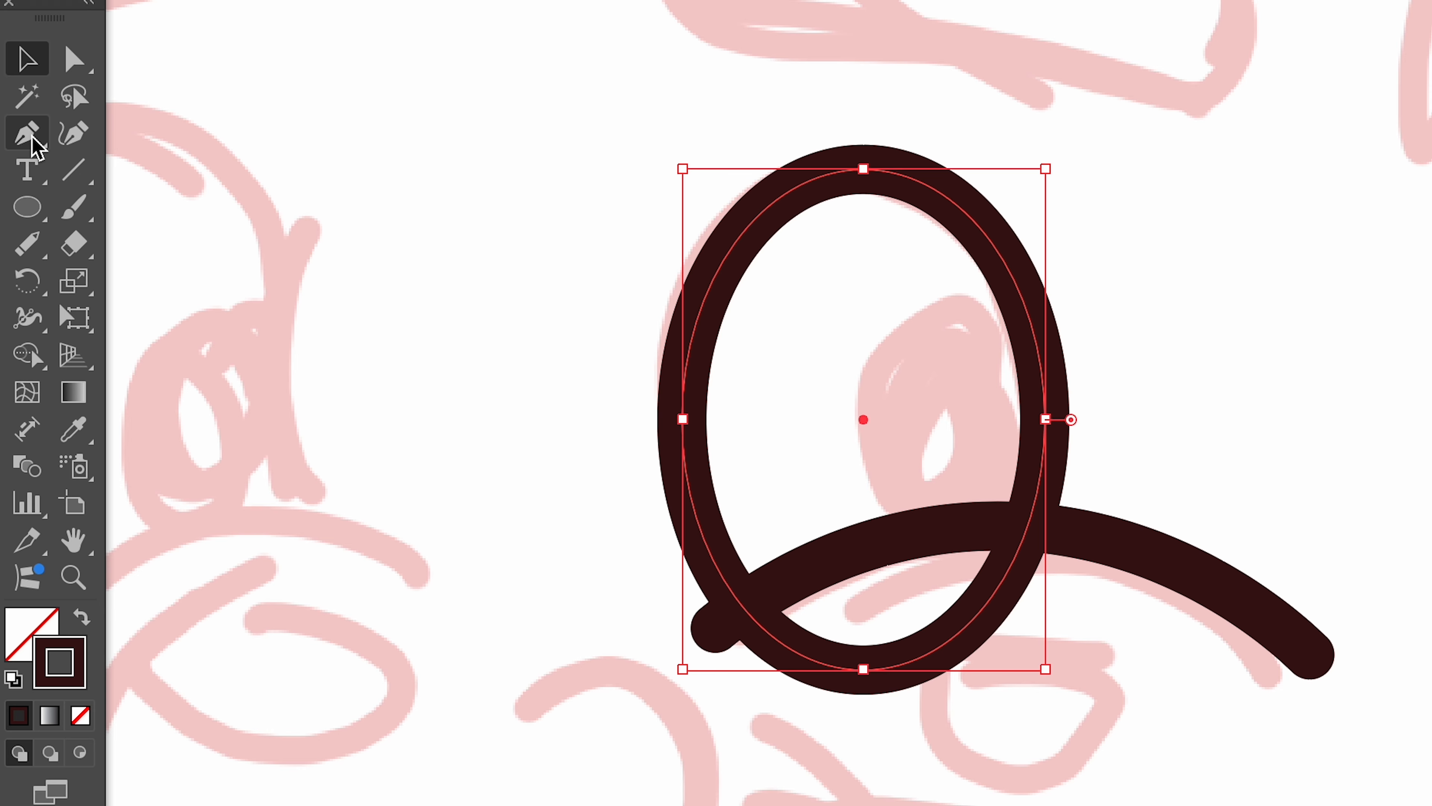
Add anchor points where the eye ellipse crosses the cheek arc and delete the ellipse's portion below it.
left_click(17, 214)
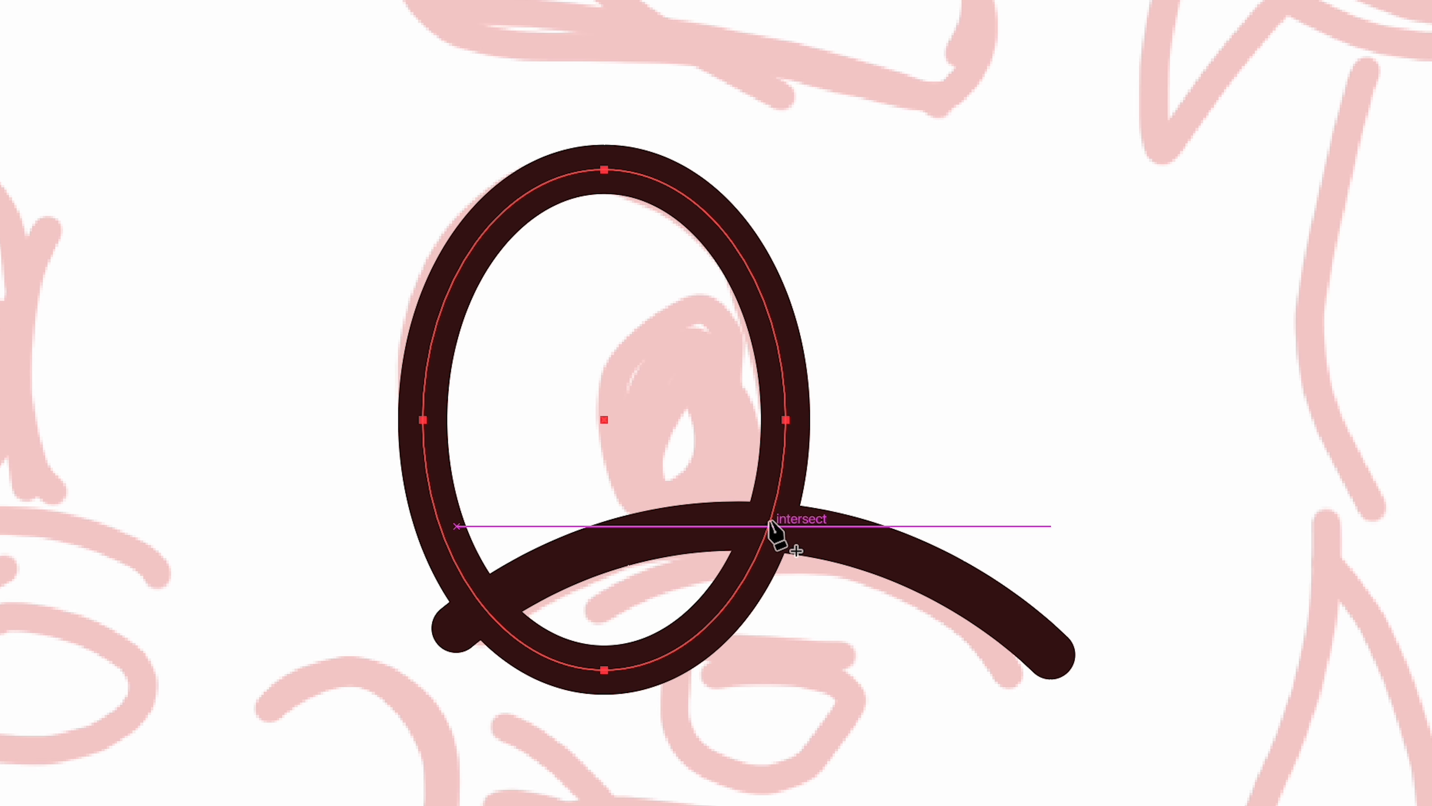
left_click(1031, 515)
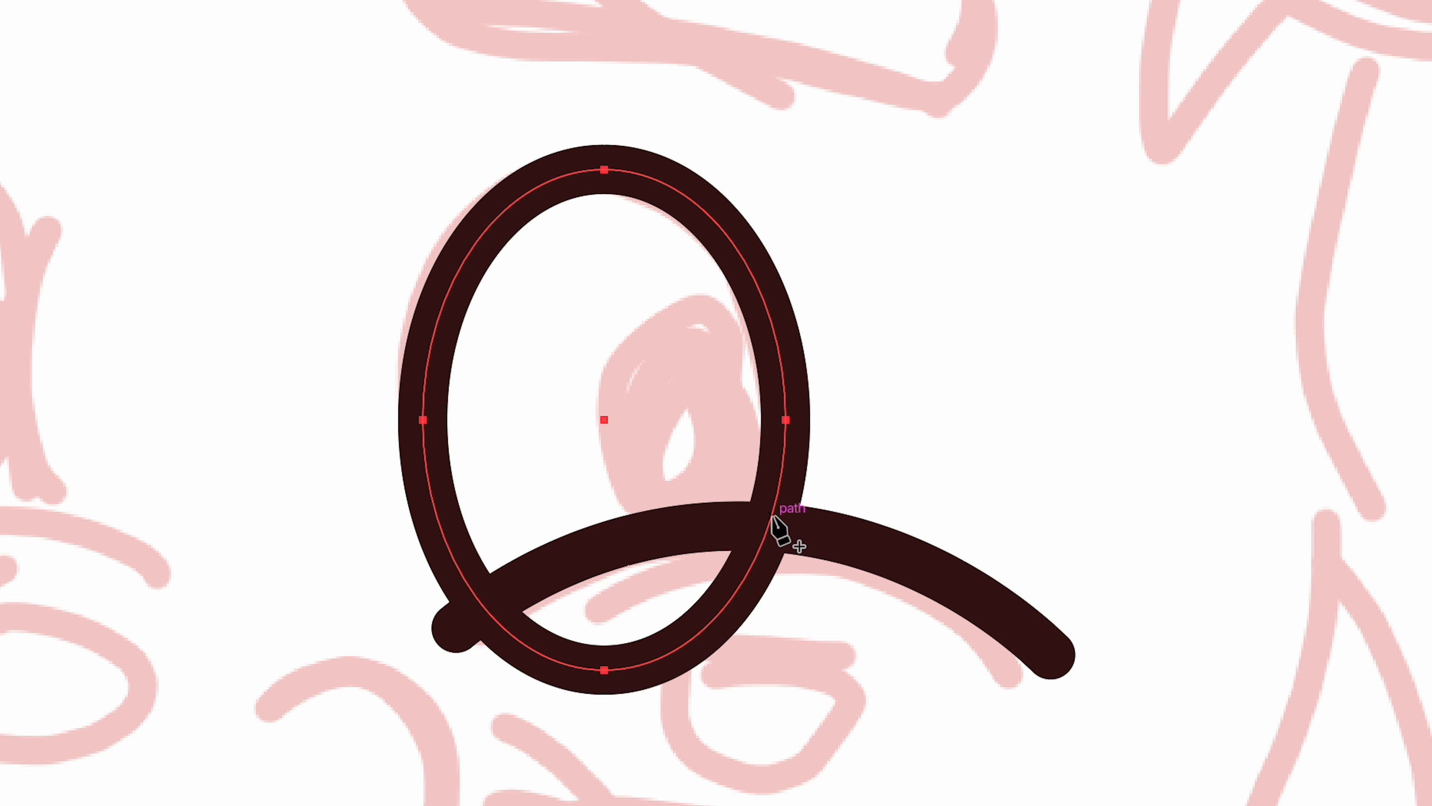
left_click(478, 601)
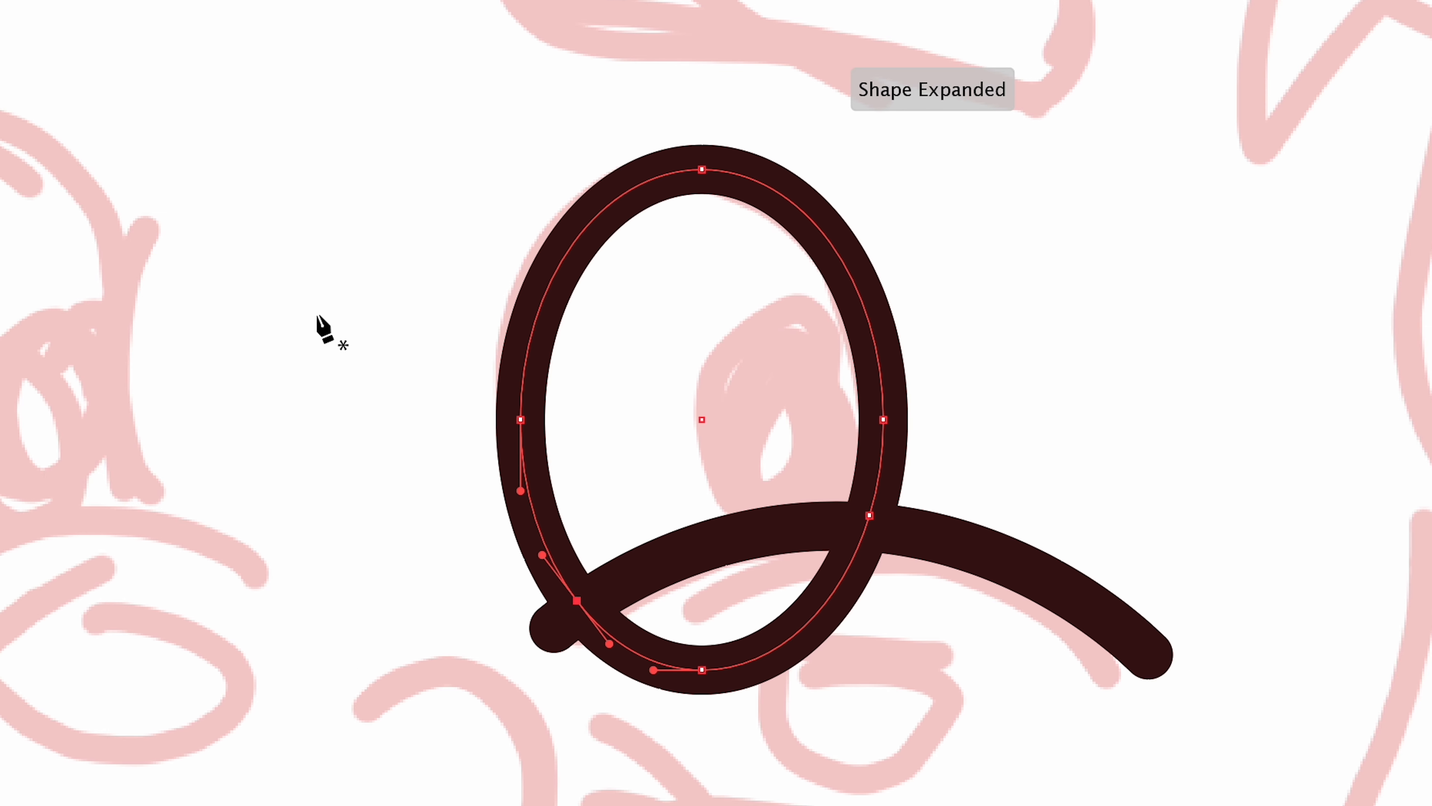
left_click(75, 62)
left_click_drag(696, 696, 608, 656)
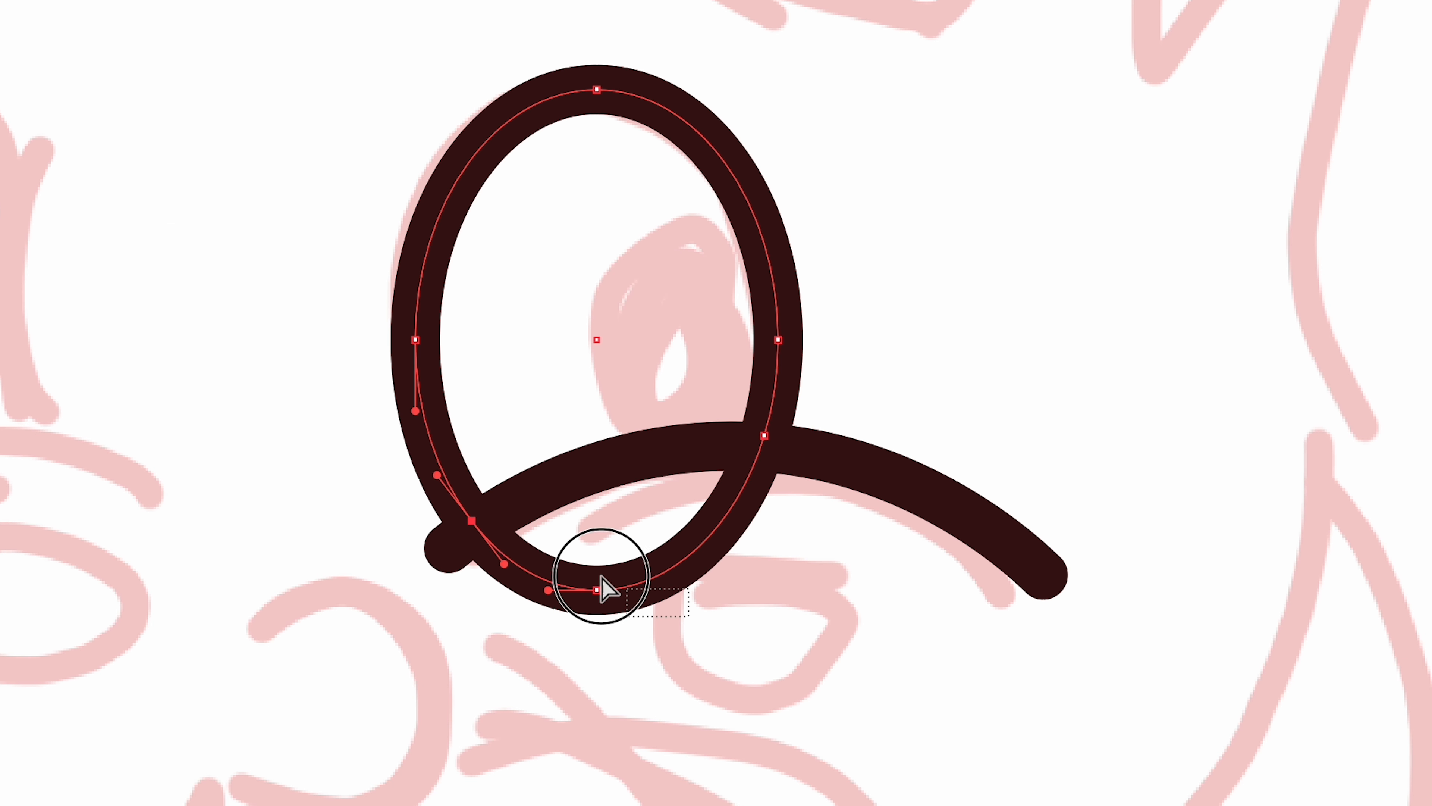
left_click_drag(600, 575, 577, 562)
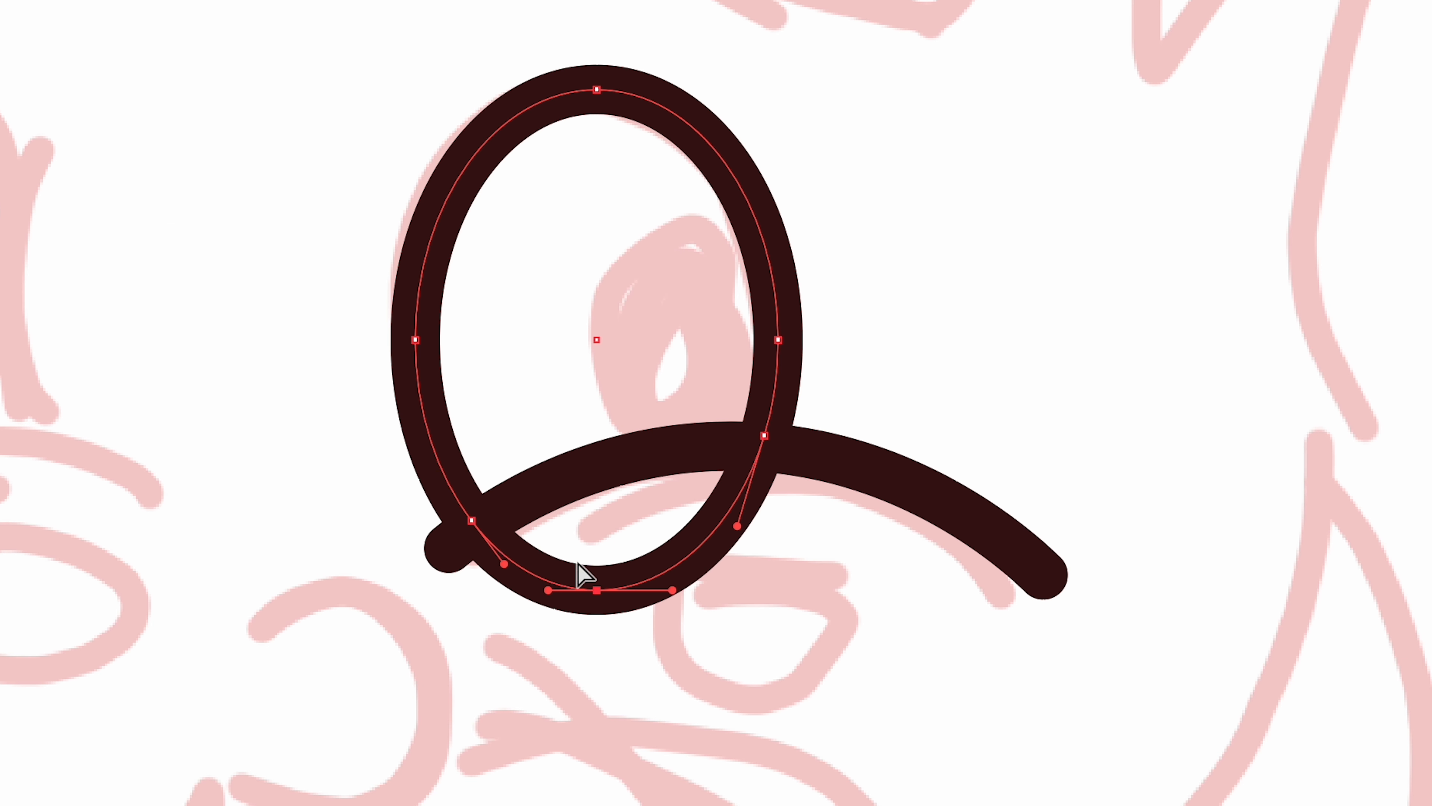
key("Delete")
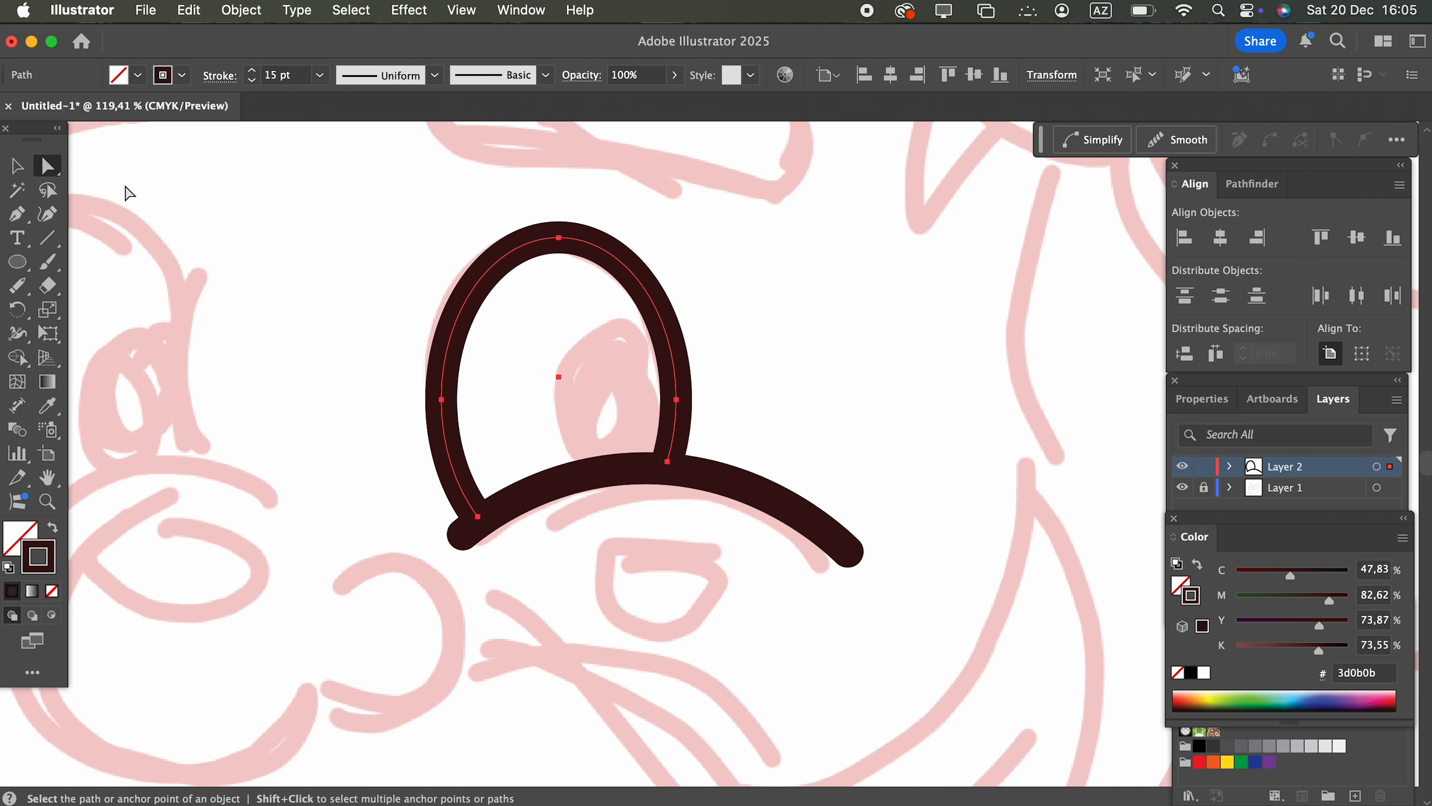
left_click(17, 169)
left_click(339, 367)
Trace the rounded nose outline, including the small nostril curve, with the Pencil tool.
key("z")
left_click_drag(499, 394, 516, 462)
left_click_drag(517, 462, 517, 533)
left_click(17, 286)
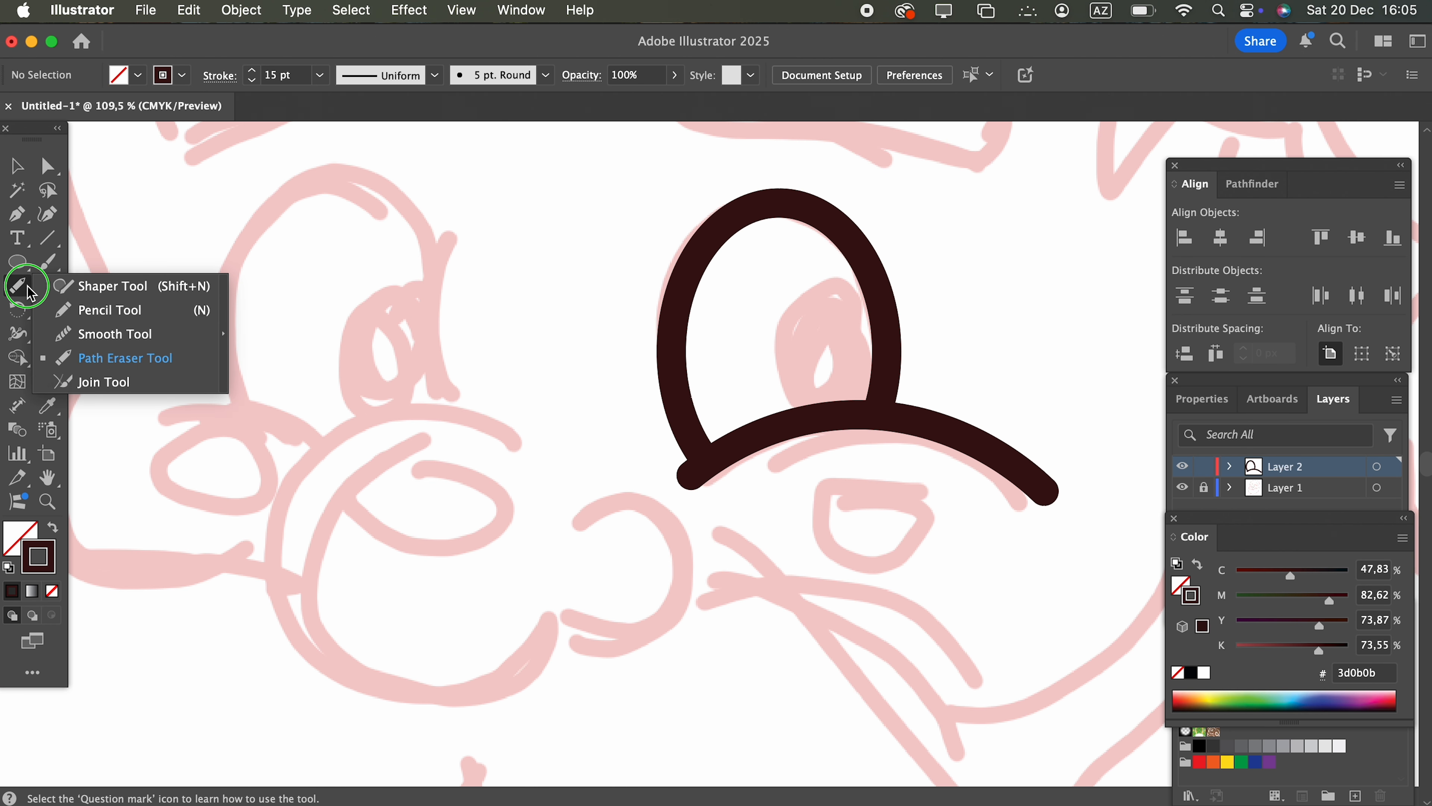
left_click(113, 310)
mouse_move(516, 438)
left_mouse_down()
mouse_move(397, 416)
mouse_move(338, 431)
mouse_move(299, 474)
mouse_move(270, 535)
mouse_move(277, 607)
mouse_move(327, 677)
mouse_move(413, 706)
mouse_move(506, 702)
mouse_move(547, 668)
mouse_move(560, 613)
mouse_move(622, 635)
mouse_move(683, 608)
mouse_move(690, 548)
mouse_move(644, 505)
mouse_move(586, 502)
left_mouse_up()
Draw the inner edge line of the left-hand eye above the nose and smooth its curve with the Curvature tool.
scroll(688, 405, "left", 5)
scroll(688, 405, "up", 1)
mouse_move(666, 446)
left_mouse_down()
mouse_move(643, 396)
mouse_move(648, 286)
left_mouse_up()
scroll(703, 431, "right", 2)
scroll(703, 432, "up", 1)
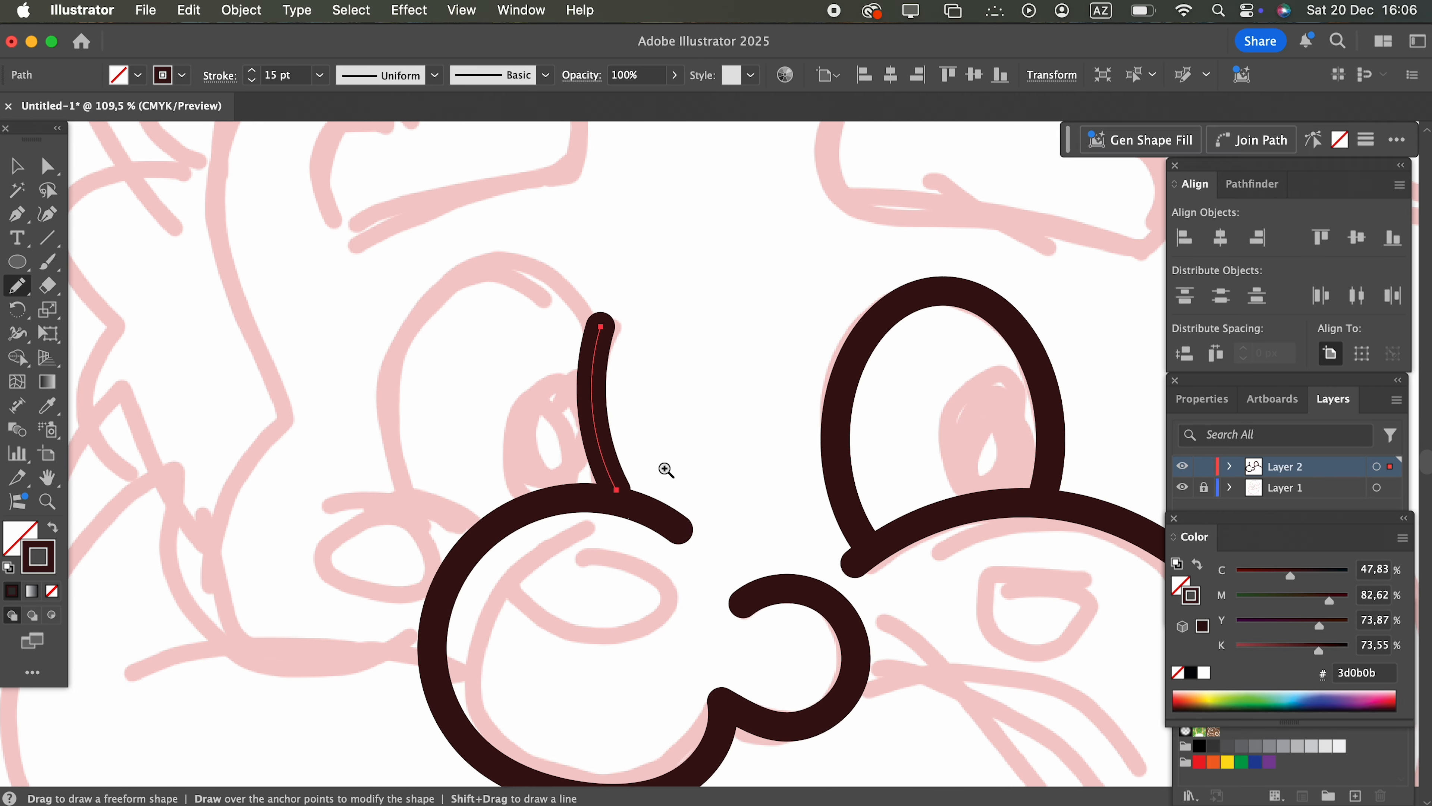
left_click(665, 469)
key("shift+grave")
left_click_drag(603, 494, 596, 461)
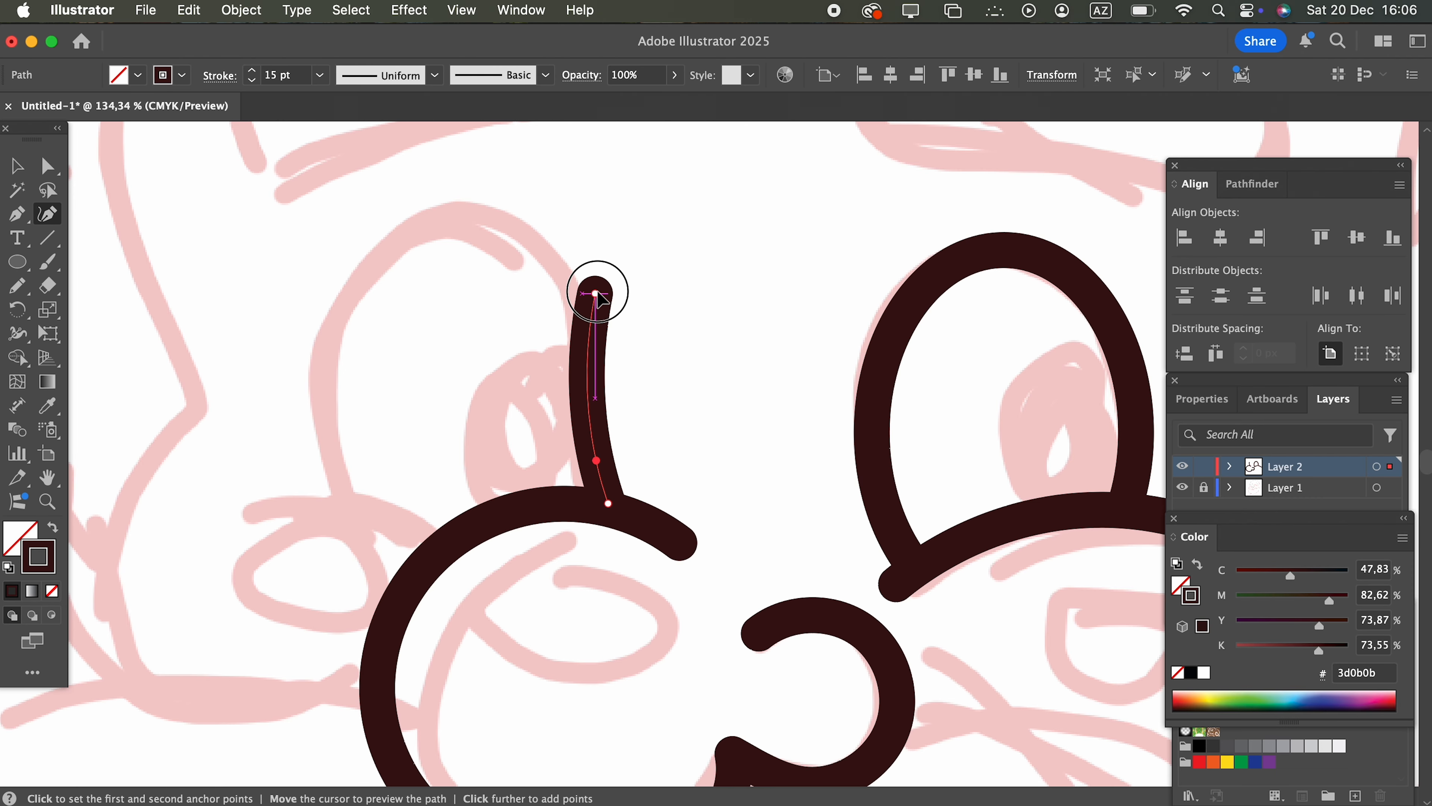
key("z")
left_click_drag(674, 387, 543, 406)
left_click_drag(610, 485, 546, 449)
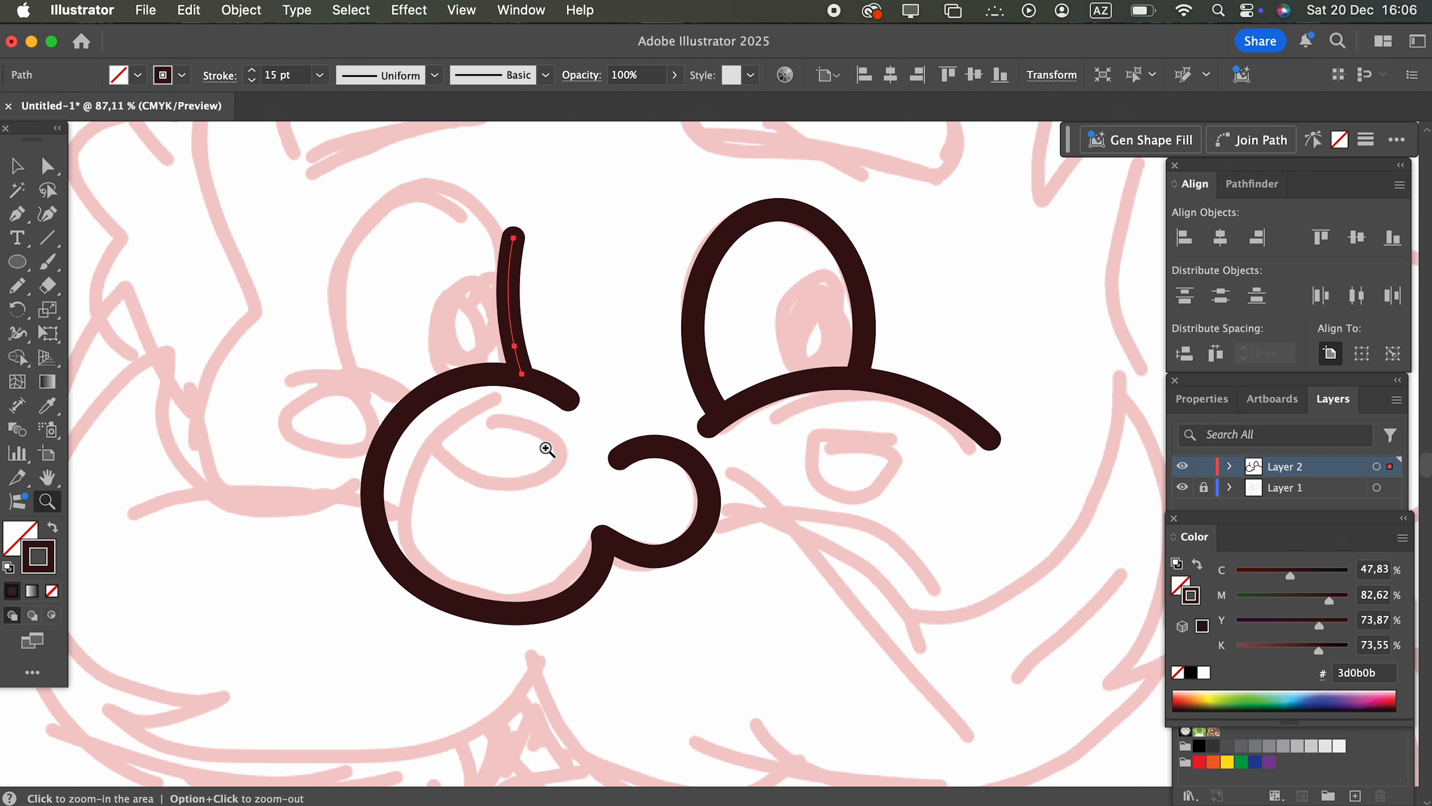
key("super+shift+a")
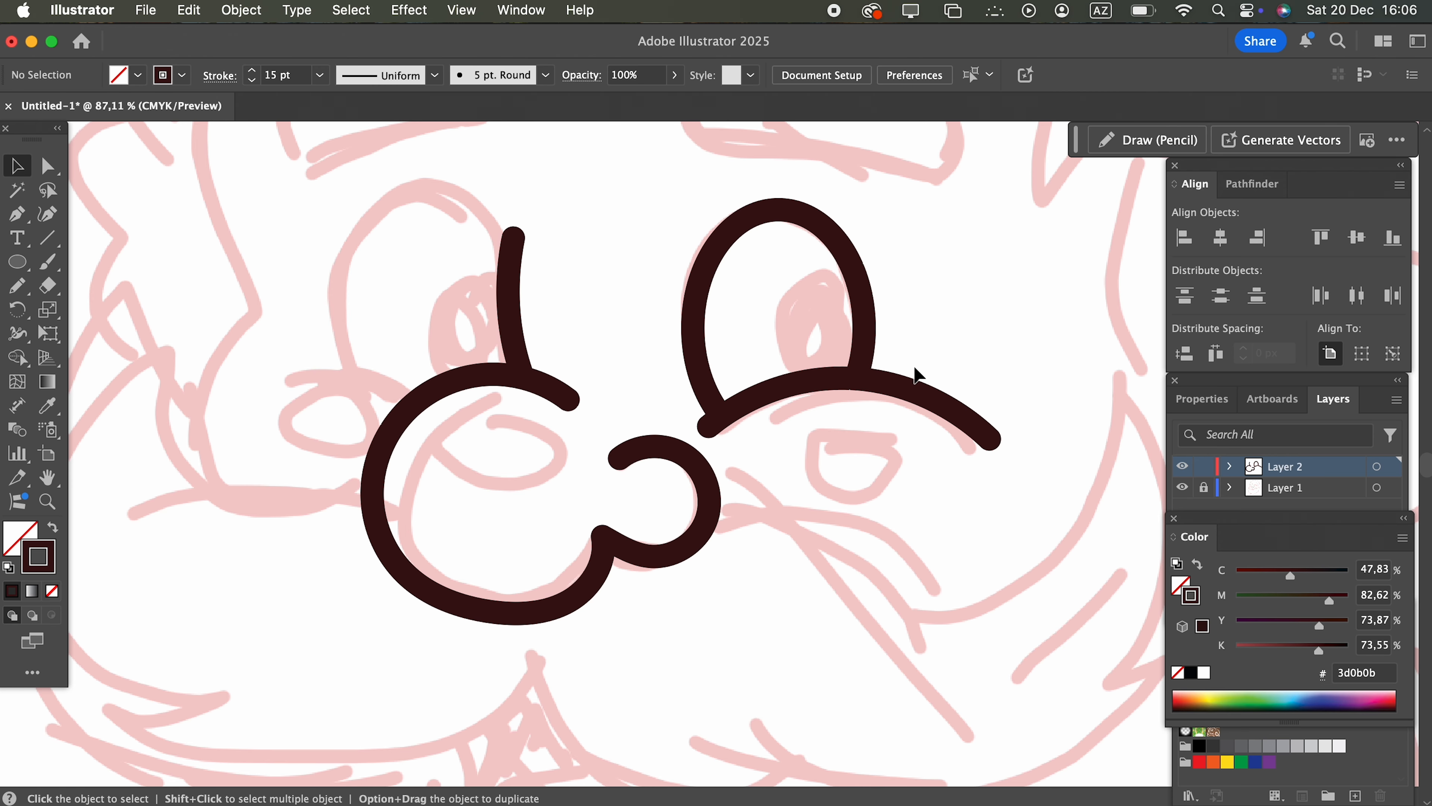
Draw a smaller upright ellipse for the pupil inside the right-hand eye, touching its inner right edge.
left_click_drag(937, 362, 729, 442)
left_click(651, 373)
left_click(17, 264)
left_click_drag(561, 368, 726, 517)
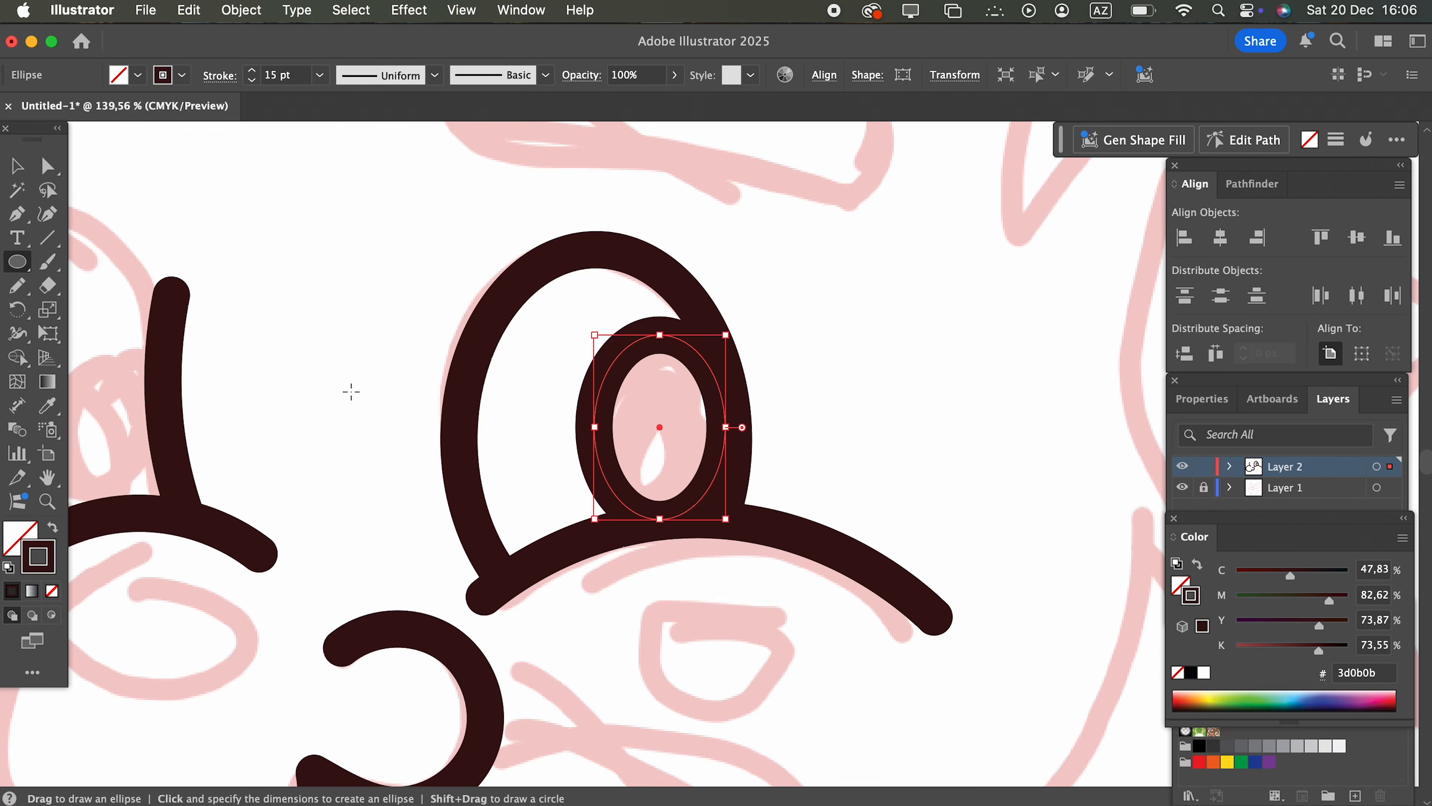
left_click(15, 176)
left_click(354, 285)
Fill the inside of the pupil solid with a freehand Pencil scribble.
key("n")
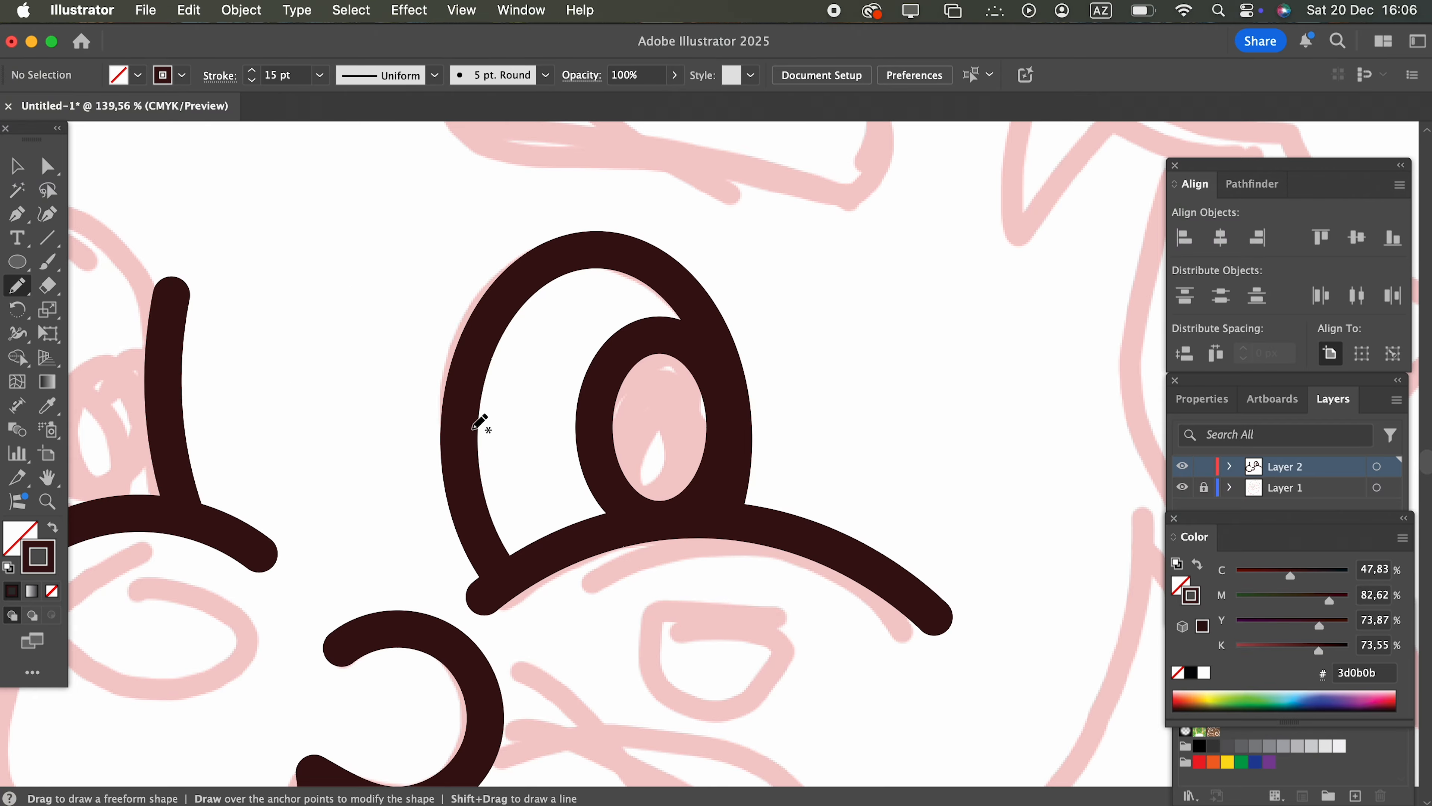
mouse_move(652, 367)
left_mouse_down()
mouse_move(615, 424)
mouse_move(637, 493)
mouse_move(720, 436)
mouse_move(678, 368)
mouse_move(636, 383)
mouse_move(666, 470)
mouse_move(702, 389)
mouse_move(652, 393)
mouse_move(692, 436)
mouse_move(680, 397)
left_mouse_up()
key("z")
left_click(679, 395, "alt")
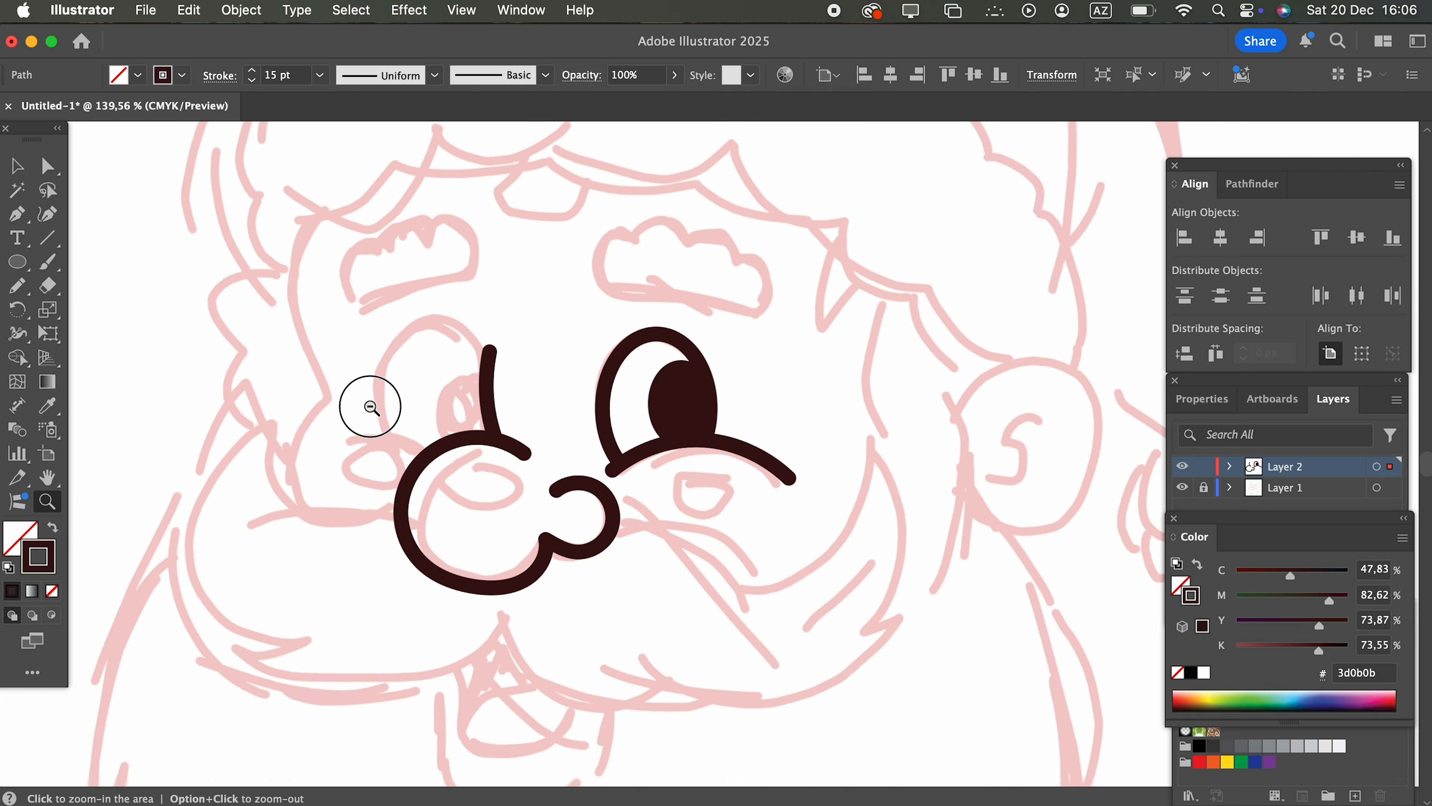
Group the right-hand eye's outline and pupil, and place a duplicate over the sketched left-hand eye.
left_click(17, 168)
left_click_drag(767, 422, 548, 322)
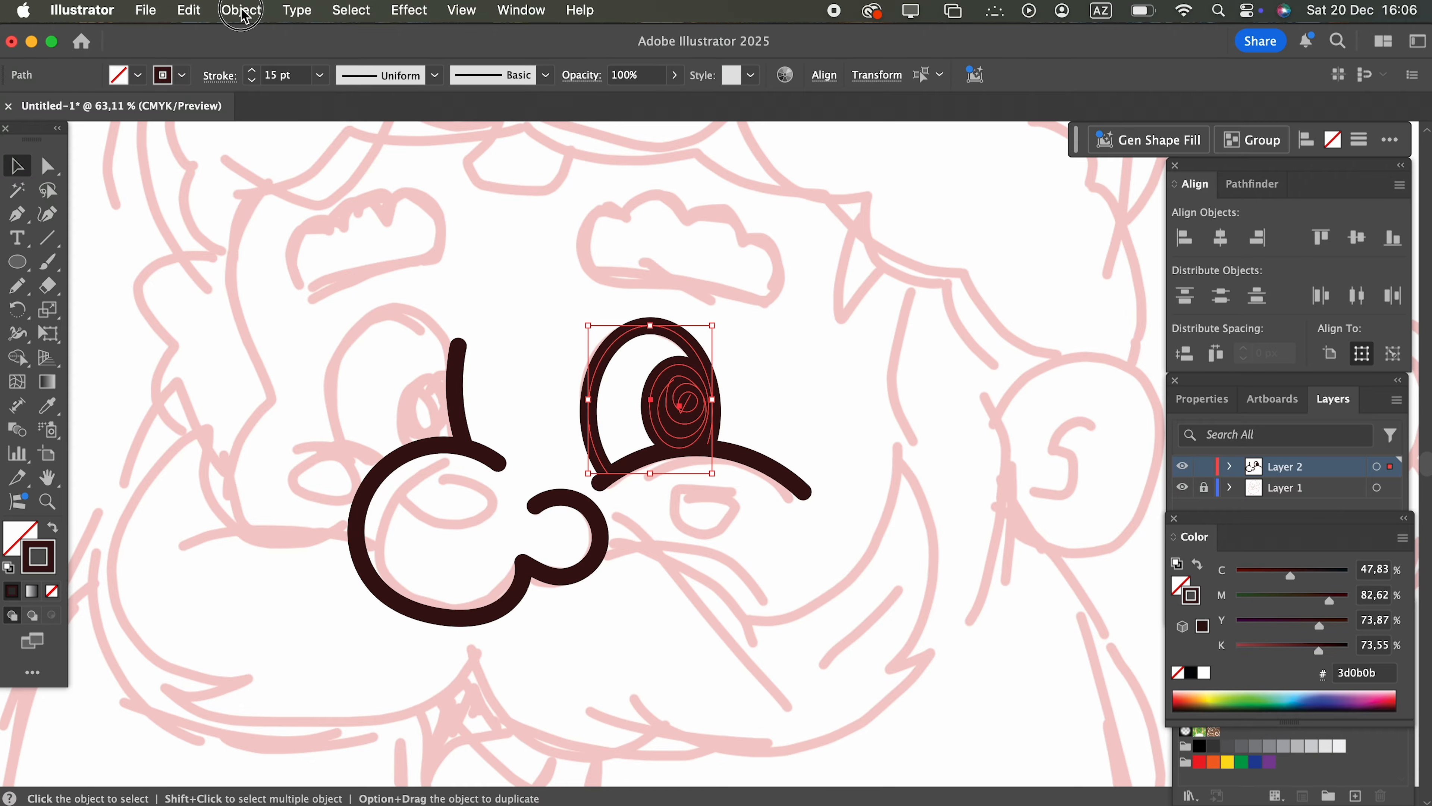
left_click(243, 10)
left_click(456, 319)
left_click(188, 10)
left_click(209, 111)
left_click(186, 11)
left_click(269, 164)
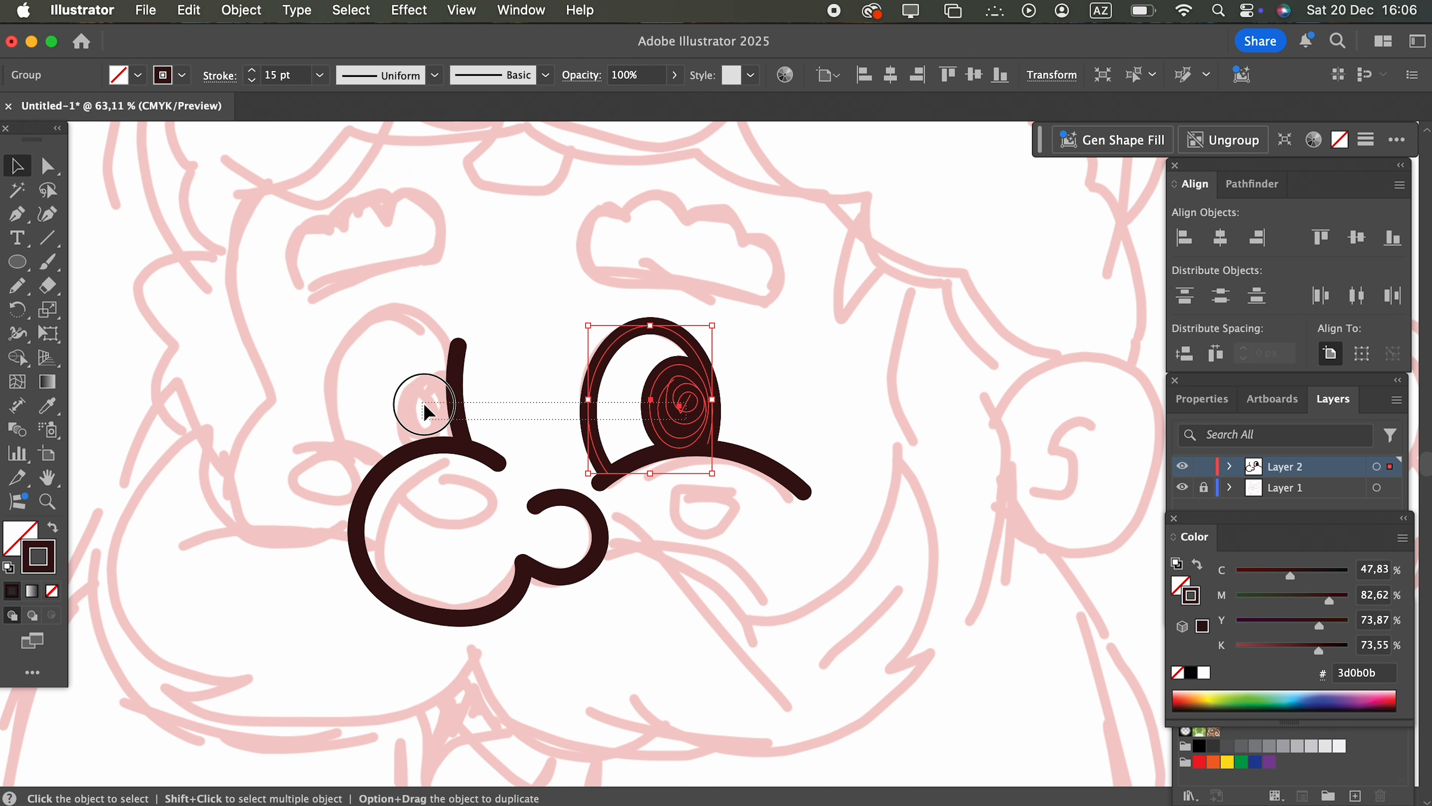
left_click(825, 420)
left_click_drag(681, 407, 439, 399)
Draw the short cheek line under the left-hand eye, running outward from the nose outline, with the Pencil tool.
key("super+equal")
key("n")
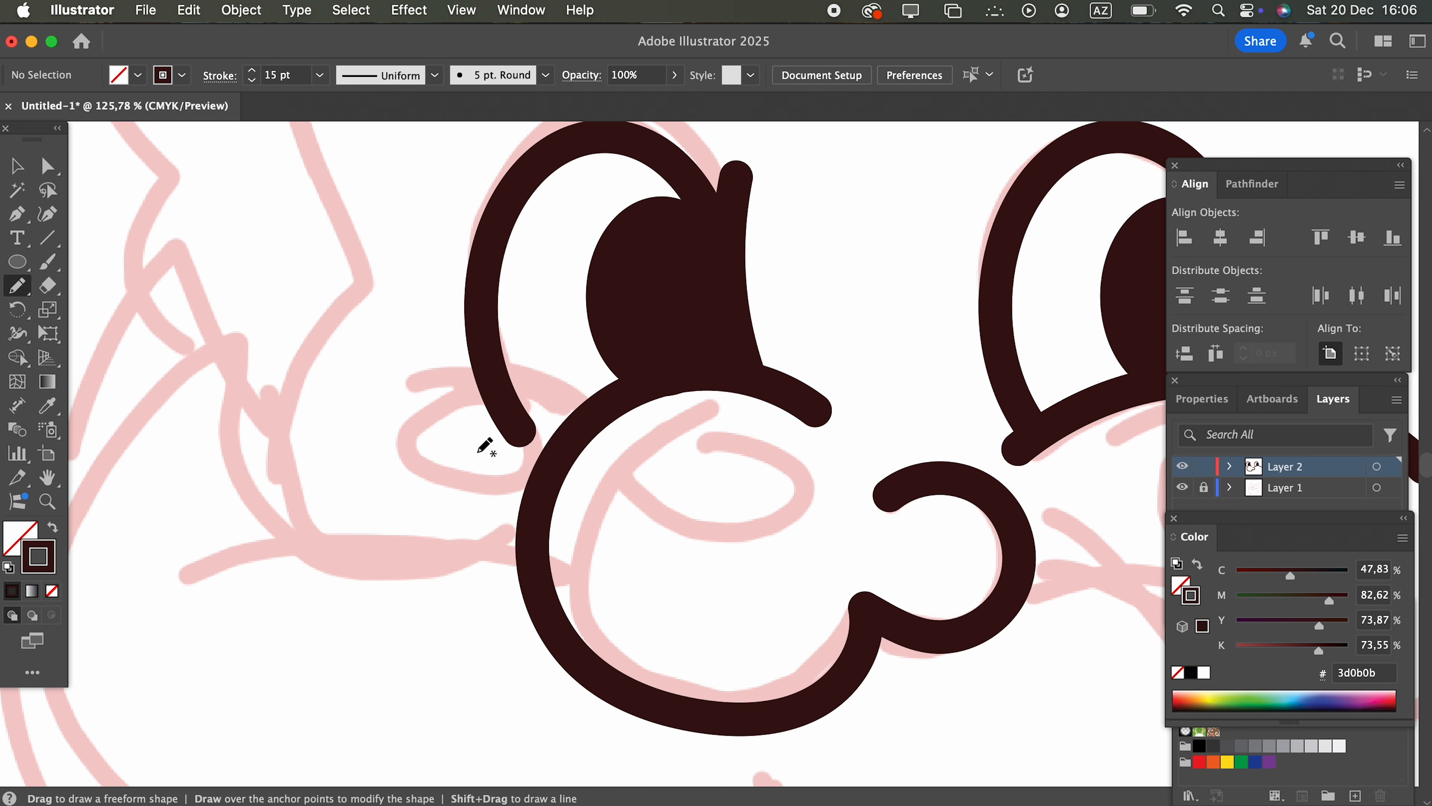
left_click_drag(538, 440, 394, 436)
Trace the cloud-shaped eyebrow above the right-hand eye as a closed path with the Pencil tool.
key("z")
left_click_drag(534, 412, 415, 399)
left_click(707, 469, "alt")
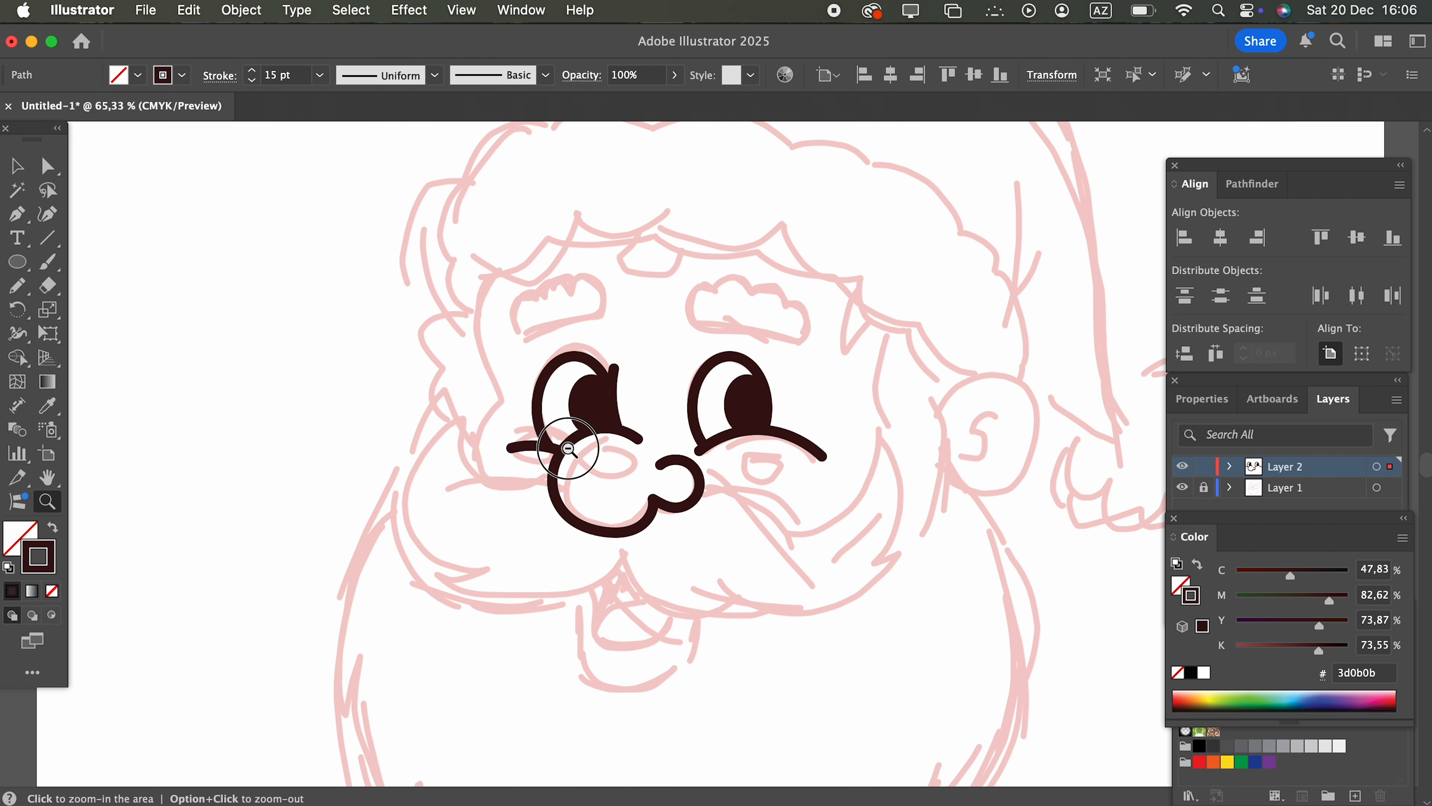
left_click_drag(770, 505, 713, 466)
left_click(712, 467)
left_click(18, 285)
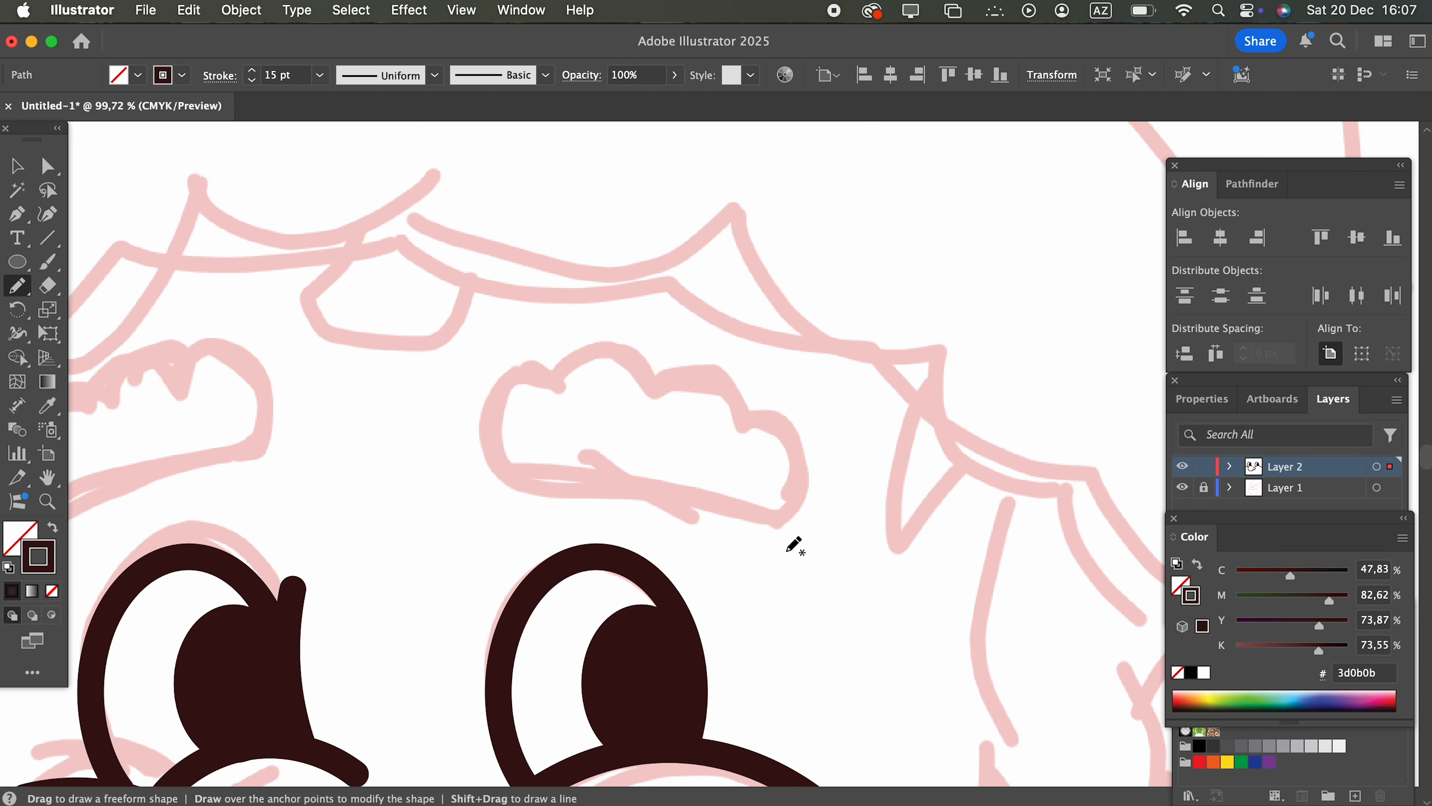
mouse_move(777, 533)
left_mouse_down()
mouse_move(496, 487)
mouse_move(473, 419)
mouse_move(517, 384)
mouse_move(548, 404)
left_mouse_up()
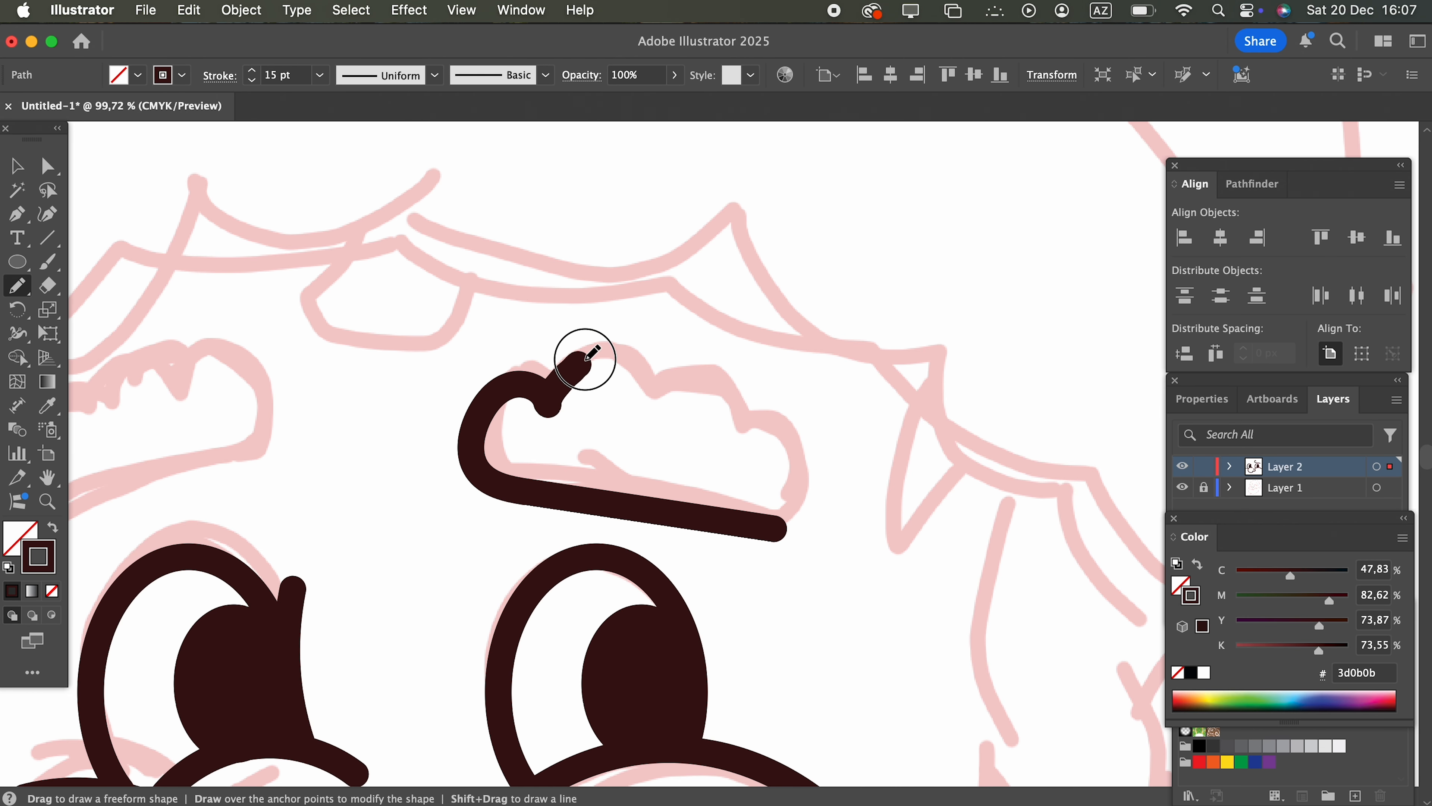
mouse_move(657, 371)
left_mouse_down()
mouse_move(671, 398)
mouse_move(738, 387)
left_mouse_up()
mouse_move(764, 436)
left_mouse_down()
mouse_move(804, 448)
mouse_move(830, 482)
mouse_move(825, 516)
mouse_move(787, 530)
left_mouse_up()
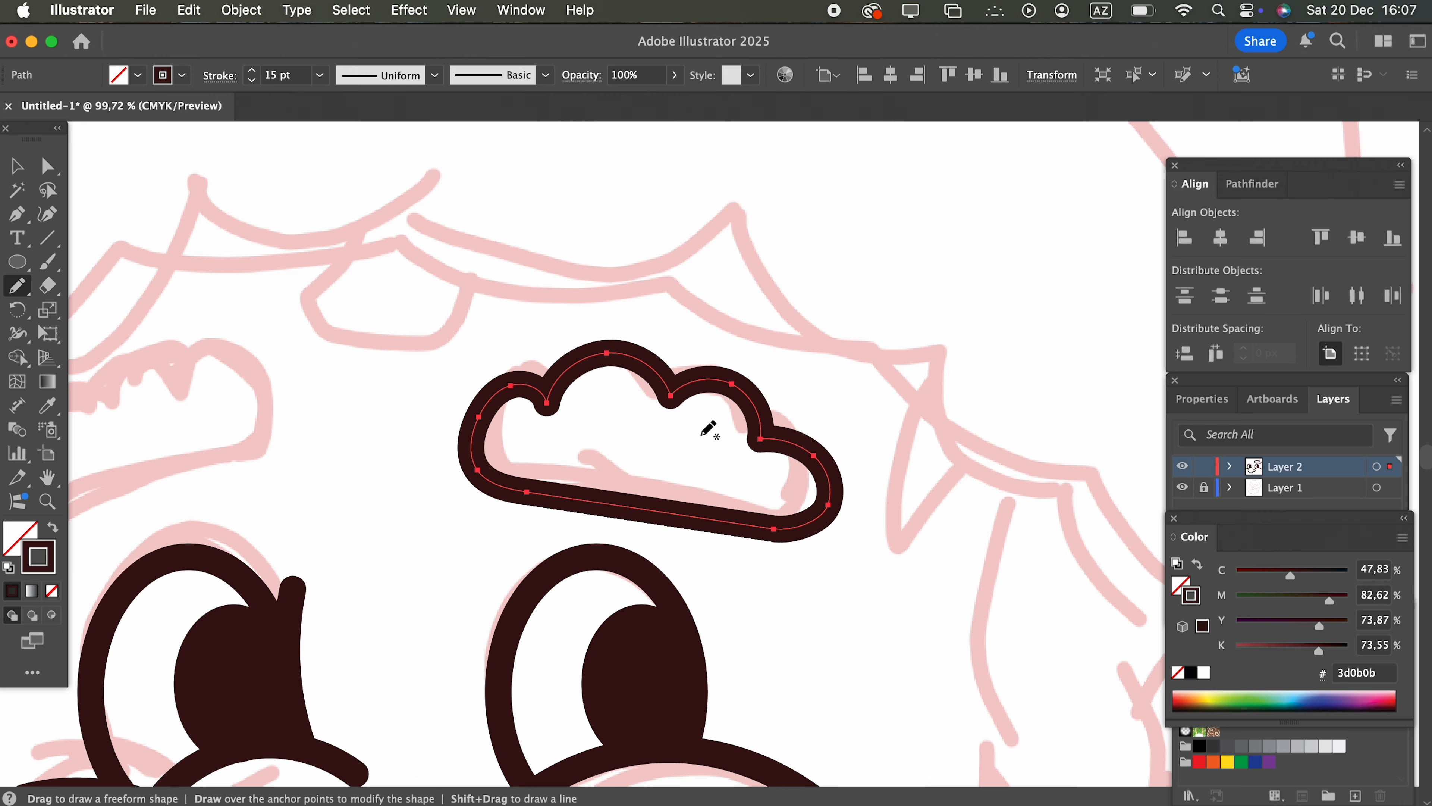
left_click(17, 166)
left_click_drag(406, 426, 578, 402)
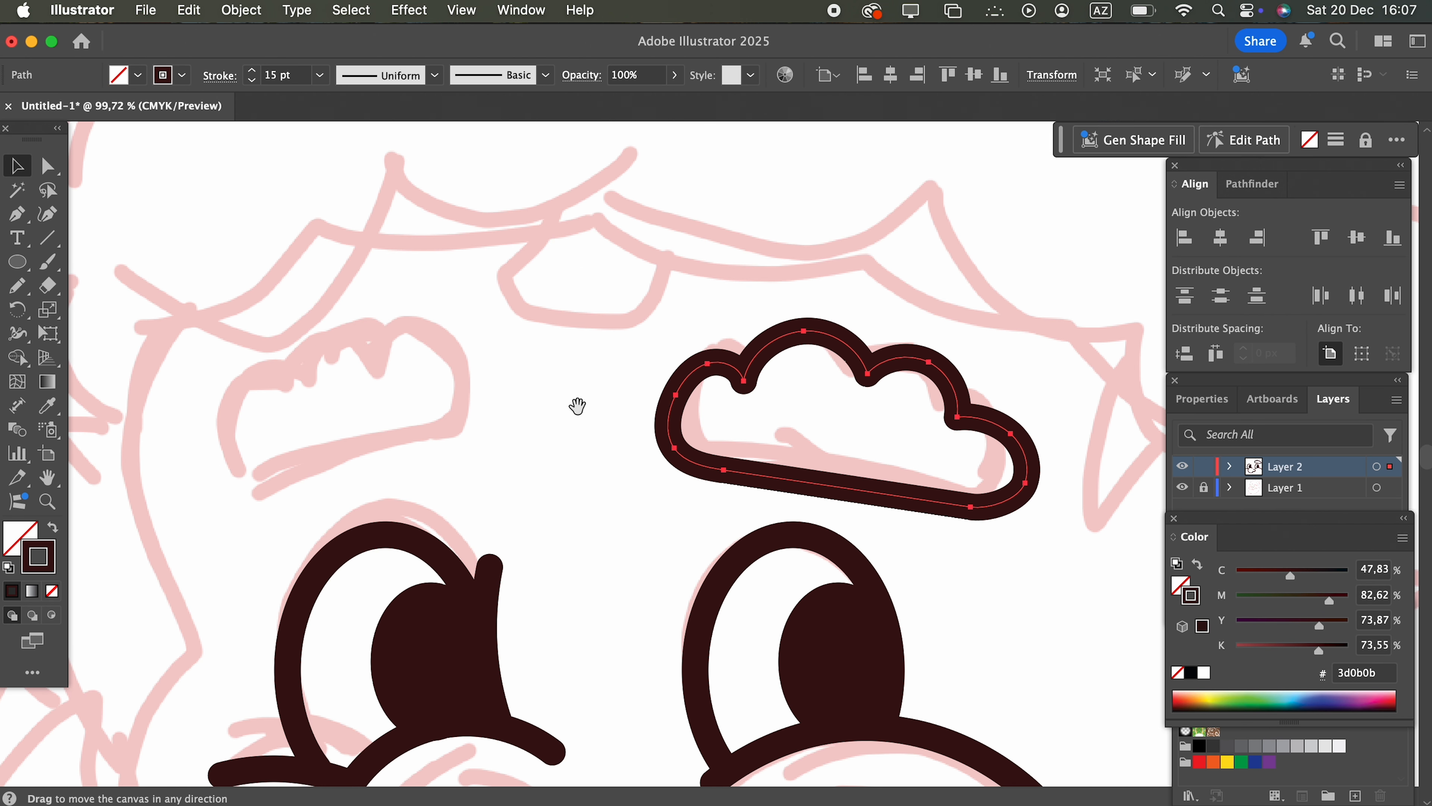
Reflect a copy of the eyebrow across the vertical axis and place it over the sketched left-hand eyebrow.
left_click(189, 10)
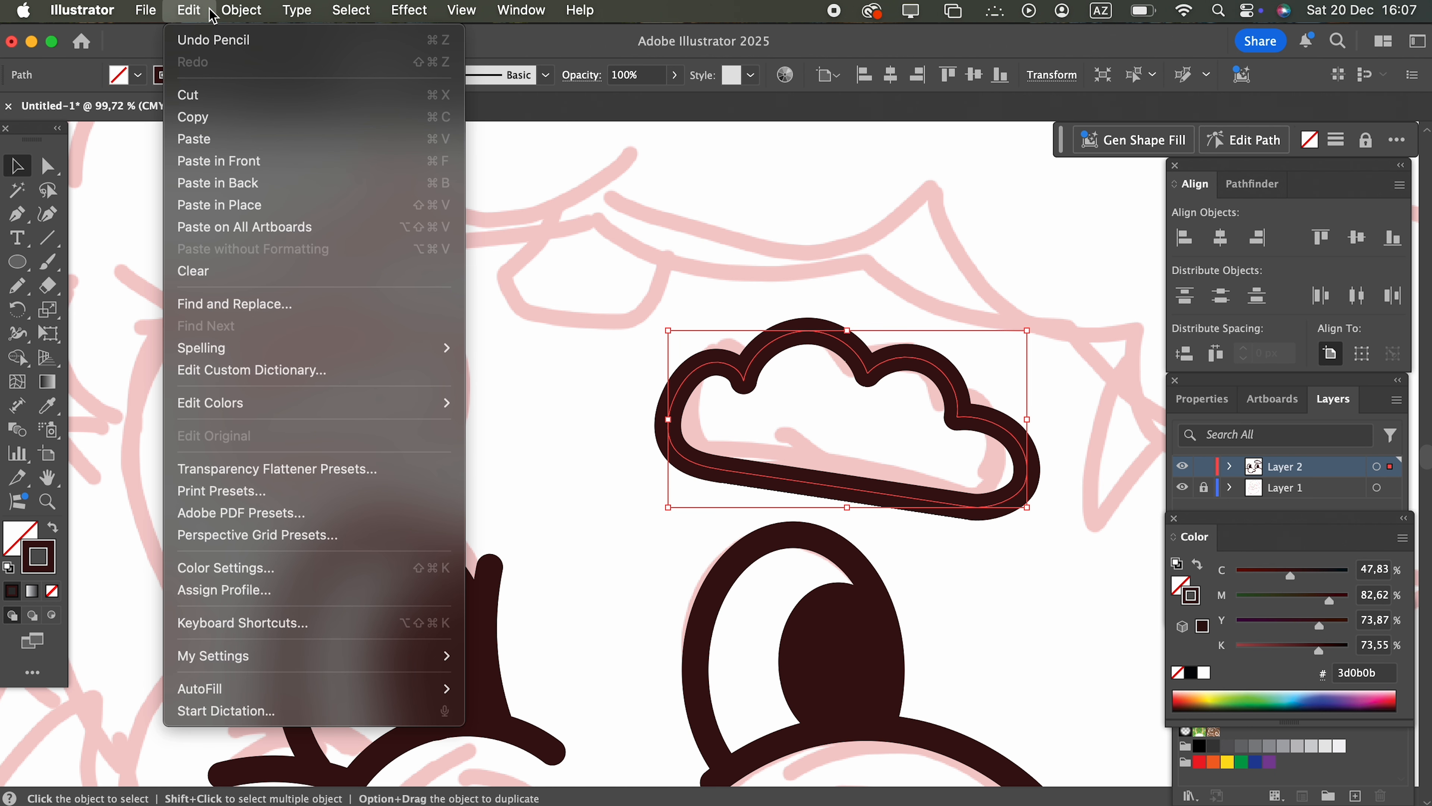
mouse_move(241, 10)
mouse_move(248, 39)
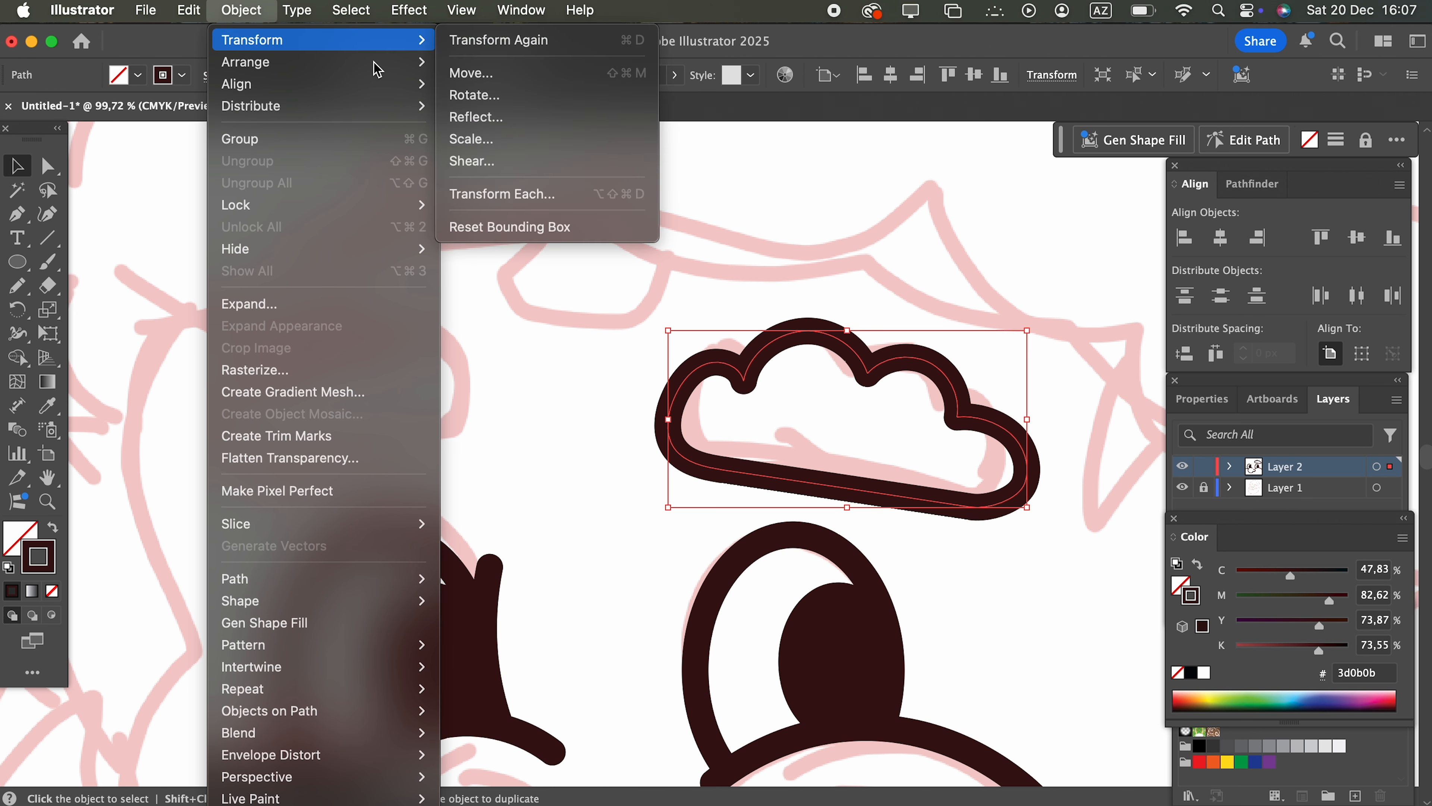
left_click(511, 119)
left_click(249, 650)
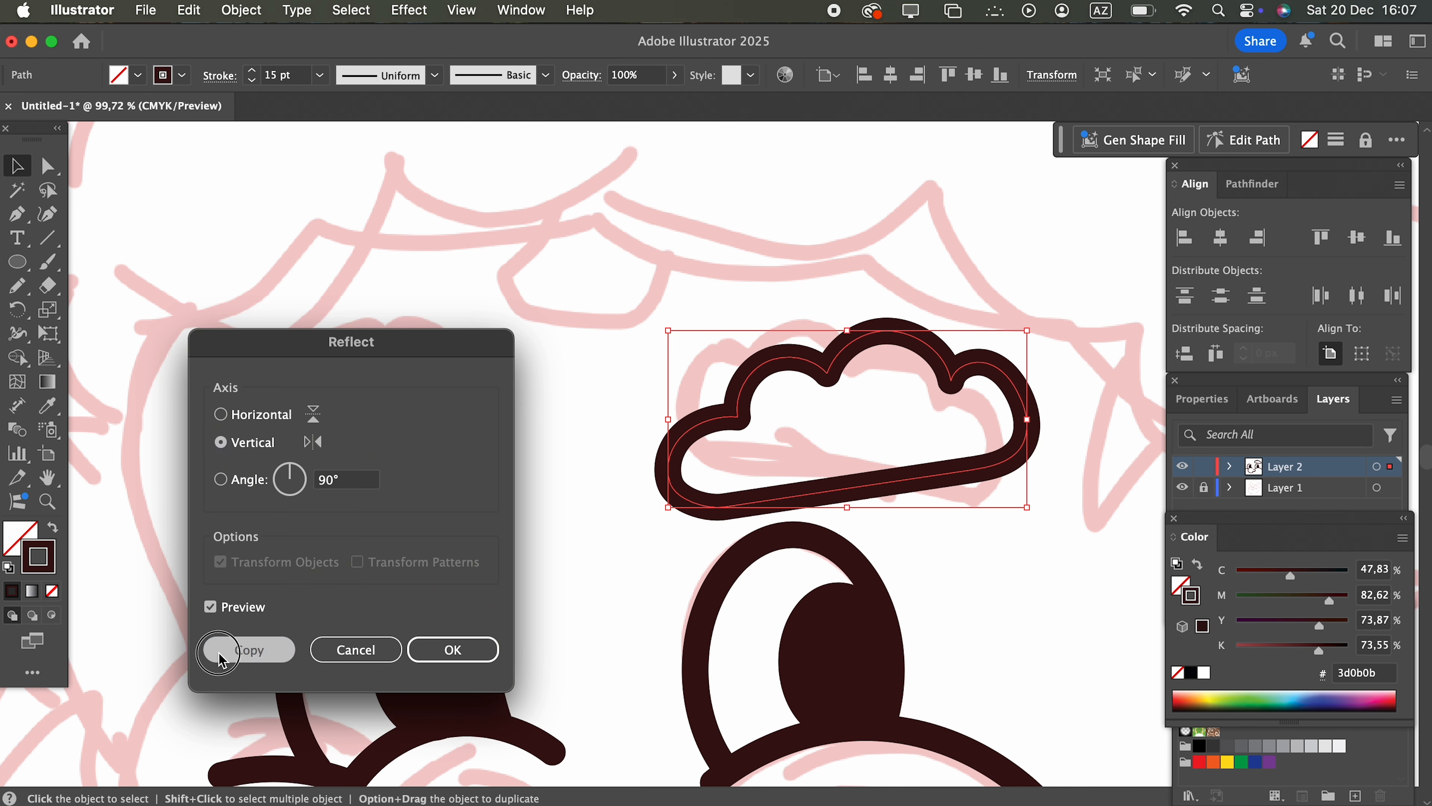
left_click_drag(803, 452, 502, 449)
Trace the right-hand half of the moustache with the Pencil tool, from the centre tip around the outer tuft up to the nose.
key("z")
left_click_drag(539, 413, 634, 601)
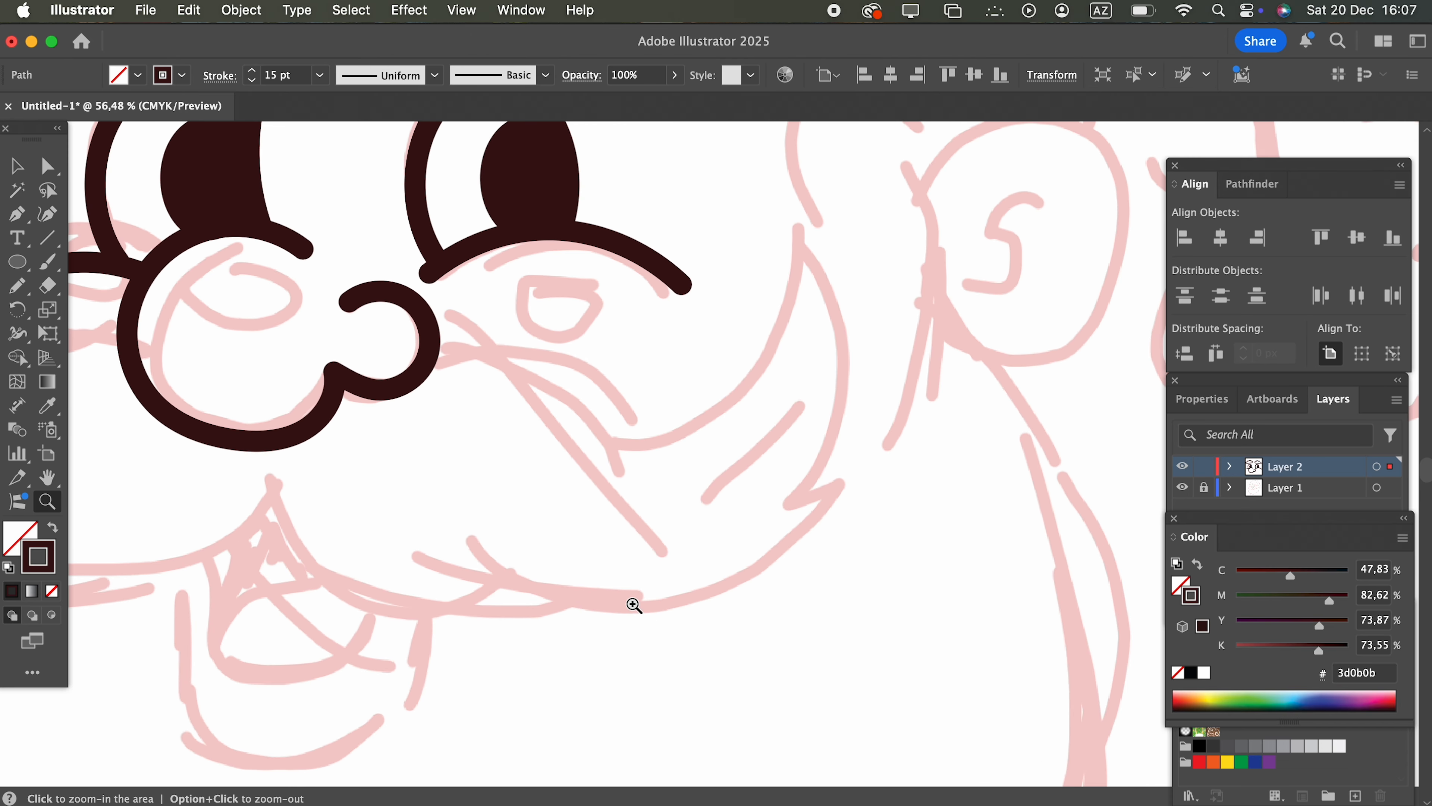
left_click(28, 286)
mouse_move(275, 491)
left_mouse_down()
mouse_move(338, 592)
mouse_move(405, 616)
mouse_move(505, 604)
mouse_move(549, 623)
mouse_move(649, 626)
mouse_move(753, 583)
mouse_move(801, 540)
mouse_move(815, 510)
mouse_move(767, 529)
mouse_move(807, 492)
mouse_move(836, 419)
mouse_move(808, 286)
mouse_move(743, 352)
mouse_move(628, 408)
mouse_move(539, 358)
mouse_move(435, 341)
left_mouse_up()
Draw a short curved crease inside the right-hand half of the moustache, just below the nose, with the Pencil tool.
key("z")
mouse_move(536, 344)
left_mouse_down()
mouse_move(454, 384)
mouse_move(553, 543)
mouse_move(609, 536)
left_mouse_up()
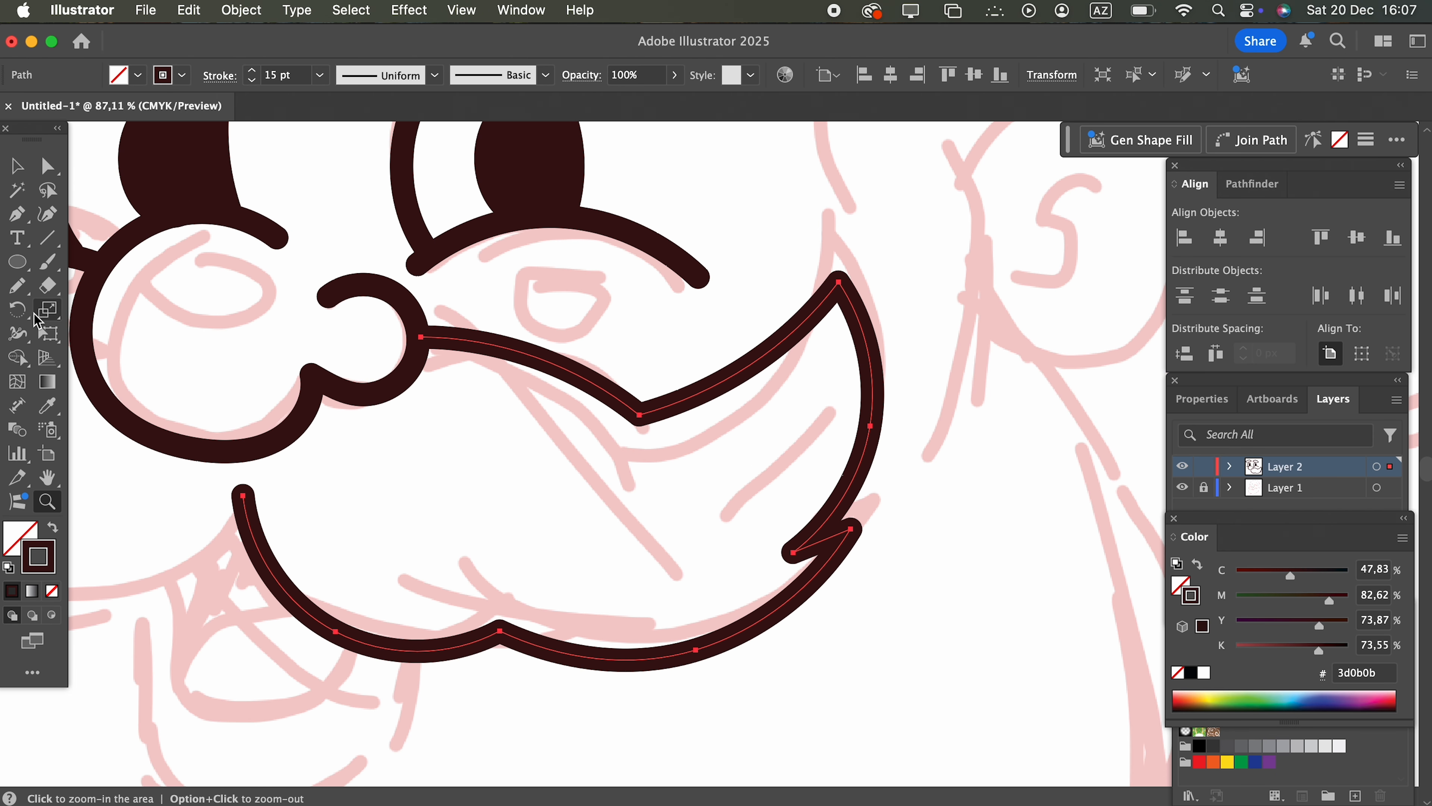
left_click(20, 288)
left_click_drag(324, 423, 429, 523)
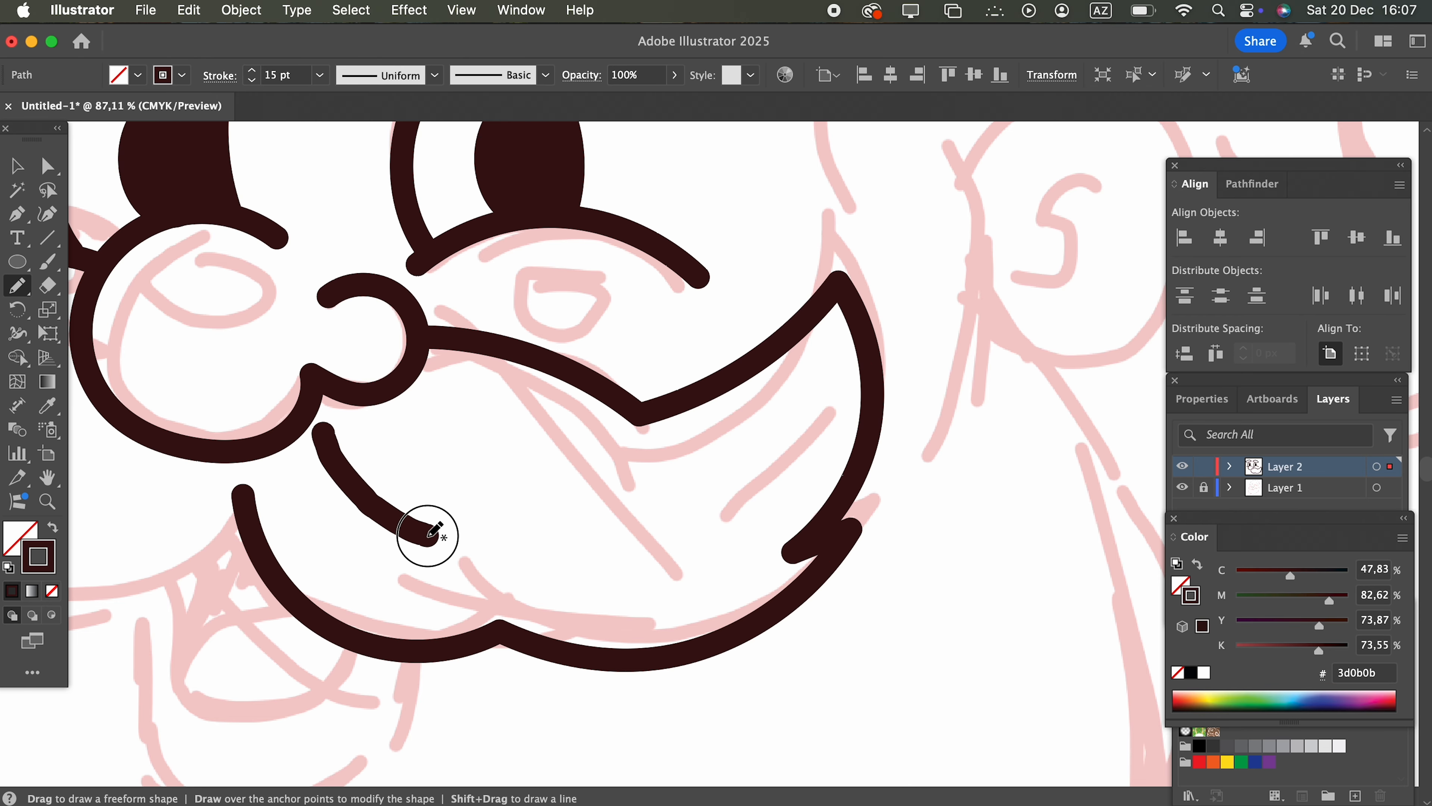
key("z")
left_click(212, 496, "alt")
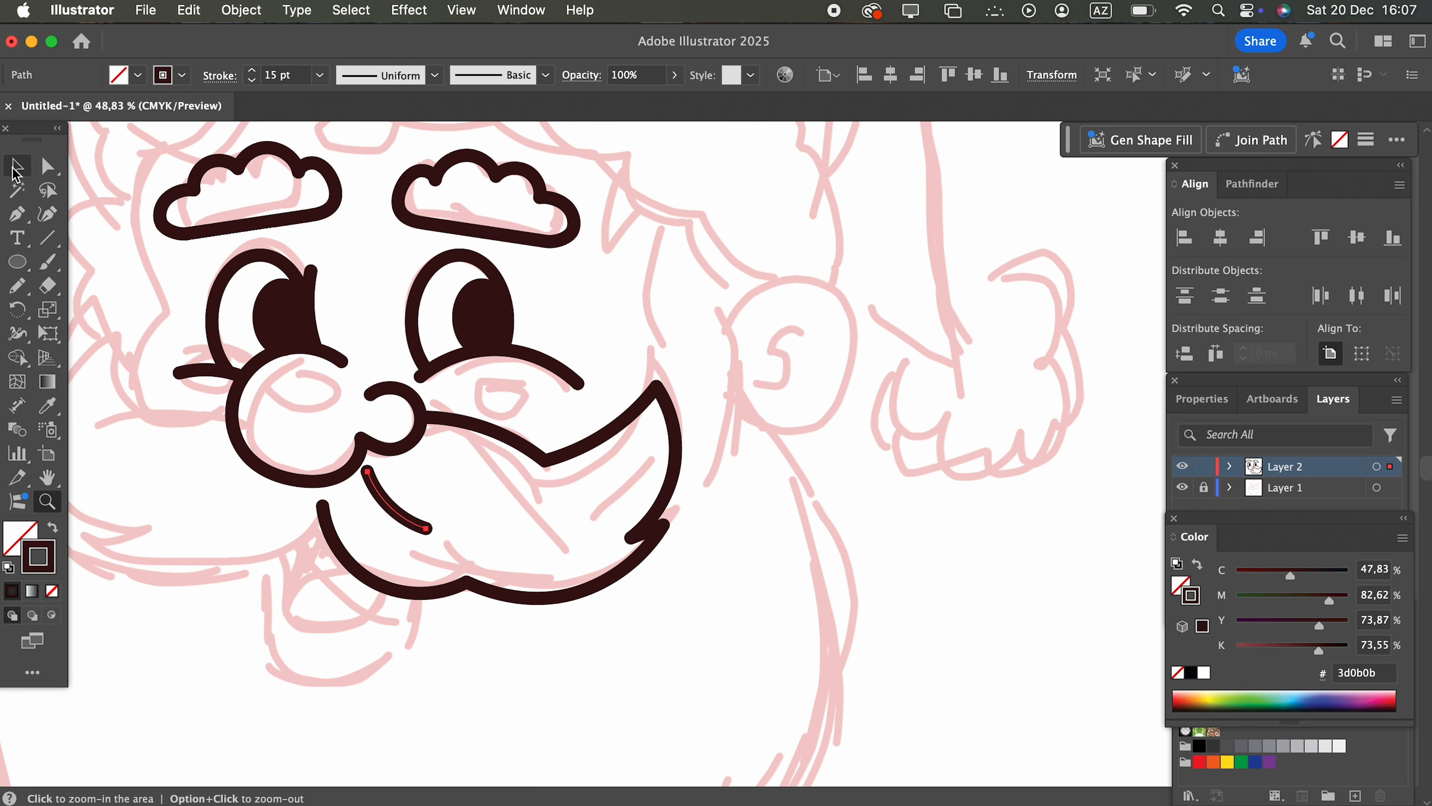
Group the right-hand moustache outline with its crease line.
left_click(17, 167)
left_click(691, 707)
left_click_drag(409, 480, 412, 484)
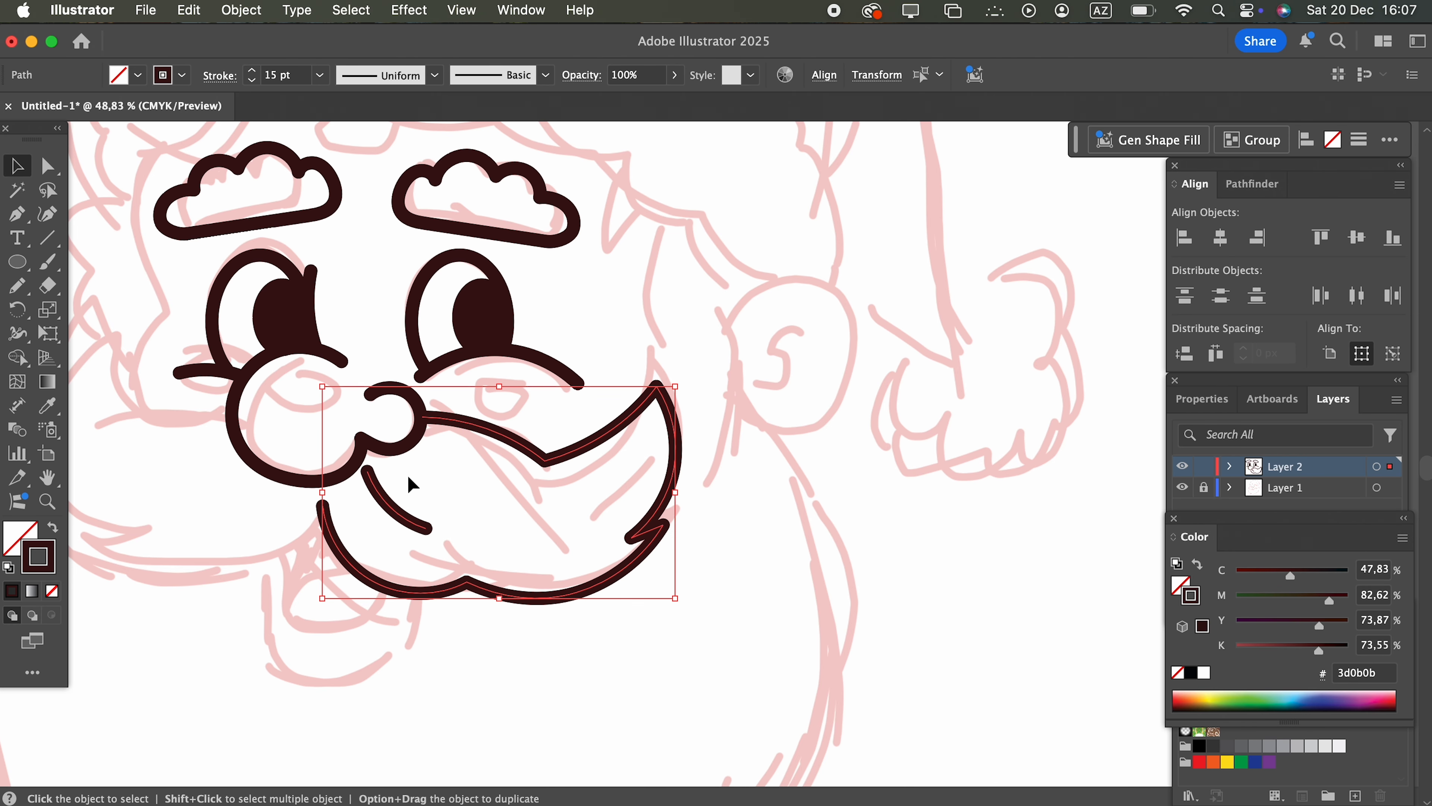
left_click(231, 10)
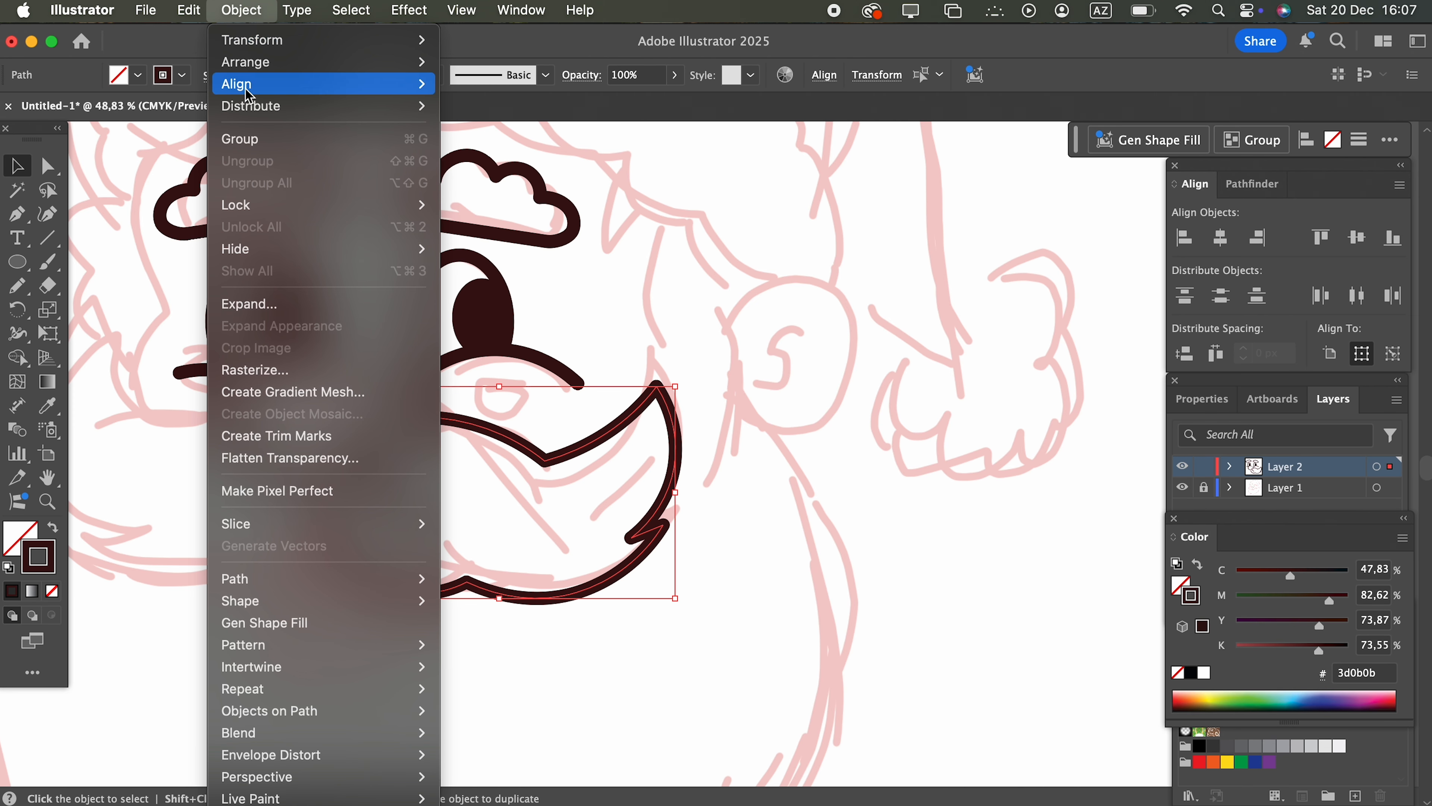
left_click(247, 139)
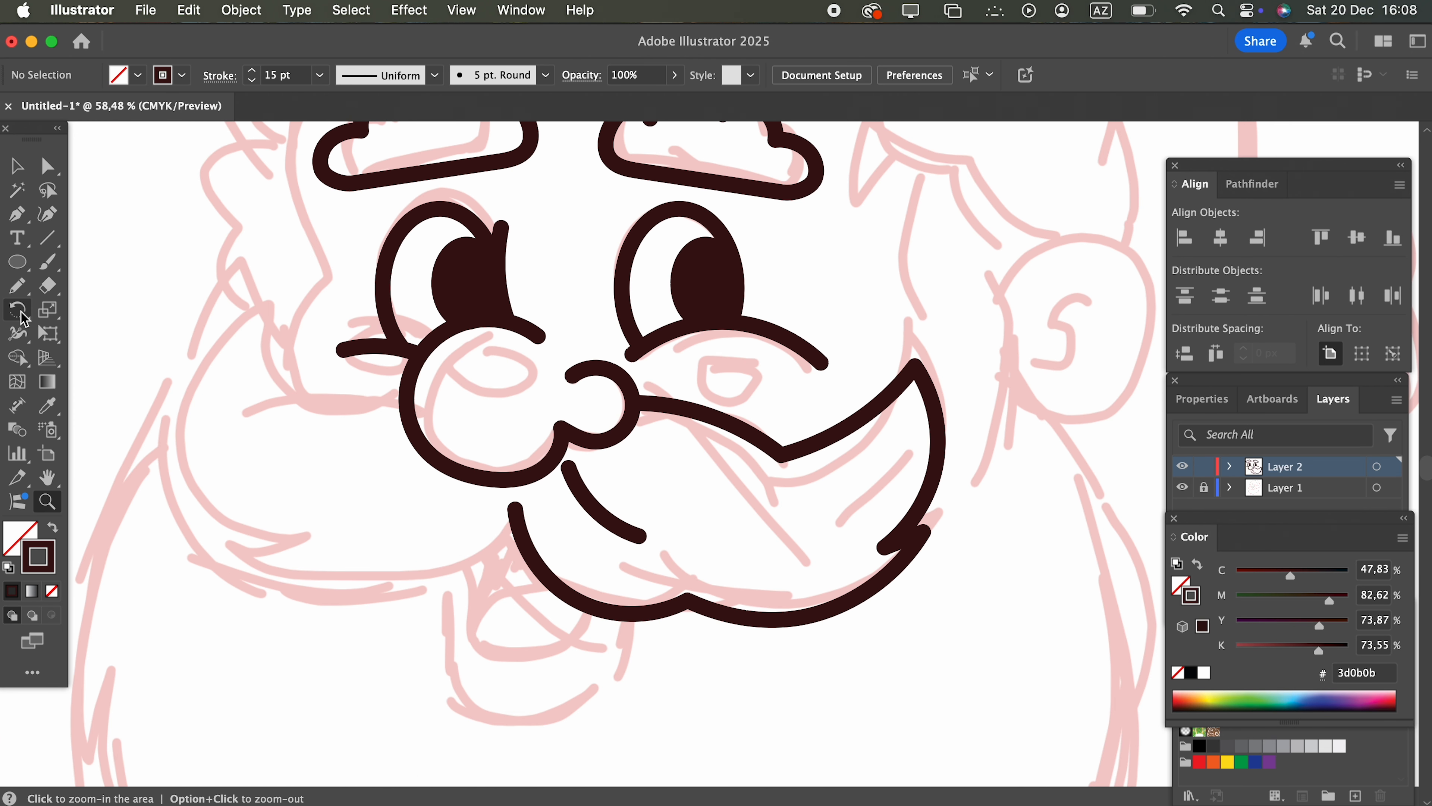
Trace the left-hand half of the moustache with the Pencil tool, from the nose around the outer tuft and back toward the centre.
left_click(18, 287)
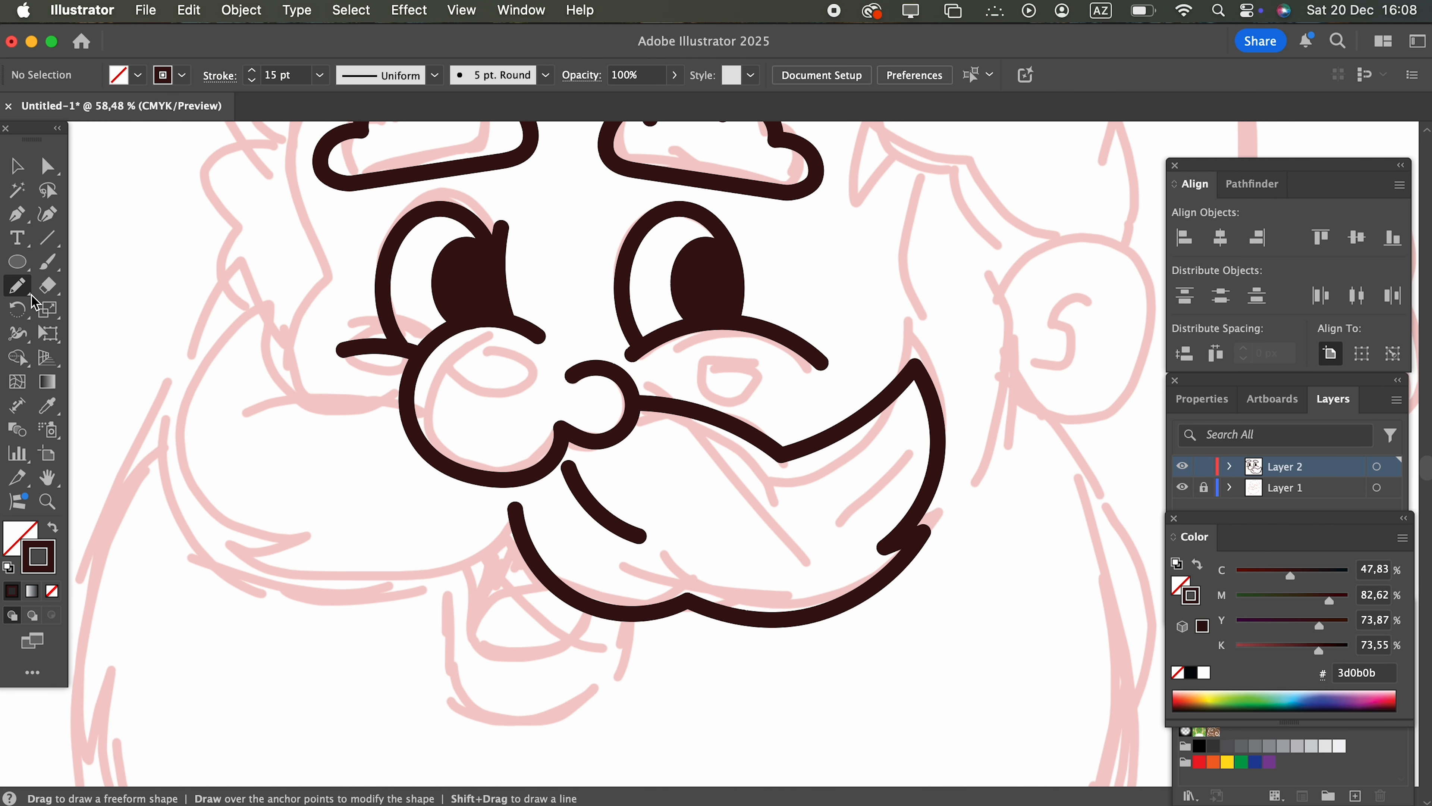
left_click_drag(290, 407, 281, 407)
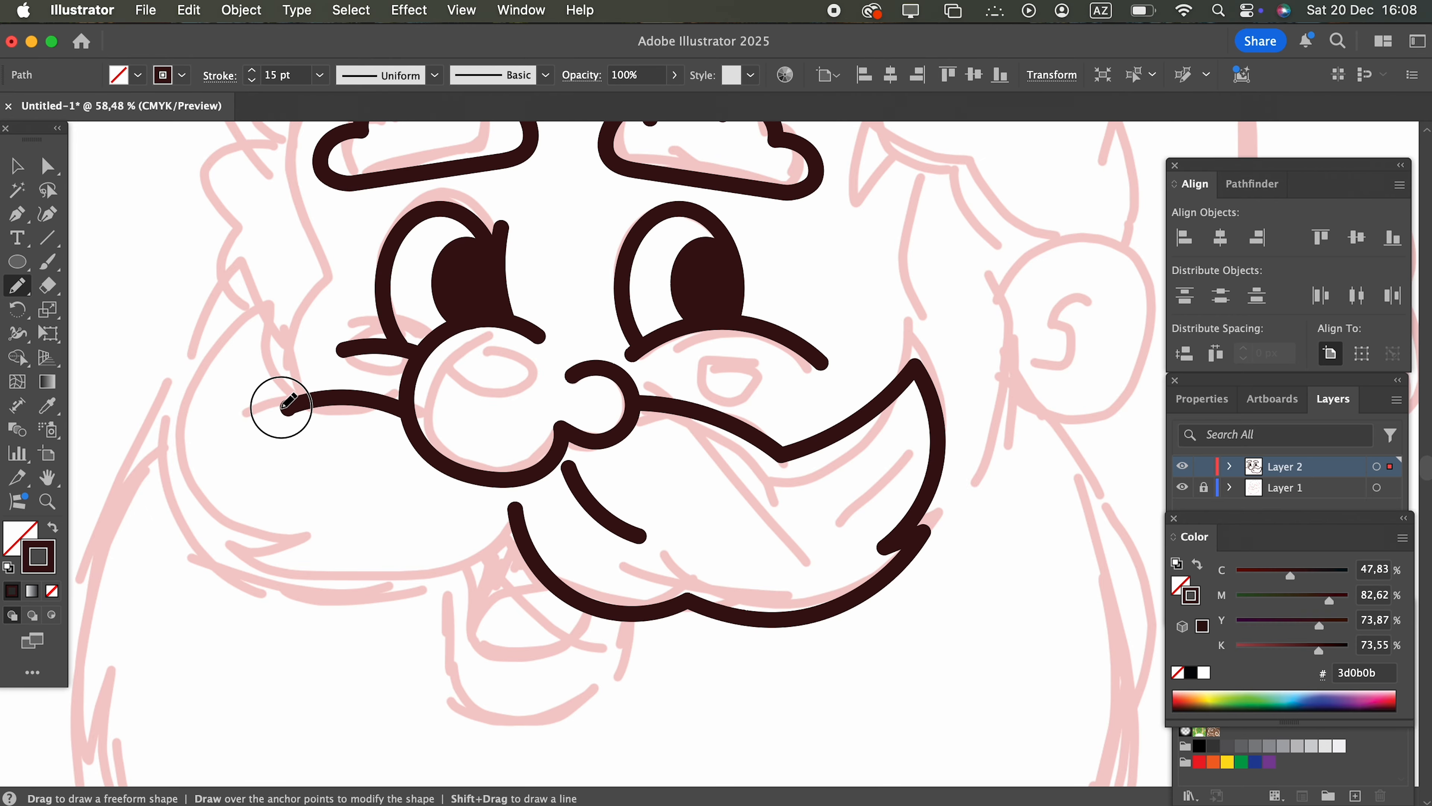
mouse_move(224, 340)
left_mouse_down()
mouse_move(176, 473)
mouse_move(217, 525)
mouse_move(176, 544)
mouse_move(232, 576)
mouse_move(383, 596)
mouse_move(546, 529)
left_mouse_up()
Reshape the left-hand moustache with the Curvature tool, joining its lower end to the centre tip and smoothing its bottom edge and outer curves.
left_click(50, 215)
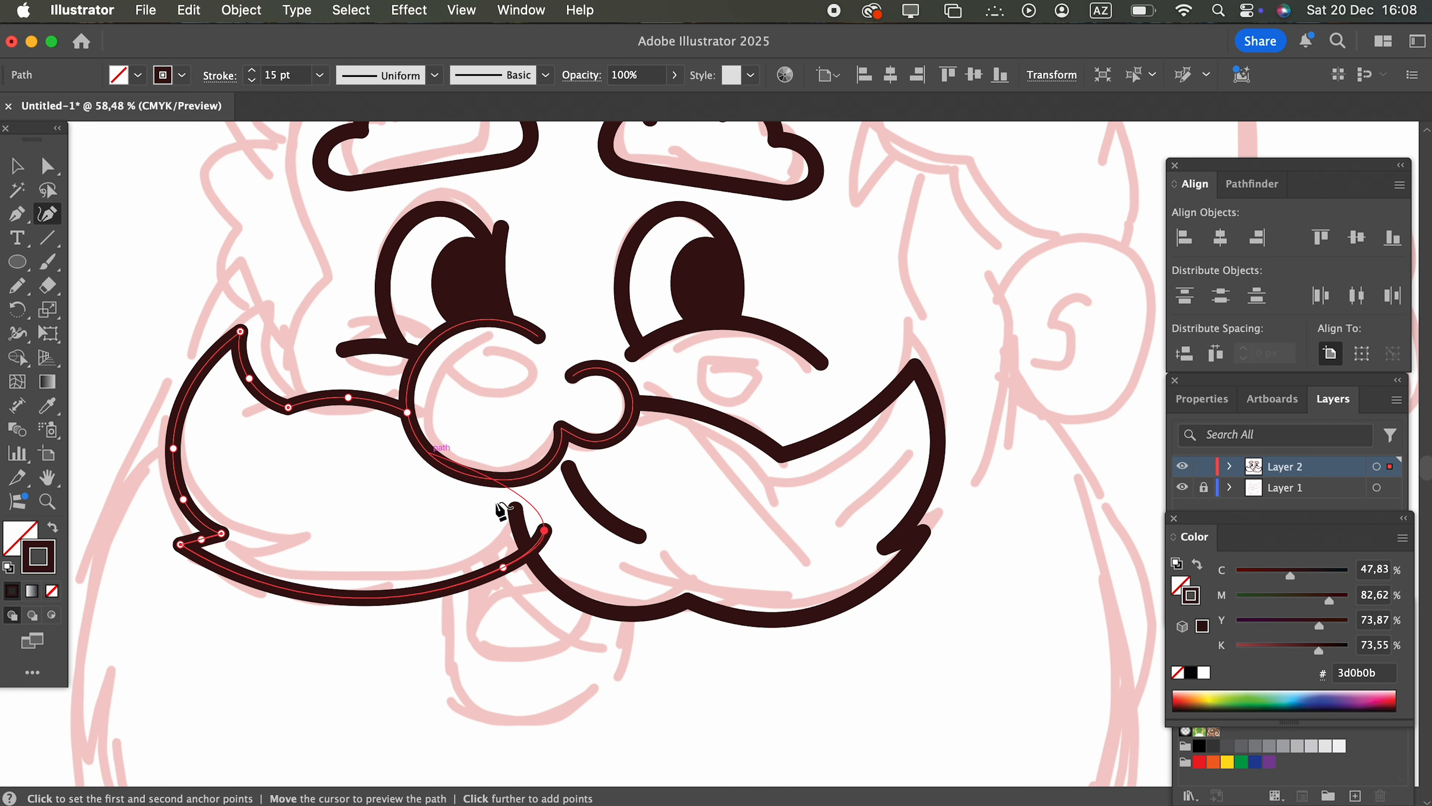
left_click_drag(543, 533, 515, 508)
left_click_drag(423, 576, 463, 579)
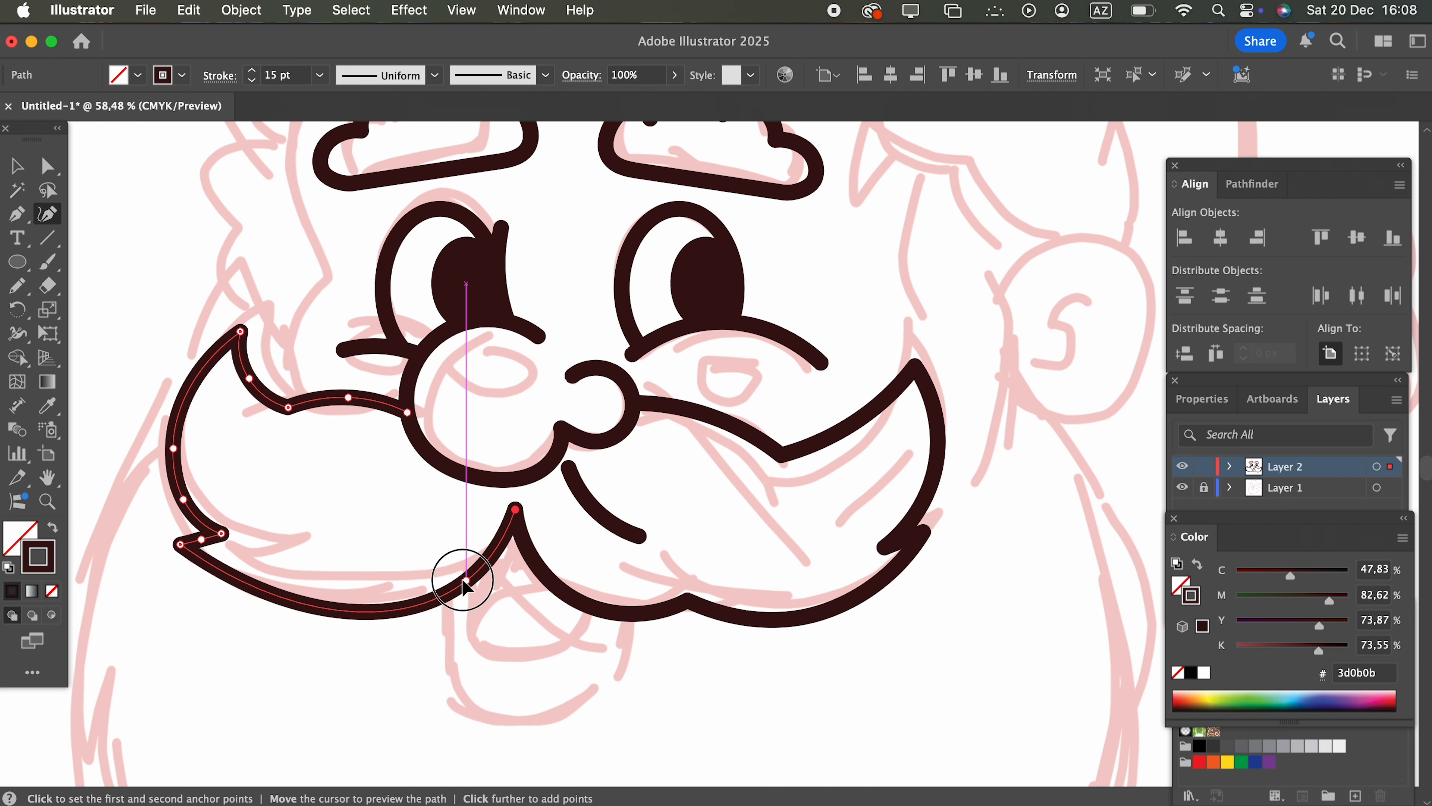
mouse_move(176, 540)
left_mouse_down()
mouse_move(174, 528)
mouse_move(194, 531)
left_mouse_up()
key("z")
left_click_drag(286, 543, 486, 607)
left_click_drag(397, 483, 443, 526)
left_click_drag(519, 423, 221, 299)
left_click(56, 216)
left_click_drag(264, 342, 252, 344)
left_click_drag(176, 413, 92, 278)
key("z")
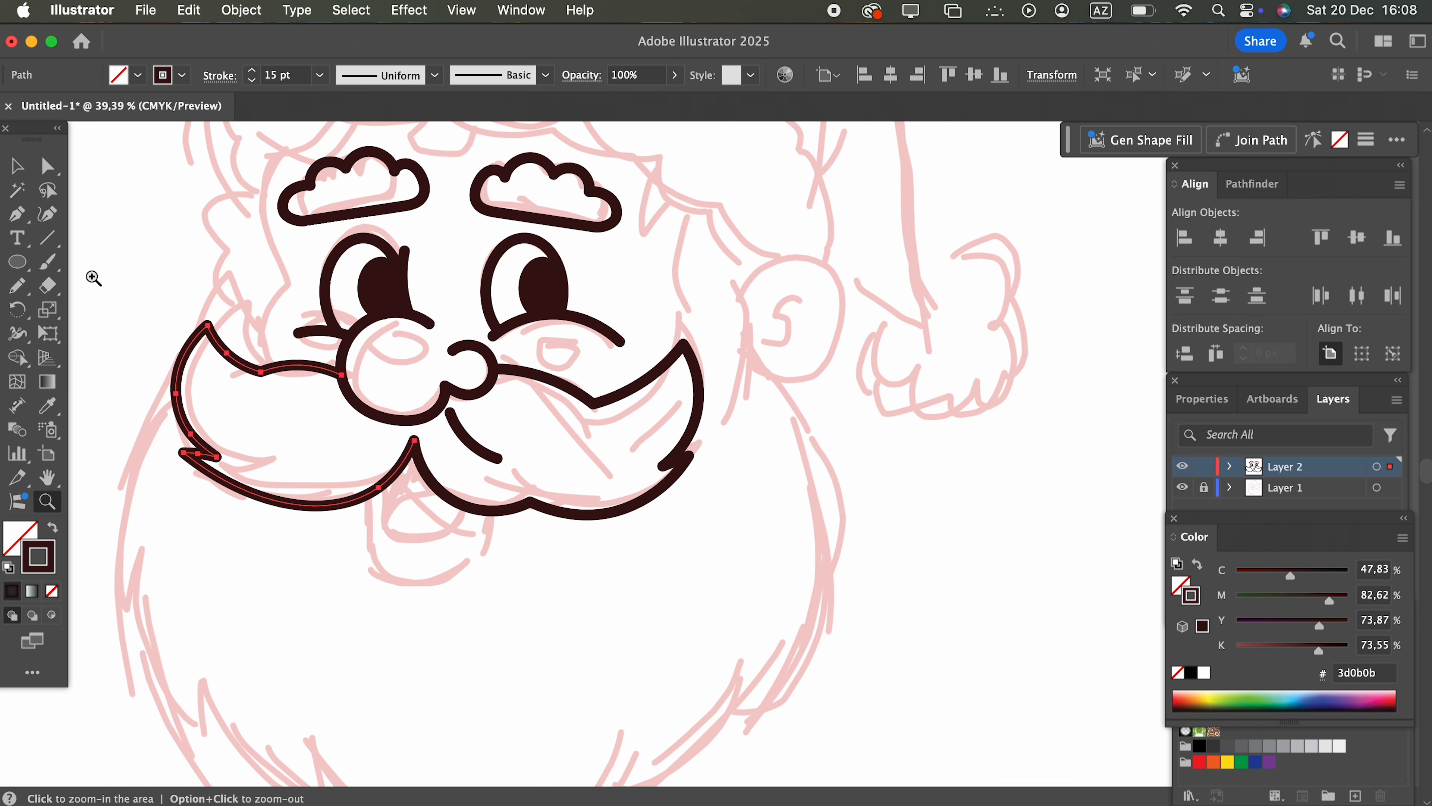
Draw a short curved crease inside the left-hand half of the moustache, near the centre tip, with the Pencil tool.
left_click(18, 164)
left_click(289, 420)
key("z")
left_click_drag(290, 421, 486, 517)
left_click(17, 285)
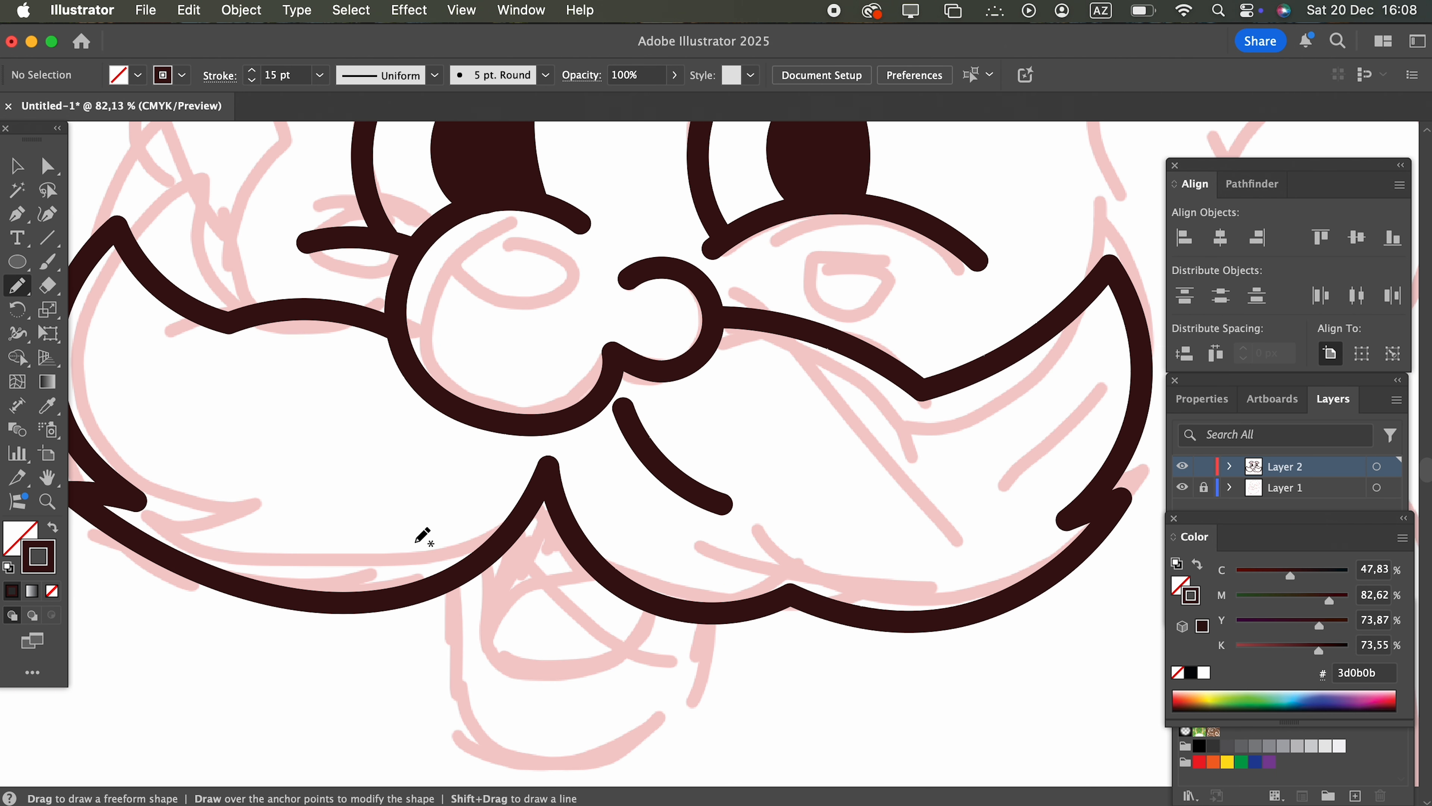
mouse_move(343, 533)
left_mouse_down()
mouse_move(471, 468)
mouse_move(319, 532)
left_mouse_up()
key("z")
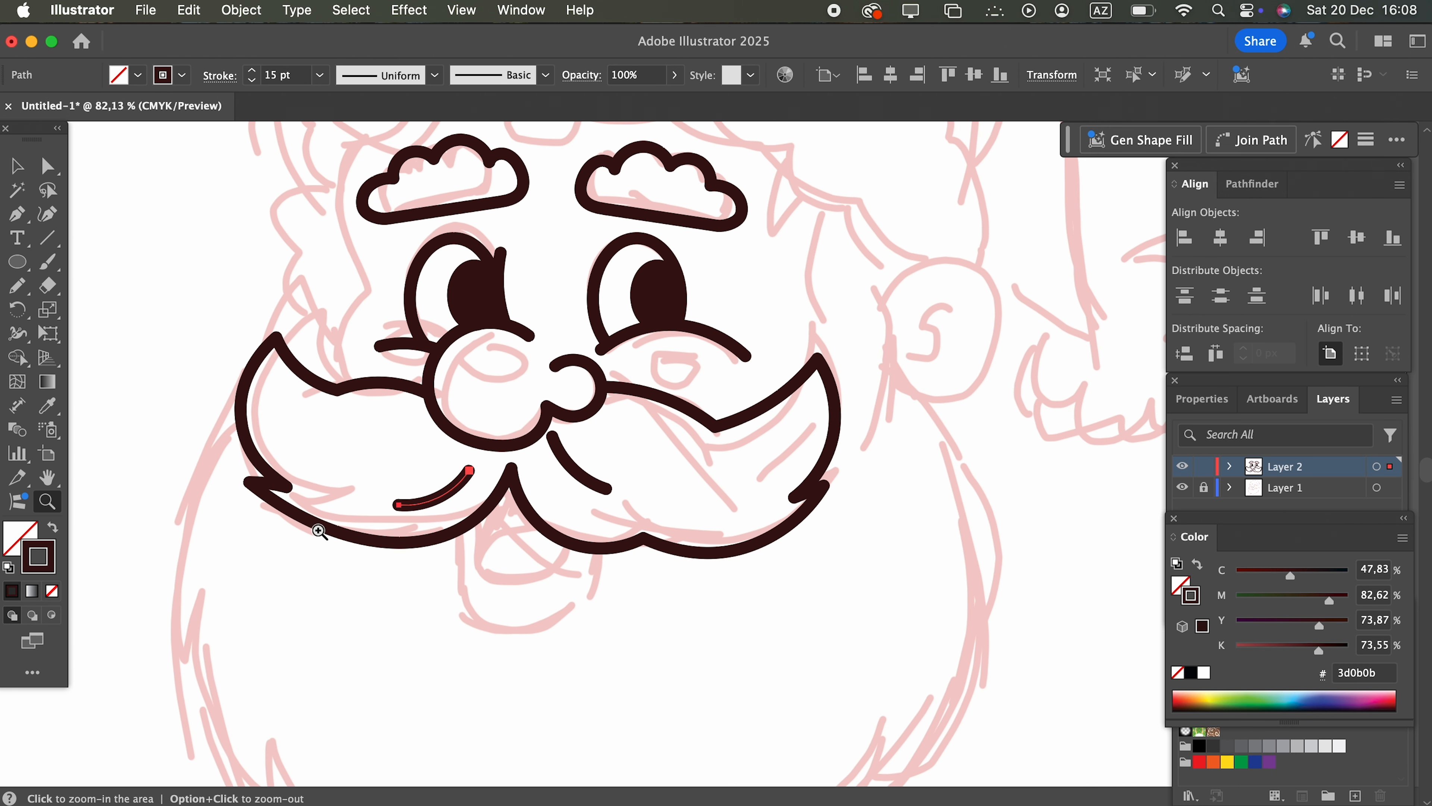
Group the left-hand moustache outline with its crease line.
left_click_drag(476, 619, 409, 554)
scroll(410, 554, "up", 2)
key("v")
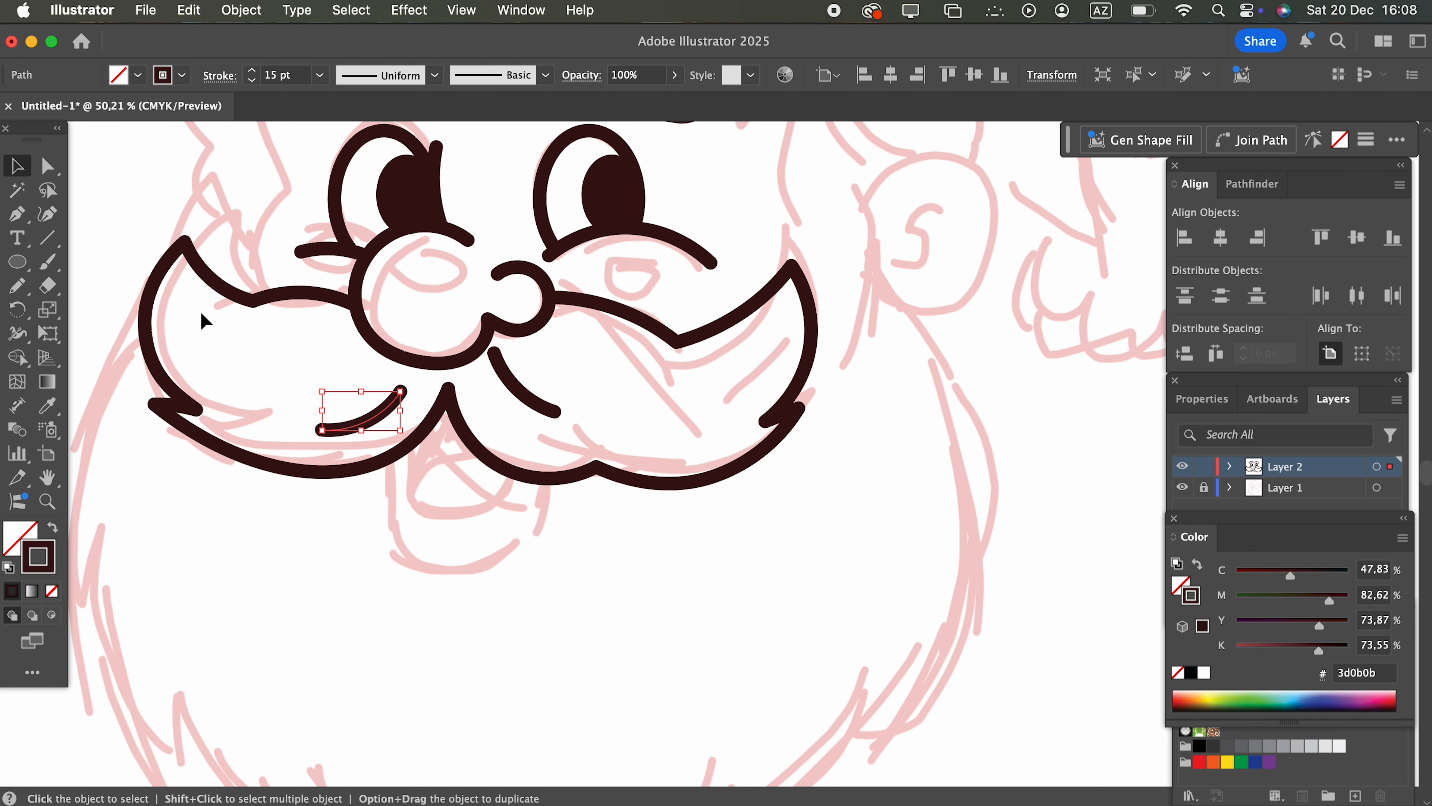
left_click_drag(301, 417, 300, 417)
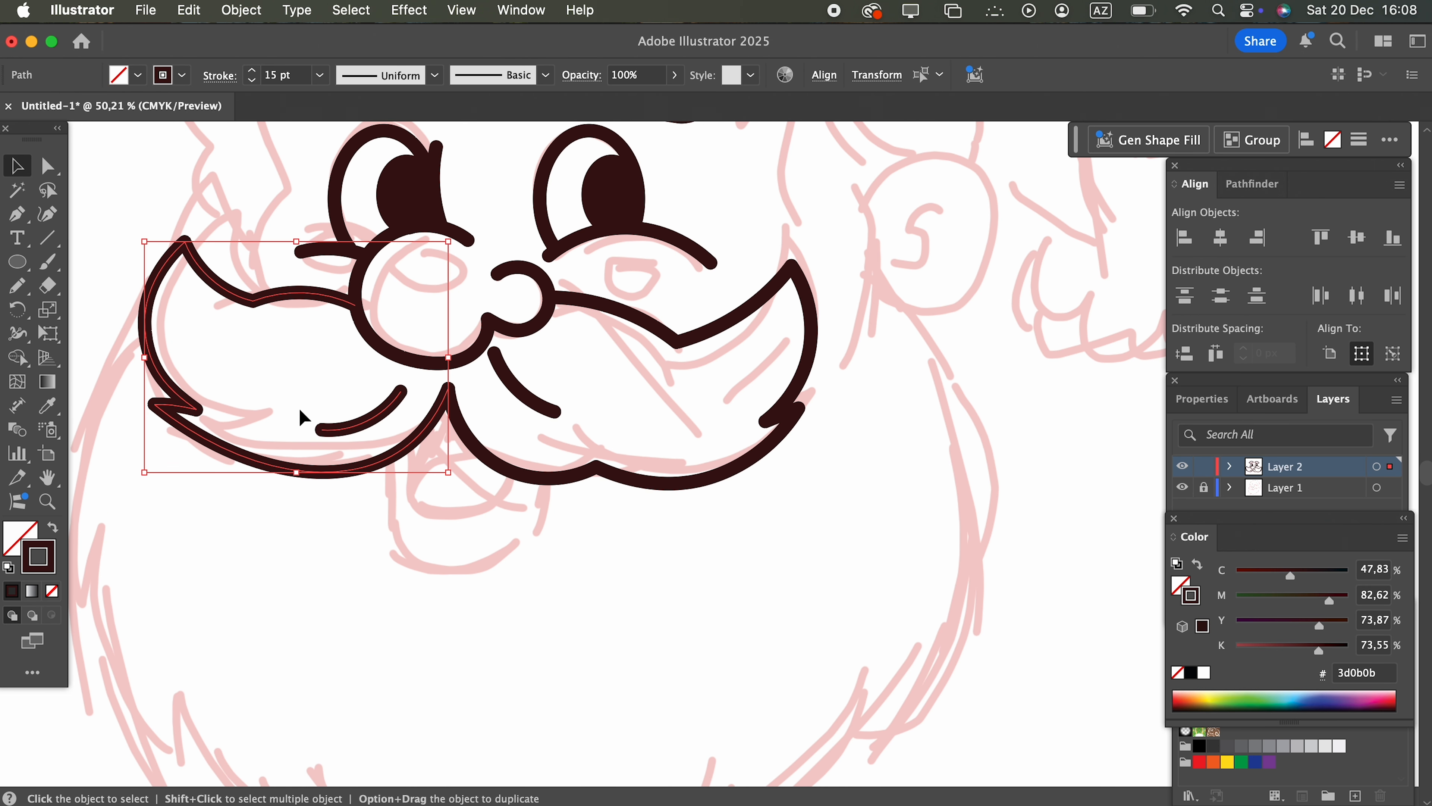
left_click(241, 11)
left_click(272, 138)
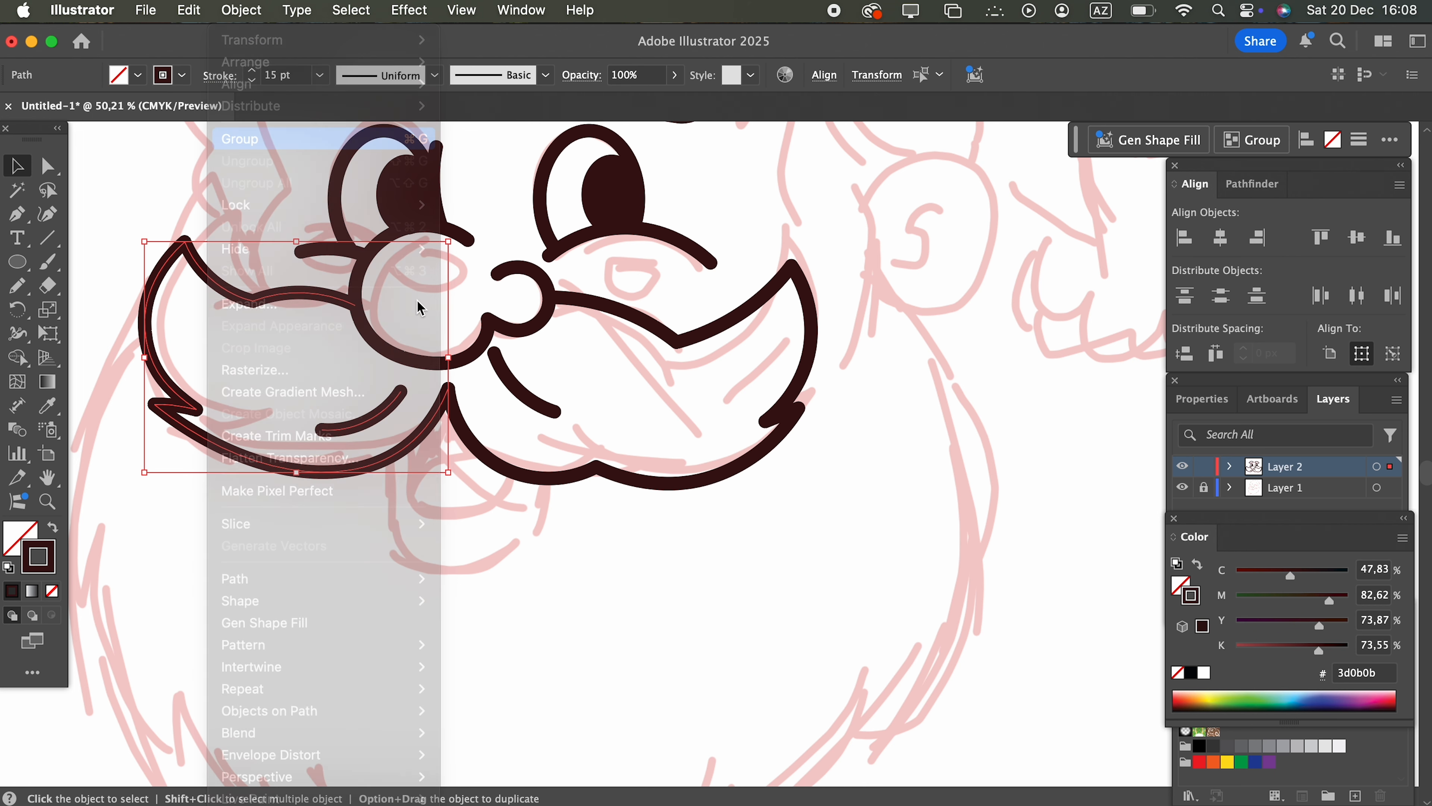
left_click(544, 618)
Trace the U-shaped open mouth below the moustache centre with the Pencil tool, ending both sides on the moustache edge.
key("z")
left_click(656, 674)
left_click(479, 470)
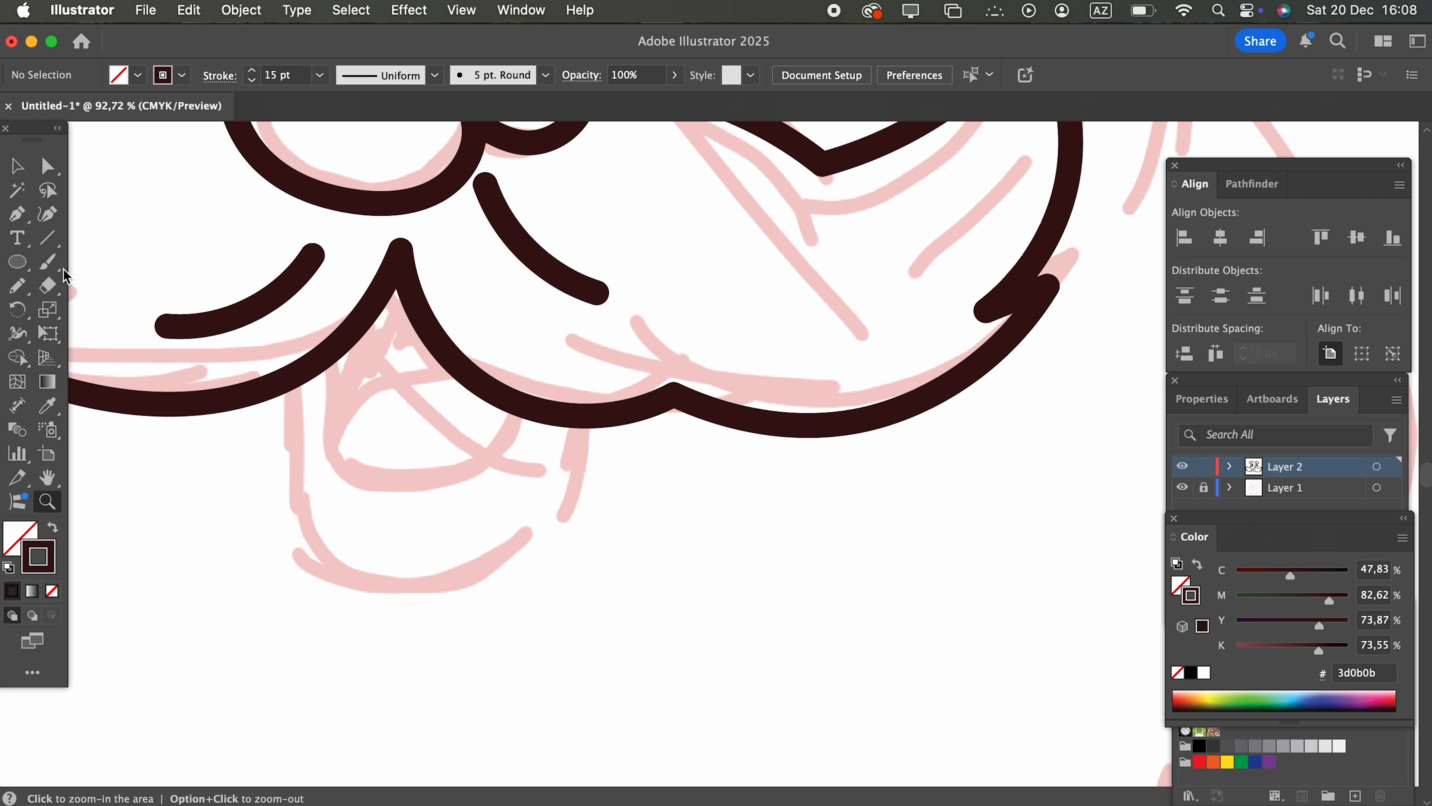
left_click(26, 280)
mouse_move(308, 372)
left_mouse_down()
mouse_move(321, 446)
mouse_move(393, 486)
mouse_move(479, 457)
mouse_move(513, 411)
left_mouse_up()
Deepen and round the mouth curve with the Curvature tool by moving its anchors and deleting a surplus one.
key("z")
left_click_drag(365, 455, 429, 477)
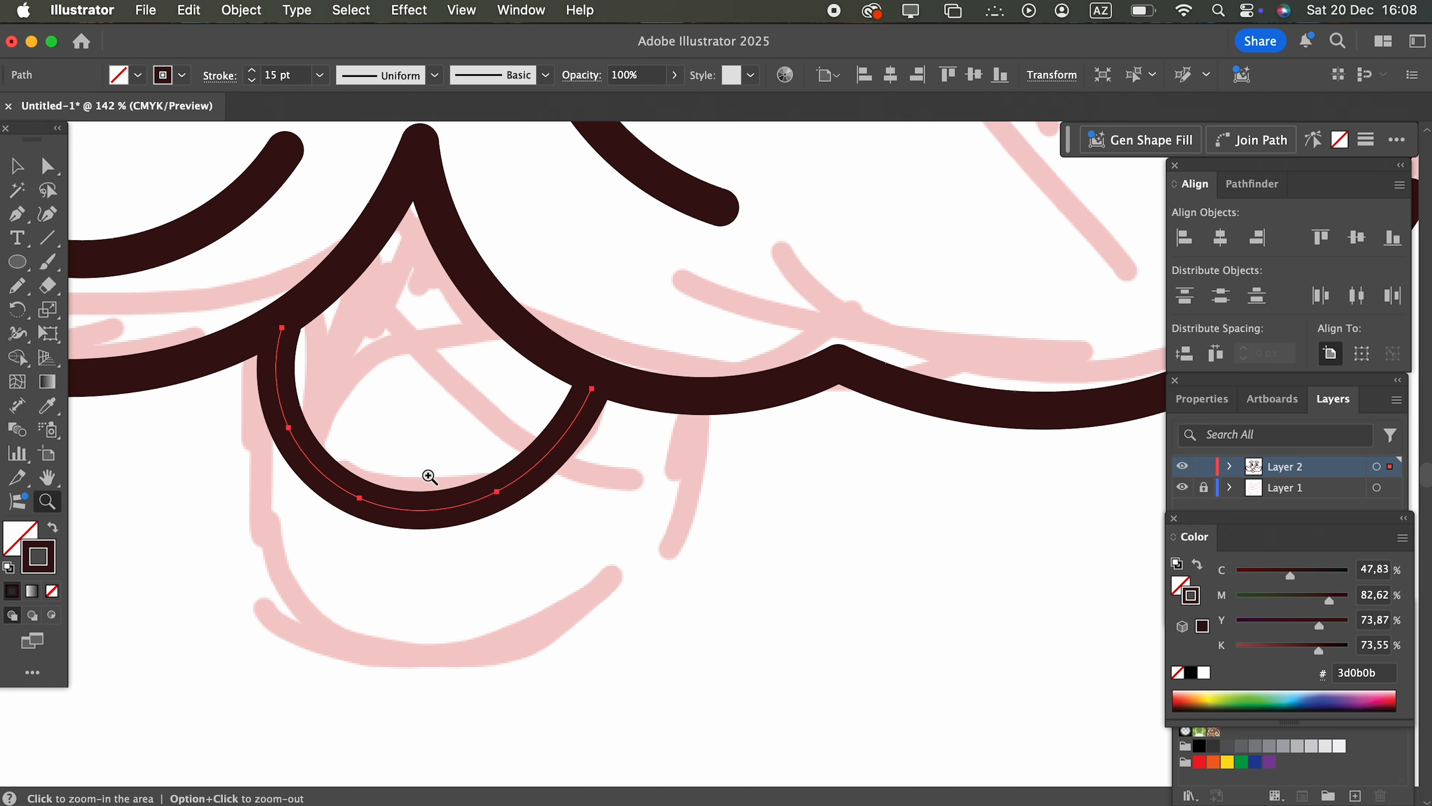
left_click(61, 220)
mouse_move(283, 328)
left_mouse_down()
mouse_move(291, 335)
mouse_move(283, 327)
left_mouse_up()
left_click_drag(288, 427, 318, 455)
left_click_drag(364, 496, 371, 525)
mouse_move(329, 467)
left_mouse_down()
mouse_move(301, 454)
mouse_move(293, 472)
mouse_move(314, 483)
left_mouse_up()
key("Delete")
left_click_drag(497, 491, 506, 508)
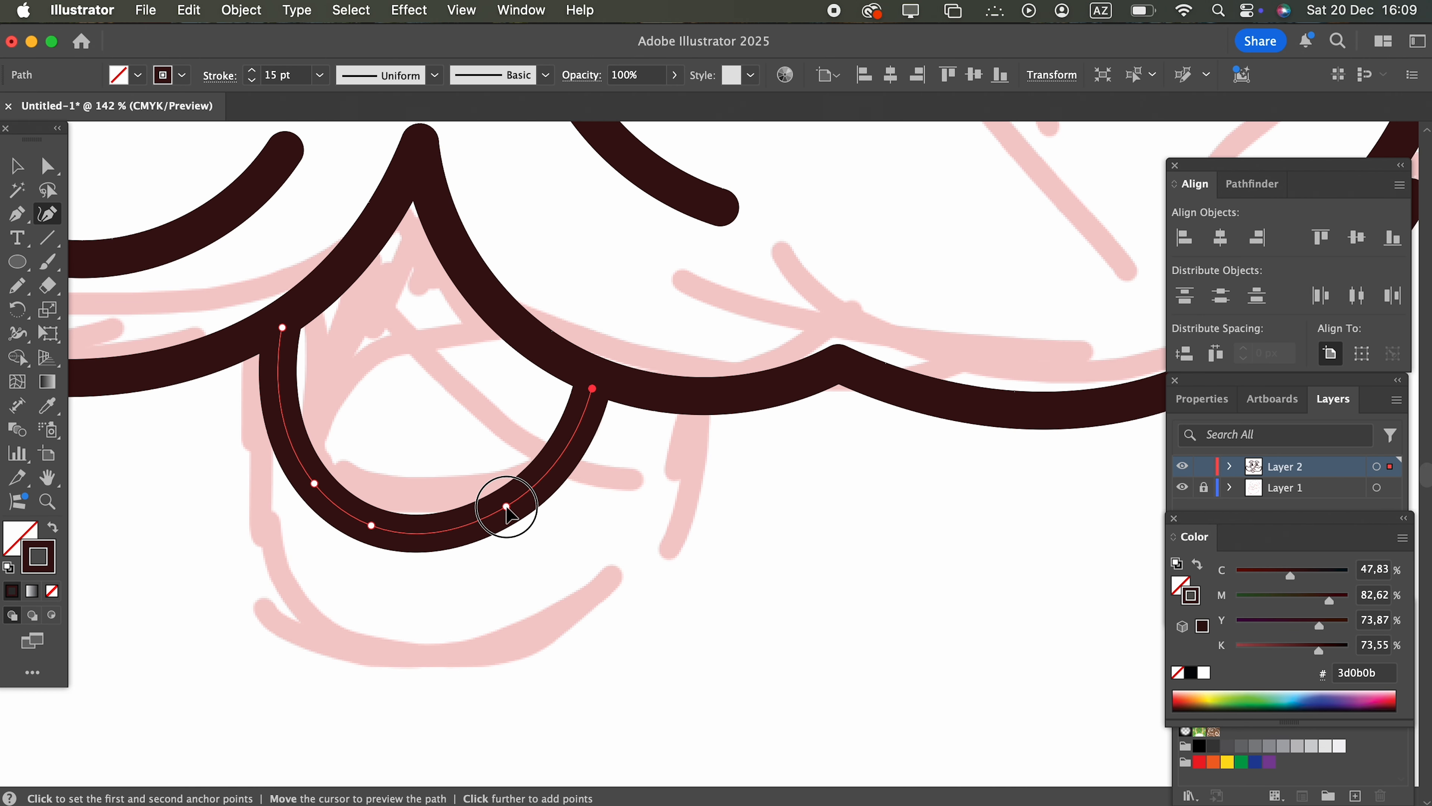
left_click(17, 166)
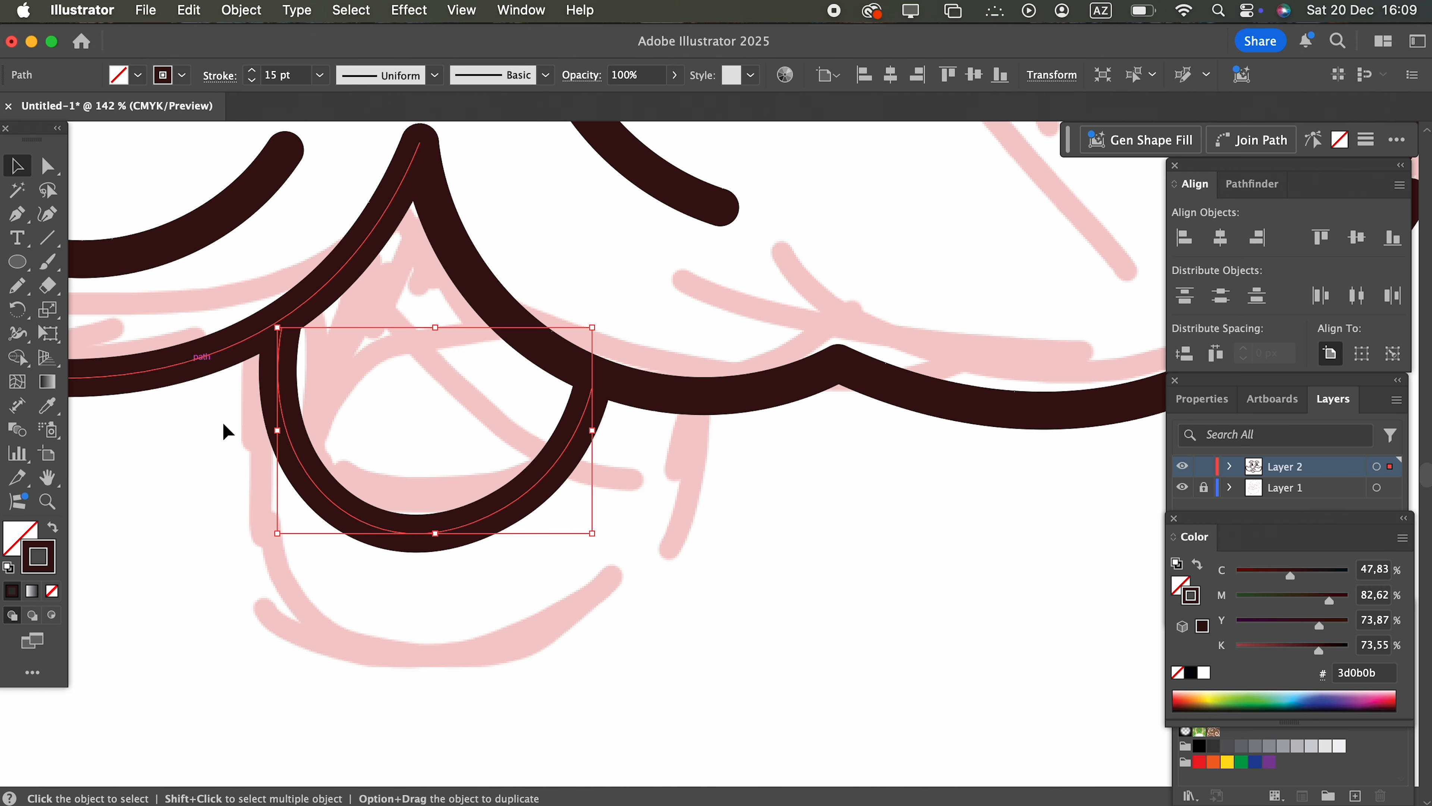
left_click(148, 305)
Draw the tongue's upper edge inside the mouth and fill the area above it solid with a freehand Pencil scribble.
left_click(23, 296)
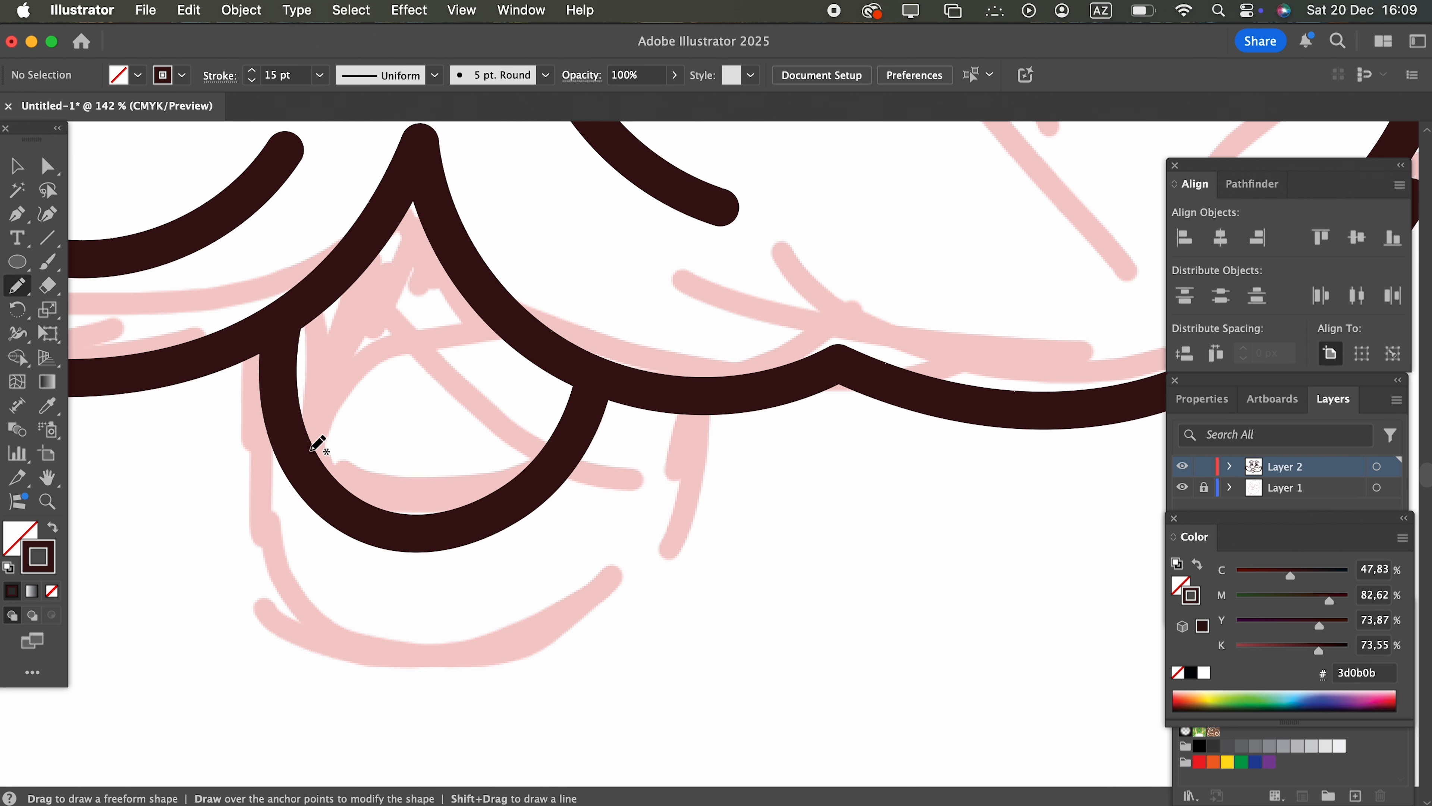
mouse_move(307, 437)
left_mouse_down()
mouse_move(431, 332)
mouse_move(496, 317)
mouse_move(501, 353)
mouse_move(586, 476)
left_mouse_up()
left_click_drag(556, 416, 406, 497)
key("z")
left_click_drag(555, 417, 317, 411)
key("v")
left_click(317, 411)
Draw the curved lower-lip line beneath the mouth with the Pencil tool.
key("z")
left_click_drag(564, 491, 694, 502)
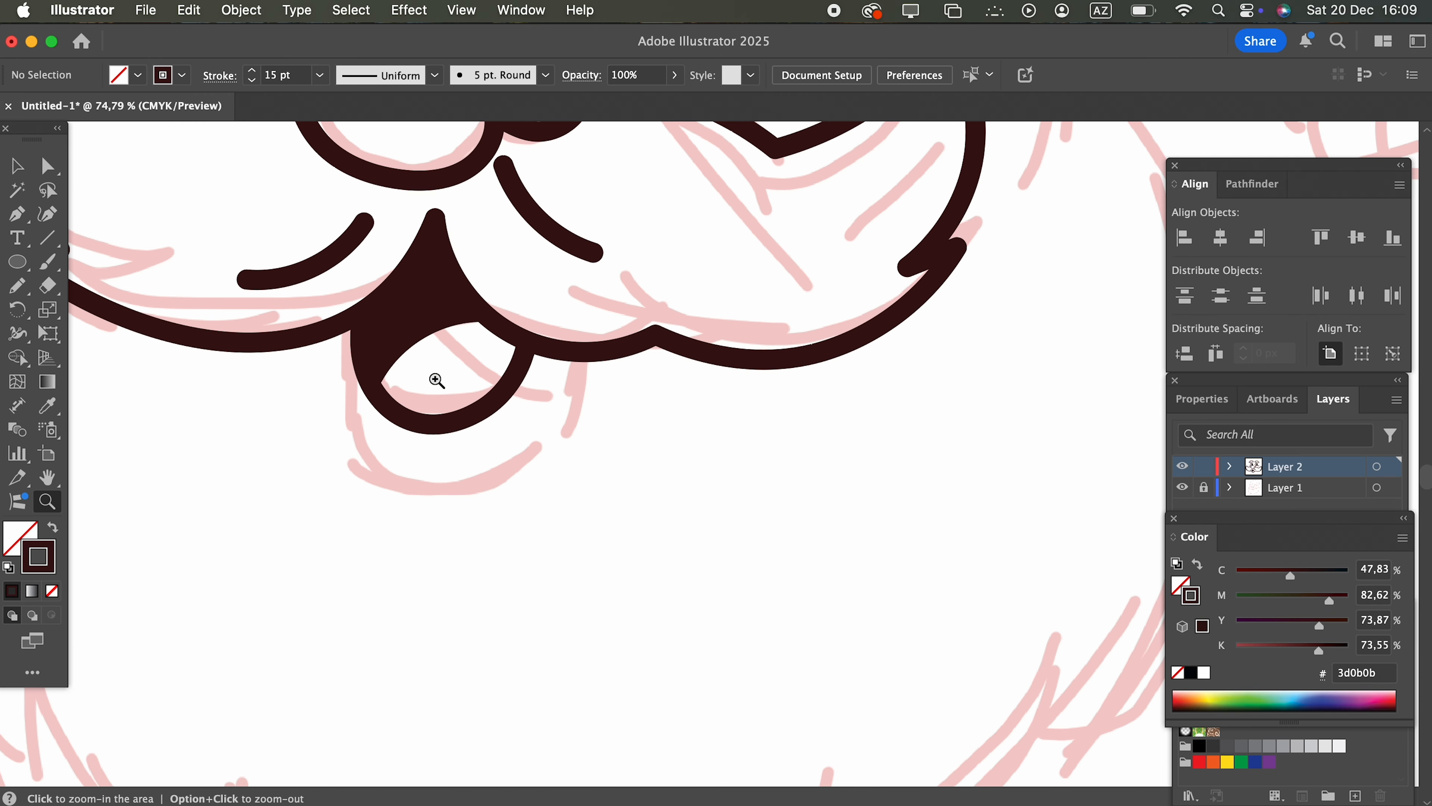
left_click_drag(435, 389, 504, 465)
key("n")
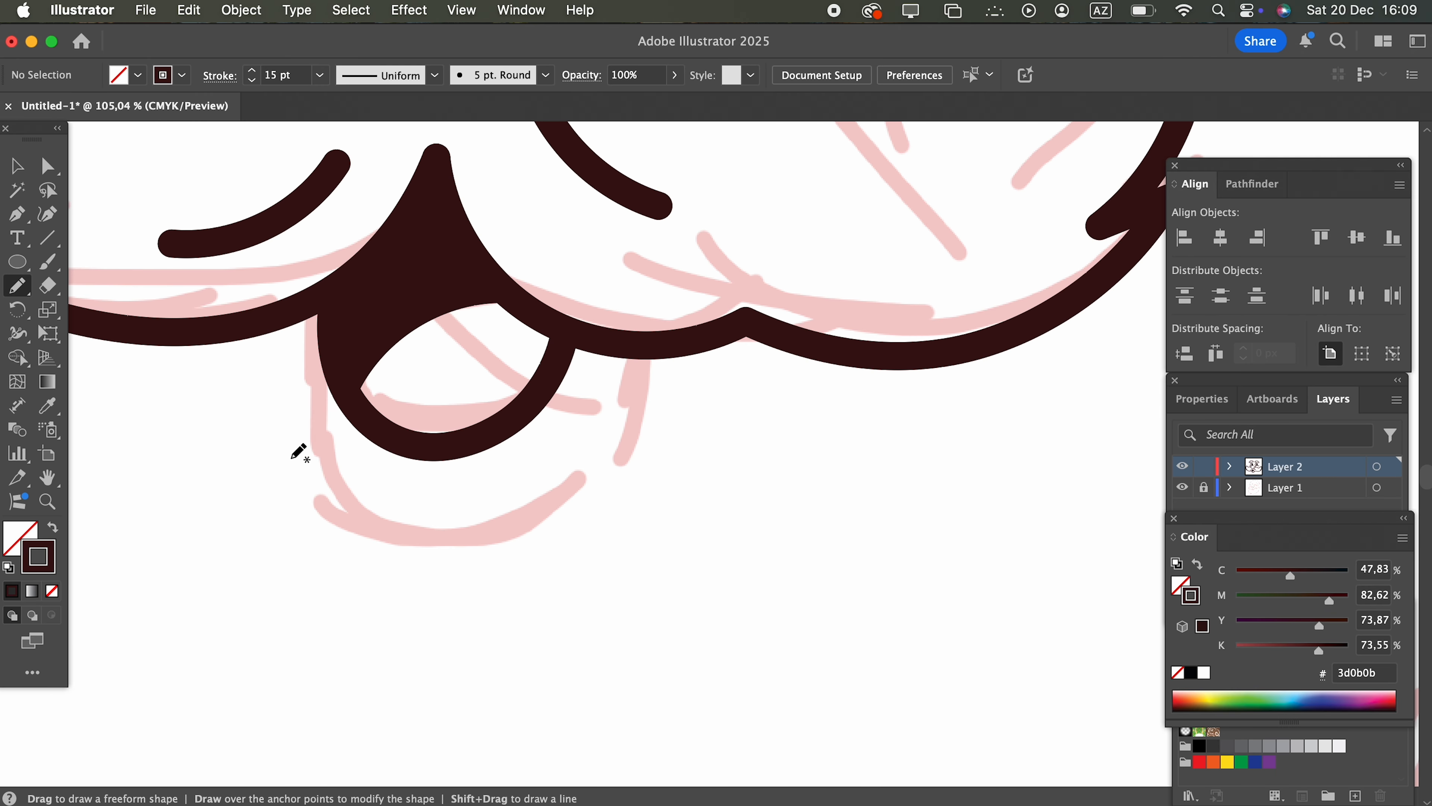
mouse_move(282, 422)
left_mouse_down()
mouse_move(367, 563)
mouse_move(566, 551)
mouse_move(630, 420)
mouse_move(269, 496)
mouse_move(128, 703)
left_mouse_up()
Trace the scalloped lower edge of the hat's fur trim across the forehead to the right-hand ear with the Pencil tool.
key("z")
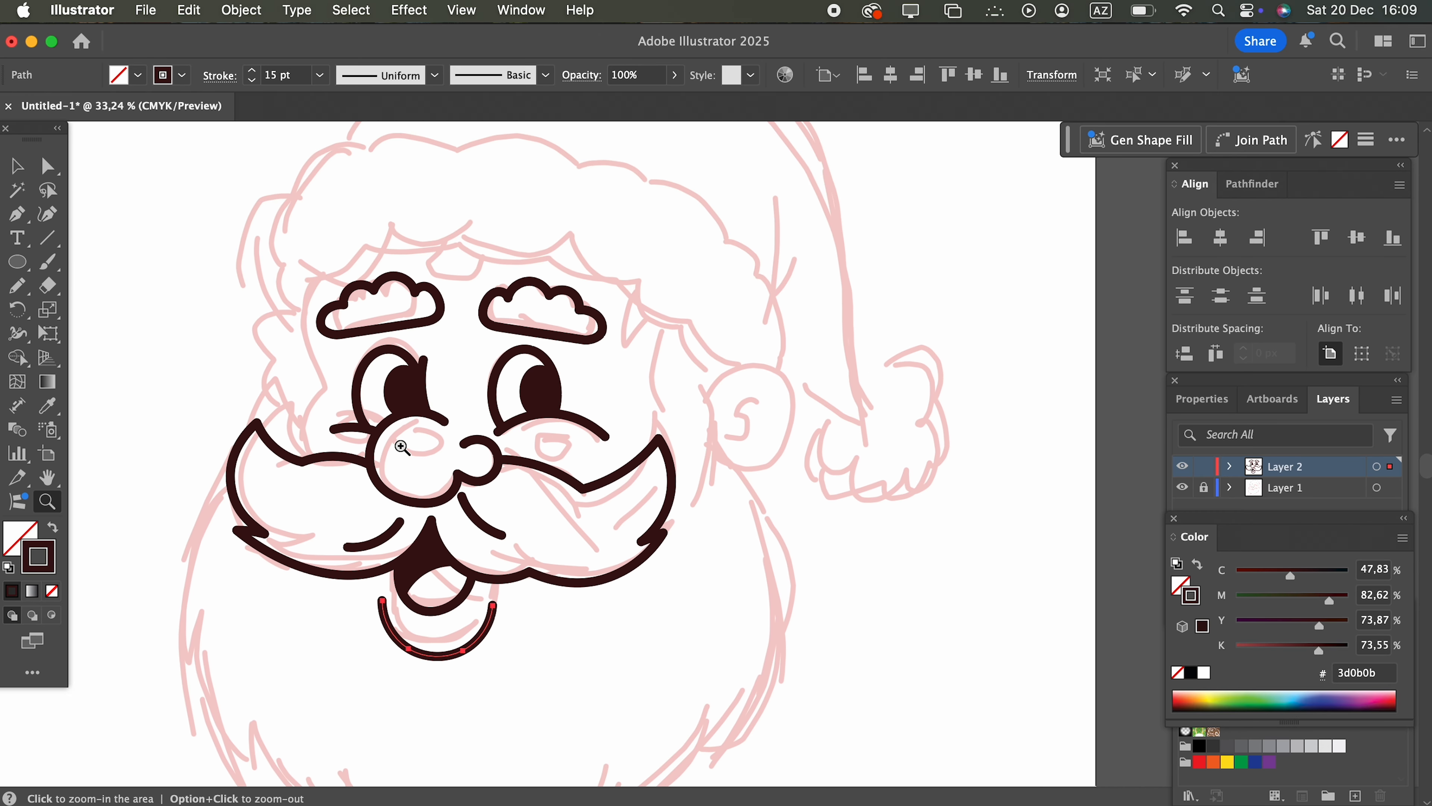
left_click_drag(369, 446, 532, 426)
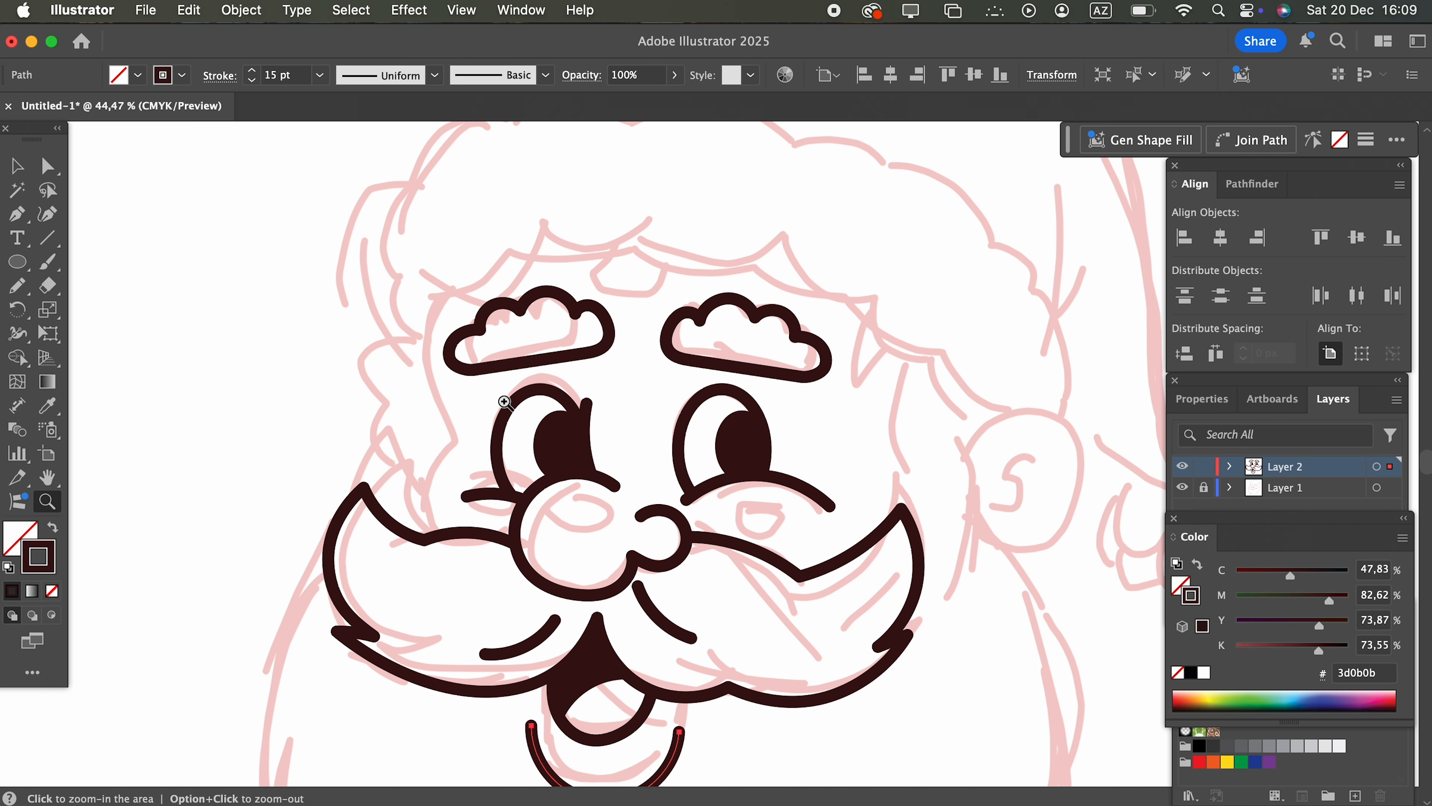
left_click(17, 286)
mouse_move(422, 294)
left_mouse_down()
mouse_move(550, 257)
mouse_move(806, 277)
mouse_move(486, 263)
mouse_move(624, 406)
mouse_move(670, 417)
mouse_move(412, 416)
mouse_move(411, 360)
left_mouse_up()
key("z")
left_click_drag(637, 388, 874, 506)
left_click(23, 167)
left_click(292, 333)
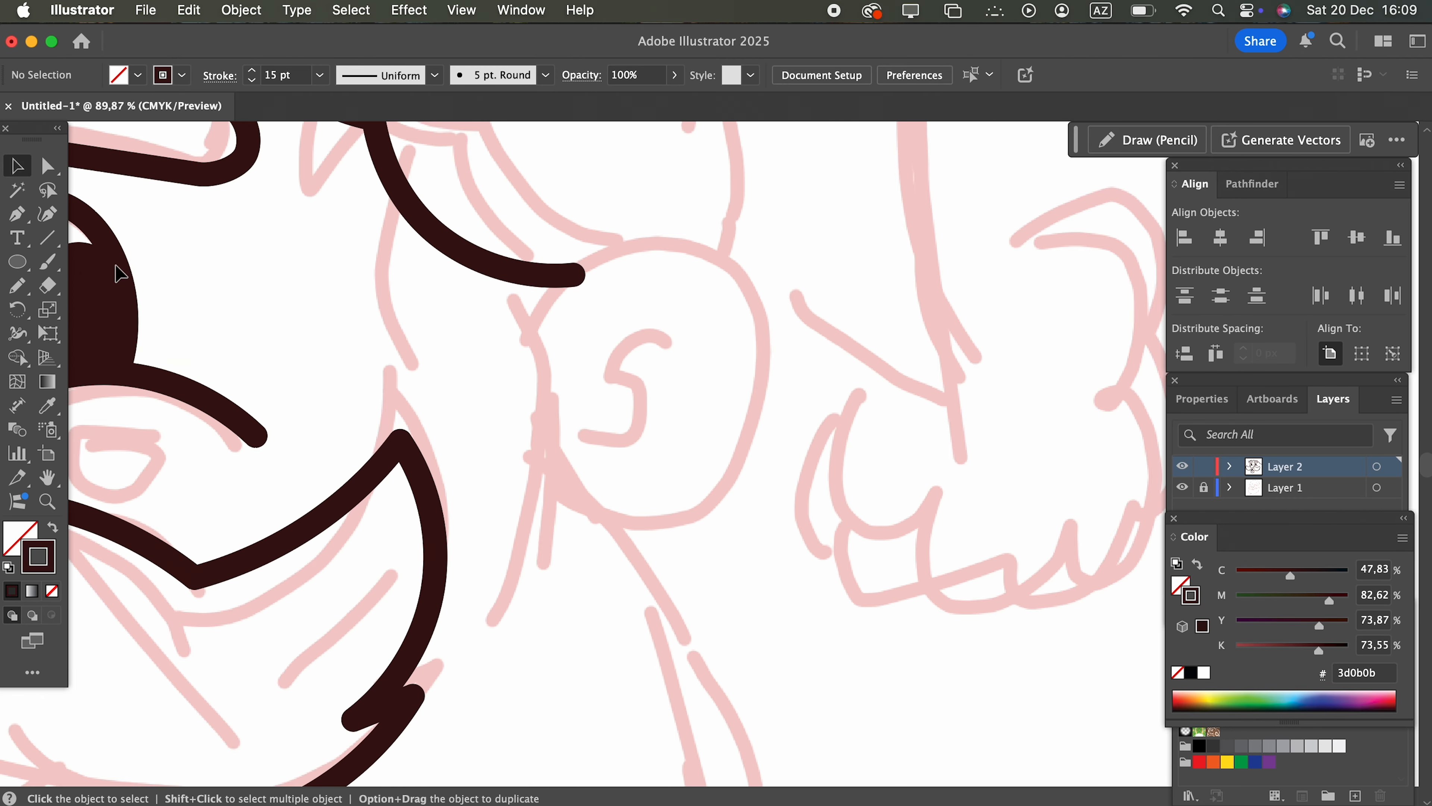
Trace the rounded outline of the right-hand ear with the Pencil tool.
left_click(17, 282)
mouse_move(540, 342)
left_mouse_down()
mouse_move(620, 251)
mouse_move(752, 330)
mouse_move(738, 474)
mouse_move(621, 520)
left_mouse_up()
left_click_drag(610, 316, 1041, 459)
left_click_drag(1040, 459, 846, 459)
Draw the left-hand side of the face from the hat trim down to the moustache with the Pencil tool.
mouse_move(406, 296)
left_mouse_down()
mouse_move(386, 452)
mouse_move(334, 536)
left_mouse_up()
key("space")
mouse_move(447, 384)
left_mouse_down()
mouse_move(361, 309)
mouse_move(201, 368)
mouse_move(368, 416)
left_mouse_up()
key("z")
key("space")
left_click_drag(279, 236, 364, 418)
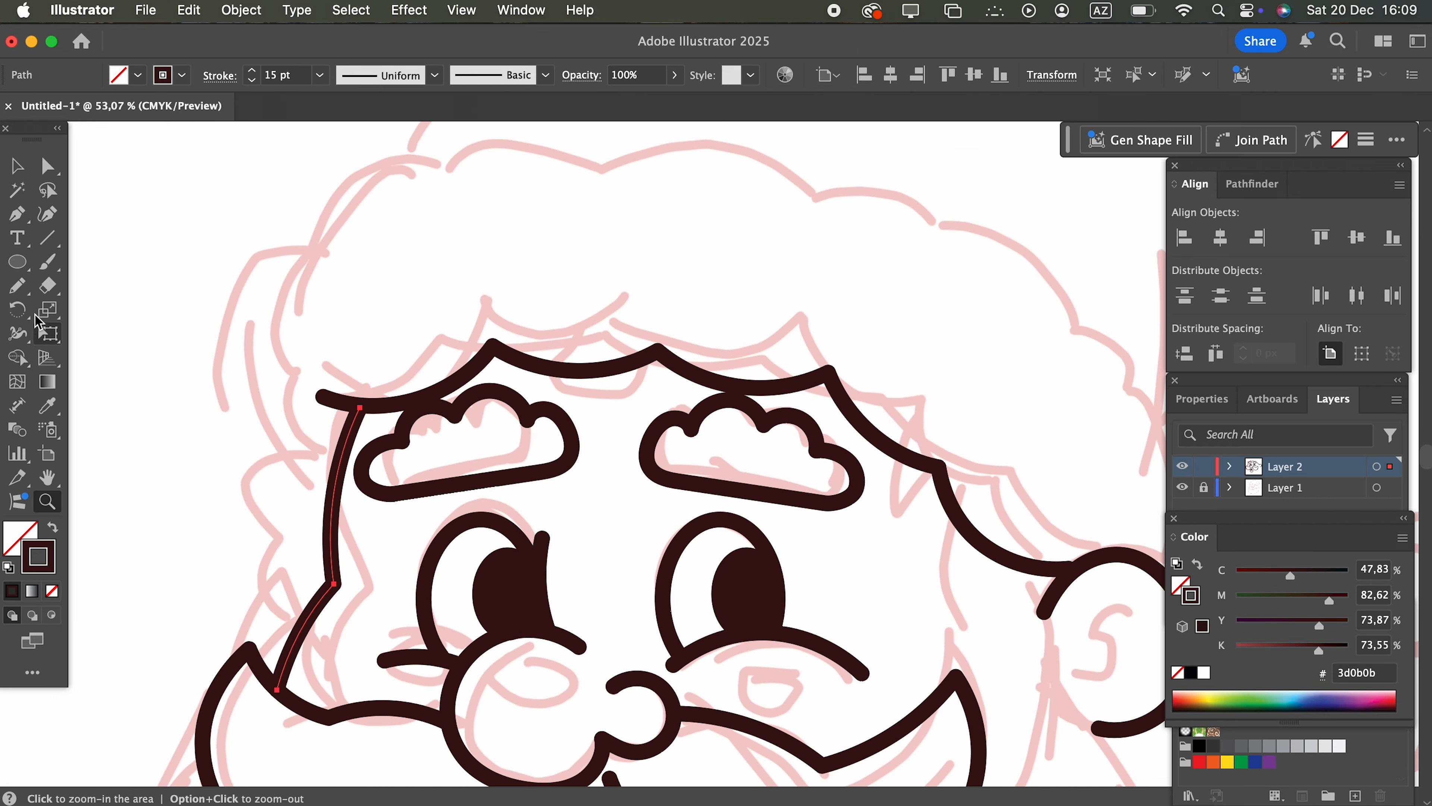
left_click(16, 165)
left_click(72, 326)
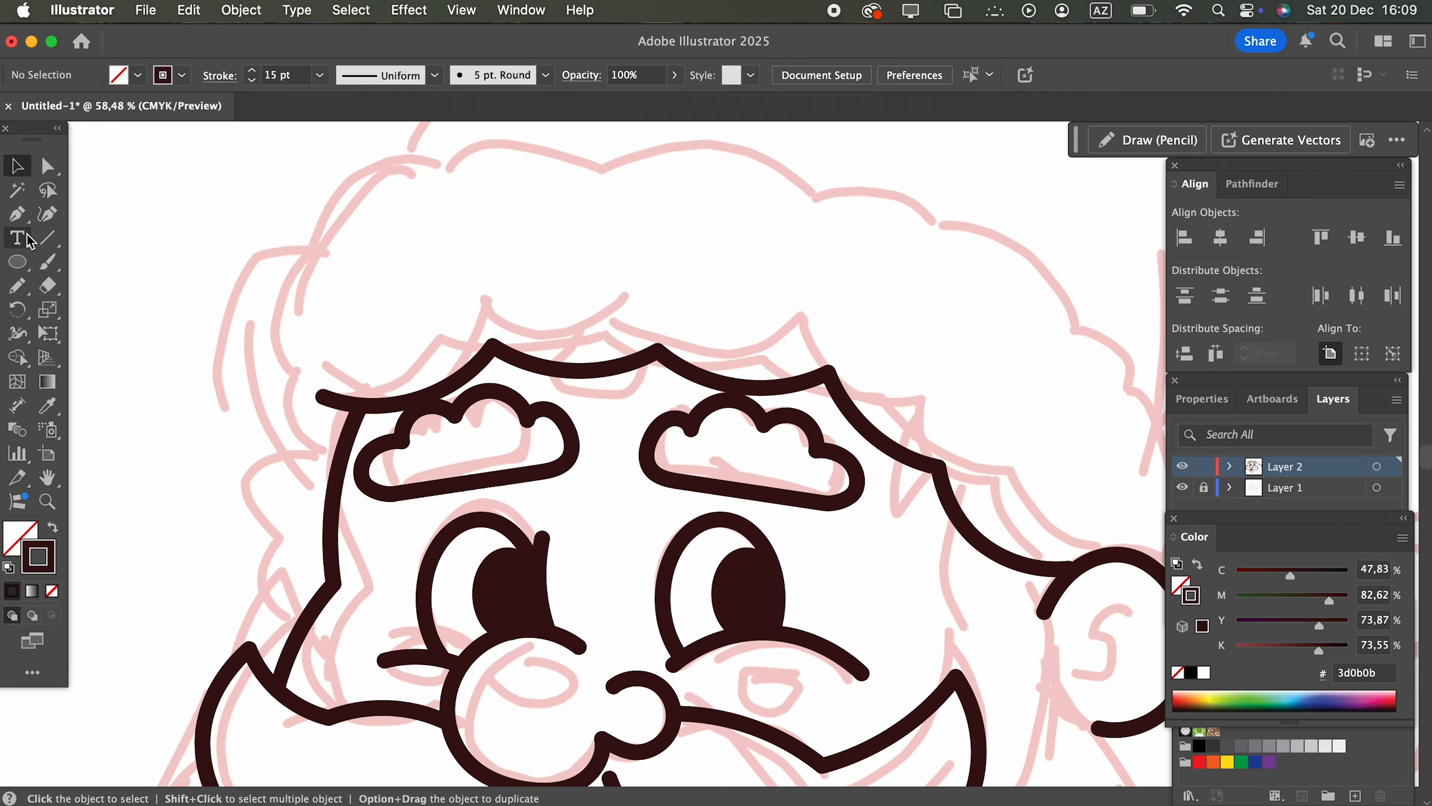
Trace the bumpy upper outline of the hat's fur trim from its left-hand end over to the right-hand ear.
left_click(17, 286)
mouse_move(337, 455)
left_mouse_down()
mouse_move(274, 384)
mouse_move(275, 307)
mouse_move(331, 222)
mouse_move(391, 170)
mouse_move(713, 137)
mouse_move(770, 169)
left_mouse_up()
mouse_move(789, 204)
left_mouse_down()
mouse_move(635, 289)
mouse_move(775, 320)
mouse_move(936, 431)
mouse_move(720, 258)
mouse_move(851, 368)
mouse_move(852, 515)
left_mouse_up()
key("z")
left_click(862, 378, "alt")
left_click_drag(672, 320, 651, 261)
left_click_drag(760, 496, 927, 419)
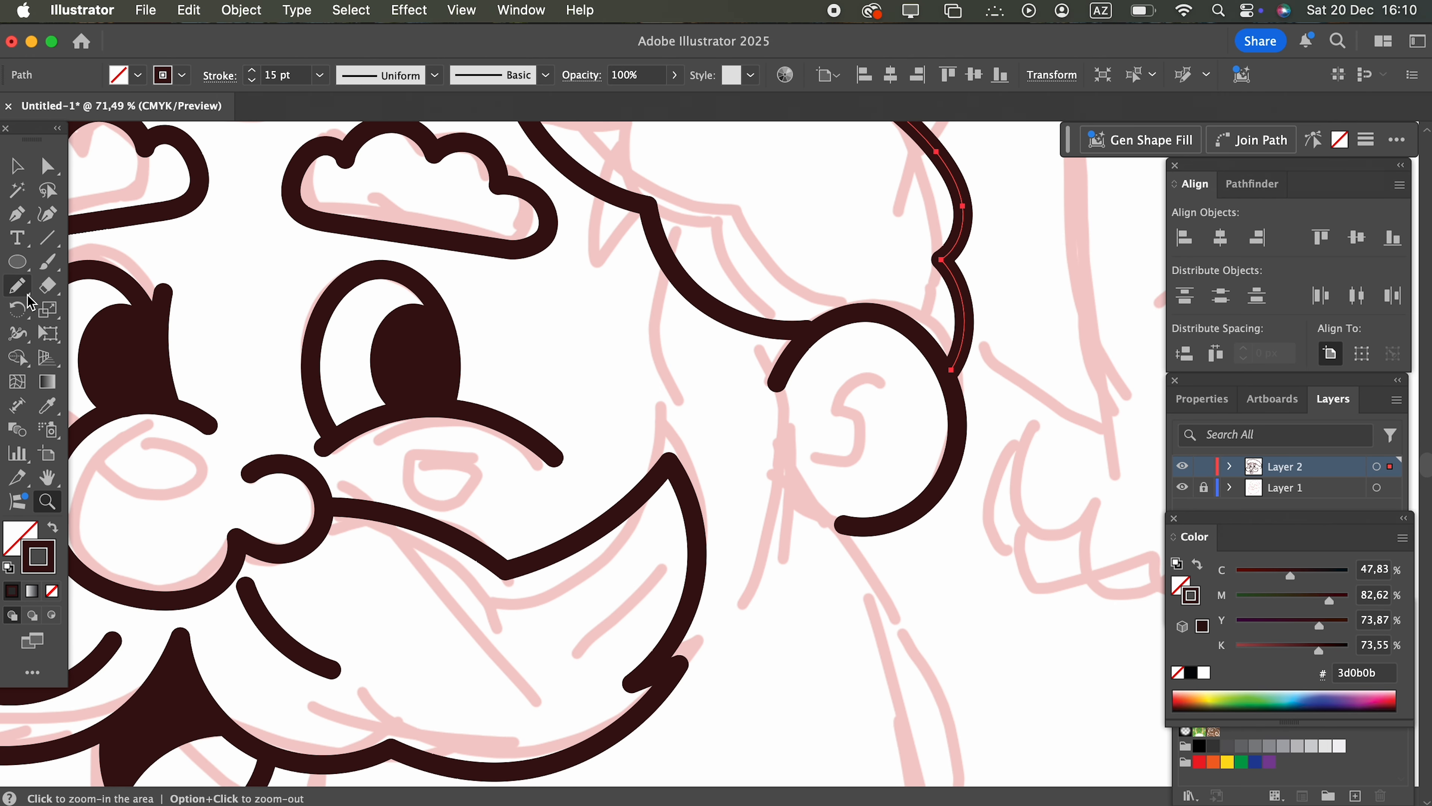
Trace the right-hand inner face edge in two bumps from the hat trim down to the moustache tip.
left_click(13, 289)
mouse_move(666, 268)
left_mouse_down()
mouse_move(643, 322)
mouse_move(658, 370)
mouse_move(639, 401)
mouse_move(648, 475)
left_mouse_up()
left_click_drag(766, 497, 669, 394)
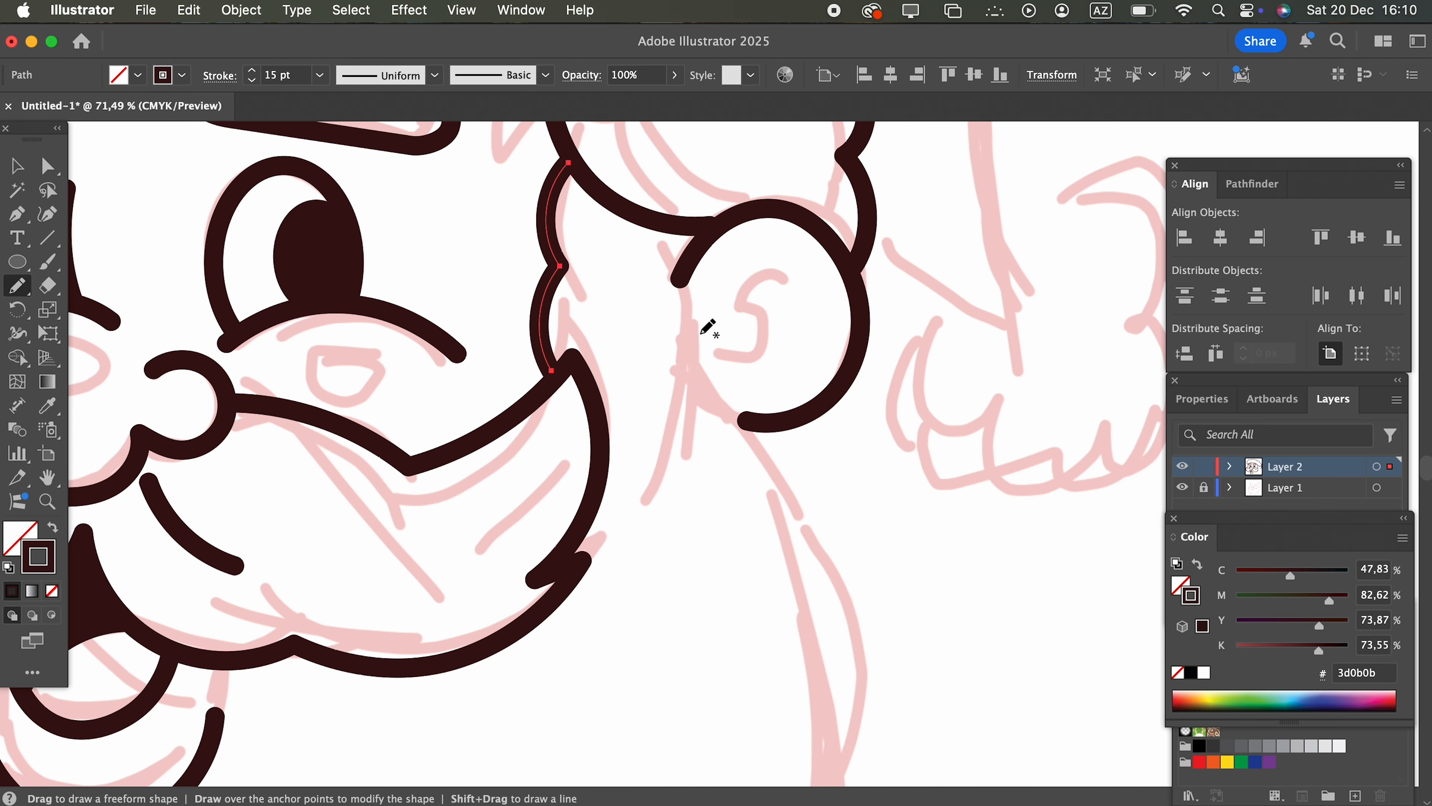
Draw the inner edge of the right-hand ear, continuing down into the start of the beard outline.
mouse_move(674, 272)
left_mouse_down()
mouse_move(783, 496)
mouse_move(837, 224)
left_mouse_up()
scroll(650, 312, "up", 2)
scroll(650, 312, "down", 3)
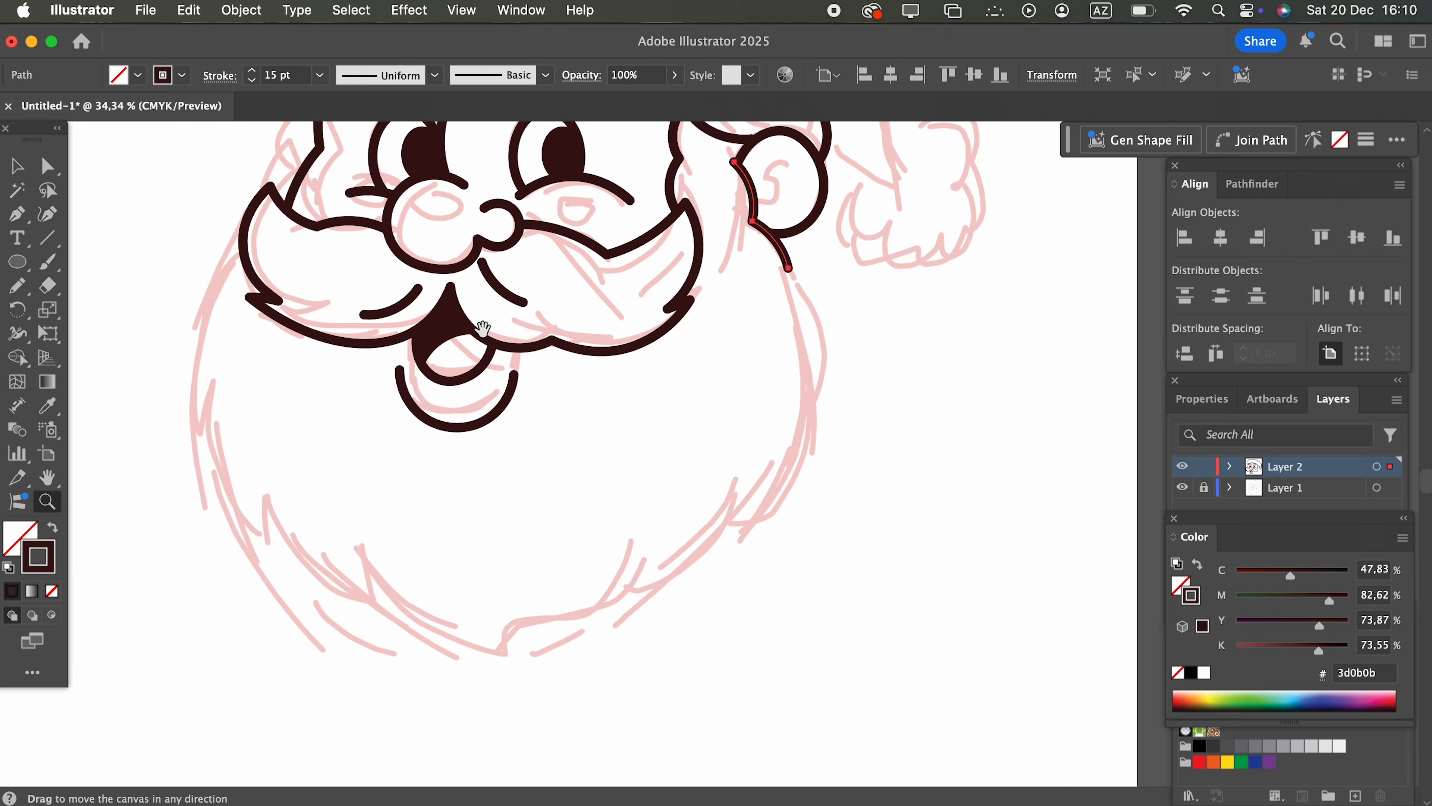
Draw the outer edge of the left-hand sideburn from the hat trim down toward the moustache tip with the Pencil tool.
scroll(472, 335, "up", 2)
left_click(17, 286)
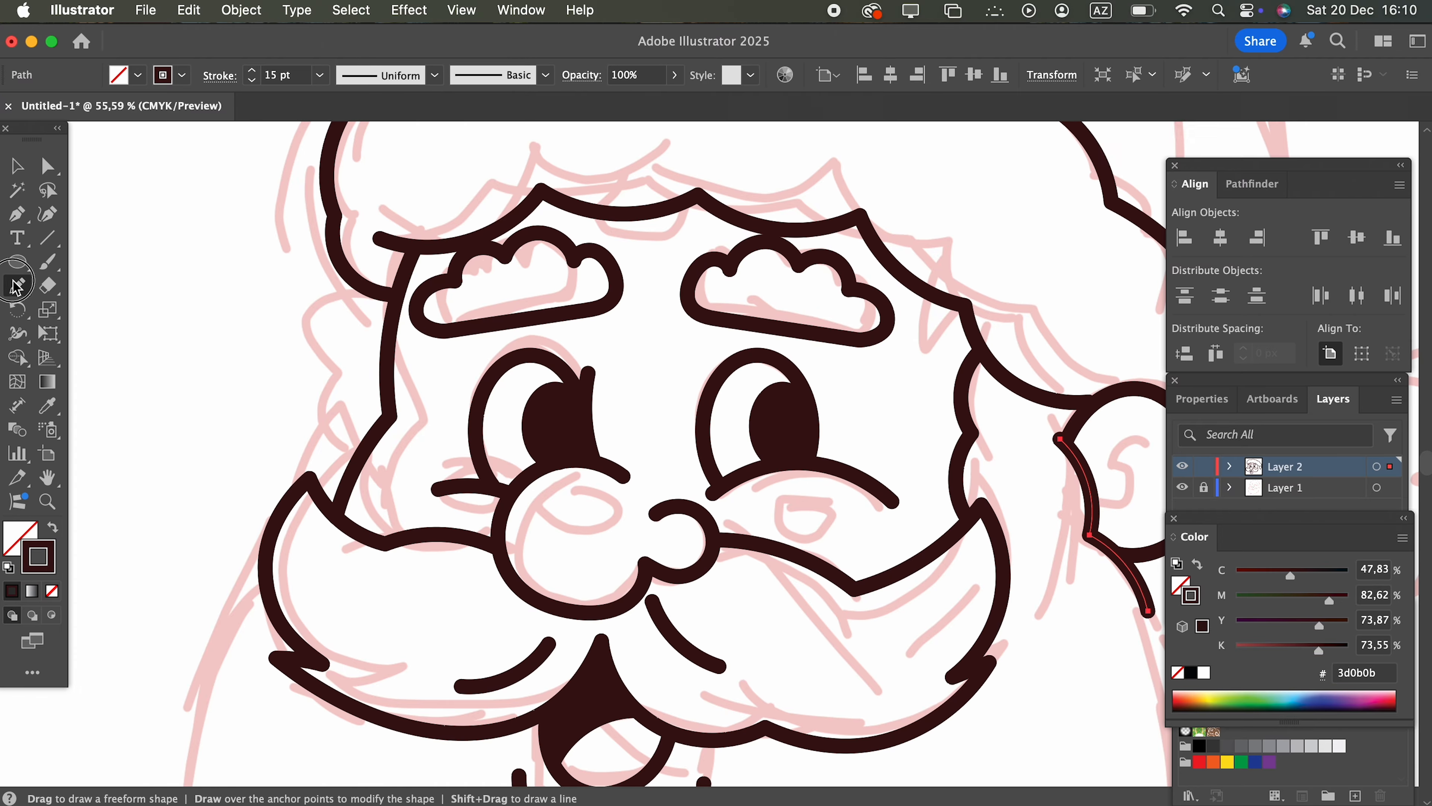
mouse_move(283, 484)
left_mouse_down()
mouse_move(335, 396)
mouse_move(332, 303)
mouse_move(348, 268)
mouse_move(334, 396)
mouse_move(329, 330)
mouse_move(358, 282)
left_mouse_up()
Trace the jagged beard outline from the left-hand sideburn around the chin and up to the line below the right-hand ear.
key("z")
left_click(188, 381, "alt")
left_click_drag(344, 496, 317, 339)
left_click(383, 476, "alt")
left_click(20, 294)
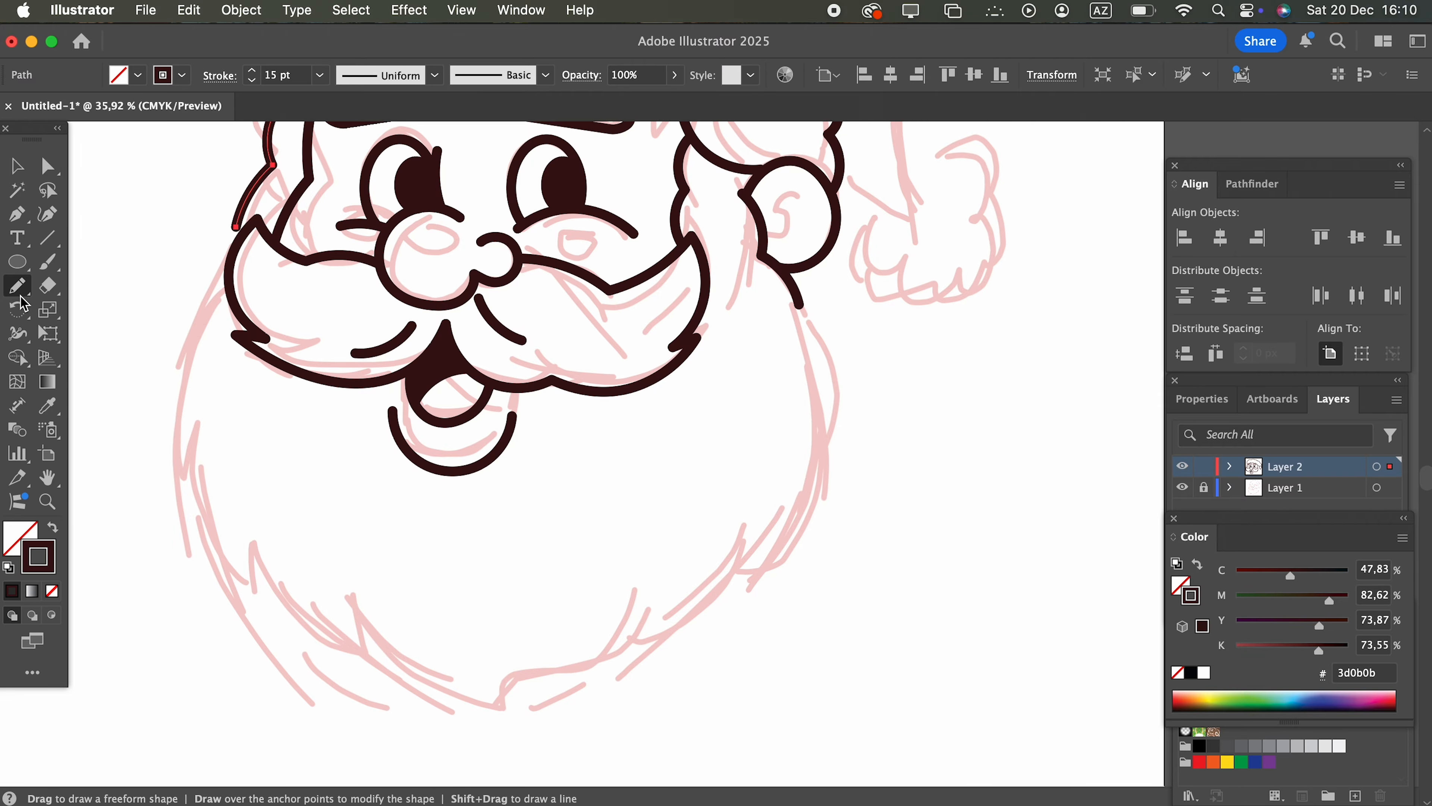
mouse_move(236, 226)
left_mouse_down()
mouse_move(164, 389)
mouse_move(178, 449)
mouse_move(195, 413)
mouse_move(189, 445)
mouse_move(219, 558)
mouse_move(251, 590)
mouse_move(252, 552)
mouse_move(285, 605)
mouse_move(394, 680)
mouse_move(375, 638)
mouse_move(461, 702)
mouse_move(509, 717)
mouse_move(591, 677)
mouse_move(638, 599)
left_mouse_up()
scroll(733, 395, "up", 2)
scroll(733, 395, "right", 1)
mouse_move(763, 353)
left_mouse_down()
mouse_move(787, 377)
mouse_move(792, 484)
mouse_move(731, 608)
mouse_move(570, 708)
left_mouse_up()
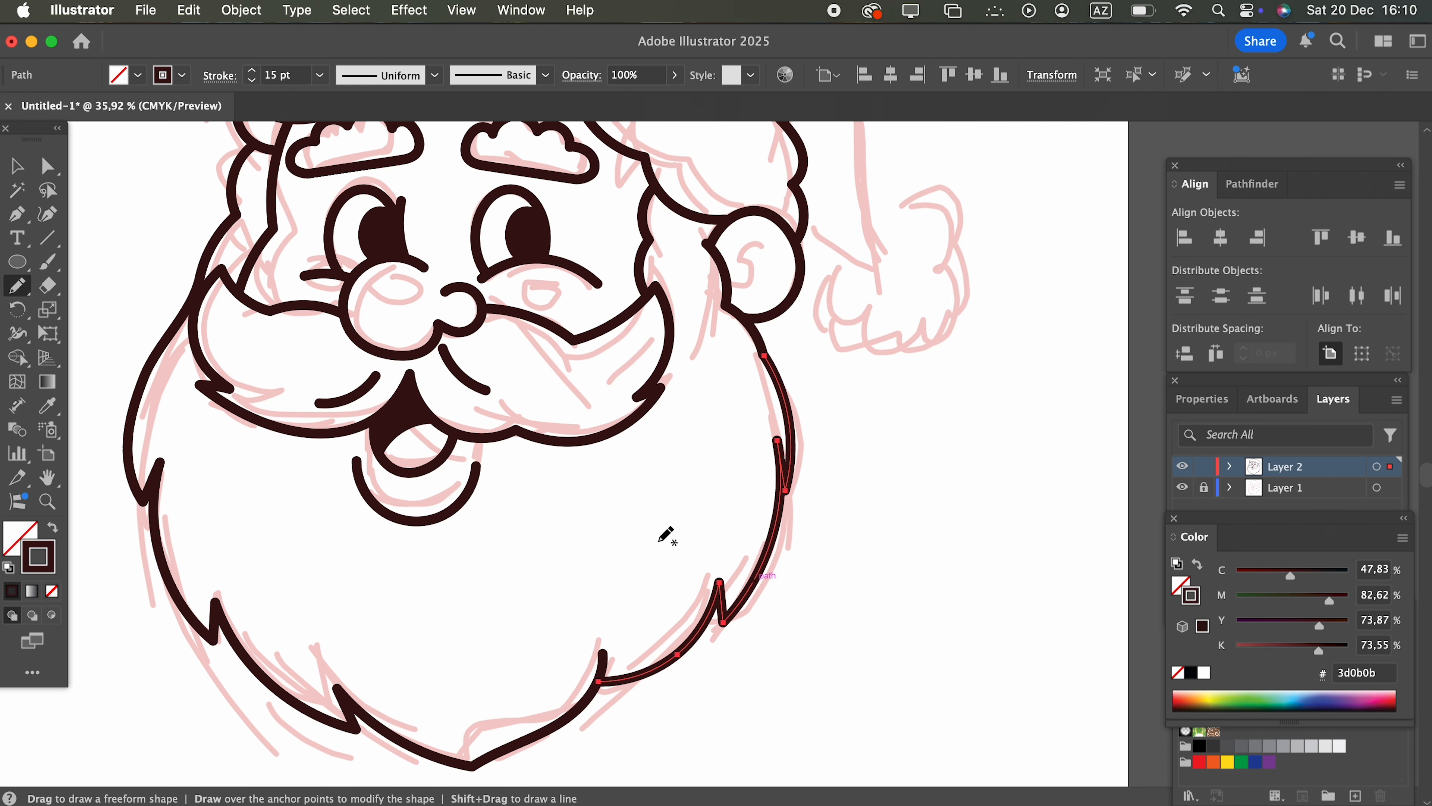
Draw the curled inner detail line inside the right-hand ear.
scroll(665, 534, "up", 5)
mouse_move(673, 324)
left_mouse_down()
mouse_move(579, 304)
mouse_move(564, 361)
mouse_move(591, 359)
mouse_move(604, 451)
left_mouse_up()
scroll(606, 401, "down", 6)
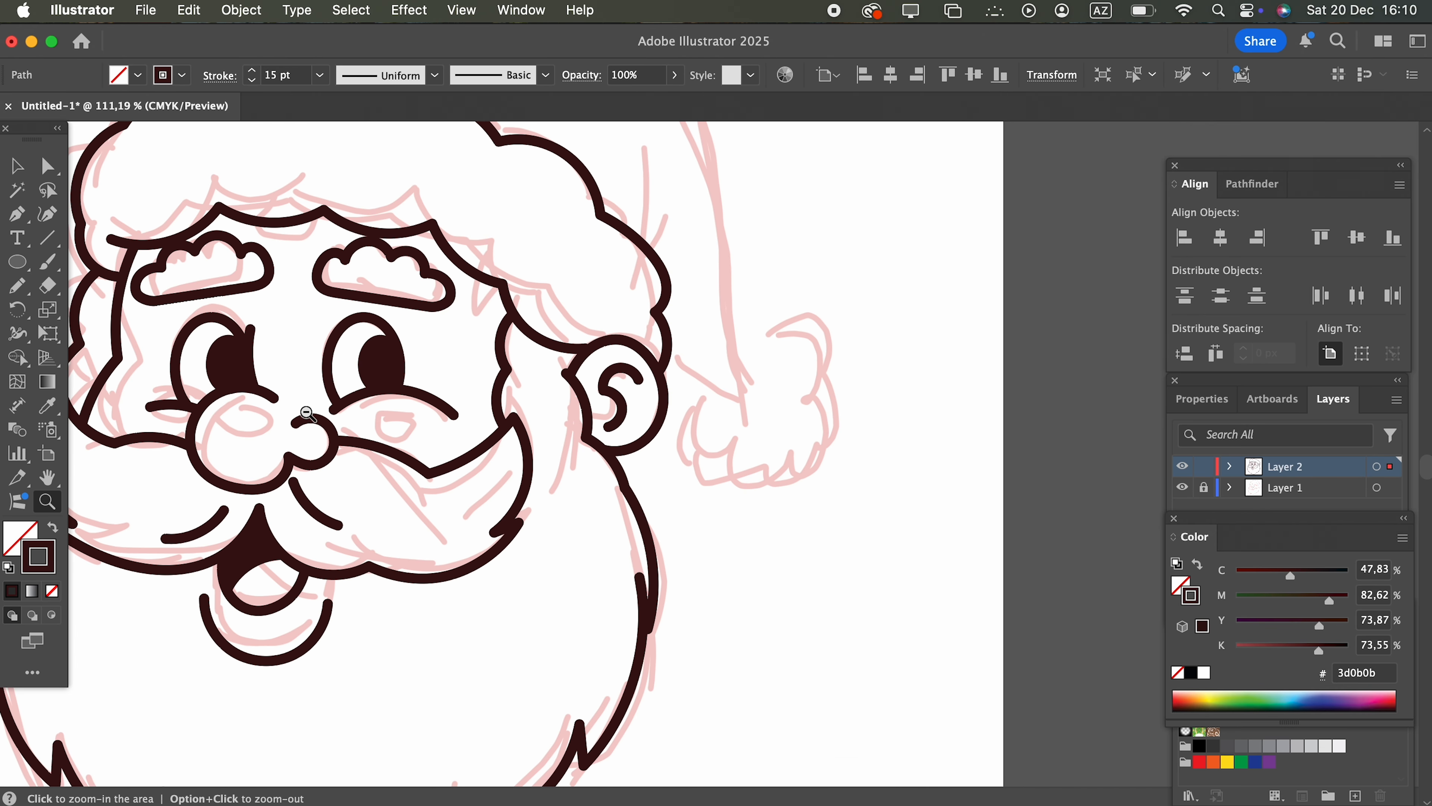
Draw the hat's outer curve from the fur trim over to the pompom and move its start point onto the trim's left-hand notch.
mouse_move(288, 285)
left_mouse_down()
mouse_move(343, 228)
mouse_move(415, 189)
mouse_move(519, 181)
mouse_move(606, 209)
mouse_move(666, 253)
mouse_move(699, 320)
mouse_move(733, 487)
left_mouse_up()
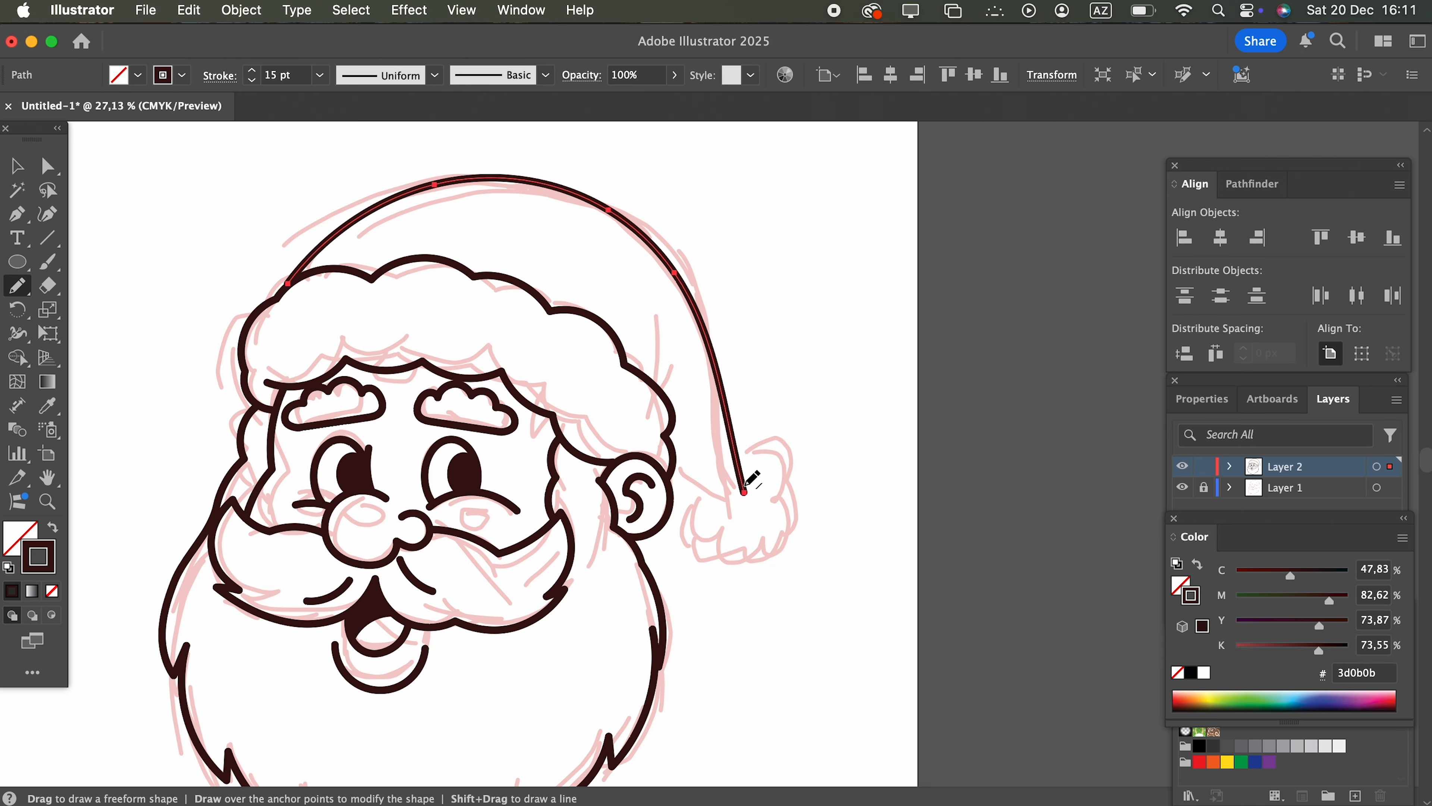
key("z")
left_click(328, 315)
left_click(47, 213)
left_click(393, 265)
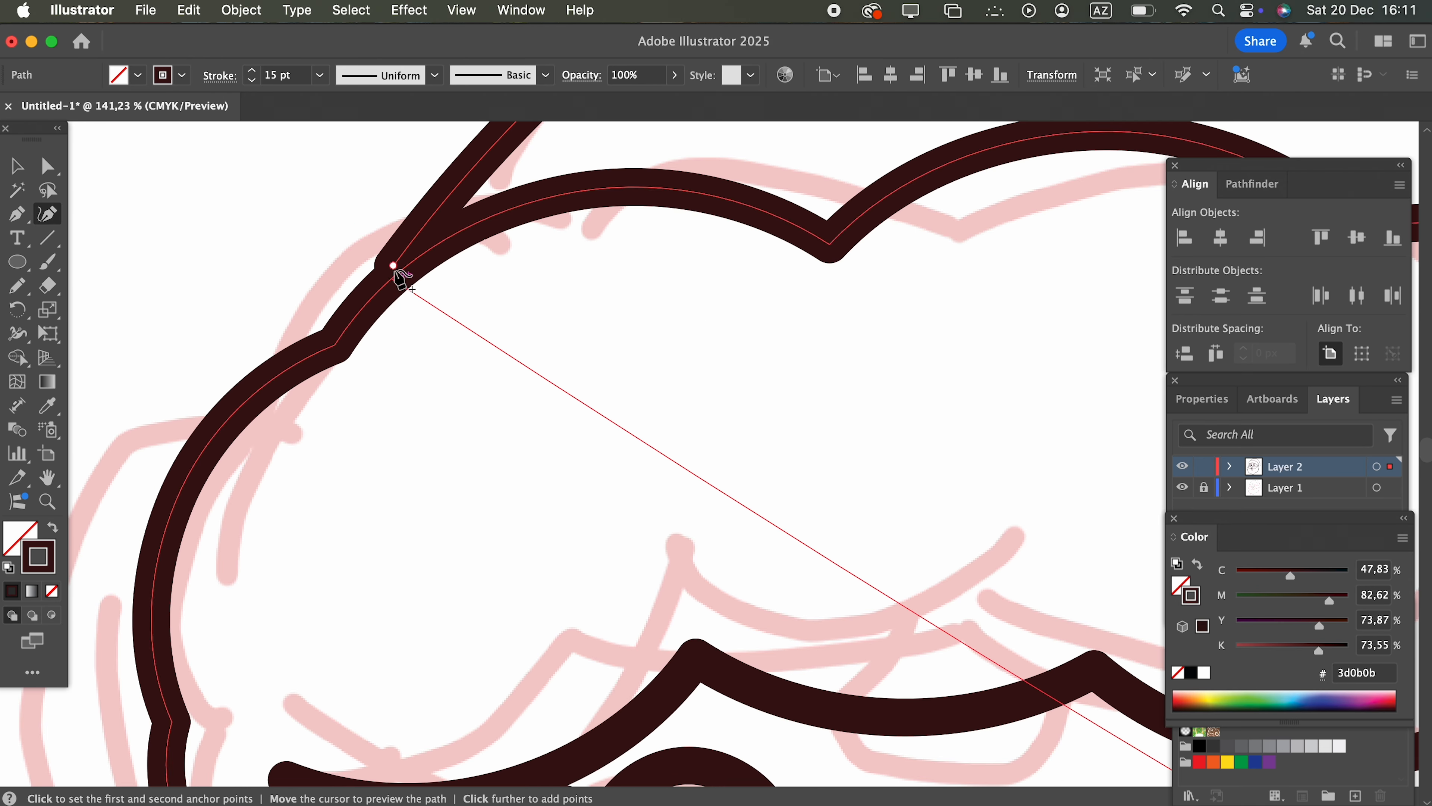
left_click(329, 354)
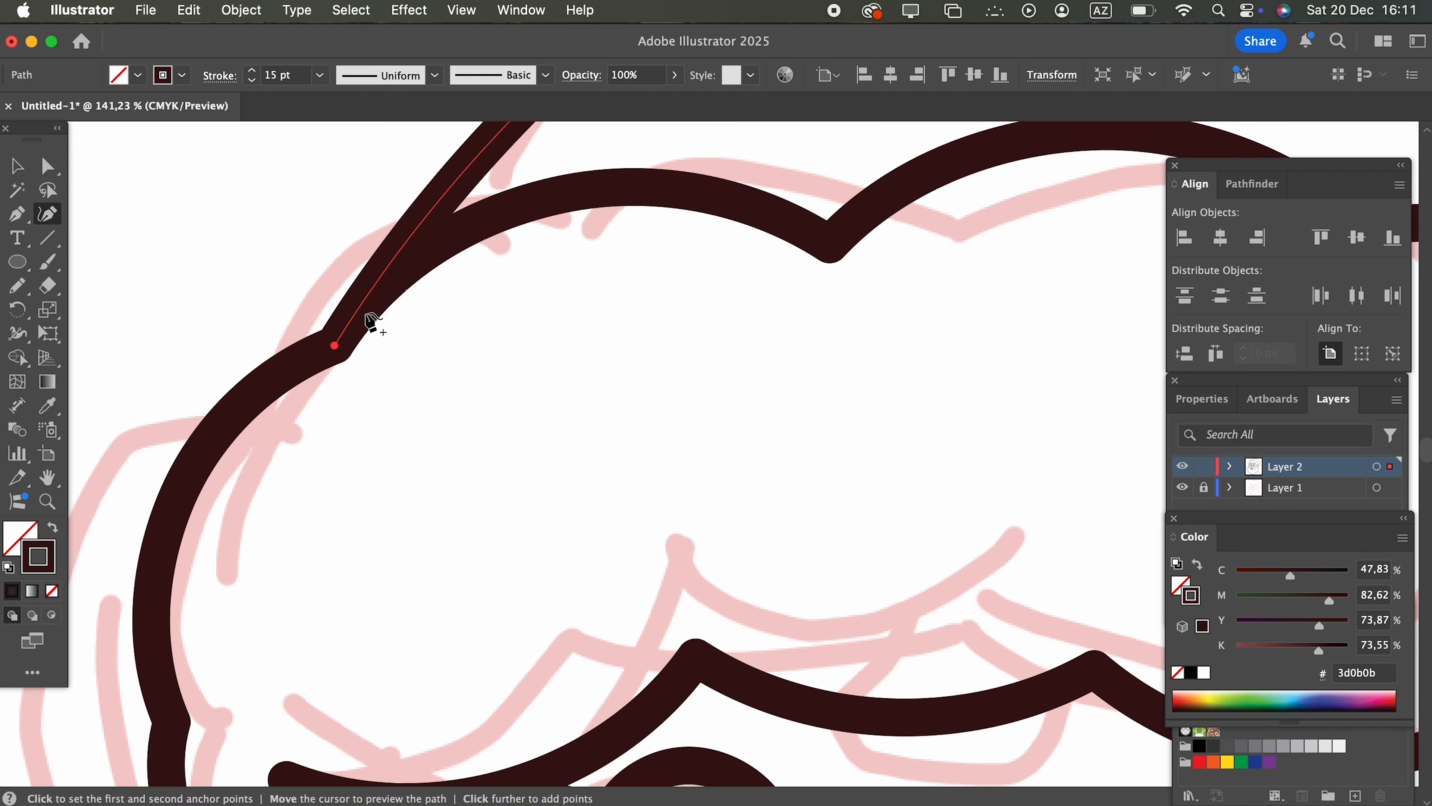
Bend the lower end of the hat curve inward near the pompom with the Curvature tool.
key("z")
scroll(415, 352, "down", 5)
scroll(665, 410, "right", 5)
scroll(617, 336, "up", 3)
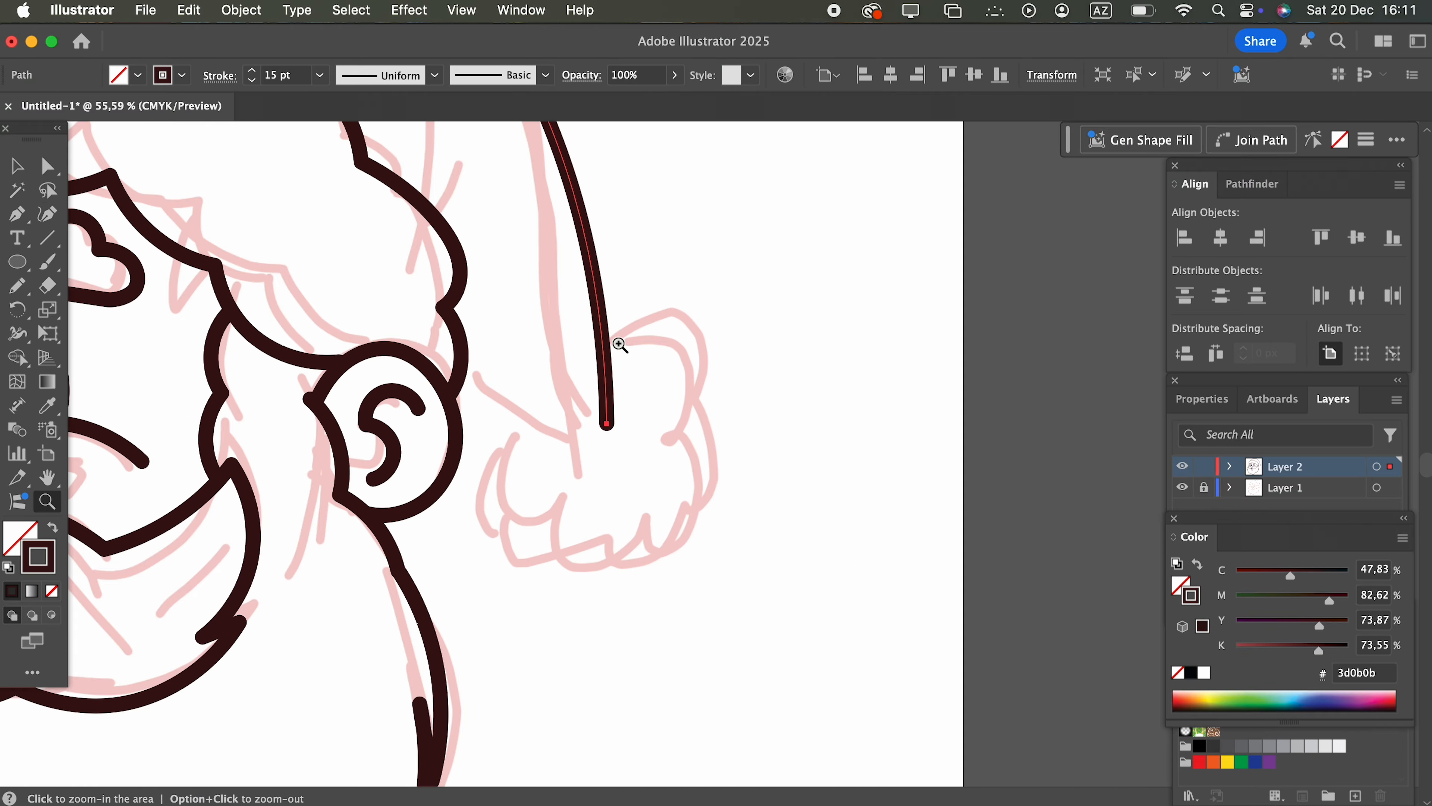
scroll(372, 408, "up", 3)
left_click(48, 214)
left_click_drag(607, 391, 579, 431)
Reposition the hat curve's anchor points to give the hat a fuller, smoother arc that flares out at the pompom.
key("z")
scroll(575, 435, "down", 4)
scroll(511, 464, "up", 3)
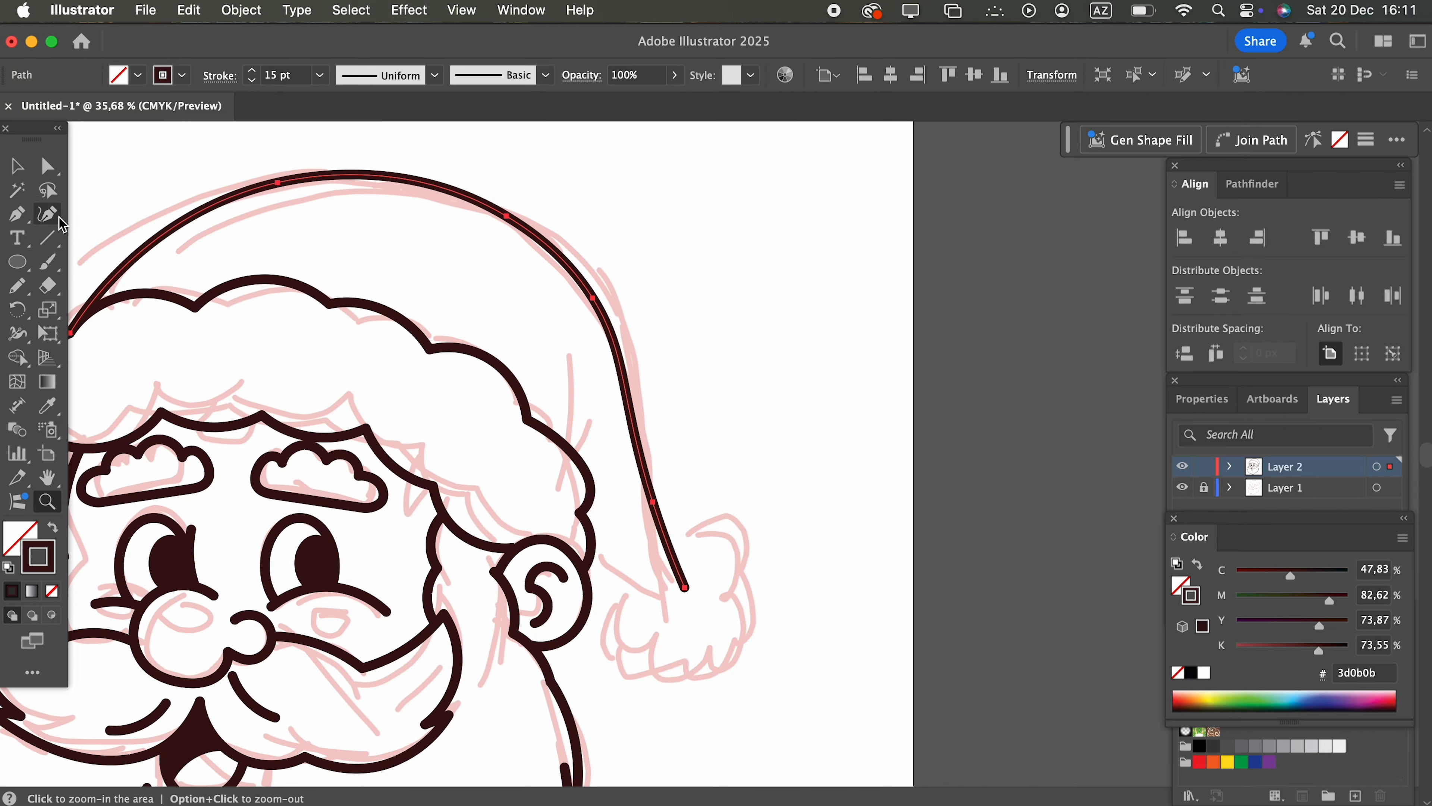
left_click(54, 217)
left_click_drag(654, 526, 664, 560)
left_click_drag(594, 299, 614, 314)
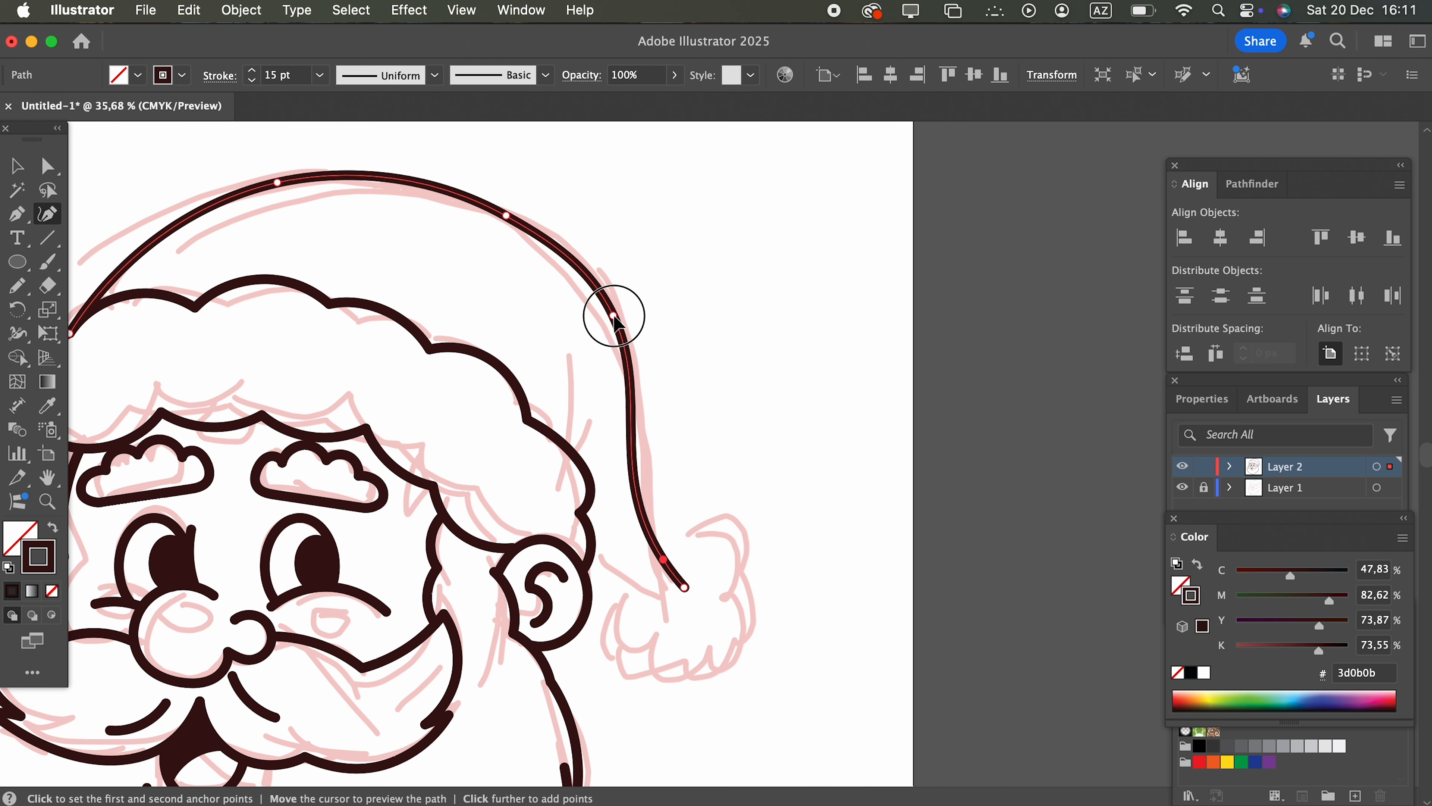
left_click_drag(504, 212, 496, 199)
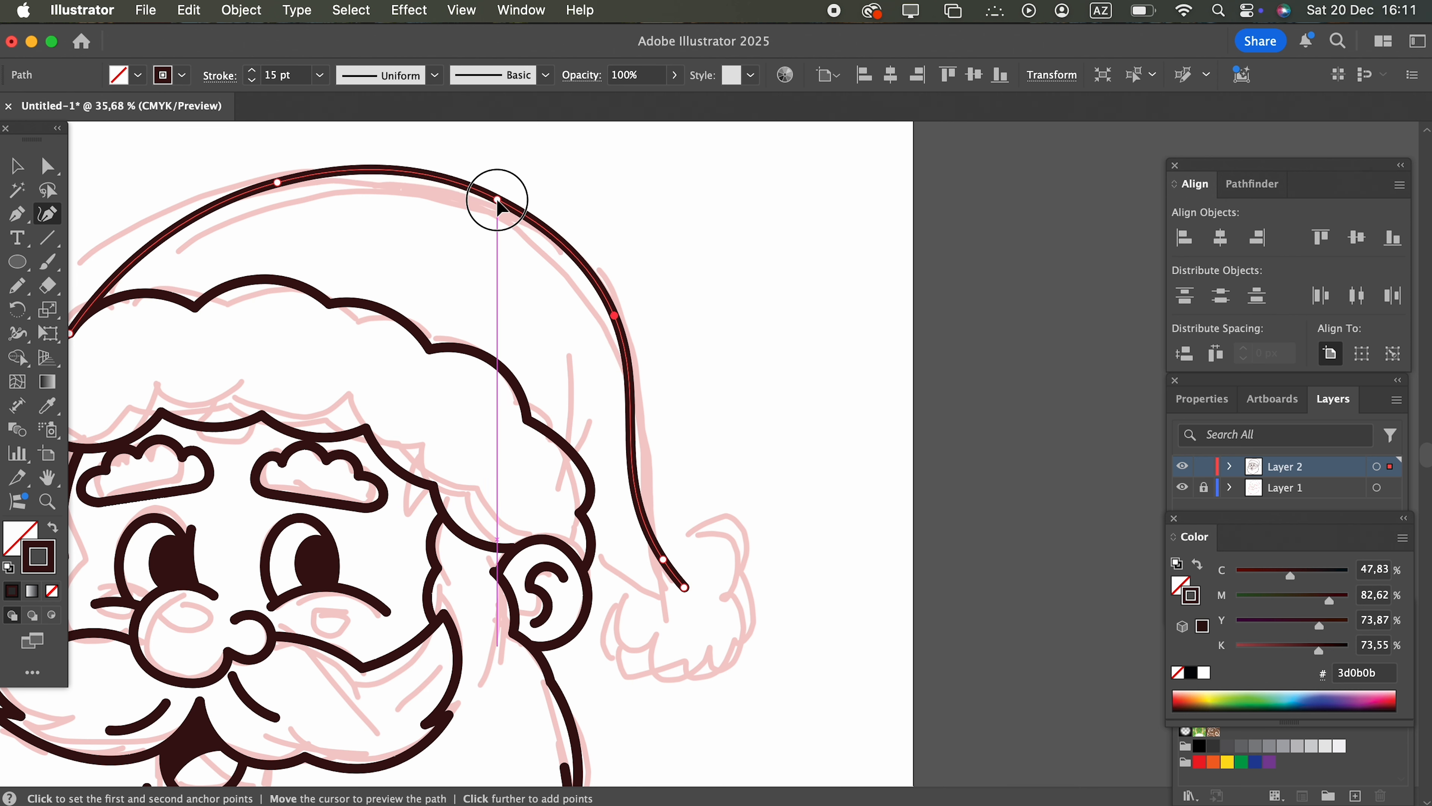
left_click_drag(277, 182, 232, 193)
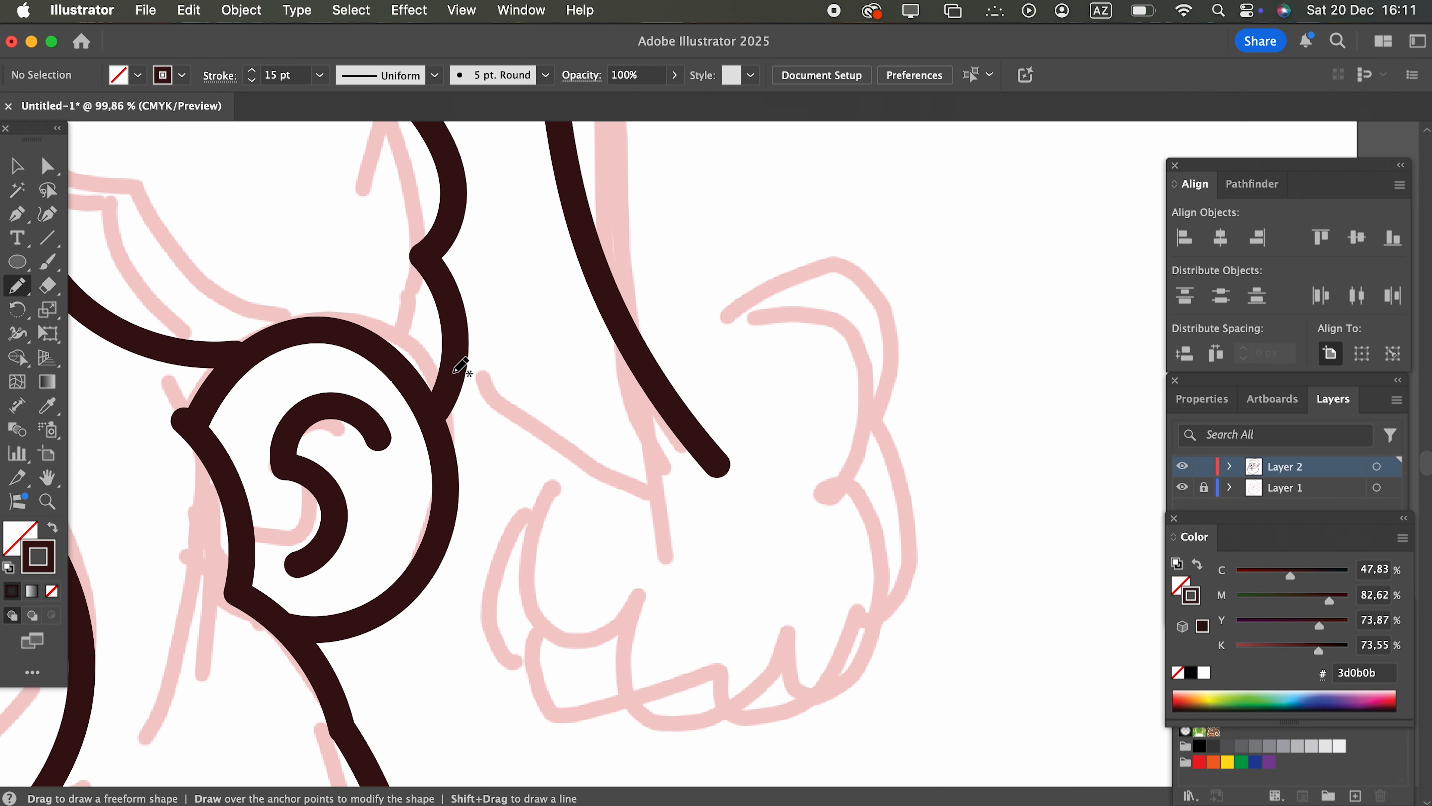
Draw the lower edge of the hat's tail from the trim to the pompom, plus the bumpy pompom outline and inner curl.
mouse_move(456, 371)
left_mouse_down()
mouse_move(615, 503)
mouse_move(673, 519)
left_mouse_up()
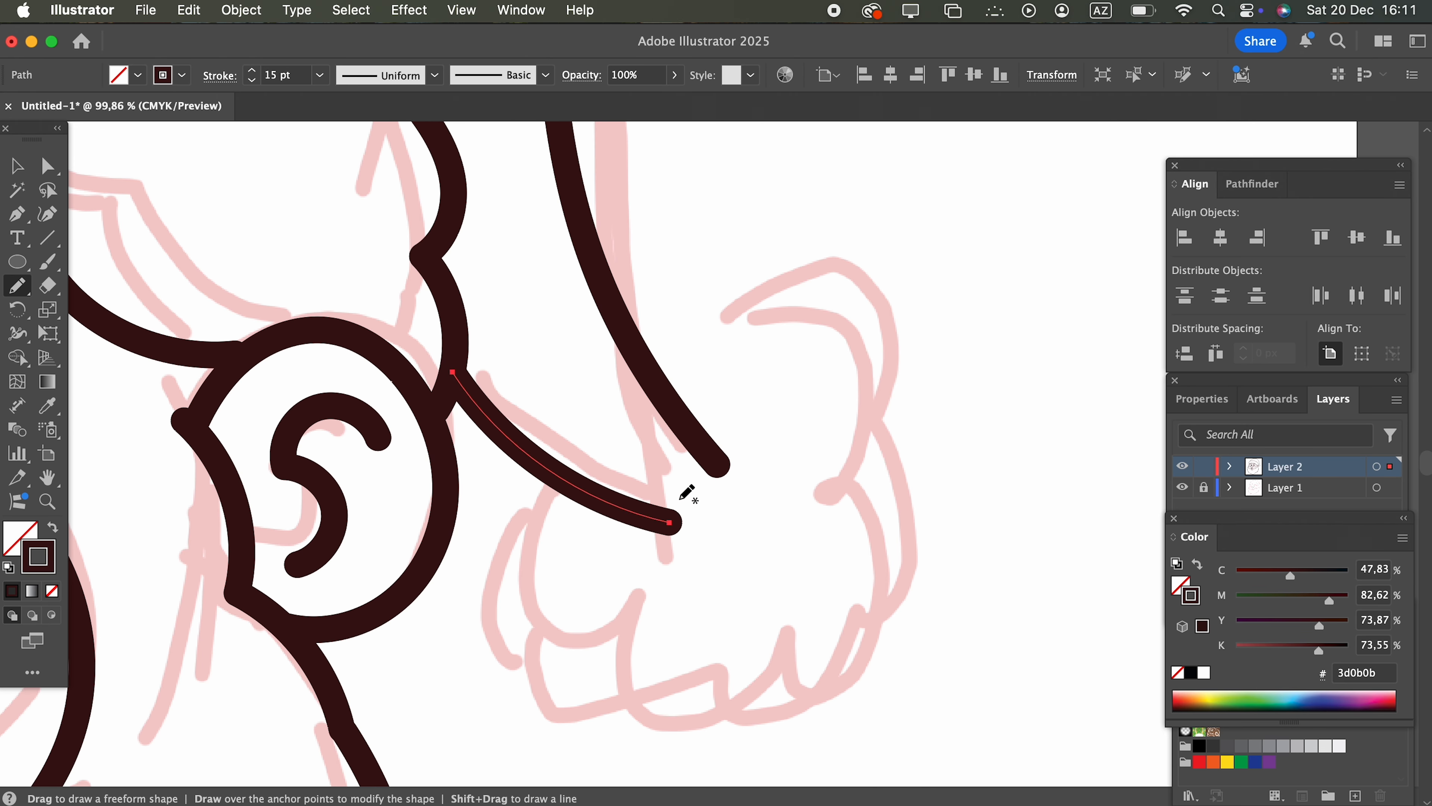
scroll(527, 540, "right", 5)
scroll(528, 540, "down", 1)
mouse_move(444, 460)
left_mouse_down()
mouse_move(419, 489)
mouse_move(502, 627)
mouse_move(726, 685)
mouse_move(886, 531)
mouse_move(847, 484)
mouse_move(834, 320)
mouse_move(741, 302)
mouse_move(684, 240)
mouse_move(544, 295)
mouse_move(523, 338)
left_mouse_up()
mouse_move(683, 433)
left_mouse_down()
mouse_move(630, 418)
mouse_move(550, 486)
mouse_move(572, 565)
left_mouse_up()
Hide the sketch layer and create a new layer between it and the line art layer.
key("z")
left_click_drag(643, 522, 246, 512)
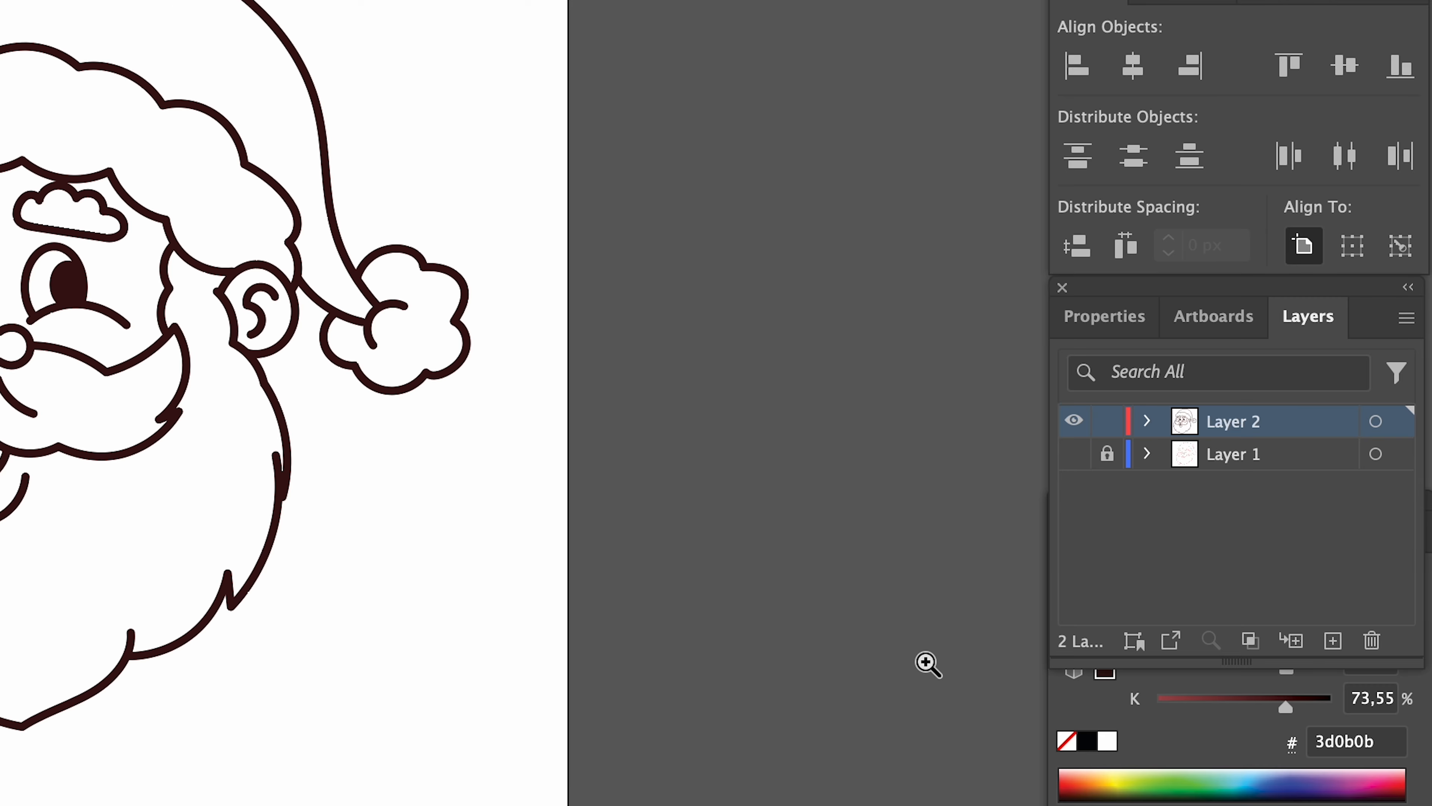
left_click(1251, 469)
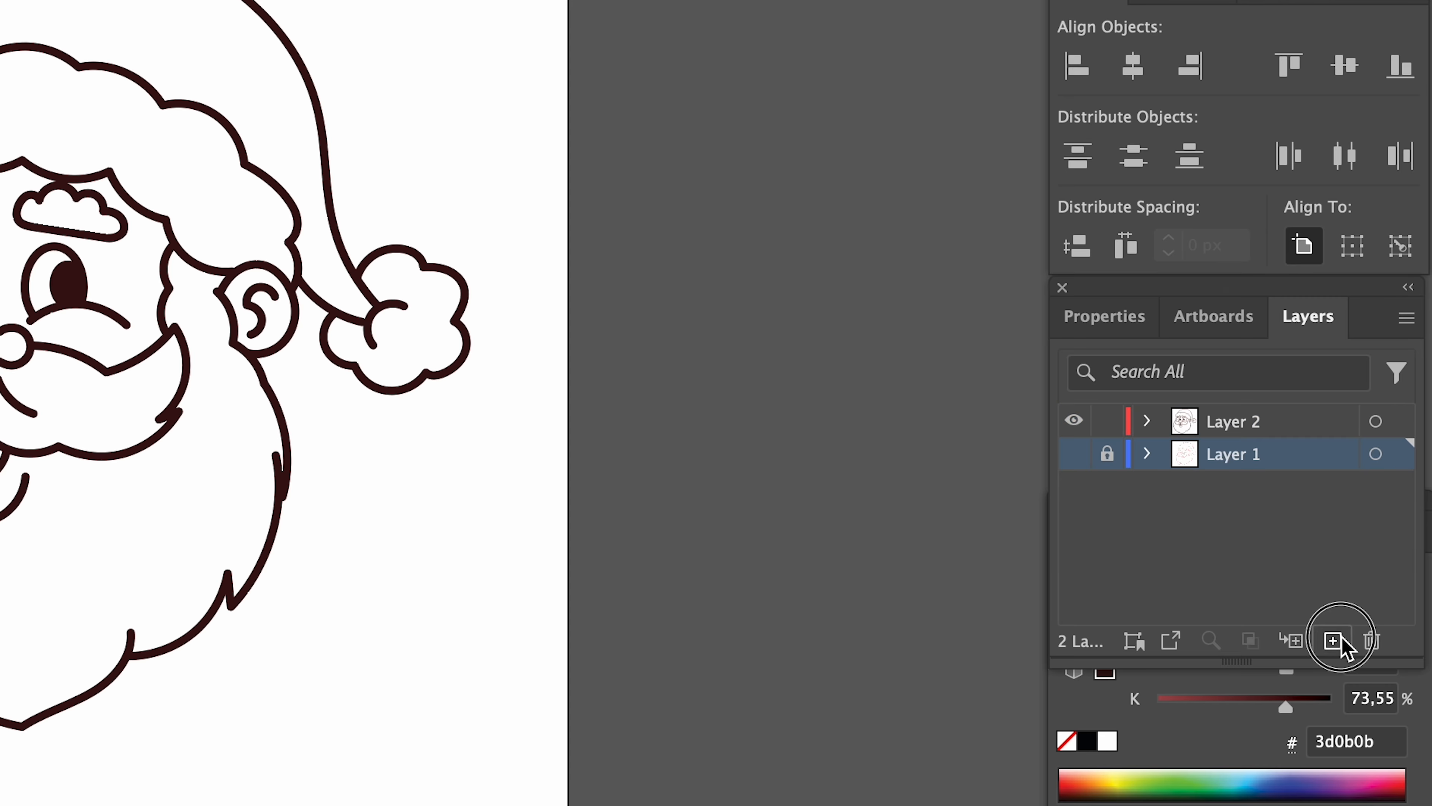
left_click(1338, 641)
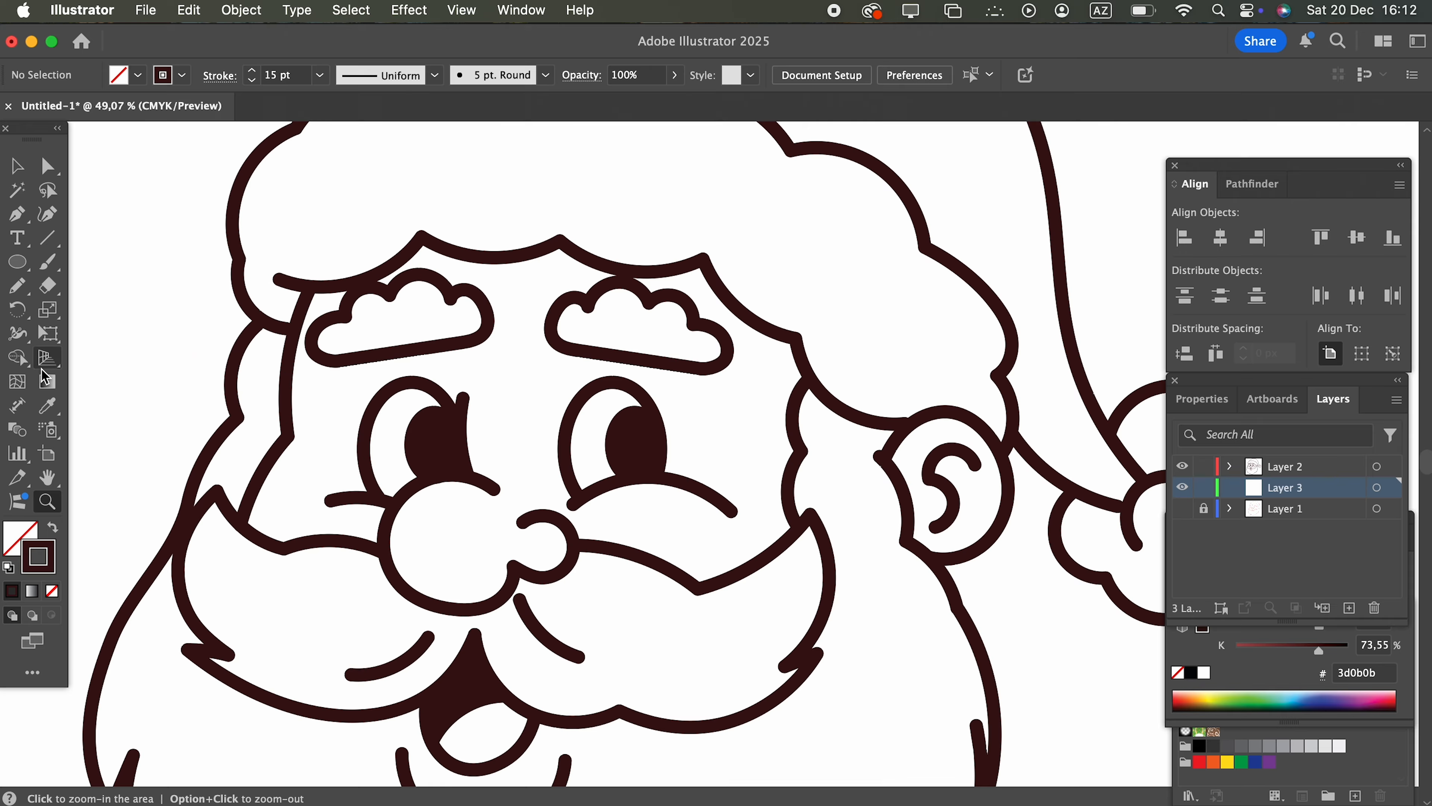
Set up the Pencil tool with no stroke and a light peach fill, fcbf9d.
left_click(23, 290)
left_click(54, 530)
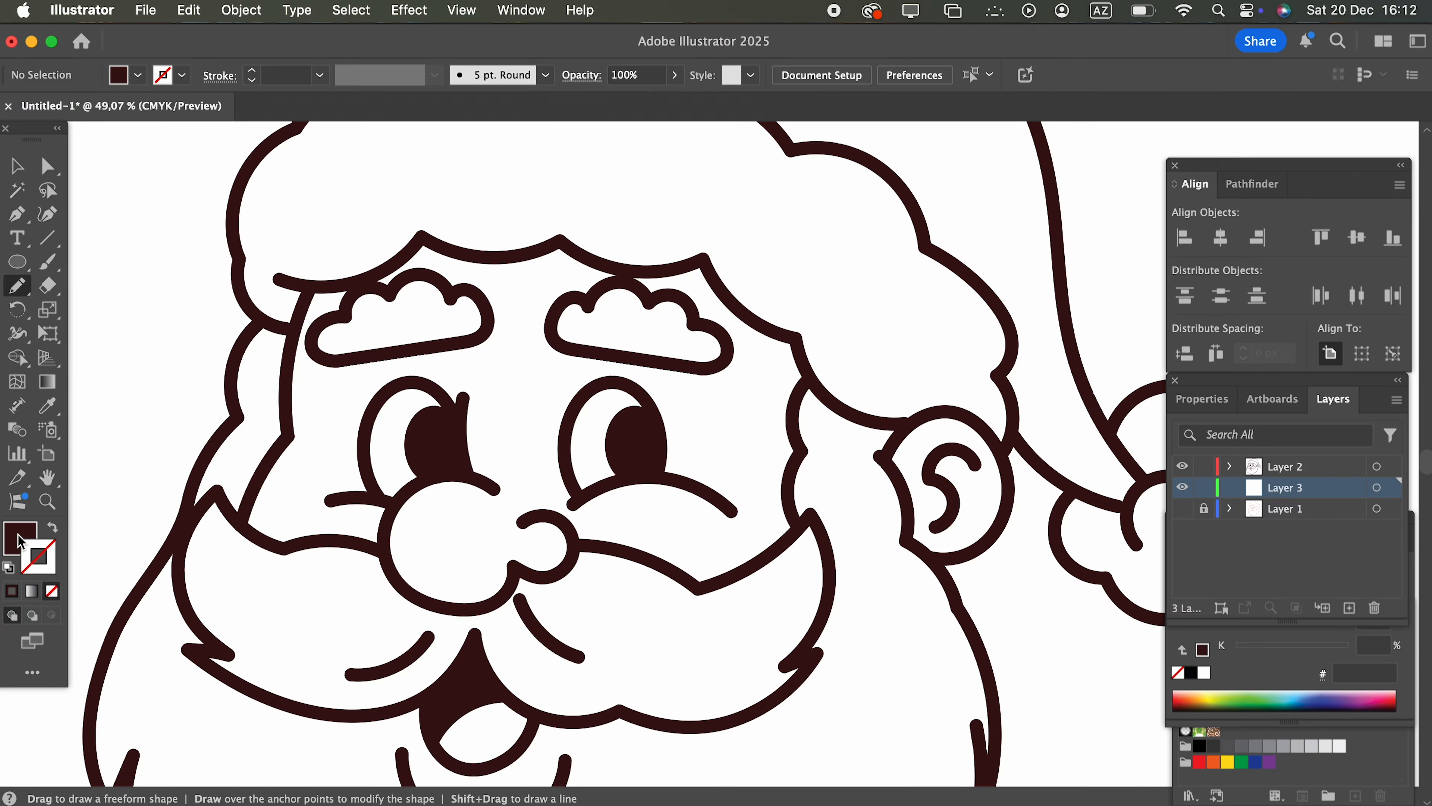
double_click(21, 540)
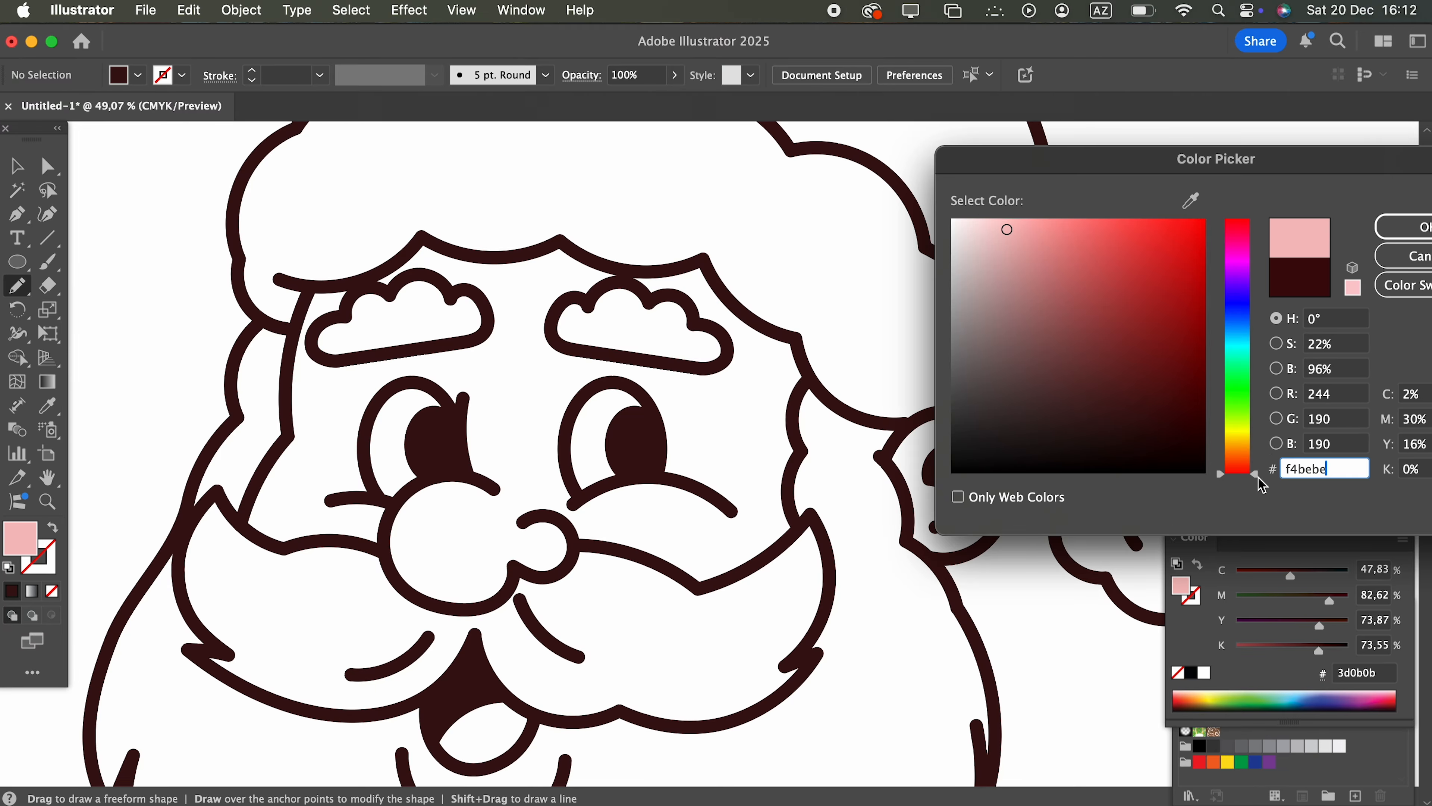
left_click_drag(1241, 473, 1243, 454)
left_click(1058, 229)
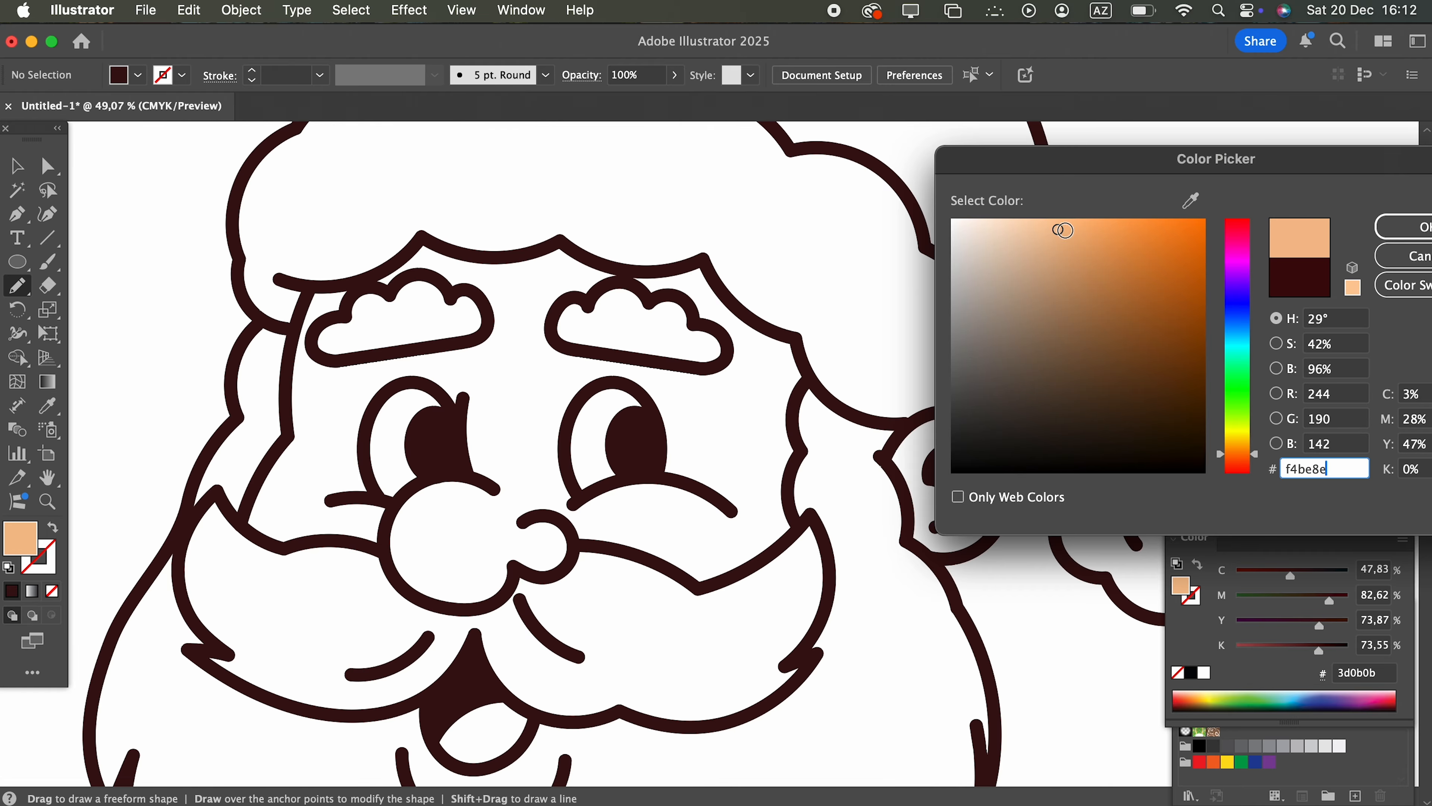
left_click(1049, 221)
left_click(1397, 229)
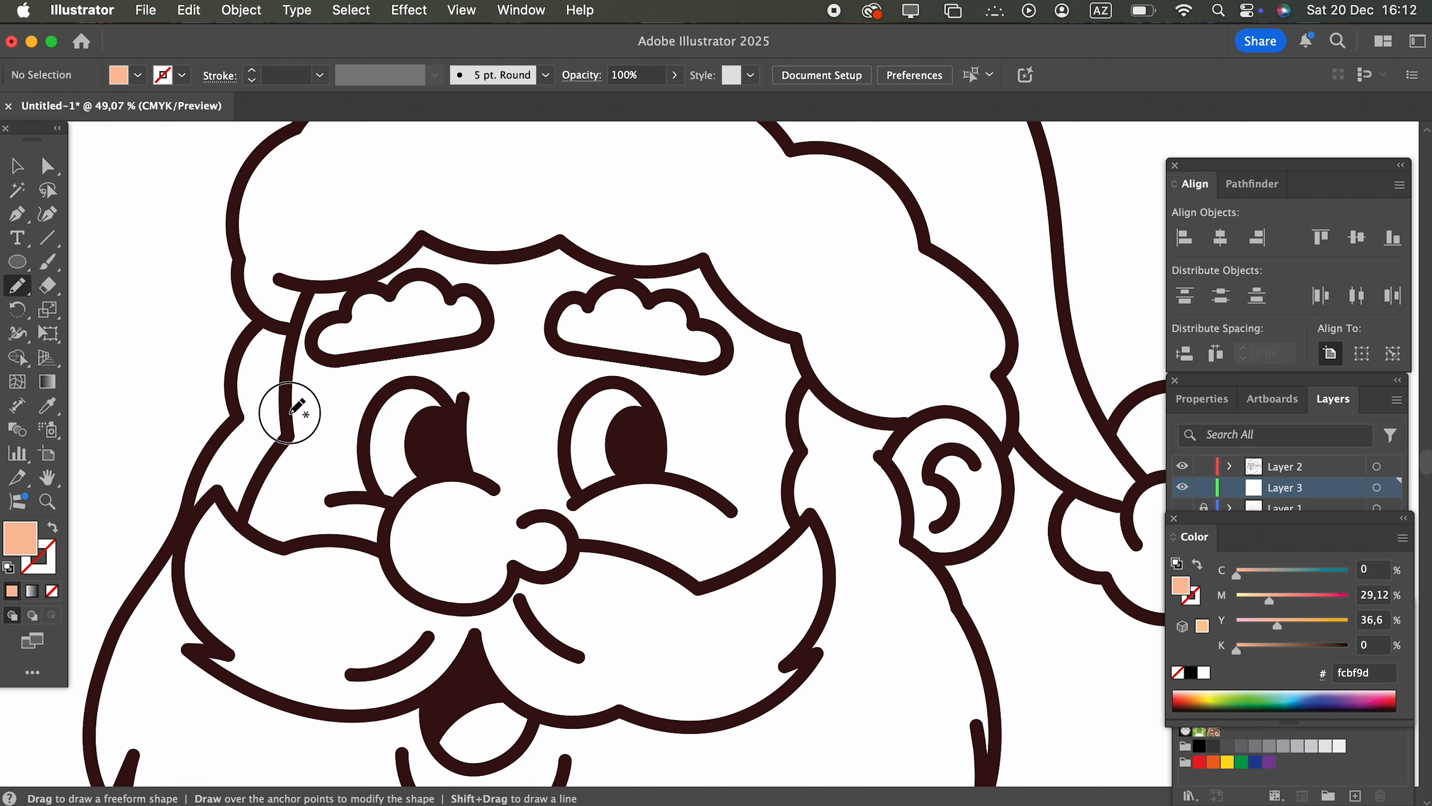
Trace a closed face shape along the sideburns, moustache top, nose and hat trim on the new layer.
left_click_drag(293, 435, 294, 435)
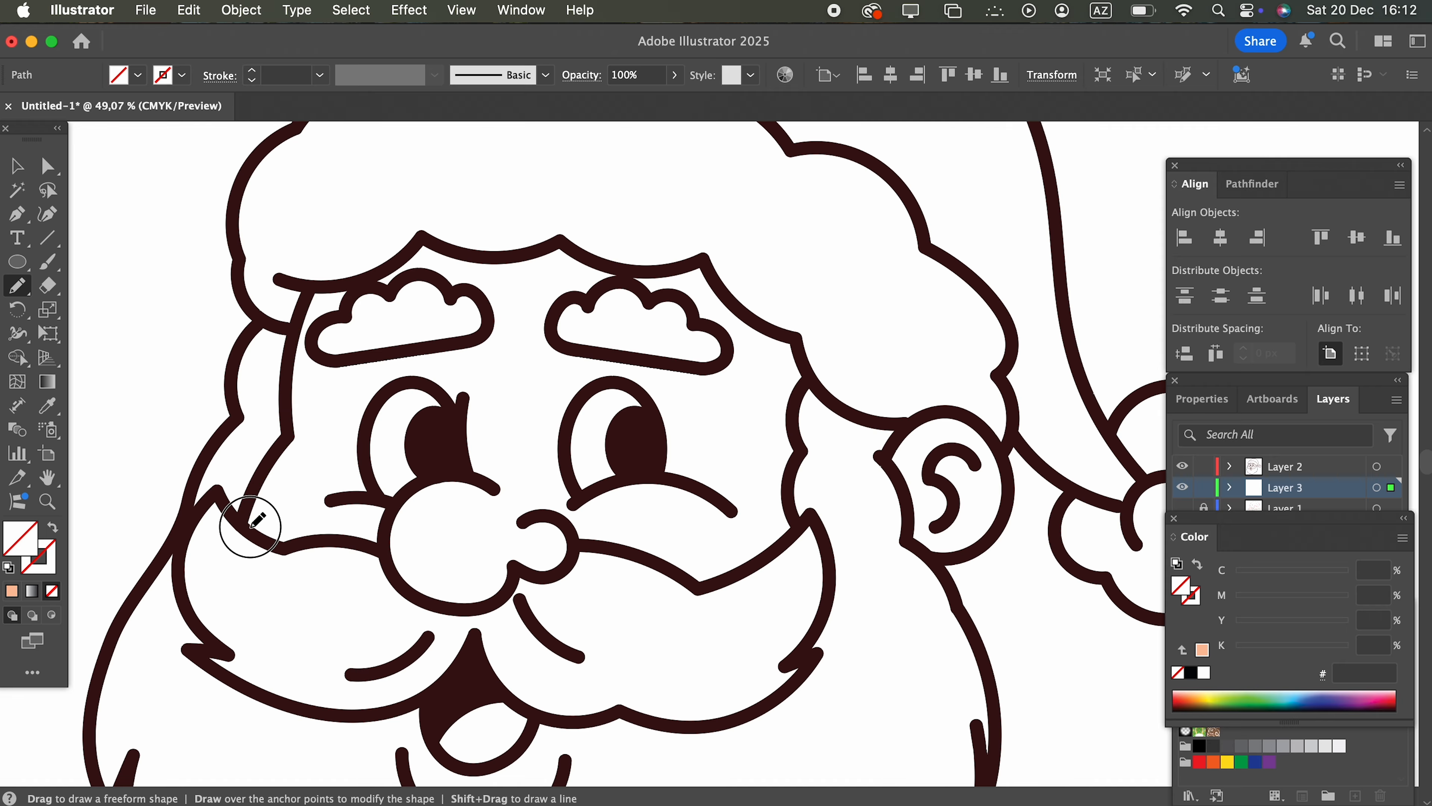
mouse_move(385, 557)
left_mouse_down()
mouse_move(458, 604)
mouse_move(564, 567)
left_mouse_up()
left_click_drag(712, 599, 710, 597)
key("super+z")
left_click_drag(581, 547, 580, 539)
mouse_move(668, 573)
left_mouse_down()
mouse_move(768, 566)
mouse_move(788, 527)
left_mouse_up()
left_click_drag(801, 455, 789, 431)
mouse_move(806, 375)
left_mouse_down()
mouse_move(799, 333)
mouse_move(772, 330)
left_mouse_up()
mouse_move(703, 265)
left_mouse_down()
mouse_move(544, 241)
mouse_move(394, 265)
left_mouse_up()
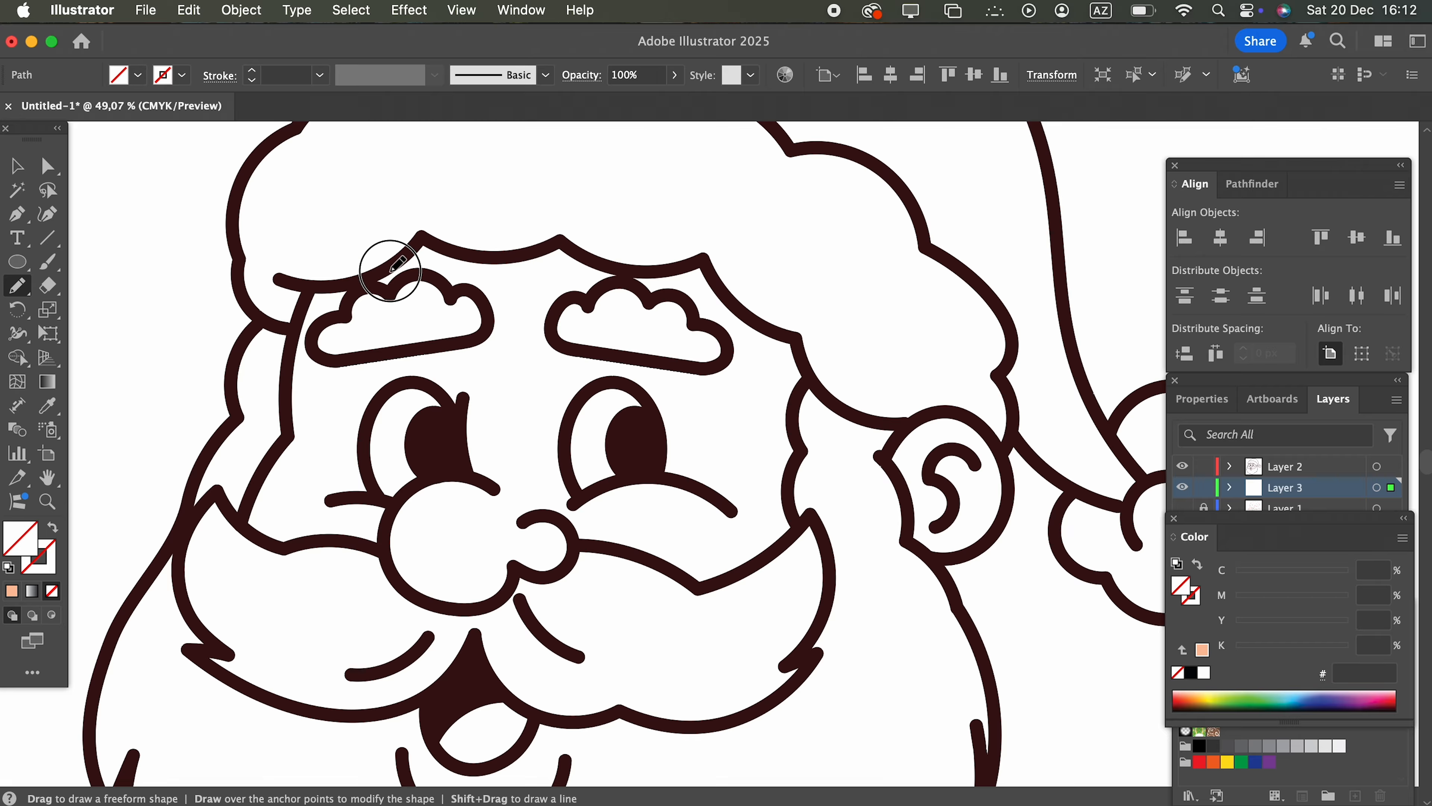
left_click_drag(315, 286, 314, 288)
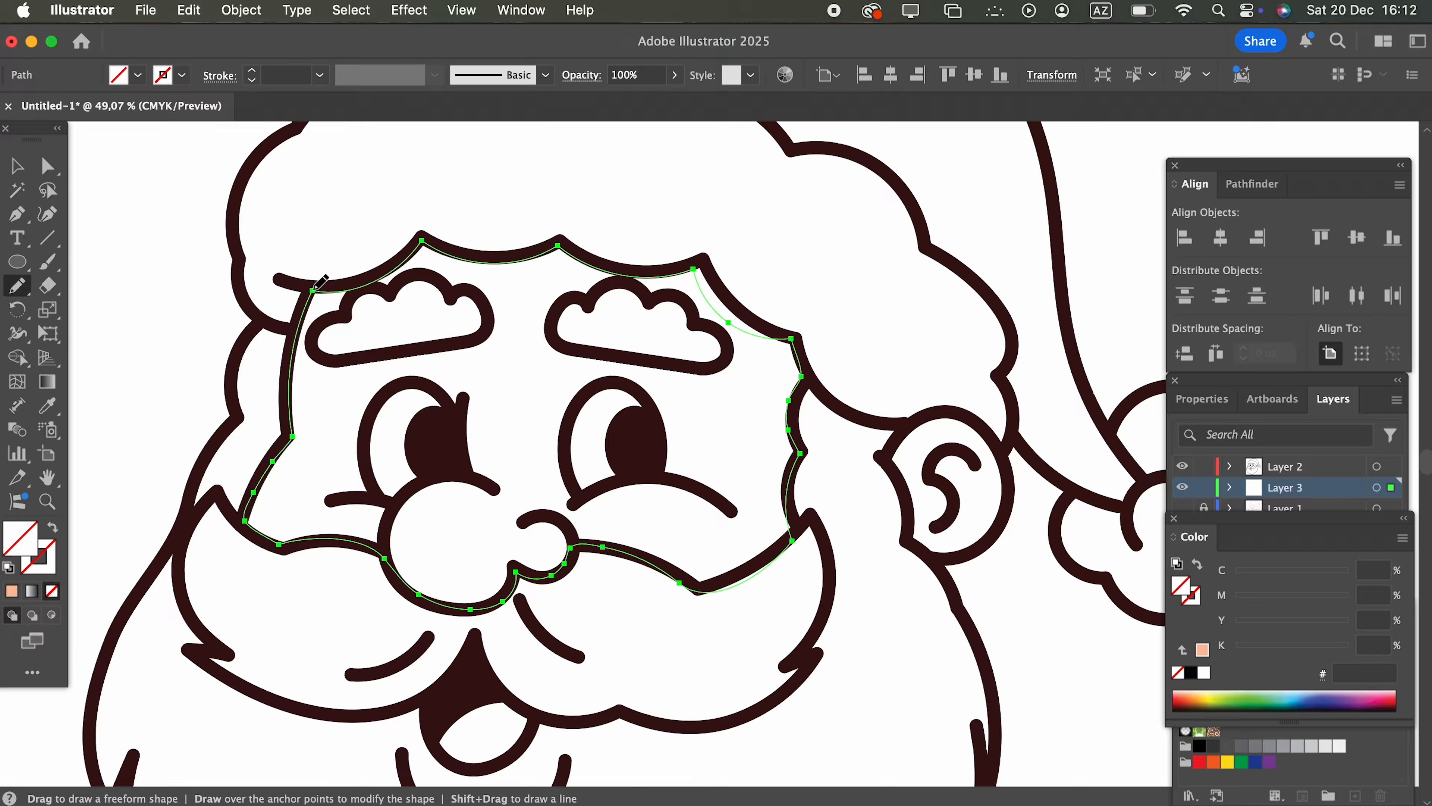
Fill the face shape with the peach skin colour ffb894.
double_click(21, 550)
left_click(1404, 226)
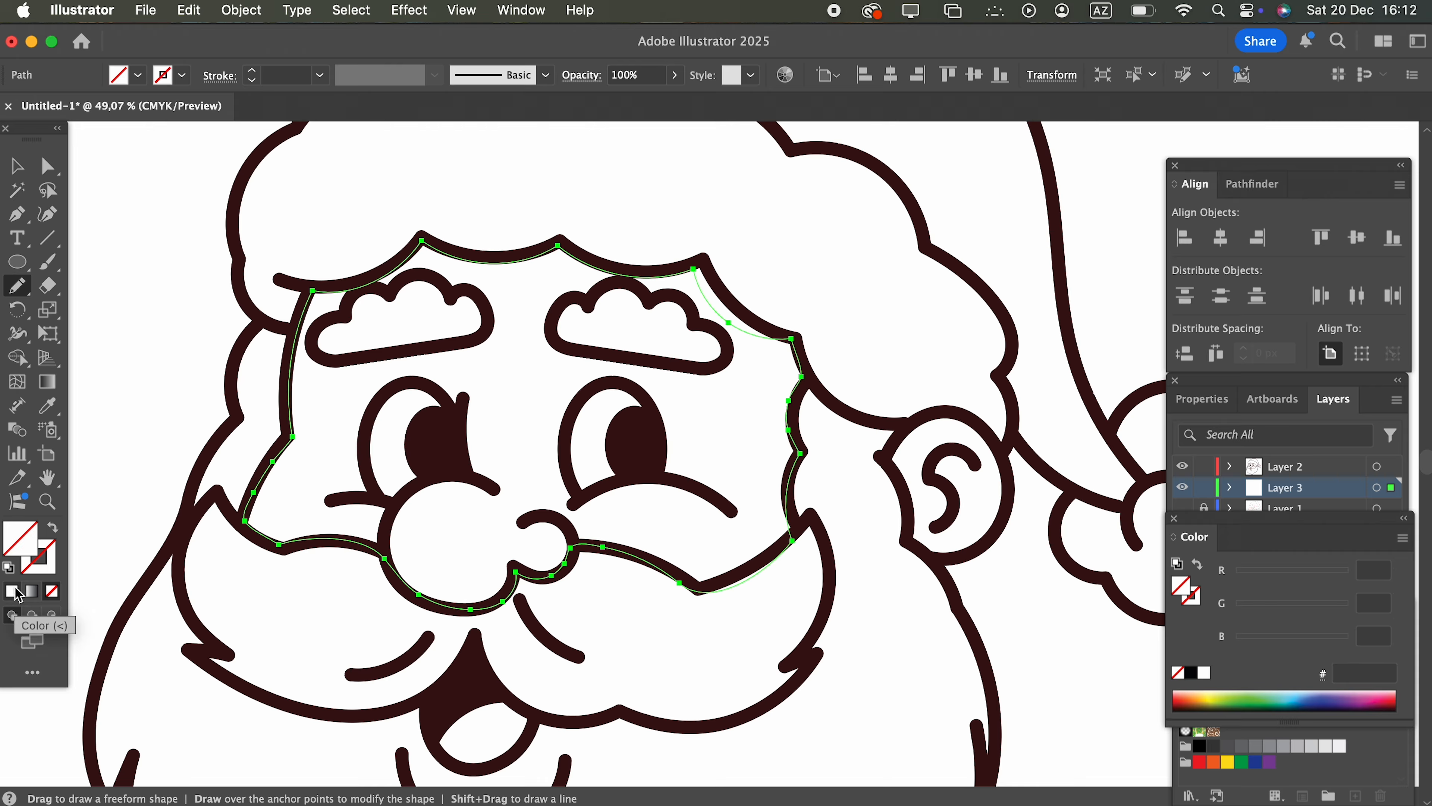
double_click(35, 543)
type("ff9494")
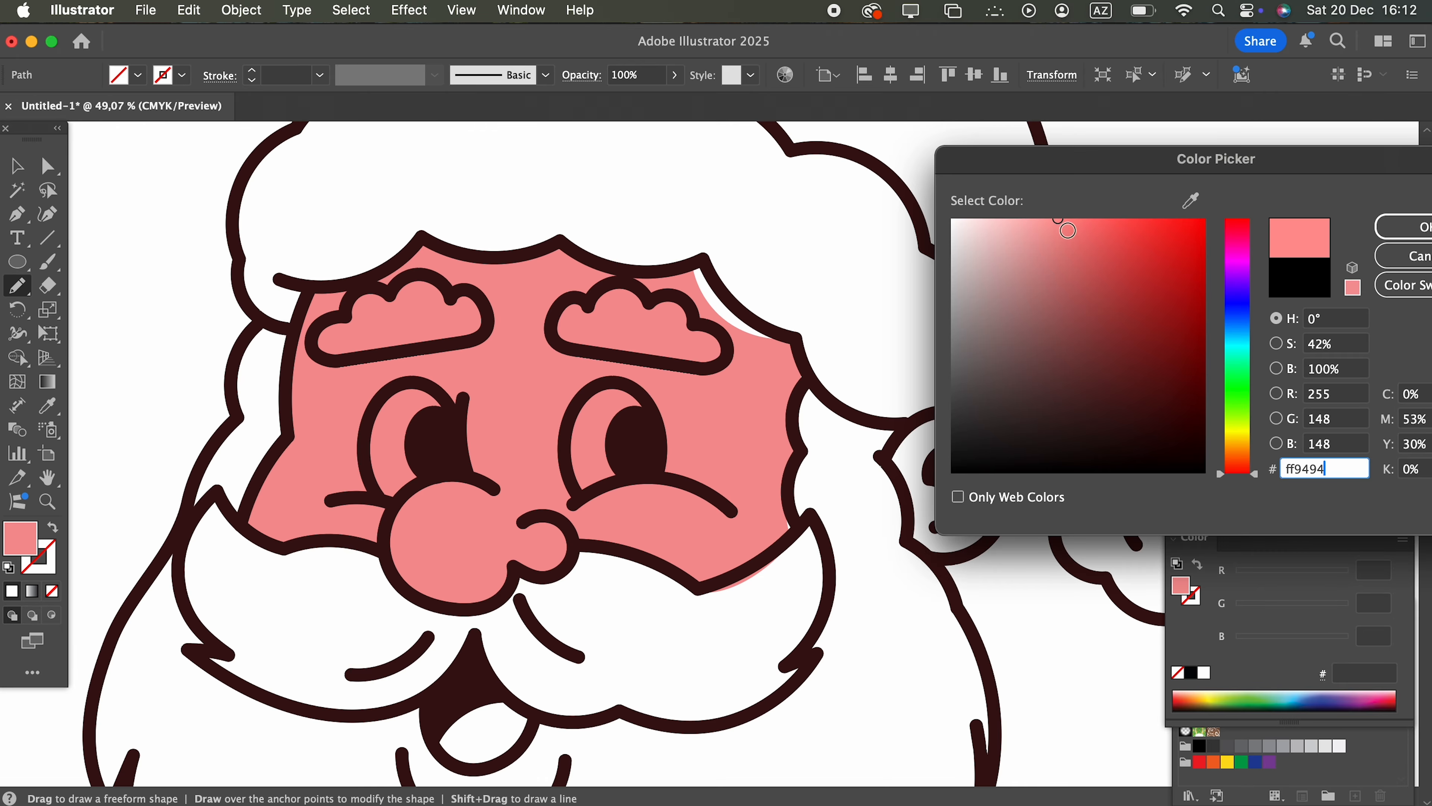
left_click_drag(1257, 467, 1244, 462)
key("Return")
Move the face fill's anchor points out to the hat trim above the right-hand eyebrow to close the white gap.
key("z")
left_click_drag(710, 240, 912, 435)
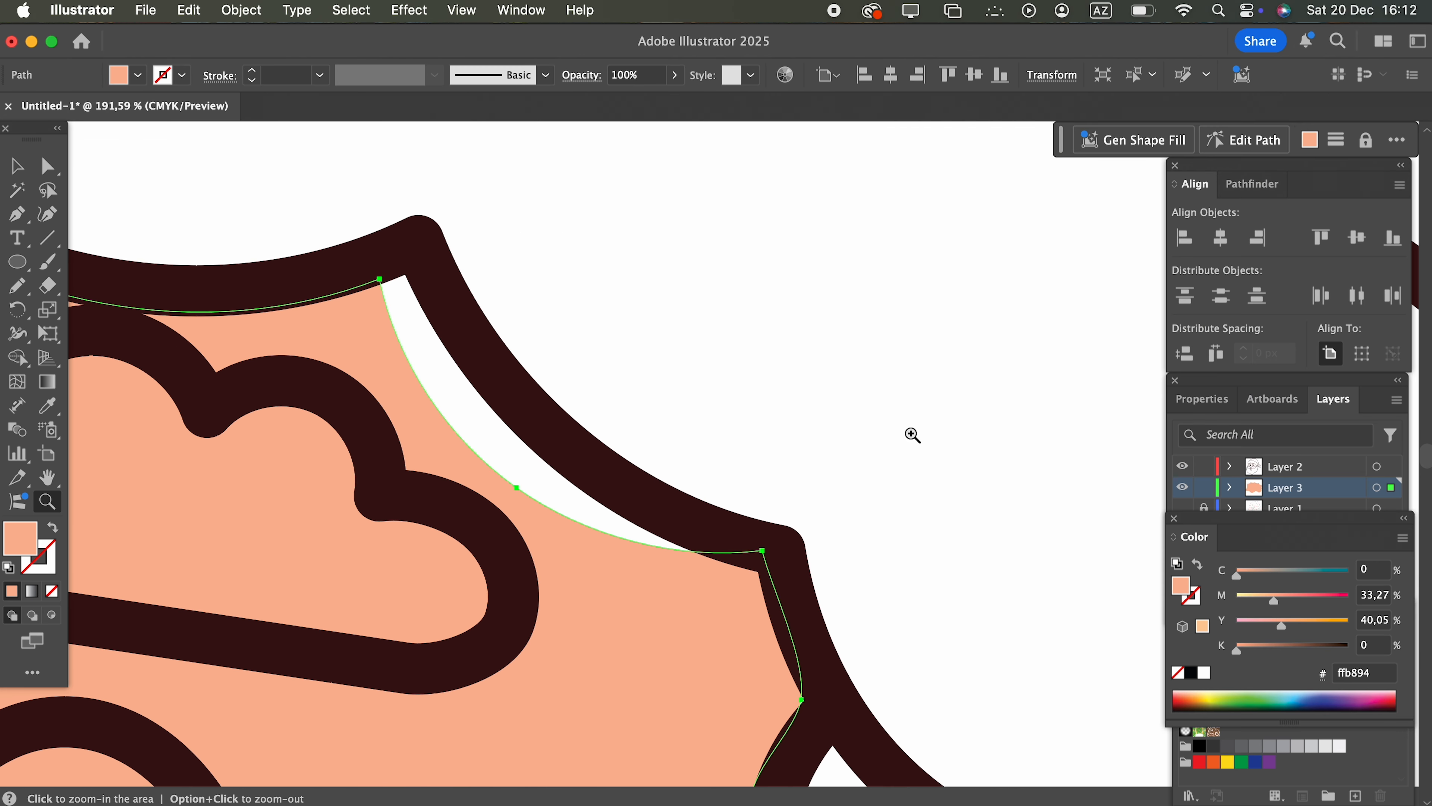
left_click(48, 215)
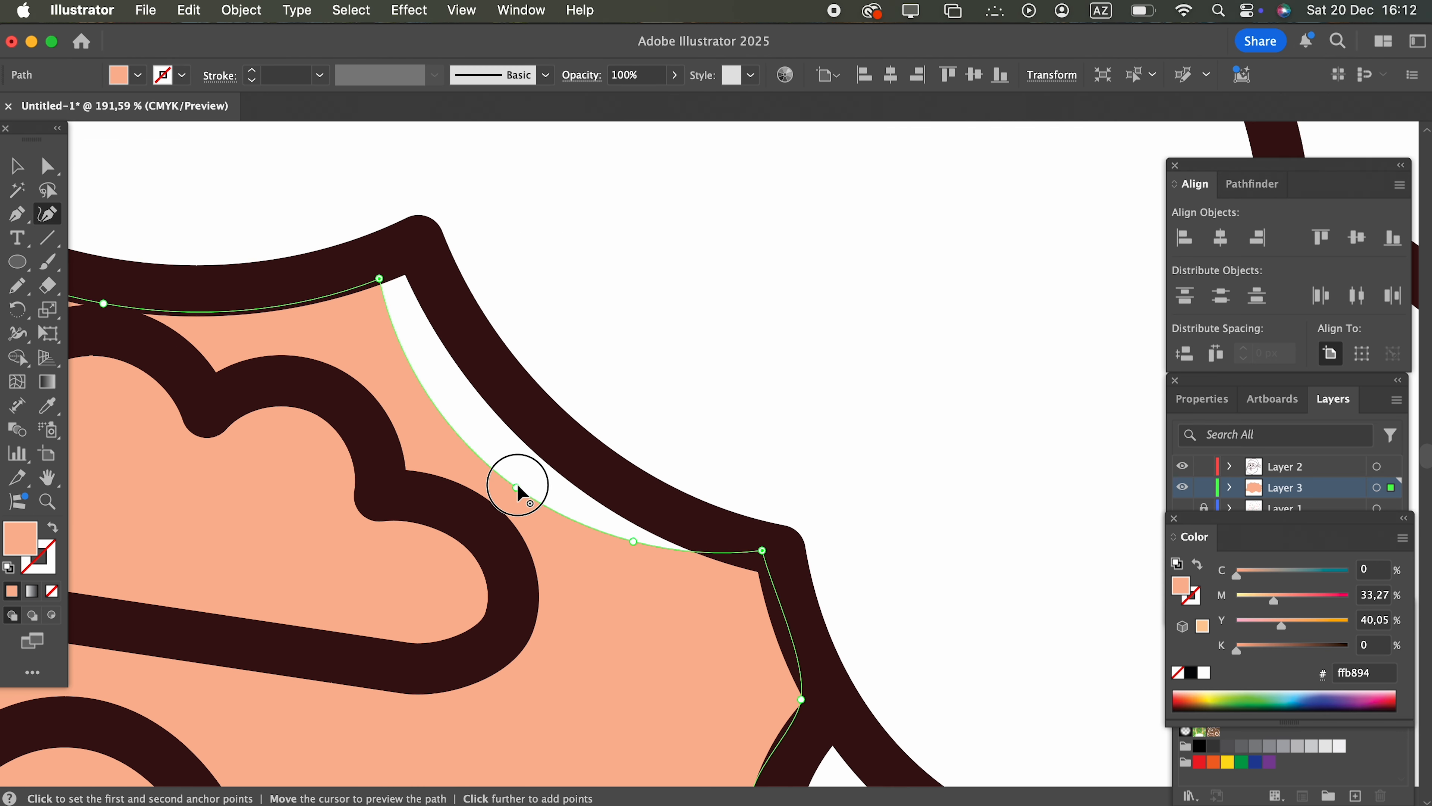
left_click_drag(517, 487, 537, 442)
left_click_drag(383, 287, 427, 259)
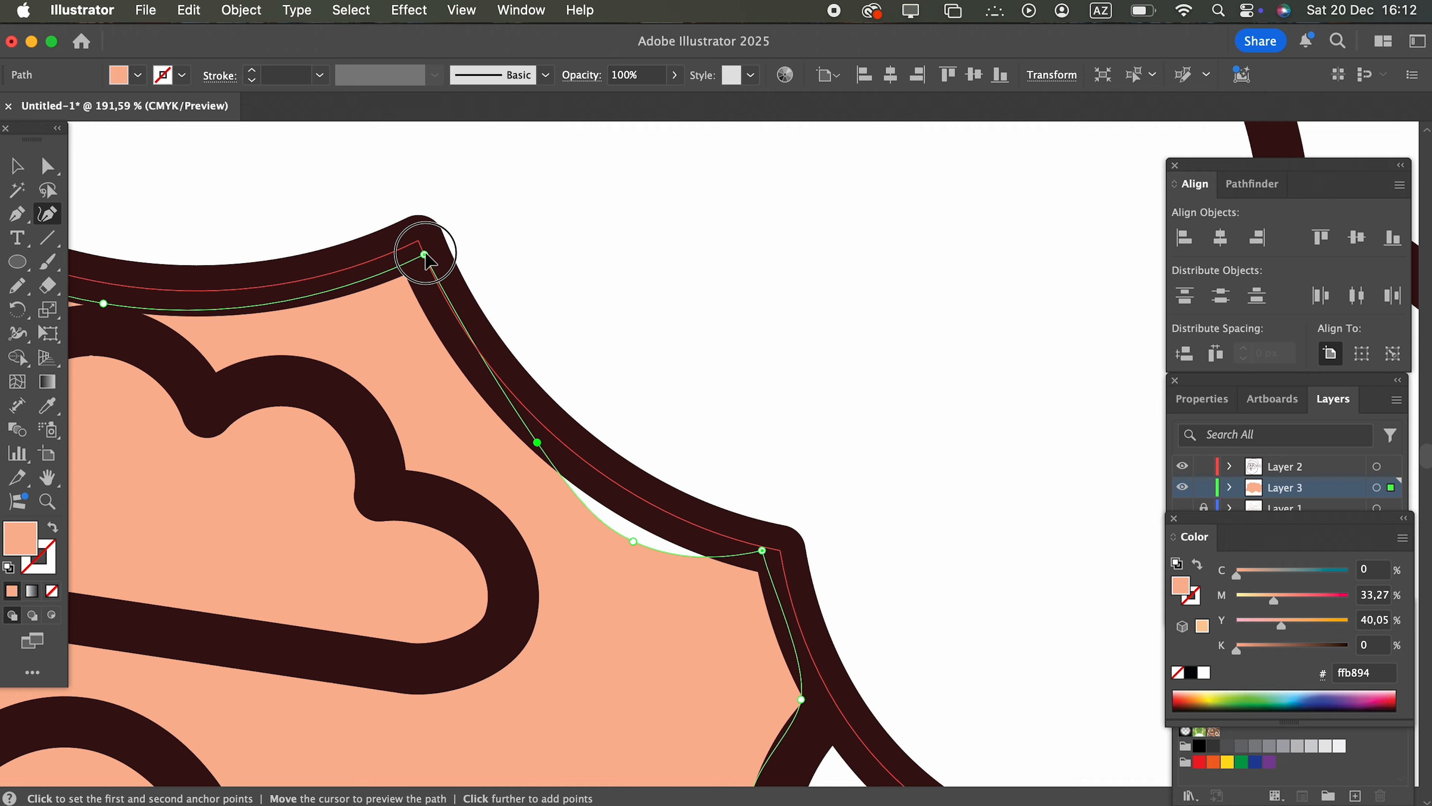
left_click_drag(633, 543, 342, 522)
Trace the right-hand ear as a closed shape and fill it with the peach colour sampled from the face.
key("z")
left_click_drag(549, 568, 732, 264)
left_click_drag(491, 418, 324, 511)
left_click_drag(507, 539, 290, 436)
left_click_drag(690, 371, 984, 540)
left_click(12, 285)
mouse_move(373, 481)
left_mouse_down()
mouse_move(394, 430)
mouse_move(464, 379)
mouse_move(551, 401)
mouse_move(586, 447)
mouse_move(599, 520)
mouse_move(588, 580)
mouse_move(527, 652)
mouse_move(460, 670)
mouse_move(411, 642)
mouse_move(368, 484)
left_mouse_up()
left_click(47, 405)
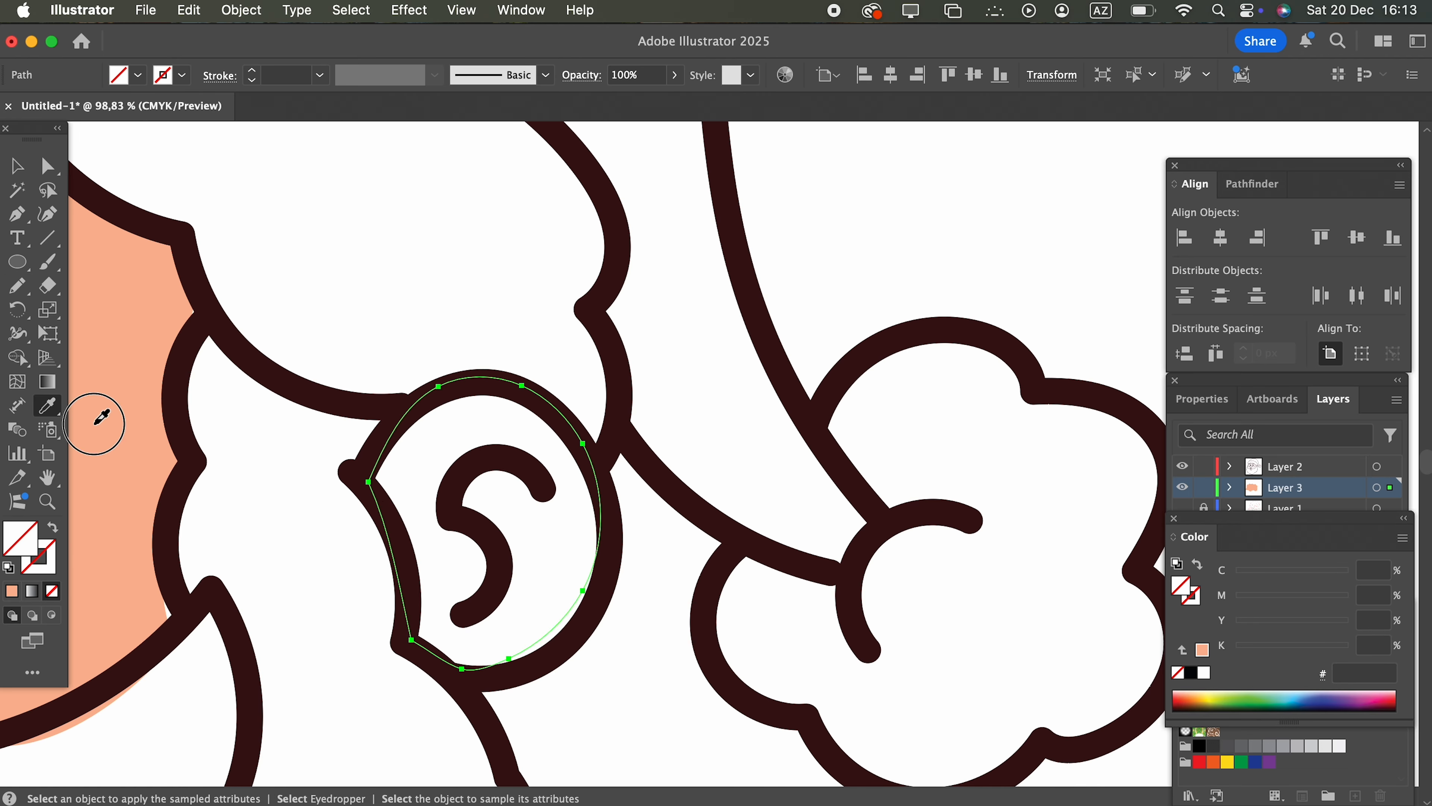
left_click(186, 360)
Adjust the ear fill's anchor points along its inner and lower edges to meet the outline, and deselect it.
left_click(46, 217)
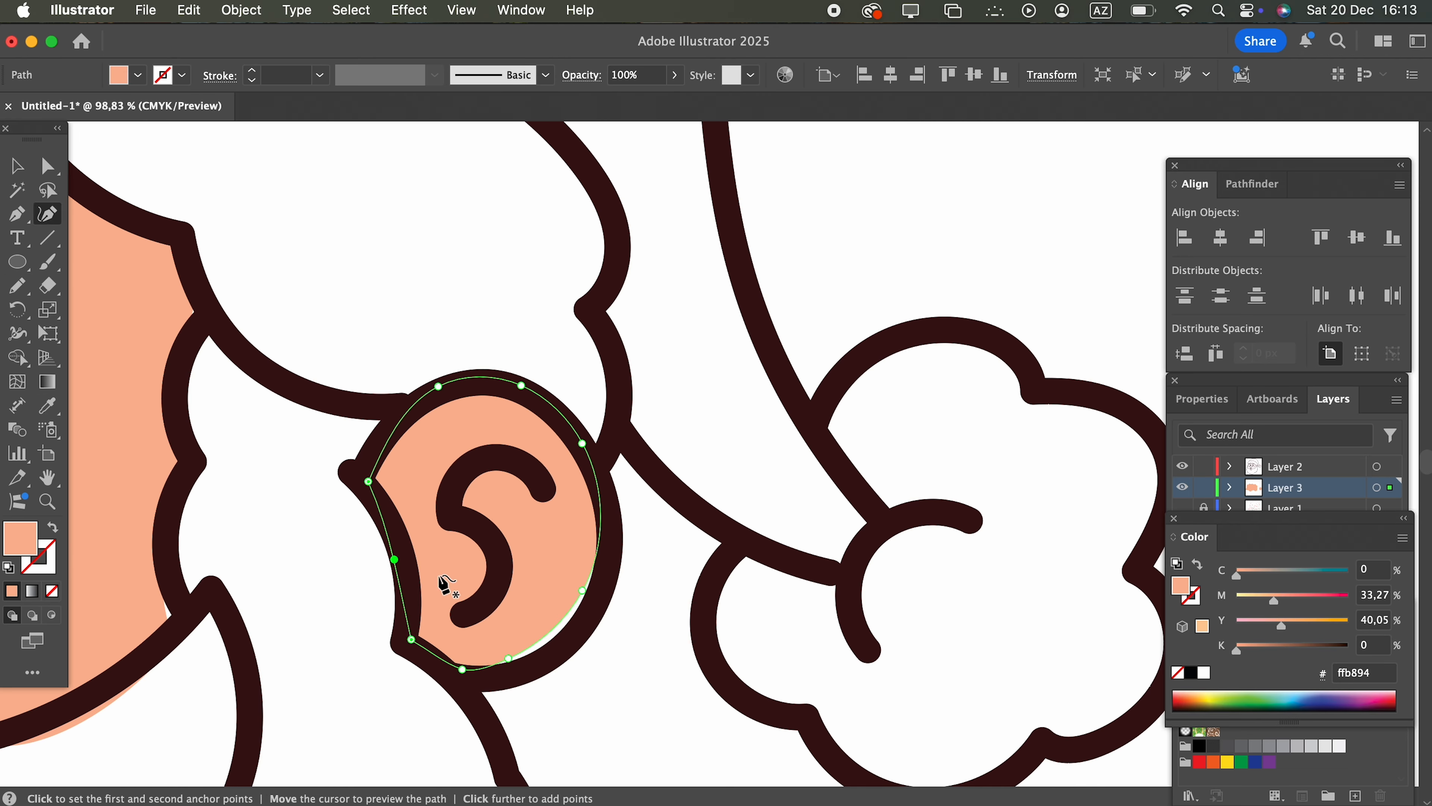
left_click_drag(394, 560, 401, 554)
left_click_drag(590, 605, 602, 621)
left_click_drag(509, 660, 517, 673)
left_click_drag(585, 520, 147, 496)
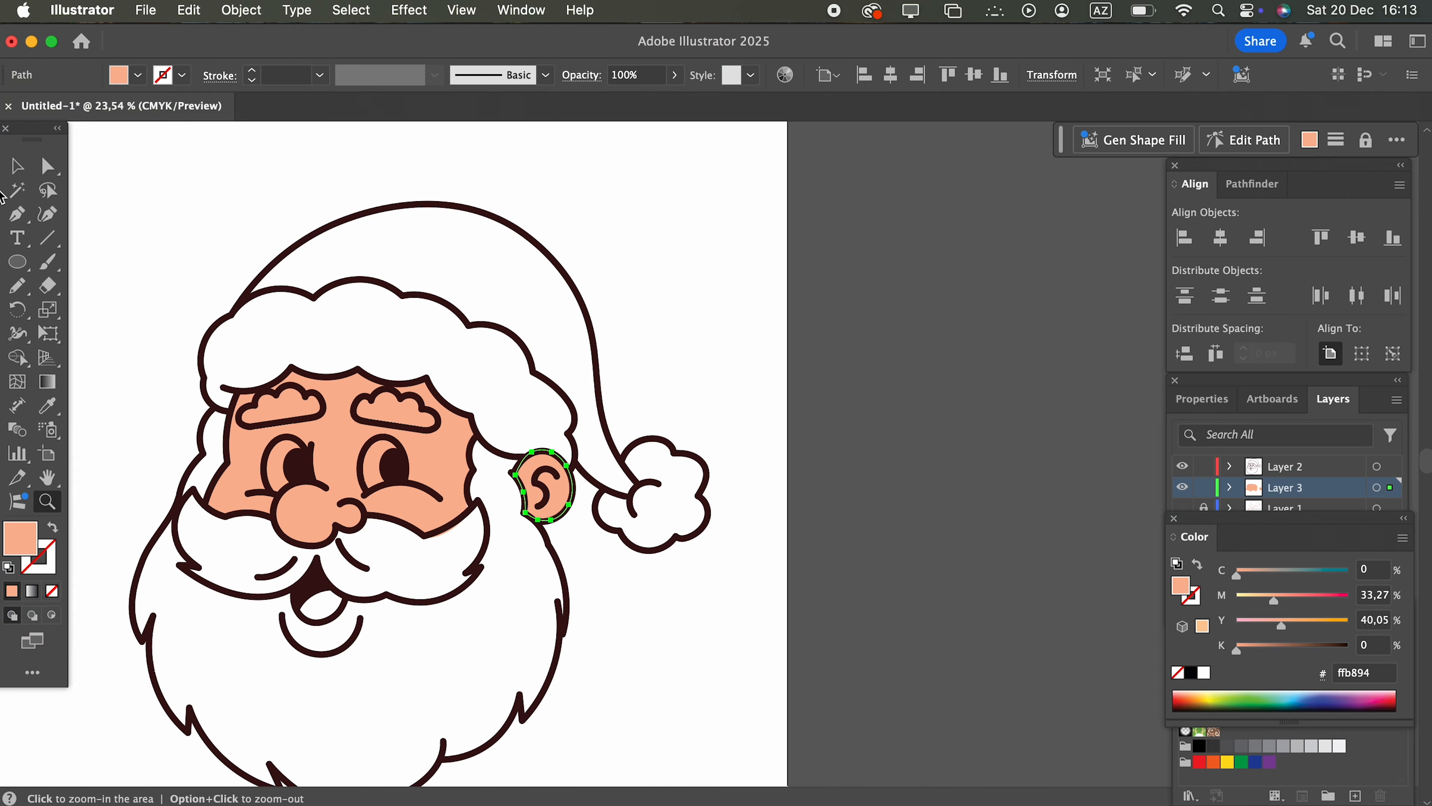
left_click(17, 166)
left_click(778, 695)
Trace a closed lower-lip shape between the mouth and the curved line beneath it with the Pencil tool.
key("z")
left_click_drag(296, 639, 667, 702)
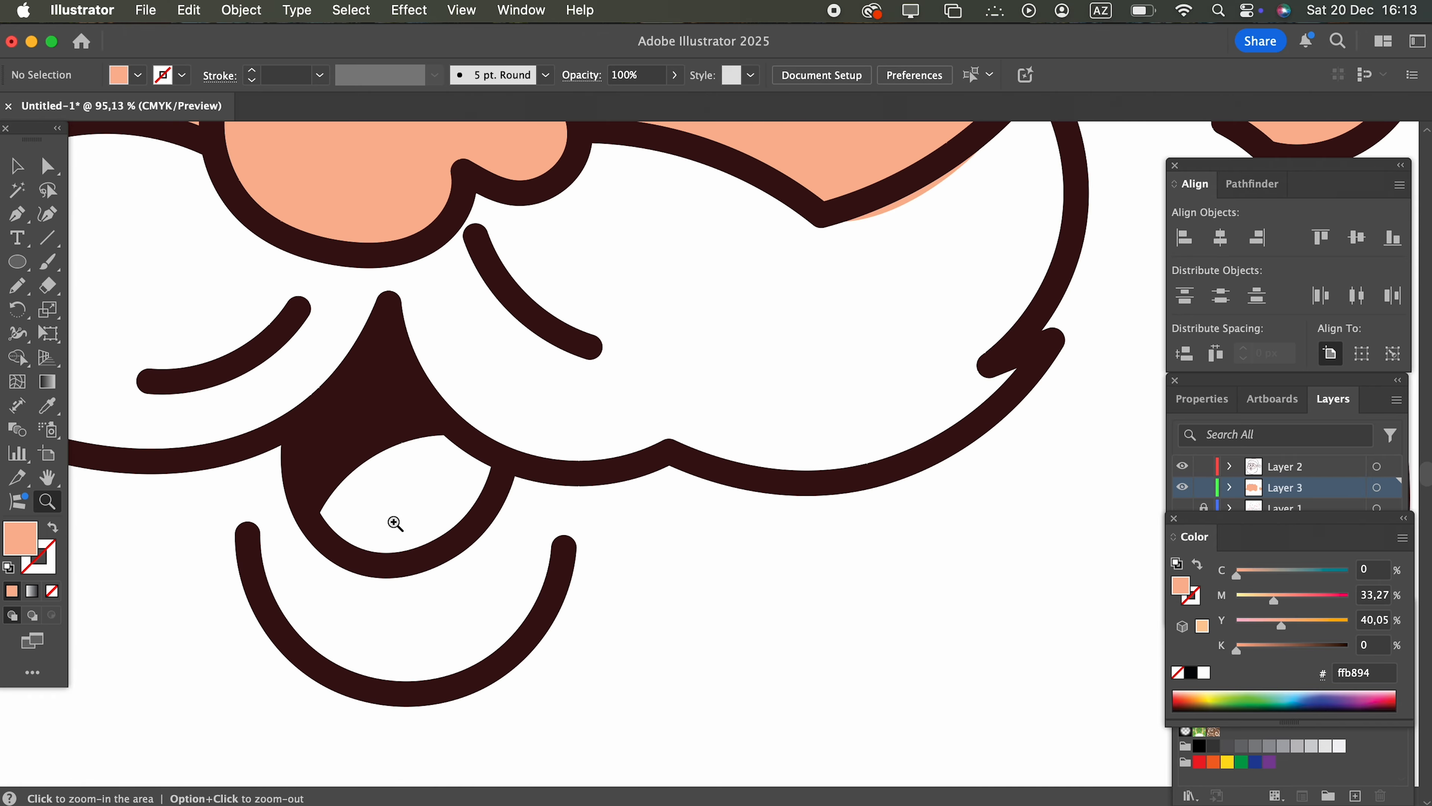
left_click(31, 294)
mouse_move(278, 439)
left_mouse_down()
mouse_move(249, 470)
mouse_move(262, 578)
mouse_move(305, 649)
mouse_move(343, 676)
mouse_move(436, 681)
mouse_move(484, 661)
mouse_move(552, 560)
mouse_move(563, 470)
mouse_move(507, 455)
mouse_move(498, 486)
mouse_move(413, 546)
left_mouse_up()
left_click_drag(321, 511, 290, 429)
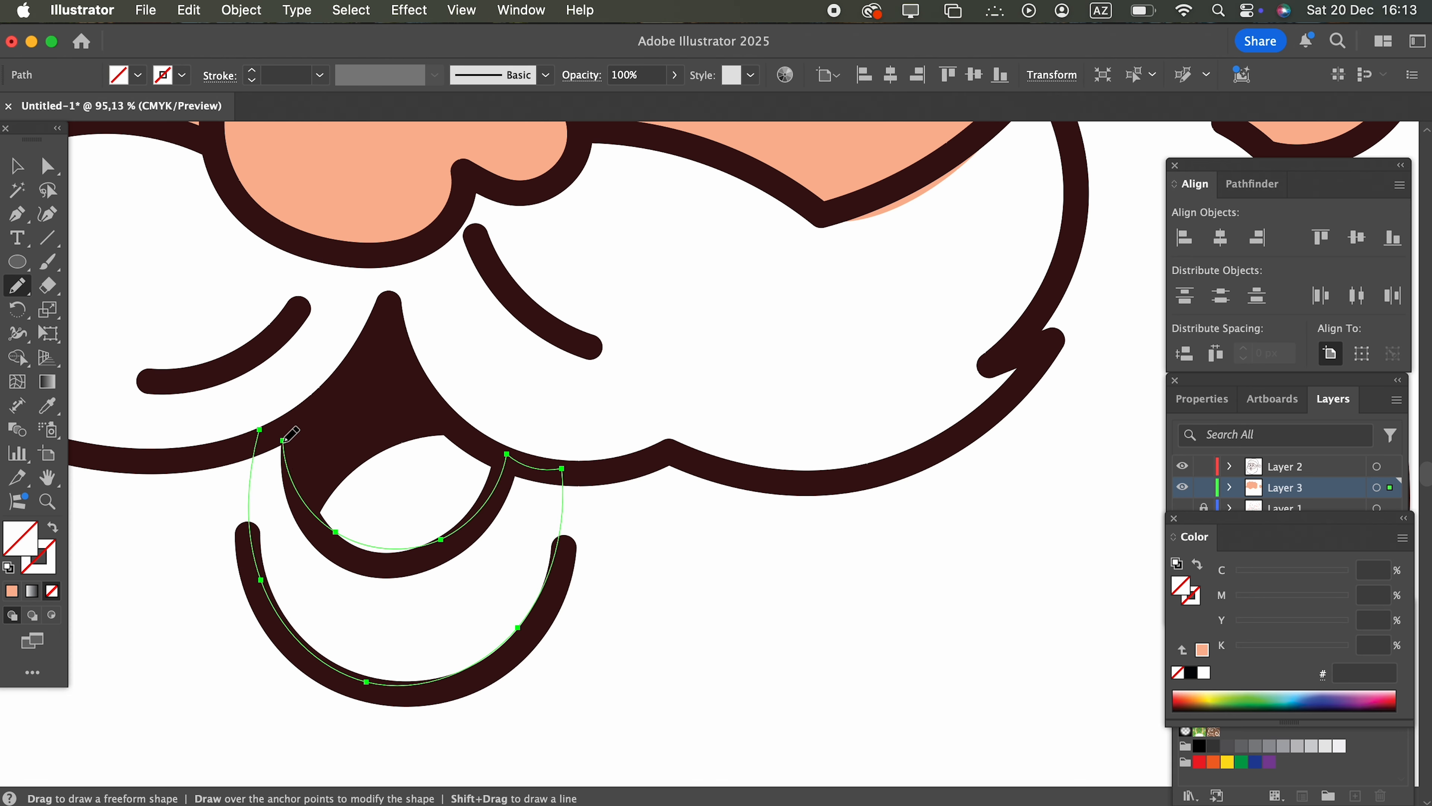
Fill the lower-lip shape with the peach colour sampled from the face.
key("z")
left_click(273, 531, "alt")
left_click_drag(273, 530, 115, 555)
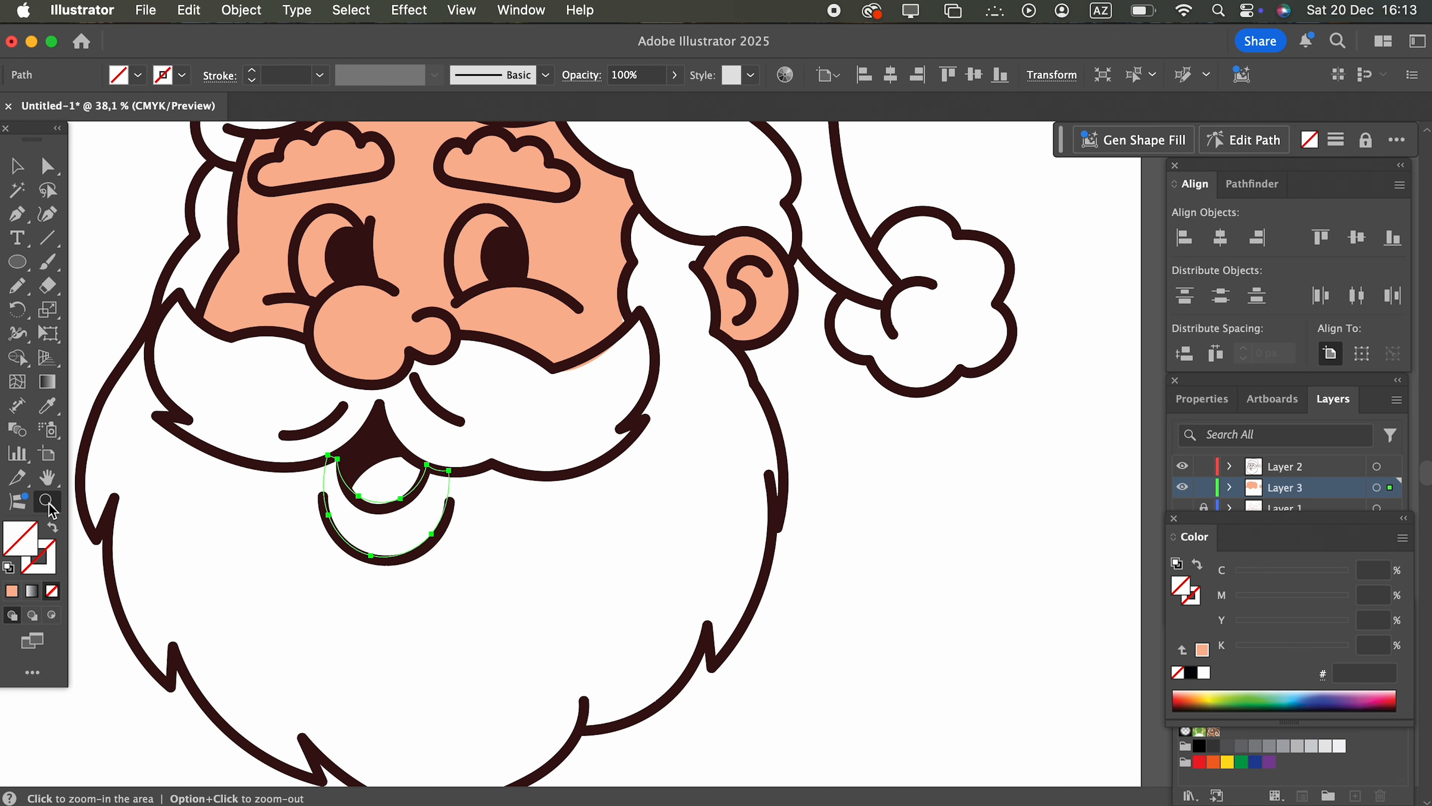
left_click(49, 401)
left_click(378, 314)
Adjust the lower-lip fill's anchor points along its inner edge and upper corners with the Curvature tool to meet the outlines.
key("z")
left_click_drag(412, 416, 472, 597)
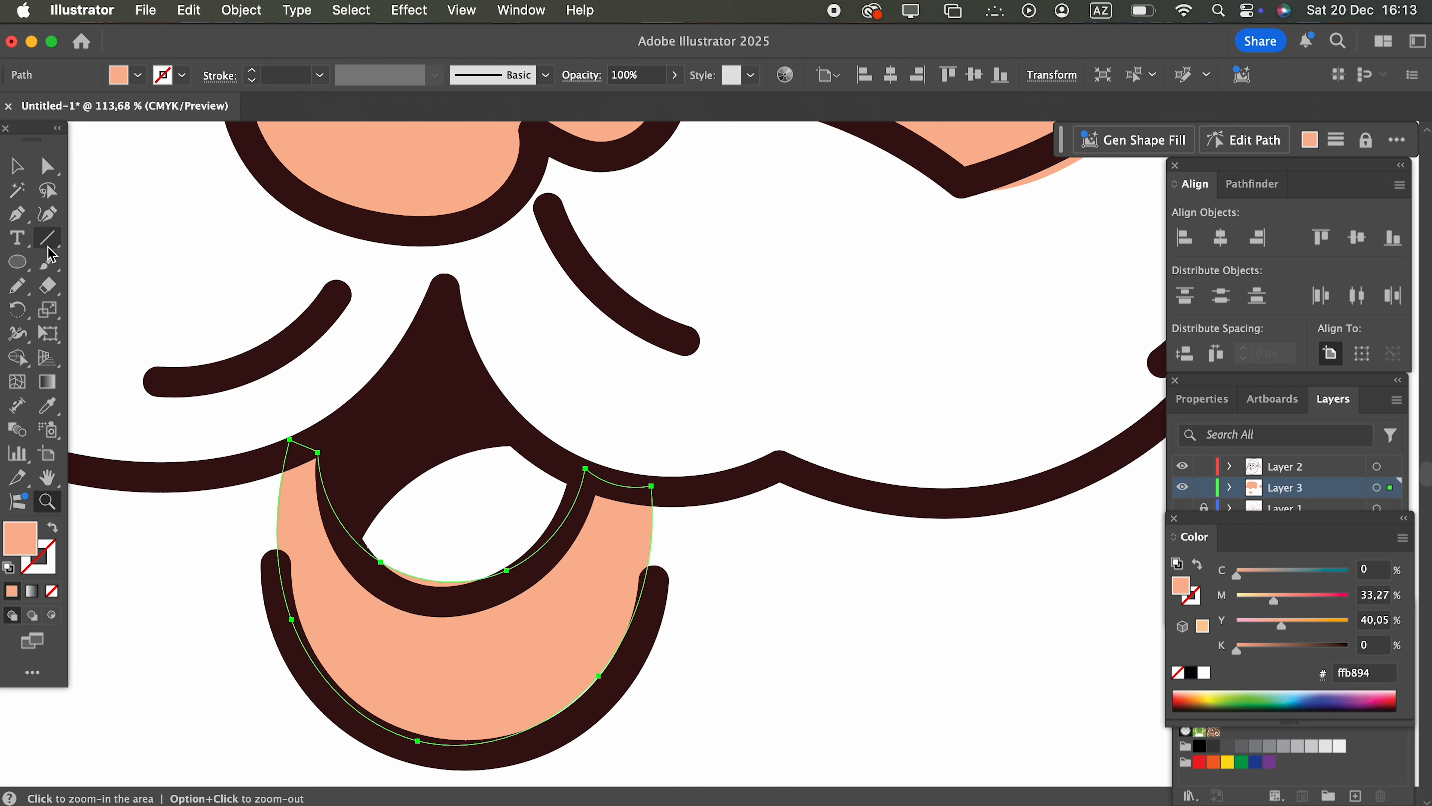
left_click(48, 214)
left_click(305, 446)
left_click_drag(288, 449, 274, 464)
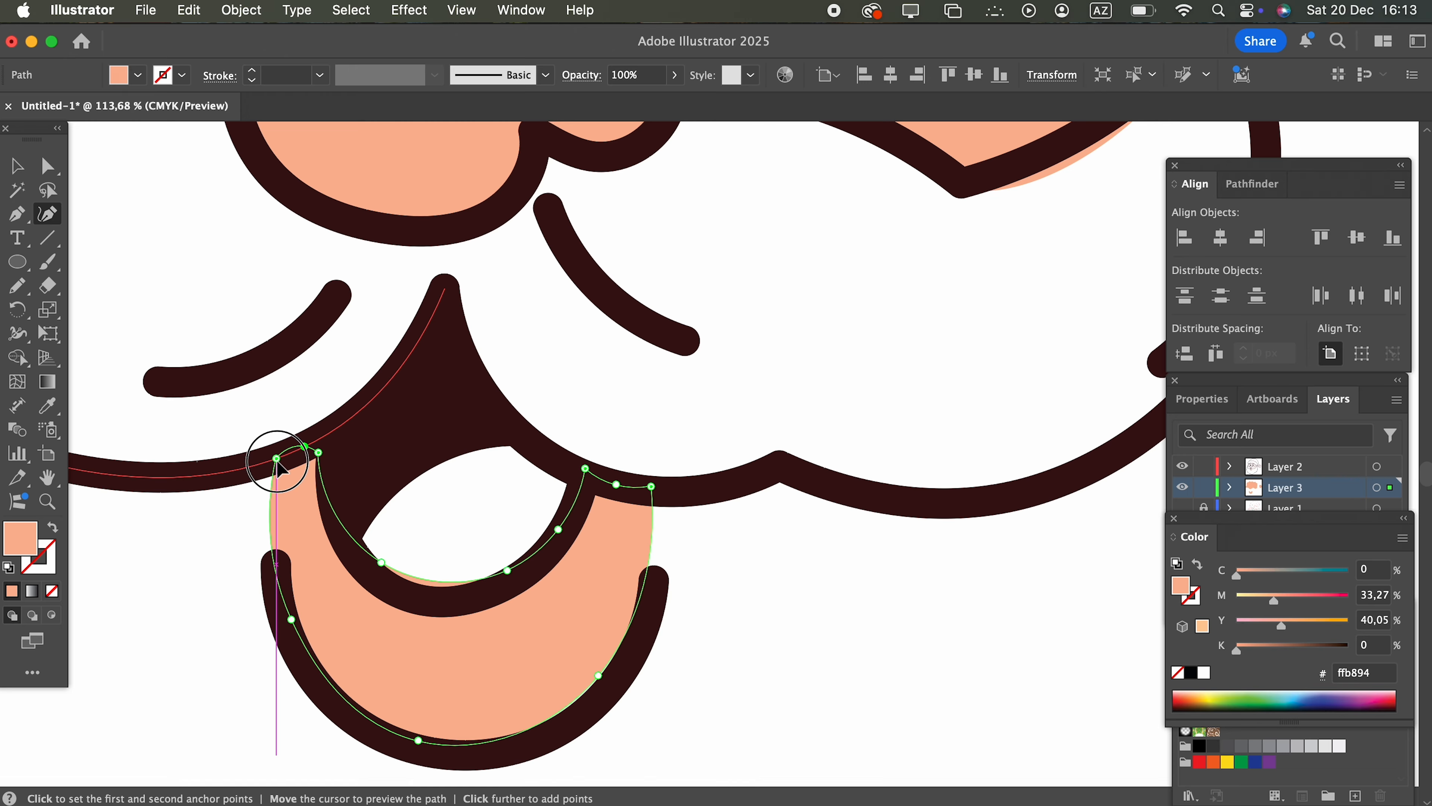
mouse_move(381, 563)
left_mouse_down()
mouse_move(448, 598)
mouse_move(384, 575)
left_mouse_up()
left_click_drag(508, 571, 514, 580)
left_click_drag(653, 486, 668, 491)
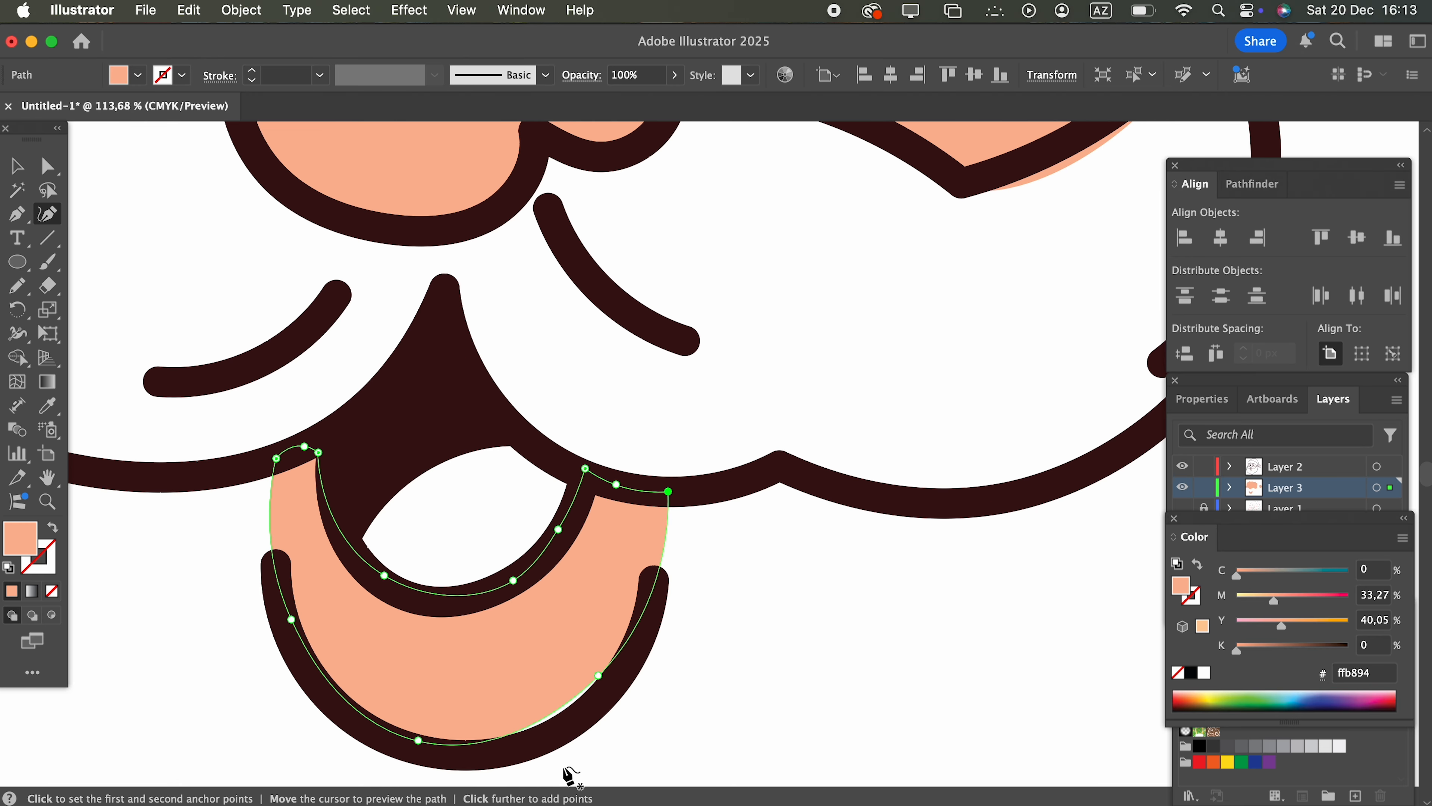
left_click(599, 677)
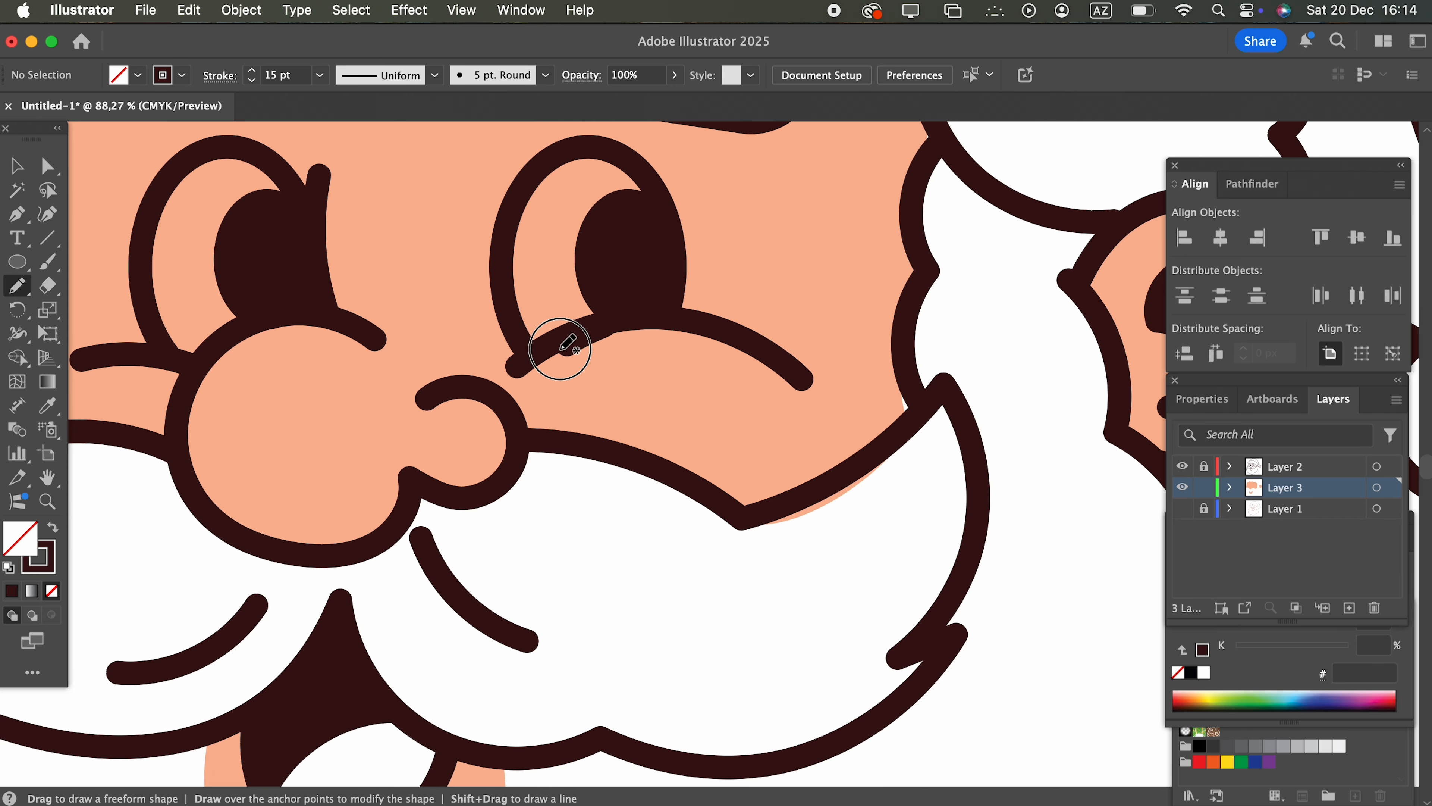
Draw a rounded cheek blush beneath the right-hand eye with the Pencil tool and fill it with the salmon colour #fc8d6b.
mouse_move(561, 350)
left_mouse_down()
mouse_move(670, 426)
mouse_move(758, 394)
mouse_move(760, 362)
mouse_move(705, 333)
mouse_move(606, 338)
left_mouse_up()
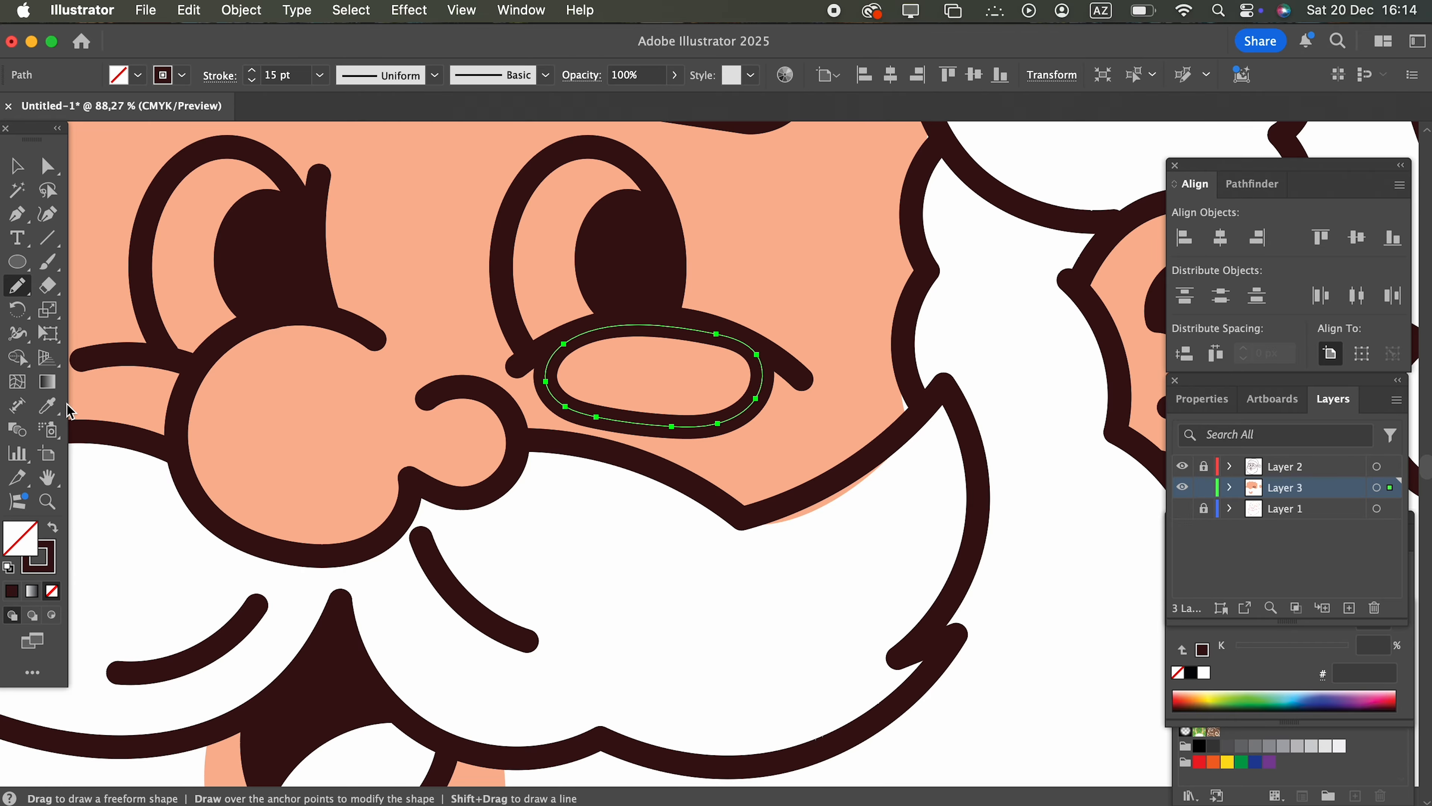
left_click(48, 405)
left_click(278, 450)
double_click(34, 533)
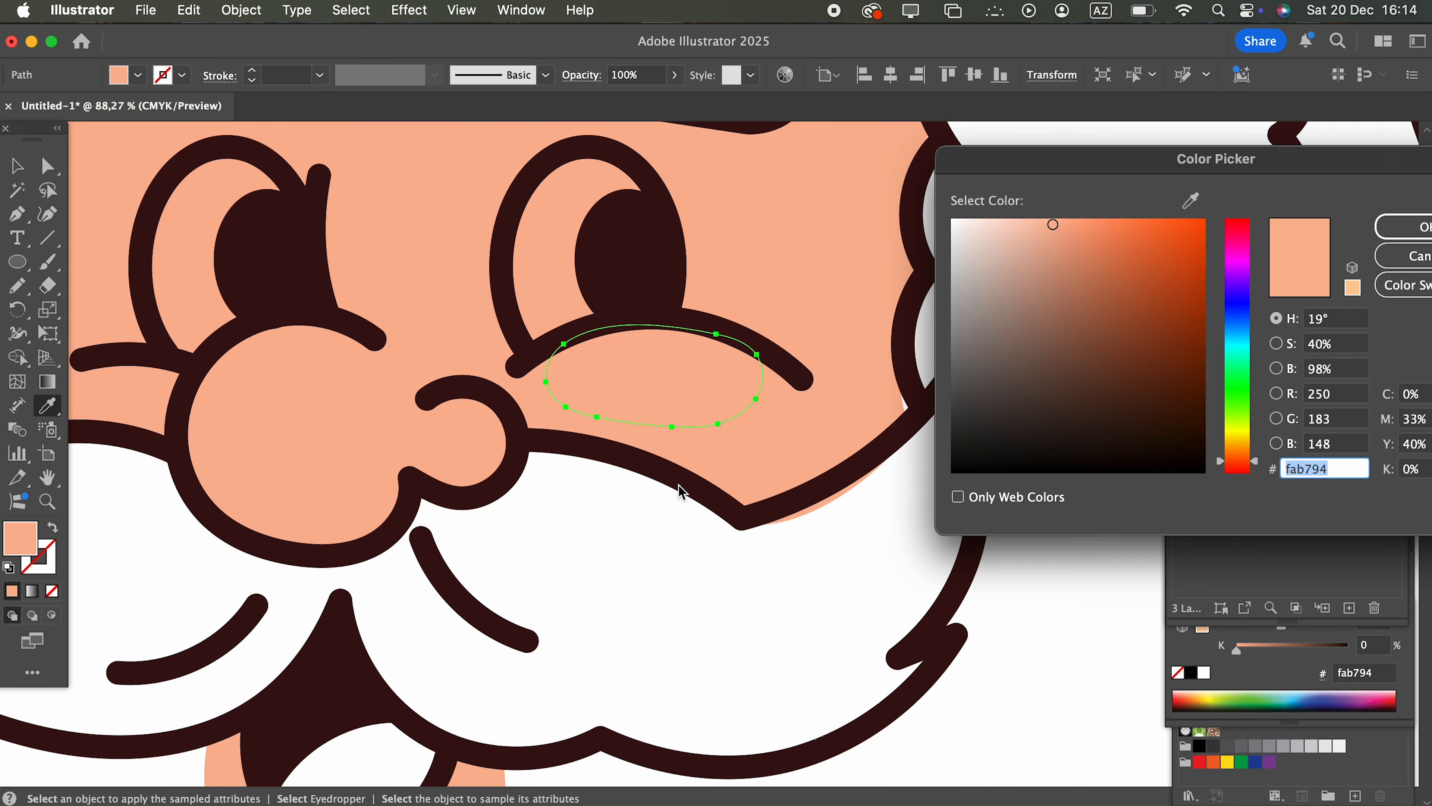
left_click_drag(1115, 226, 1098, 221)
left_click(1245, 466)
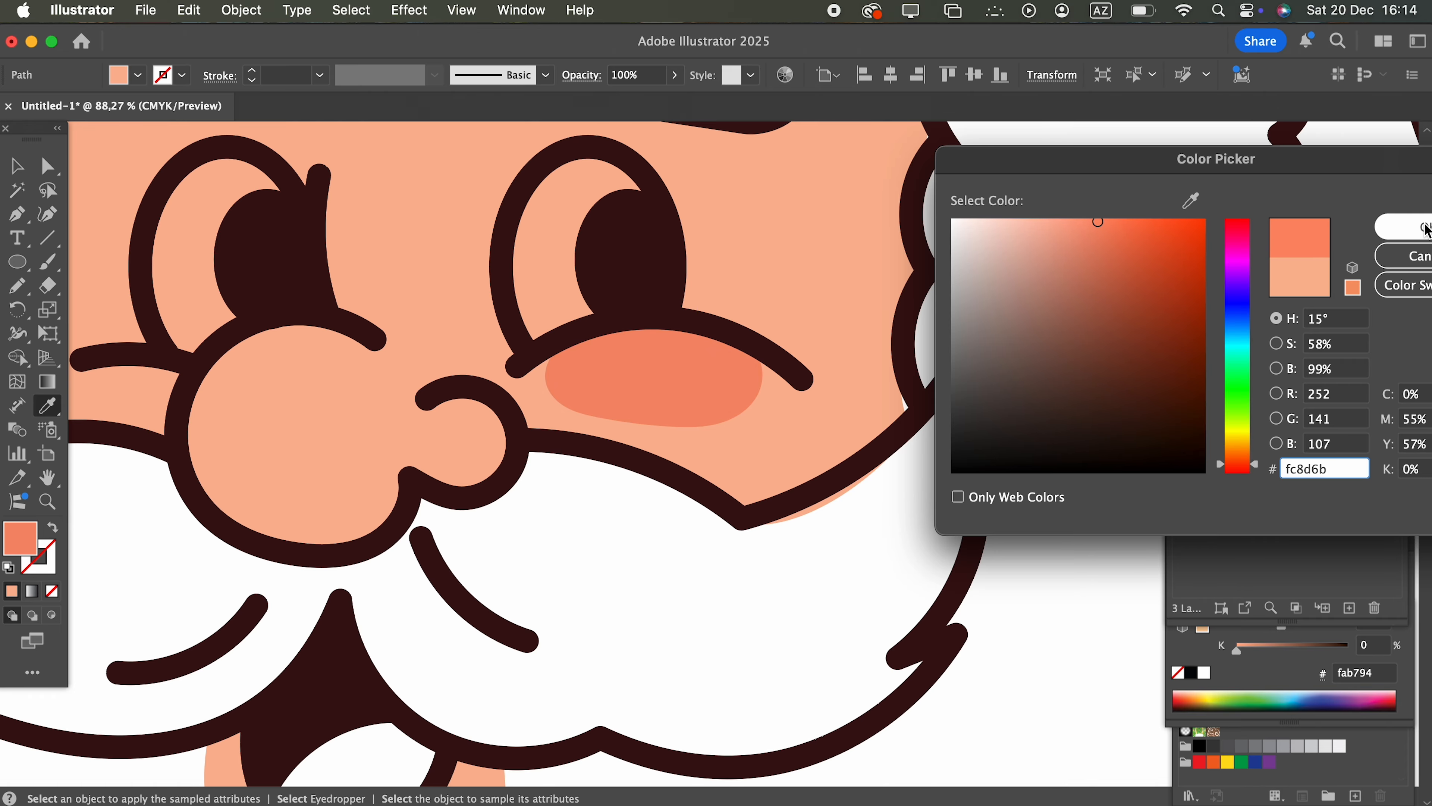
left_click(1423, 231)
Trace a blush shape on the left-hand cheek beside the nose and fill it with the salmon colour sampled from the other cheek.
key("z")
key("super+0")
left_click(368, 333)
left_click(285, 346)
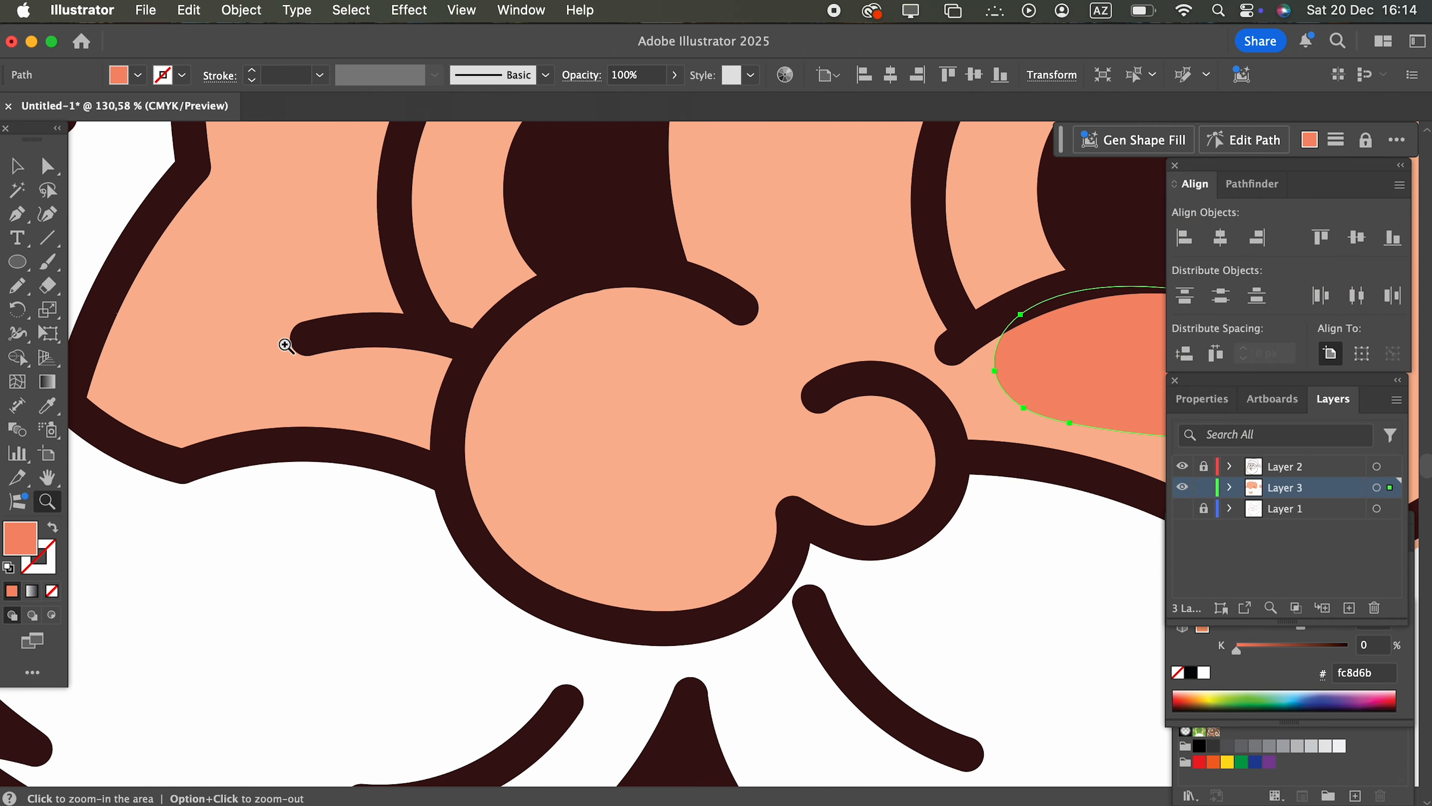
left_click(18, 286)
key("super+shift+a")
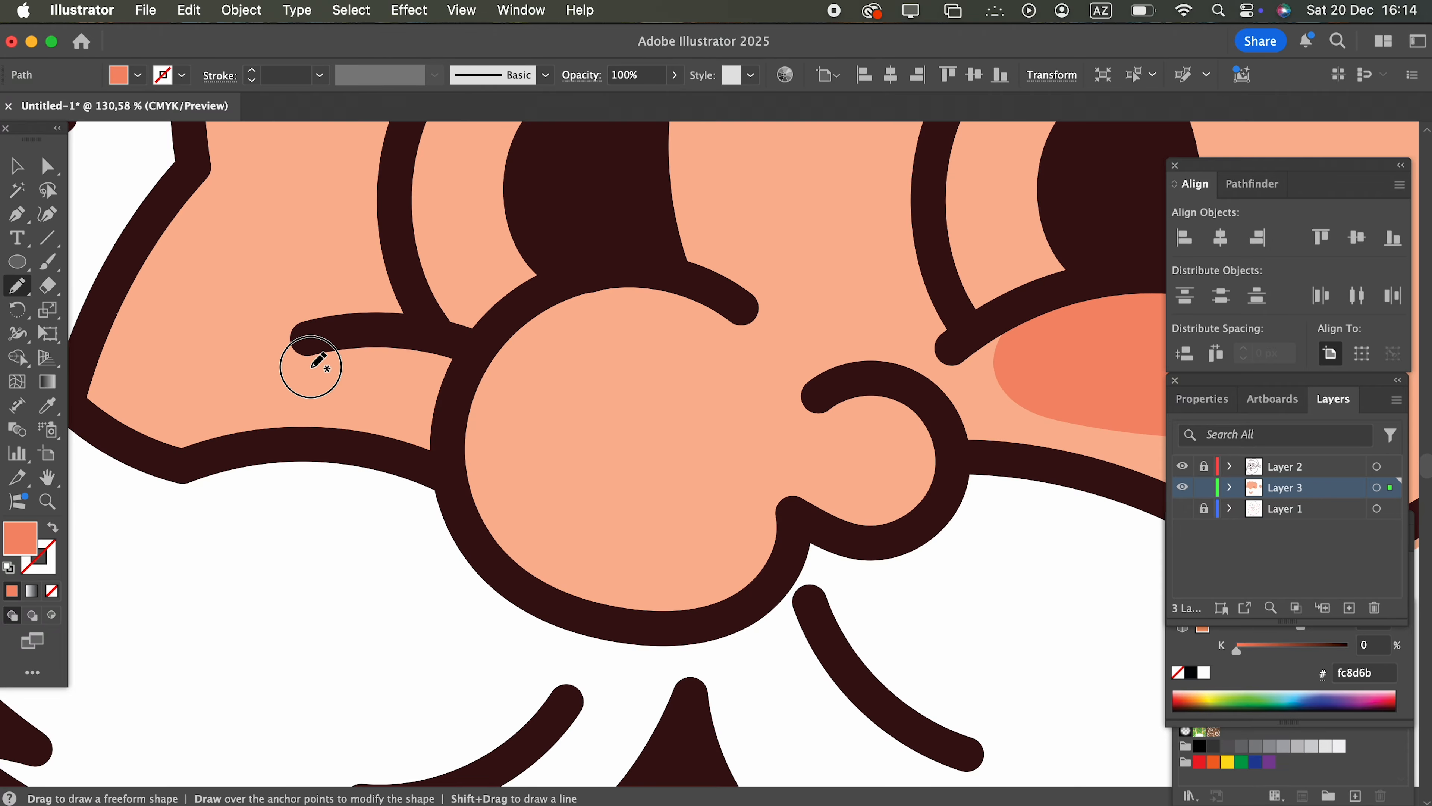
mouse_move(397, 444)
left_mouse_down()
mouse_move(463, 377)
mouse_move(467, 345)
mouse_move(389, 450)
left_mouse_up()
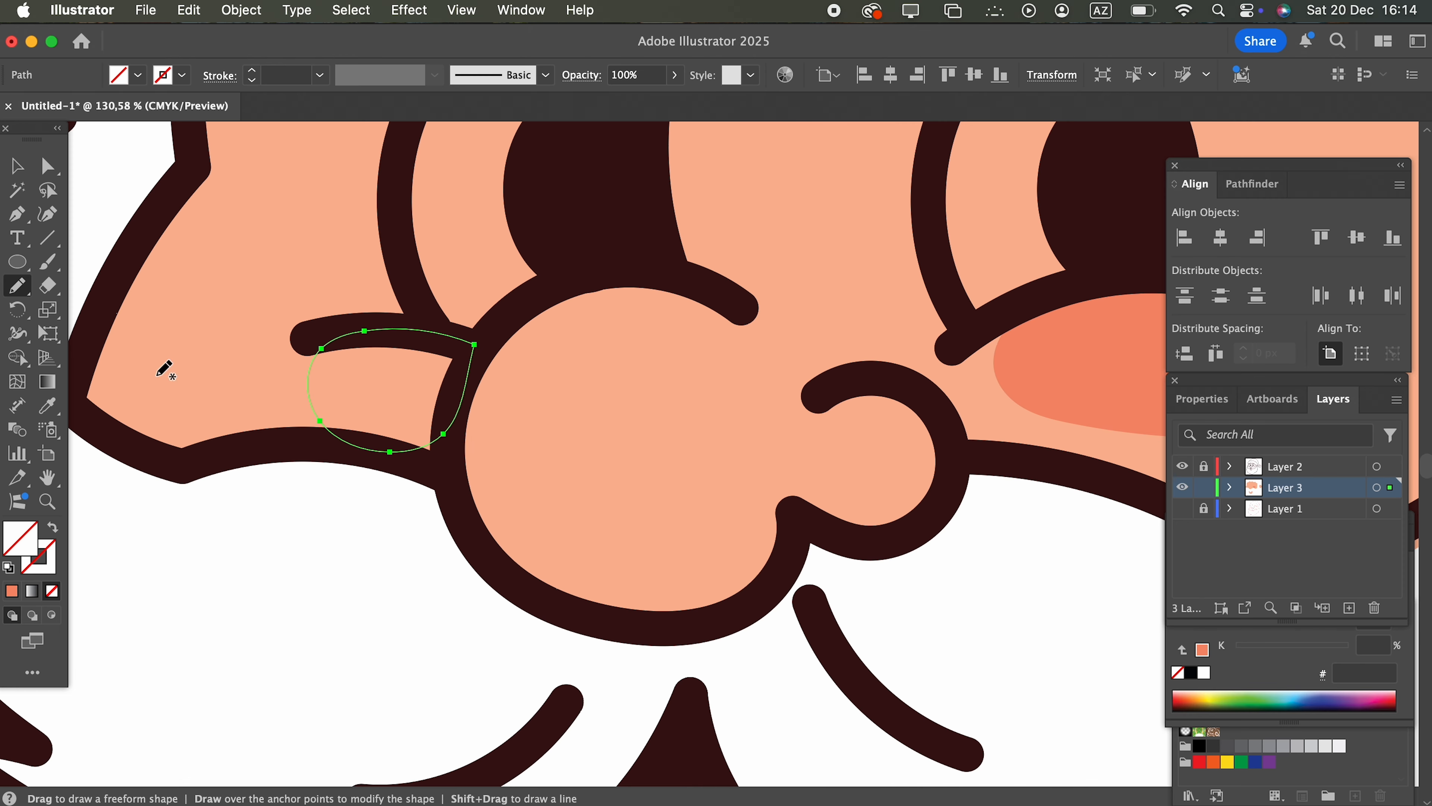
left_click(48, 406)
left_click(995, 361)
Trace the whole nose, including its small rounded nostril, as a closed shape filled with the salmon cheek colour.
key("z")
key("super+0")
mouse_move(741, 425)
left_mouse_down()
mouse_move(391, 376)
mouse_move(482, 469)
left_mouse_up()
left_click(18, 286)
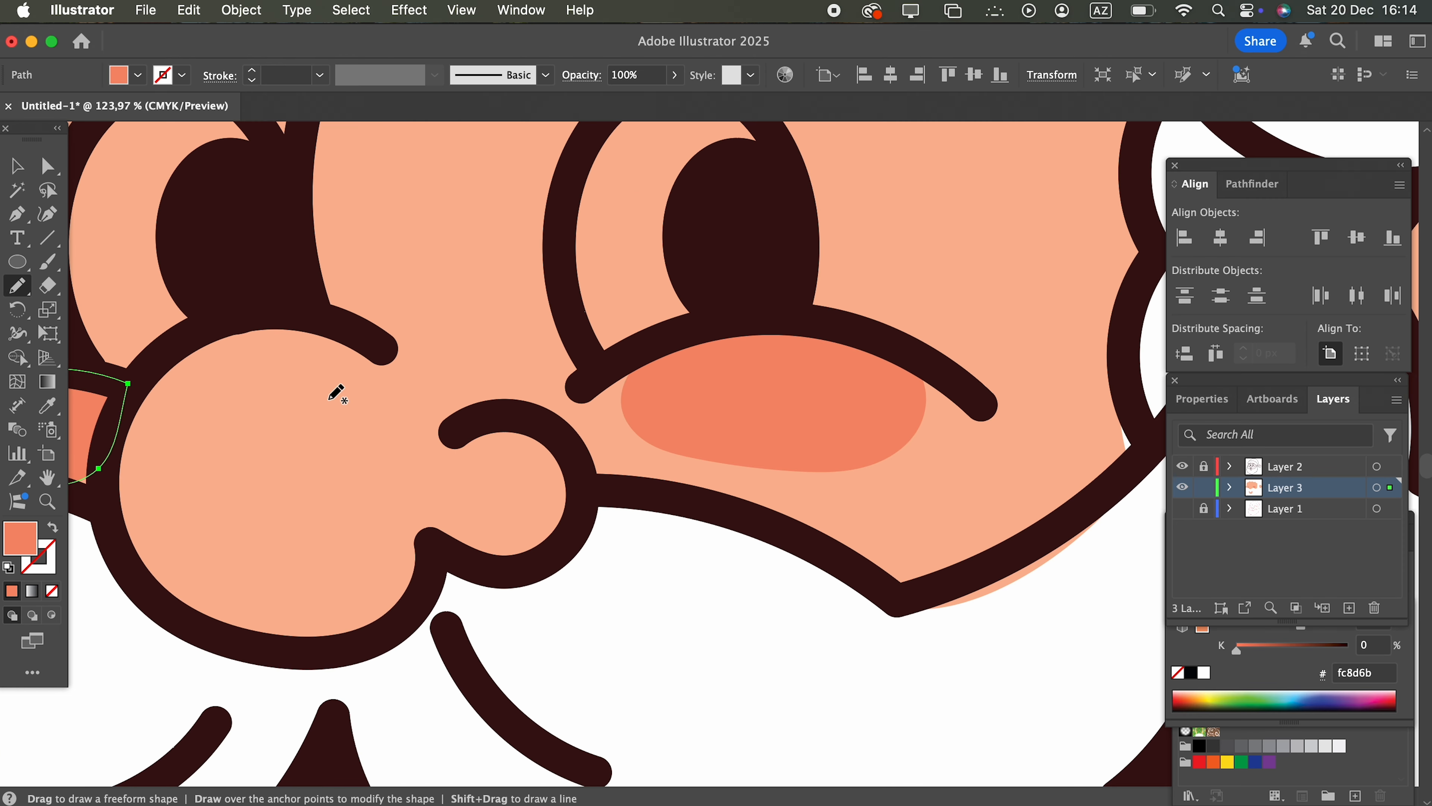
mouse_move(349, 329)
left_mouse_down()
mouse_move(316, 323)
mouse_move(128, 390)
mouse_move(304, 639)
mouse_move(418, 532)
left_mouse_up()
left_click_drag(558, 451, 448, 420)
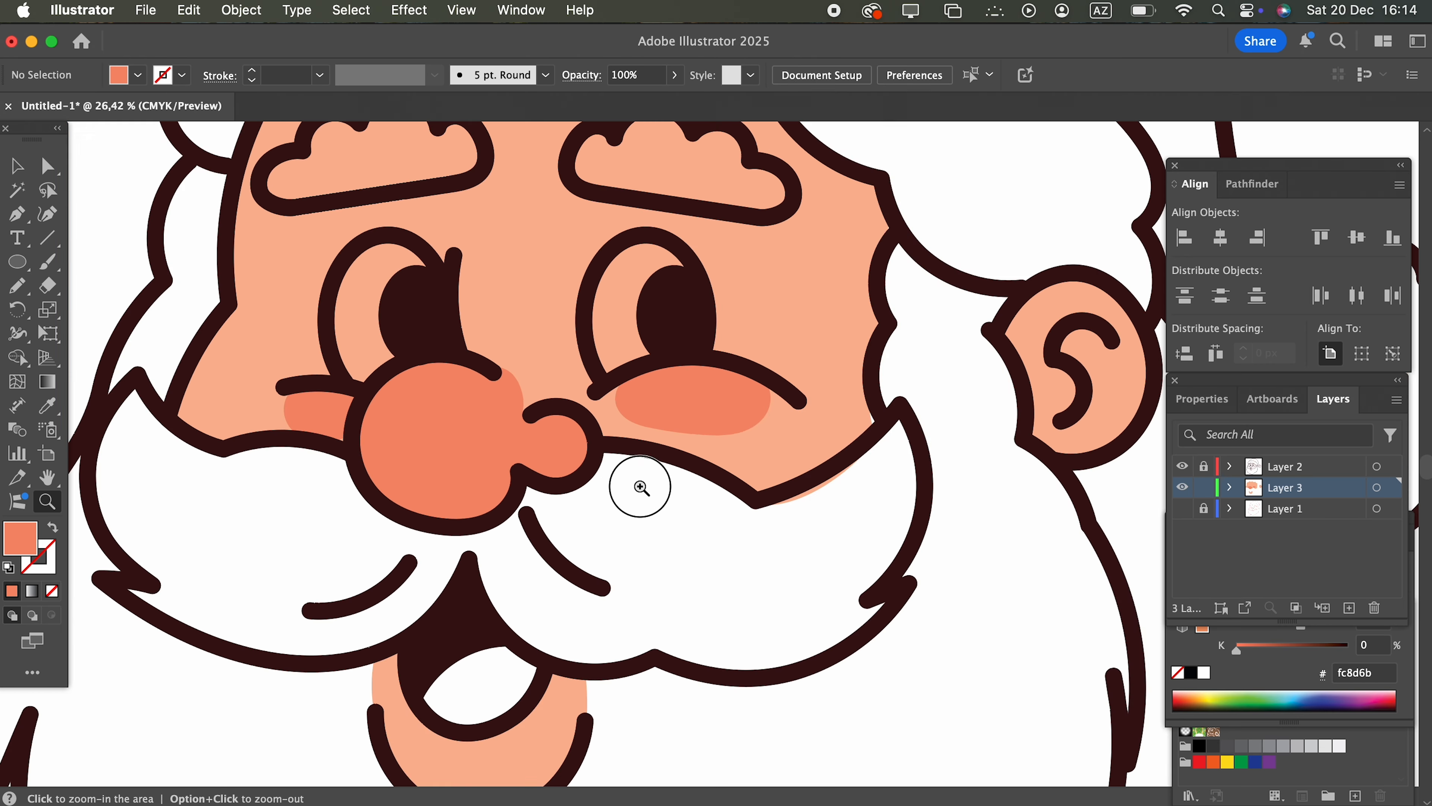
Draw a horizontal highlight ellipse on the upper part of the nose and fill it with the pale peach colour #ffd5b3.
left_click(639, 487)
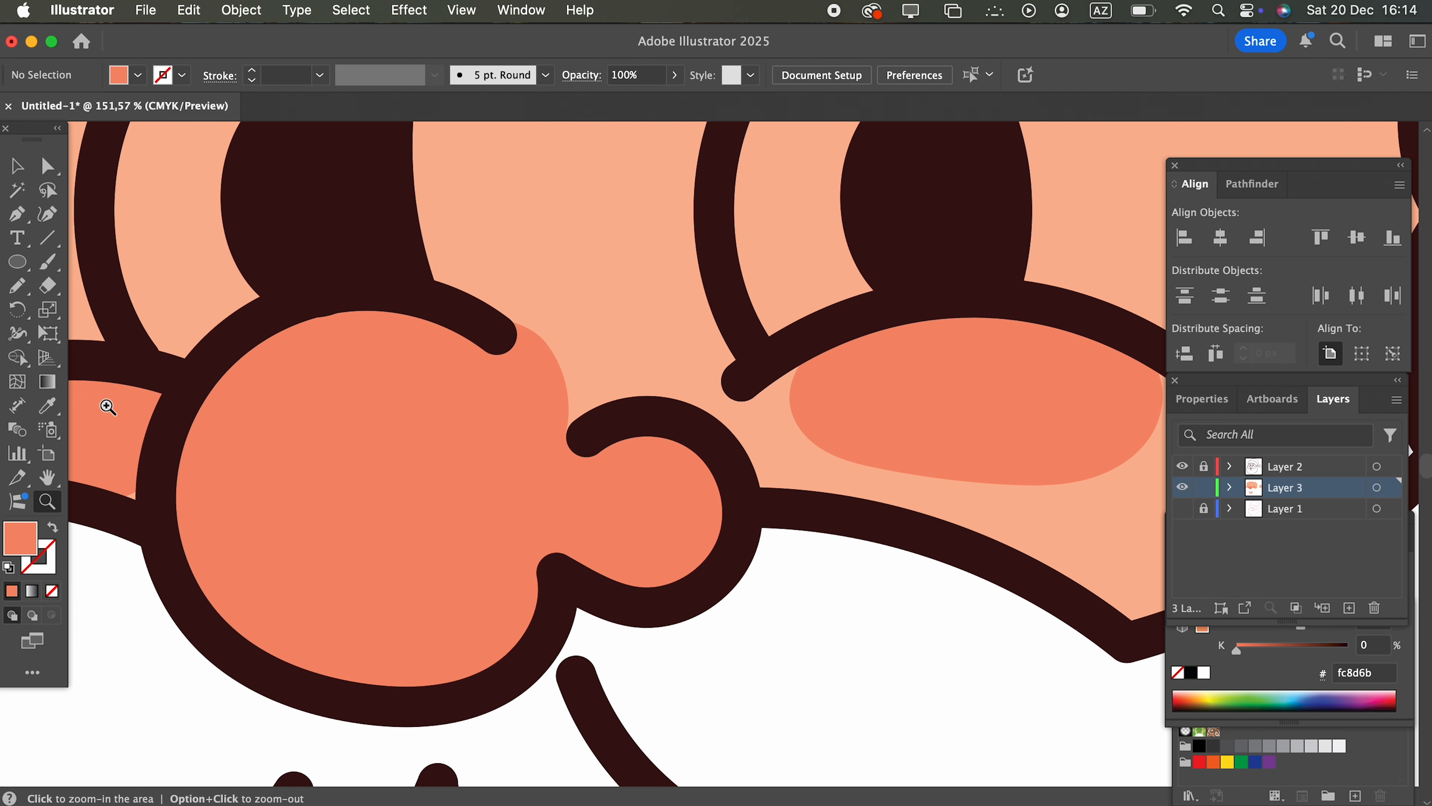
left_click(28, 268)
left_click_drag(281, 403, 425, 452)
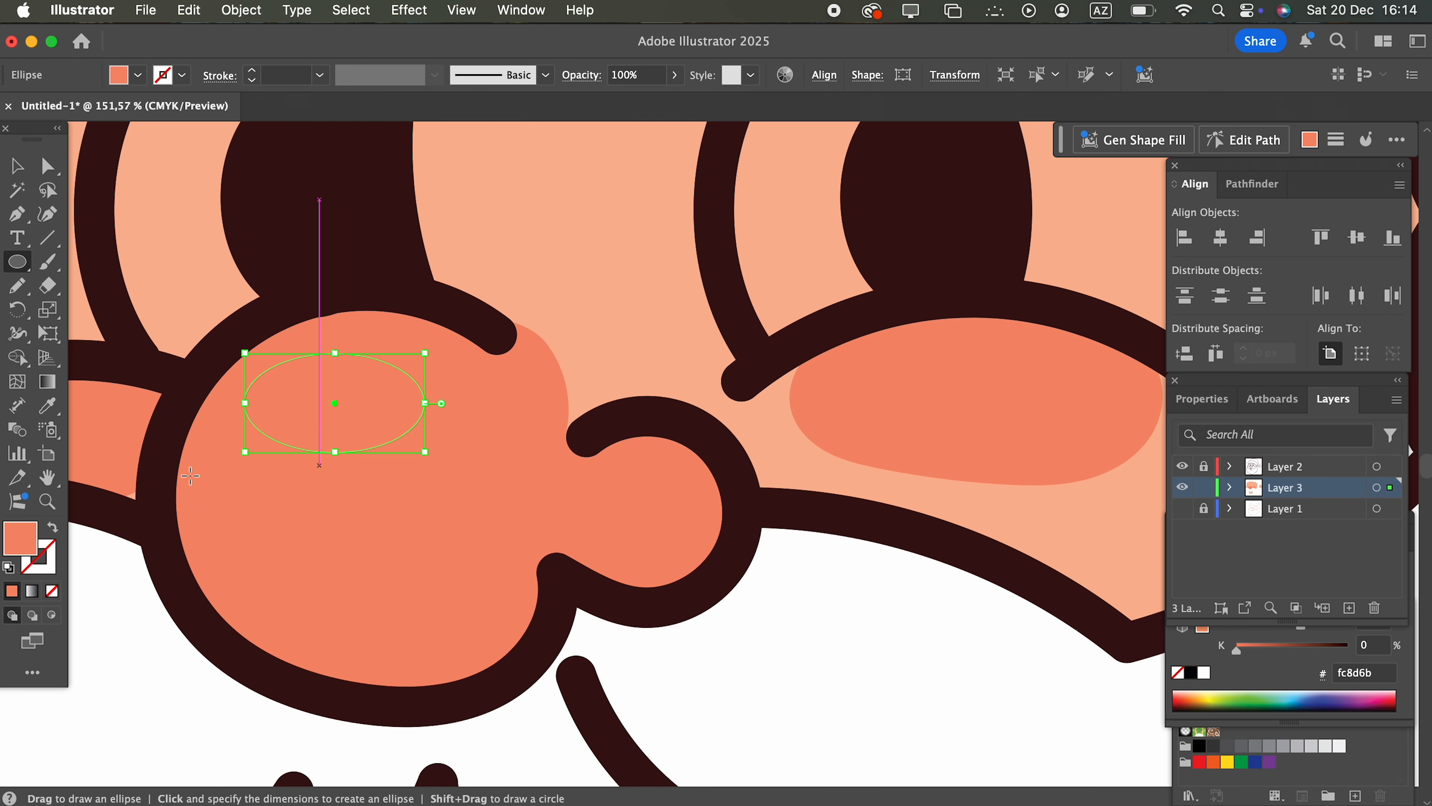
double_click(20, 539)
type("ffc1b3")
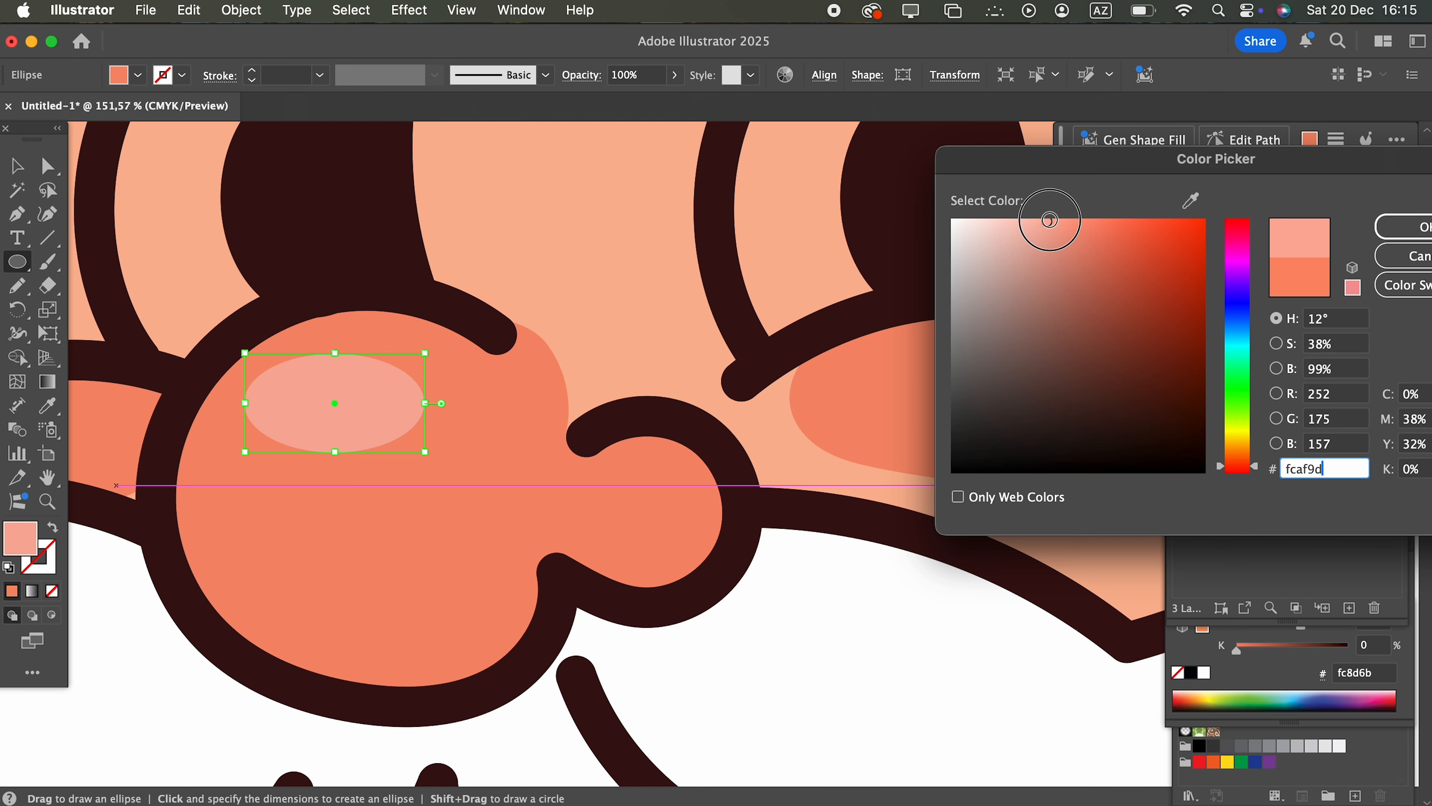
left_click(1238, 453)
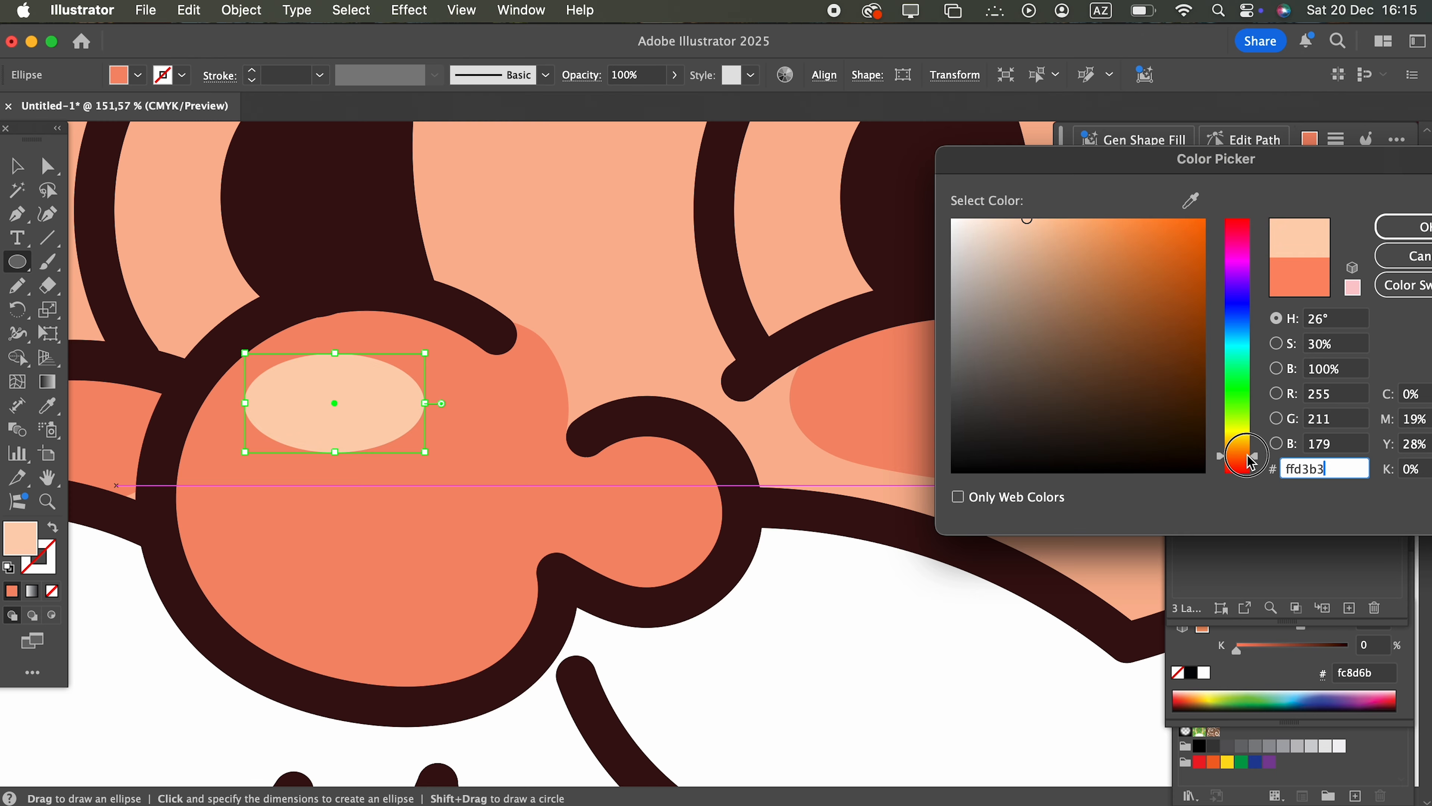
key("Return")
Draw a small pale-peach highlight ellipse on the right-hand cheek blush and another on the left-hand cheek blush.
key("z")
left_click_drag(768, 329, 267, 422)
left_click_drag(694, 443, 722, 412)
left_click(883, 416)
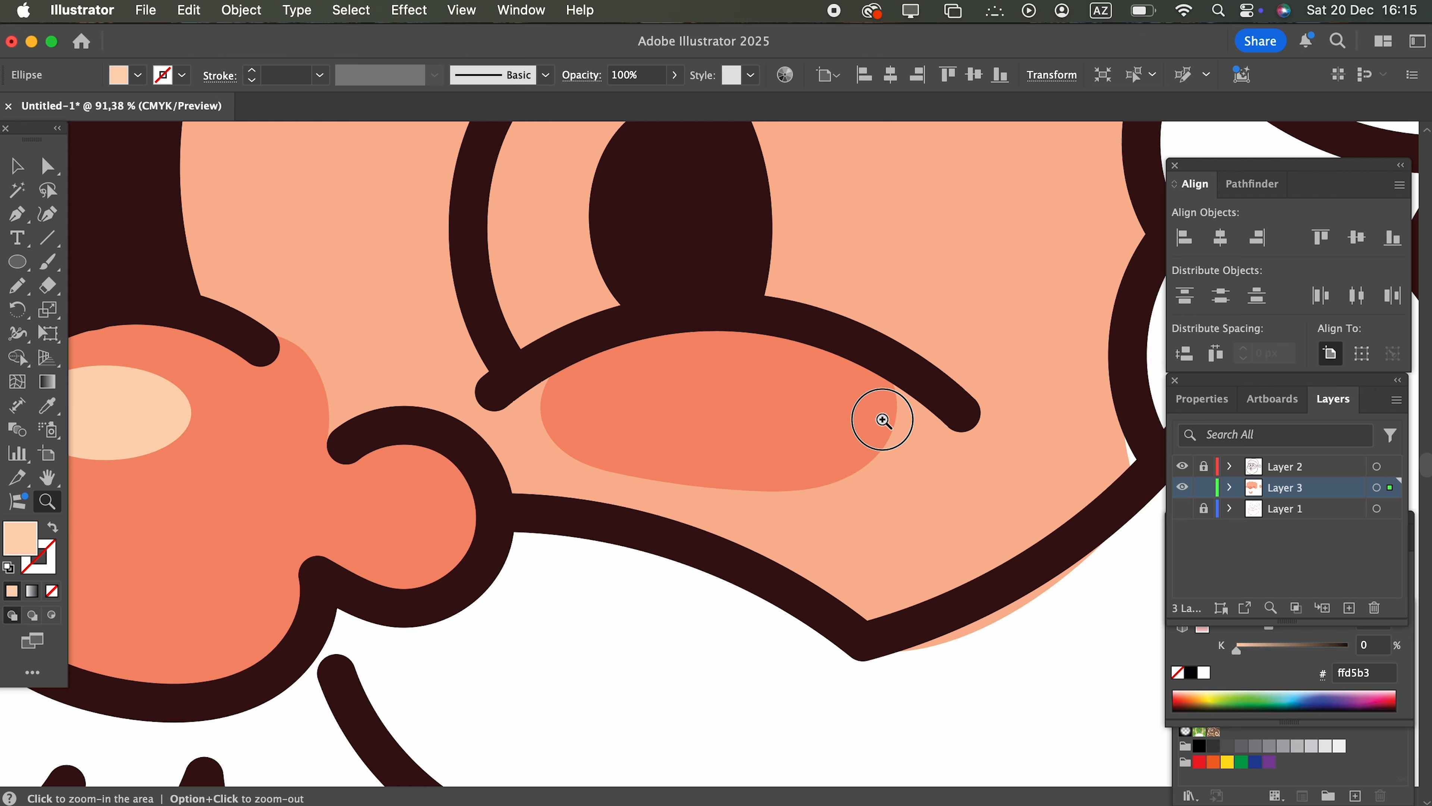
left_click(18, 263)
mouse_move(654, 402)
left_mouse_down()
mouse_move(812, 470)
mouse_move(825, 448)
left_mouse_up()
scroll(332, 593, "down", 3)
left_click_drag(337, 442, 454, 491)
Trace a curved shadow along the underside of the nose and nostril and fill it with the darker orange #e56d4c.
scroll(454, 491, "down", 3)
key("n")
mouse_move(675, 454)
left_mouse_down()
mouse_move(880, 416)
mouse_move(876, 395)
mouse_move(883, 487)
mouse_move(746, 506)
mouse_move(549, 609)
mouse_move(430, 565)
mouse_move(367, 438)
mouse_move(361, 392)
left_mouse_up()
left_click(47, 405)
left_click(237, 361)
double_click(20, 537)
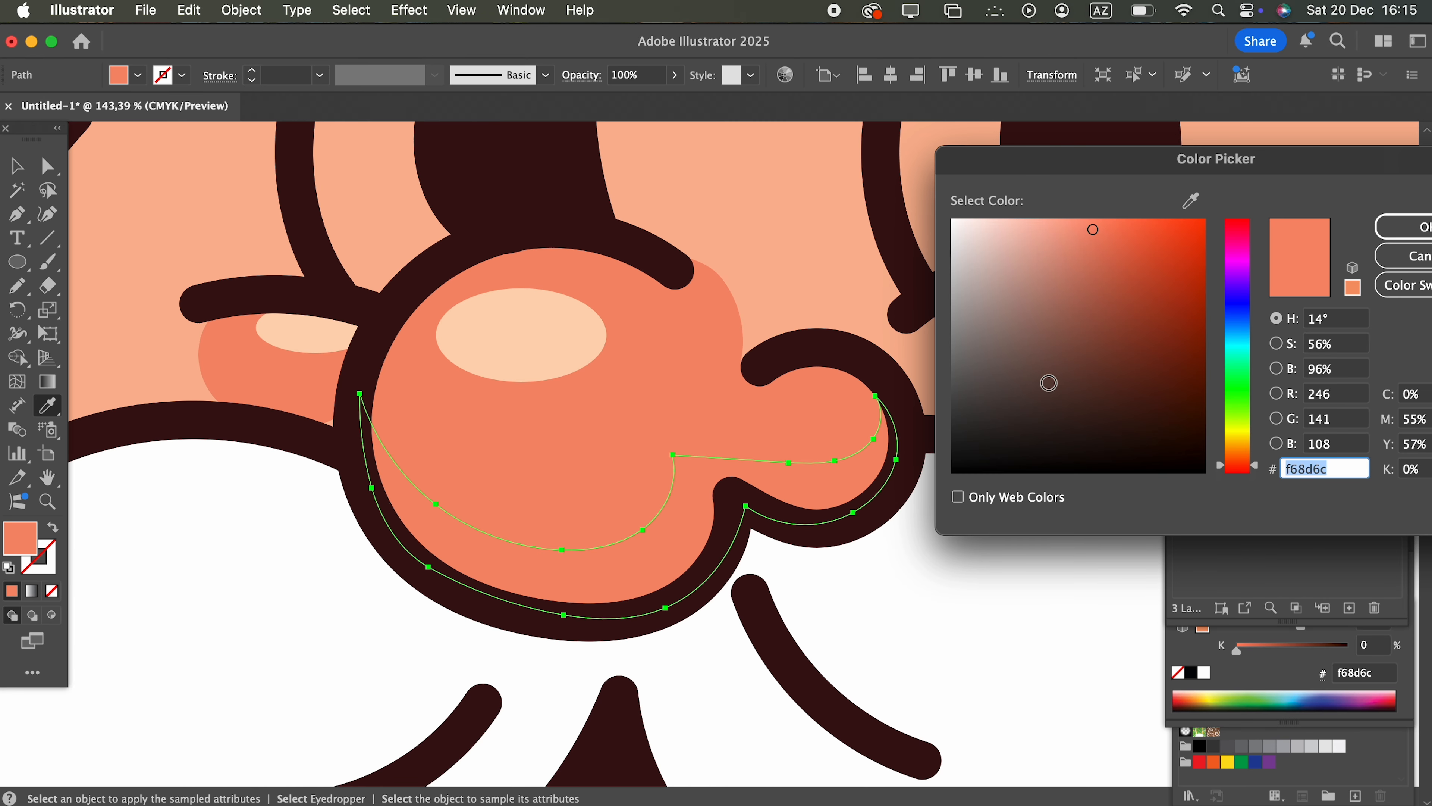
left_click_drag(1115, 235, 1122, 242)
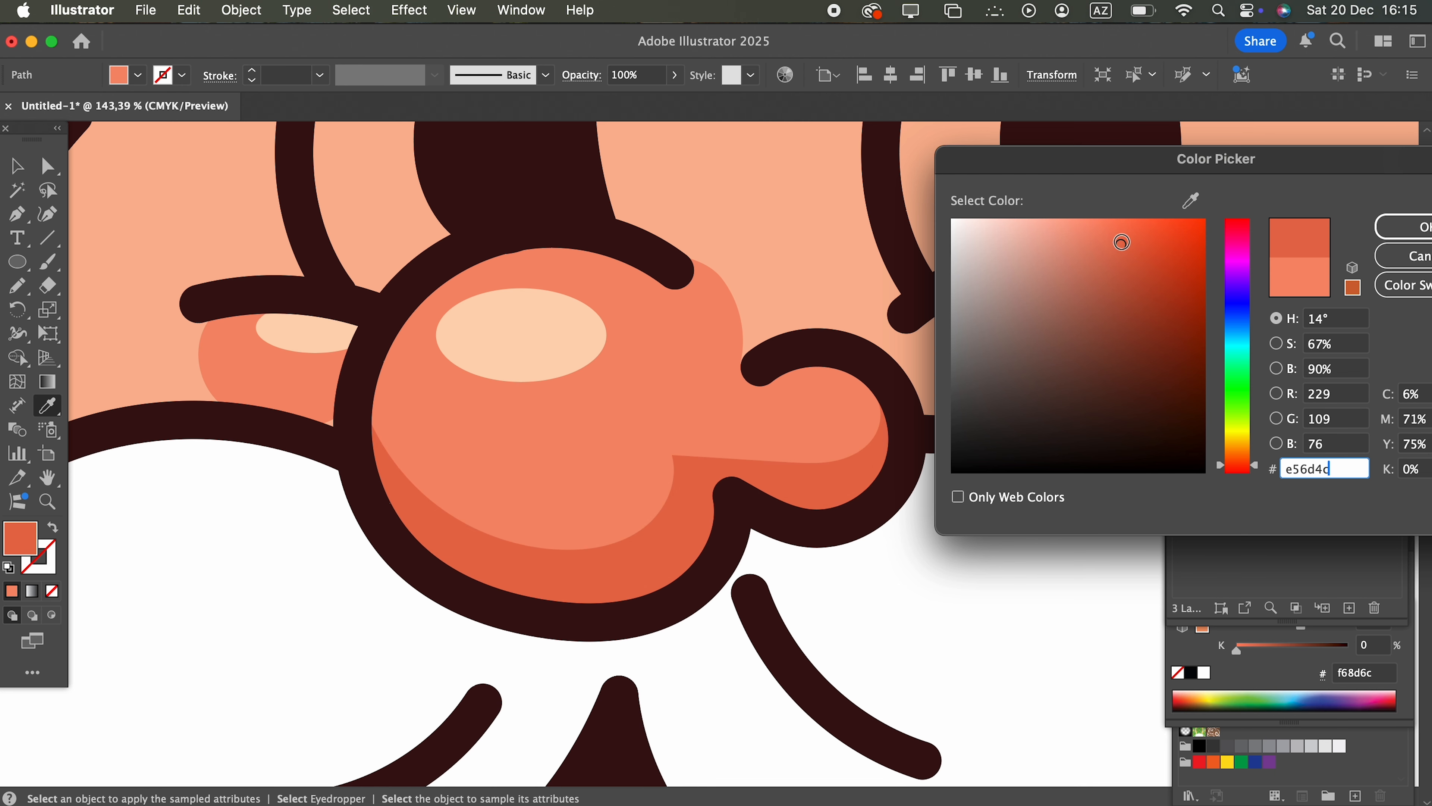
left_click(1395, 224)
Trace the right-hand eye as a closed shape with the Pencil tool and fill it with sampled white.
key("z")
scroll(699, 274, "up", 5)
left_click(21, 293)
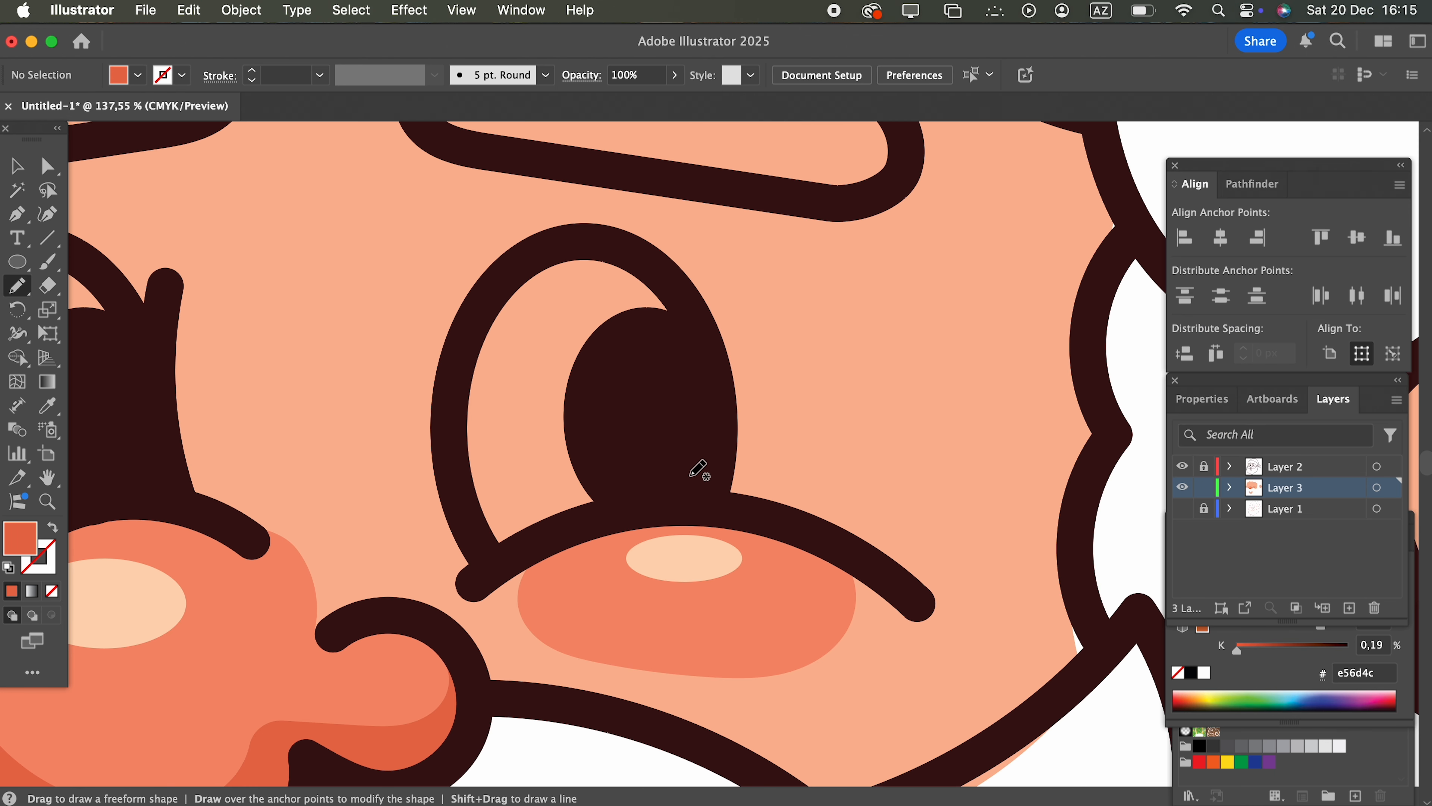
mouse_move(691, 345)
left_mouse_down()
mouse_move(454, 368)
mouse_move(475, 529)
mouse_move(499, 559)
mouse_move(666, 502)
mouse_move(713, 497)
left_mouse_up()
key("i")
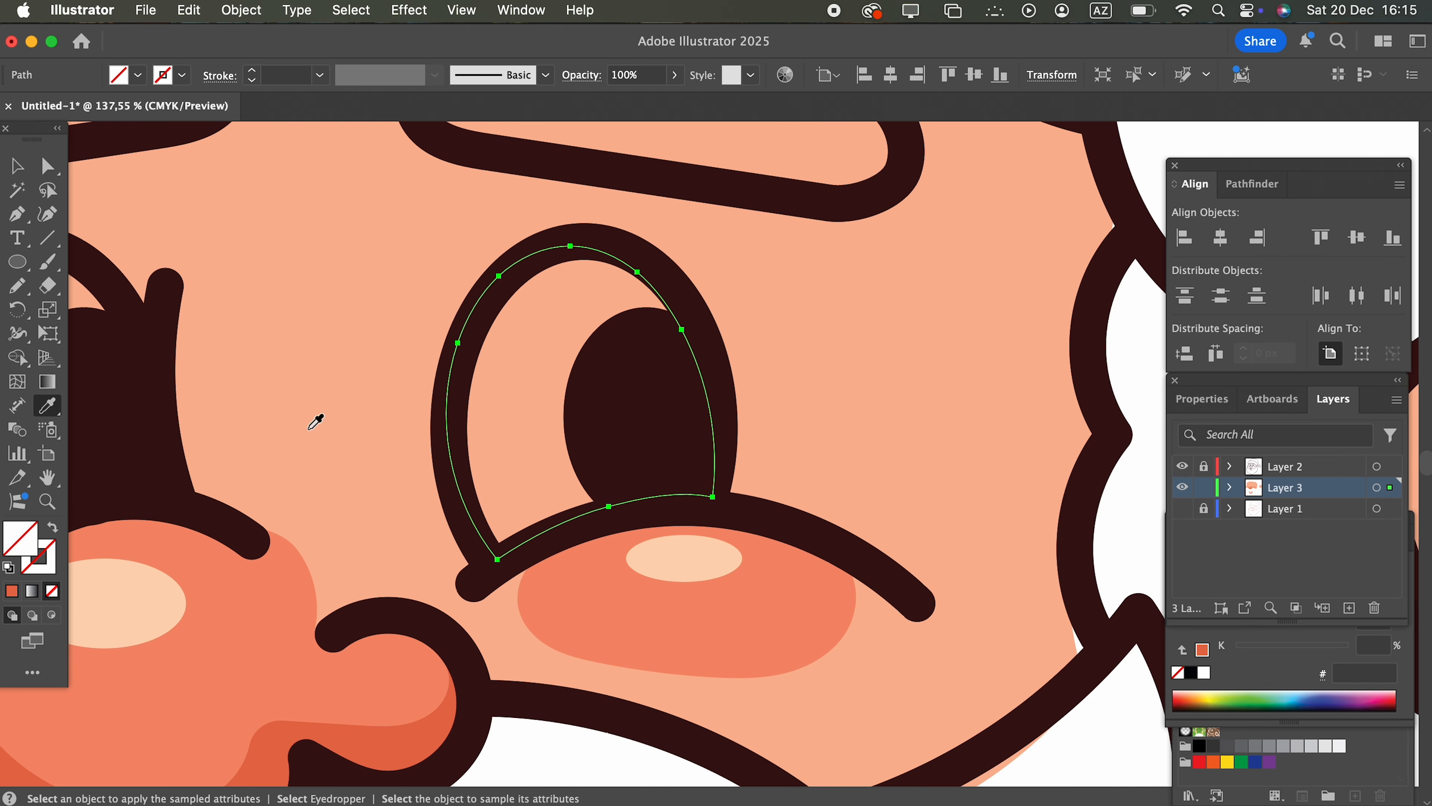
left_click(1142, 486)
Trace the left-hand eye as a closed shape, fill it with the white sampled from the other eye, and deselect it.
scroll(1141, 486, "left", 10)
key("n")
key("super+shift+a")
mouse_move(472, 274)
left_mouse_down()
mouse_move(358, 511)
mouse_move(422, 576)
mouse_move(607, 506)
mouse_move(609, 492)
left_mouse_up()
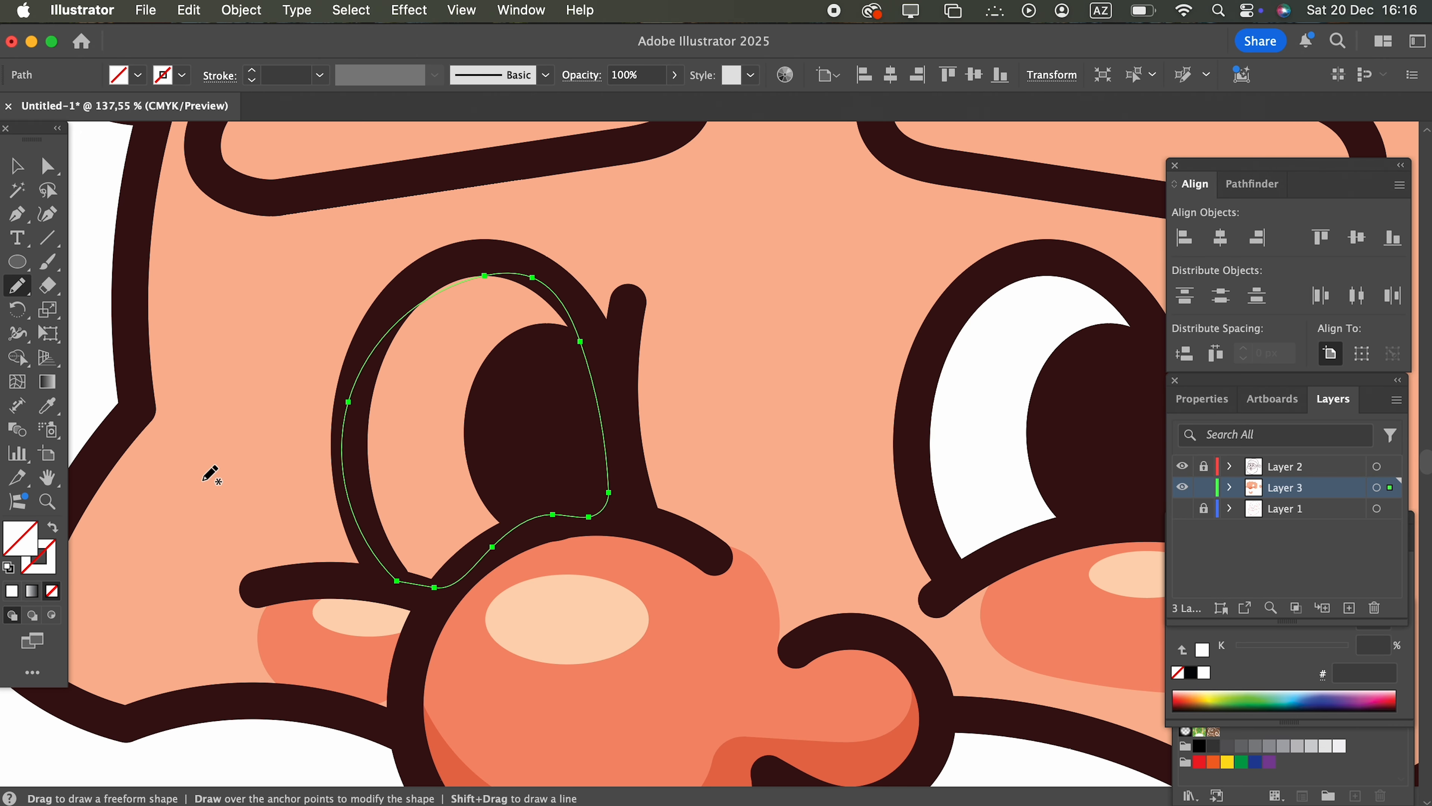
key("i")
left_click(985, 448)
key("super+shift+a")
Trace a crescent shadow along the upper inner edge of the right-hand eye and fill it with the greyish pink #e0d1cd.
key("z")
scroll(507, 423, "up", 2)
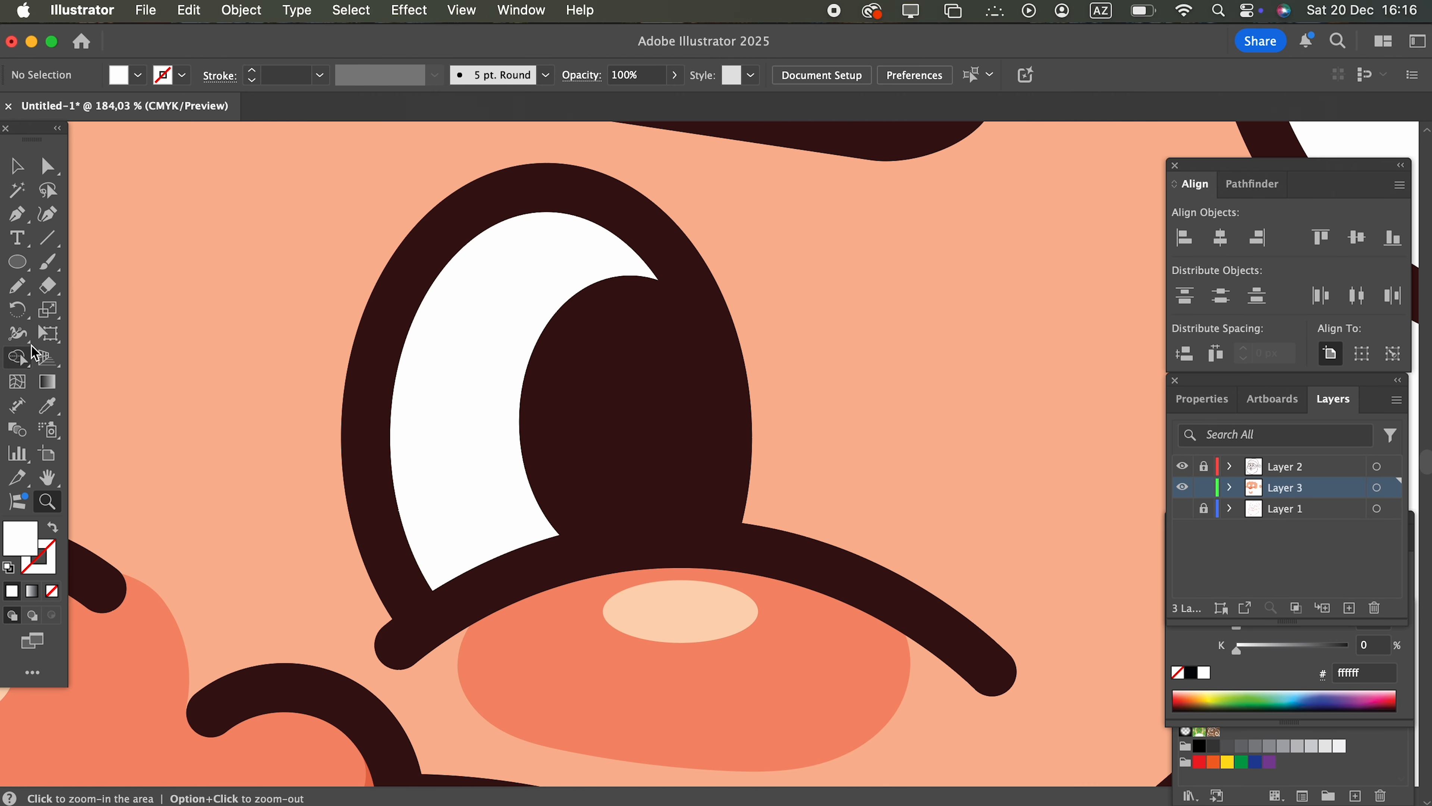
left_click(28, 291)
mouse_move(406, 556)
left_mouse_down()
mouse_move(407, 438)
mouse_move(467, 346)
mouse_move(619, 314)
mouse_move(700, 346)
mouse_move(653, 236)
mouse_move(568, 205)
mouse_move(478, 220)
mouse_move(417, 278)
mouse_move(369, 469)
mouse_move(402, 559)
left_mouse_up()
left_click(47, 405)
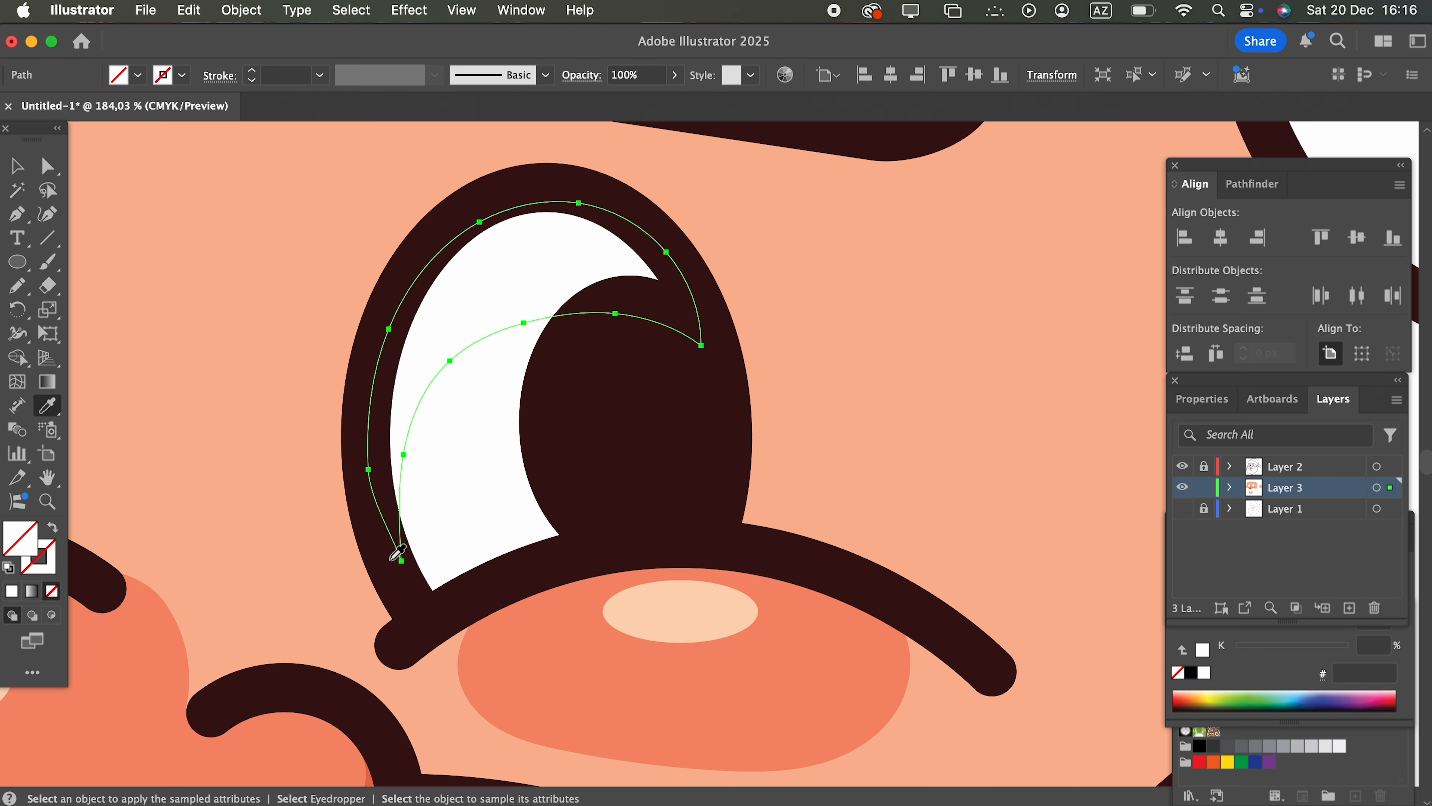
left_click(415, 555)
double_click(23, 547)
left_click(976, 246)
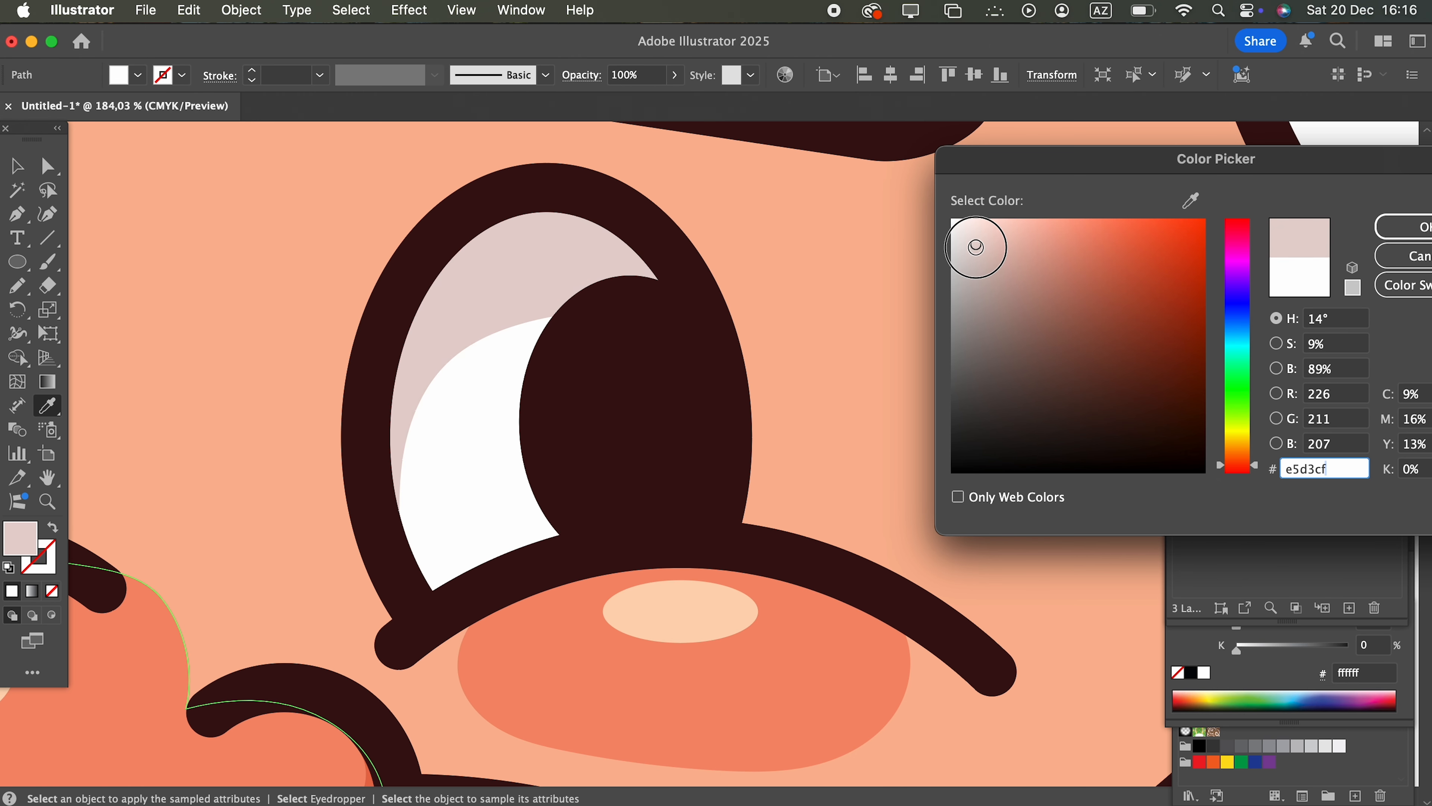
key("Return")
Trace a crescent shadow along the left-hand eye's upper edge, fill it with the other eye shadow's sampled greyish pink, and deselect it.
scroll(1118, 400, "left", 10)
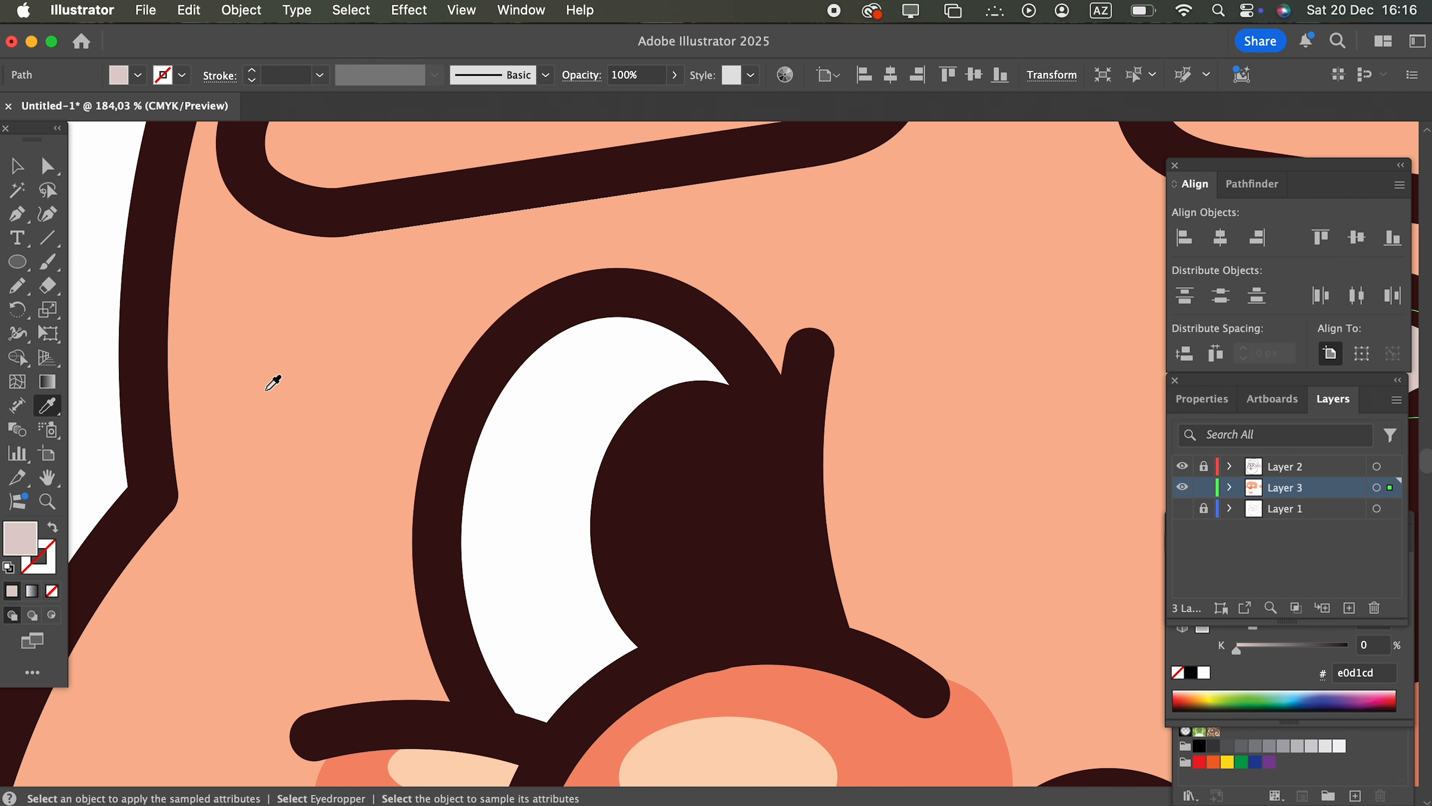
left_click(18, 286)
mouse_move(457, 612)
left_mouse_down()
mouse_move(489, 498)
mouse_move(591, 421)
mouse_move(735, 426)
left_mouse_up()
key("super+z")
mouse_move(702, 316)
left_mouse_down()
mouse_move(609, 300)
mouse_move(502, 338)
mouse_move(461, 412)
mouse_move(444, 528)
left_mouse_up()
key("super+z")
left_click_drag(452, 595, 483, 485)
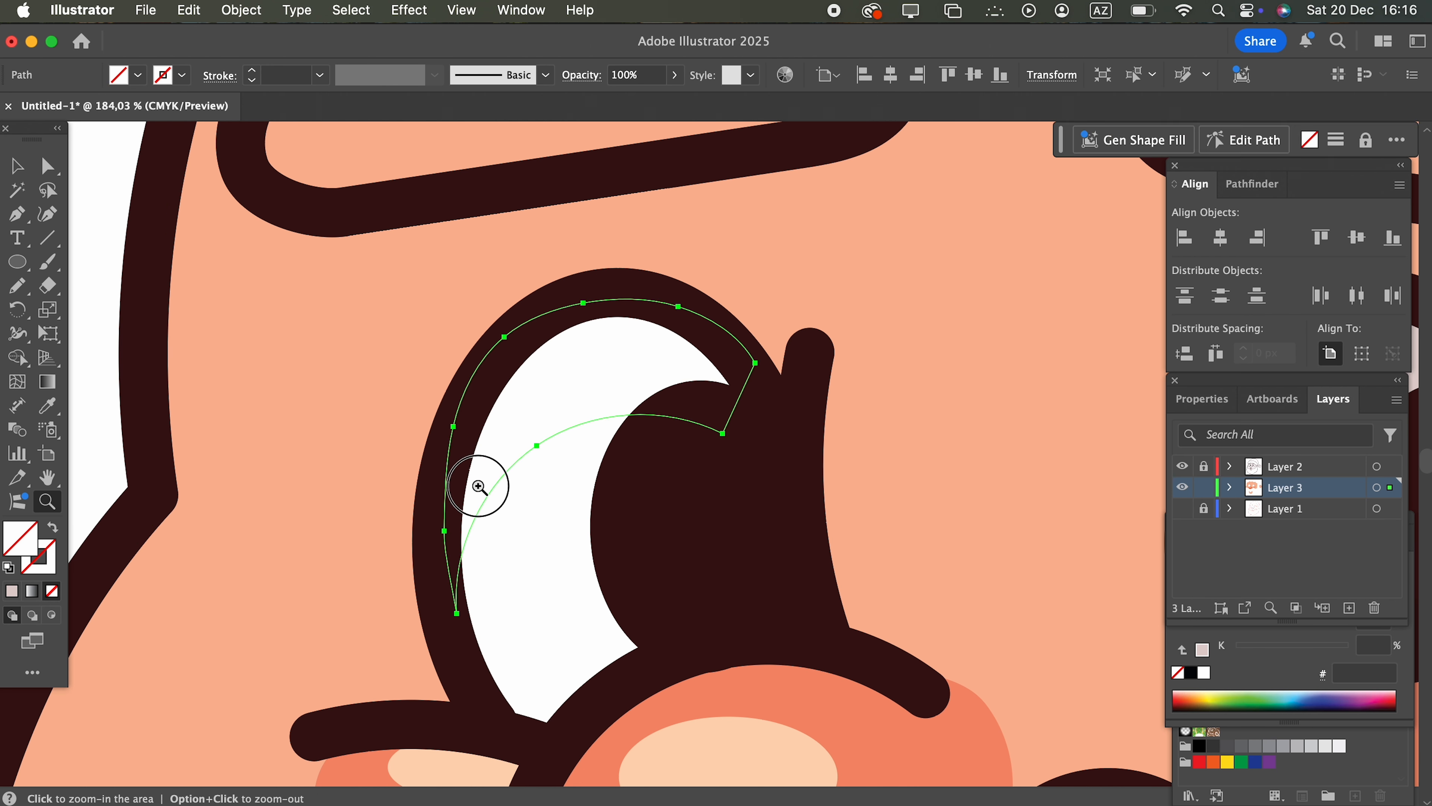
scroll(483, 485, "down", 5)
left_click(48, 405)
left_click(930, 441)
key("super+shift+a")
Trace a closed scalloped shadow shape across the forehead beneath the hairline, from the left-hand temple to the right-hand one.
key("z")
left_click_drag(879, 485, 246, 430)
left_click(16, 286)
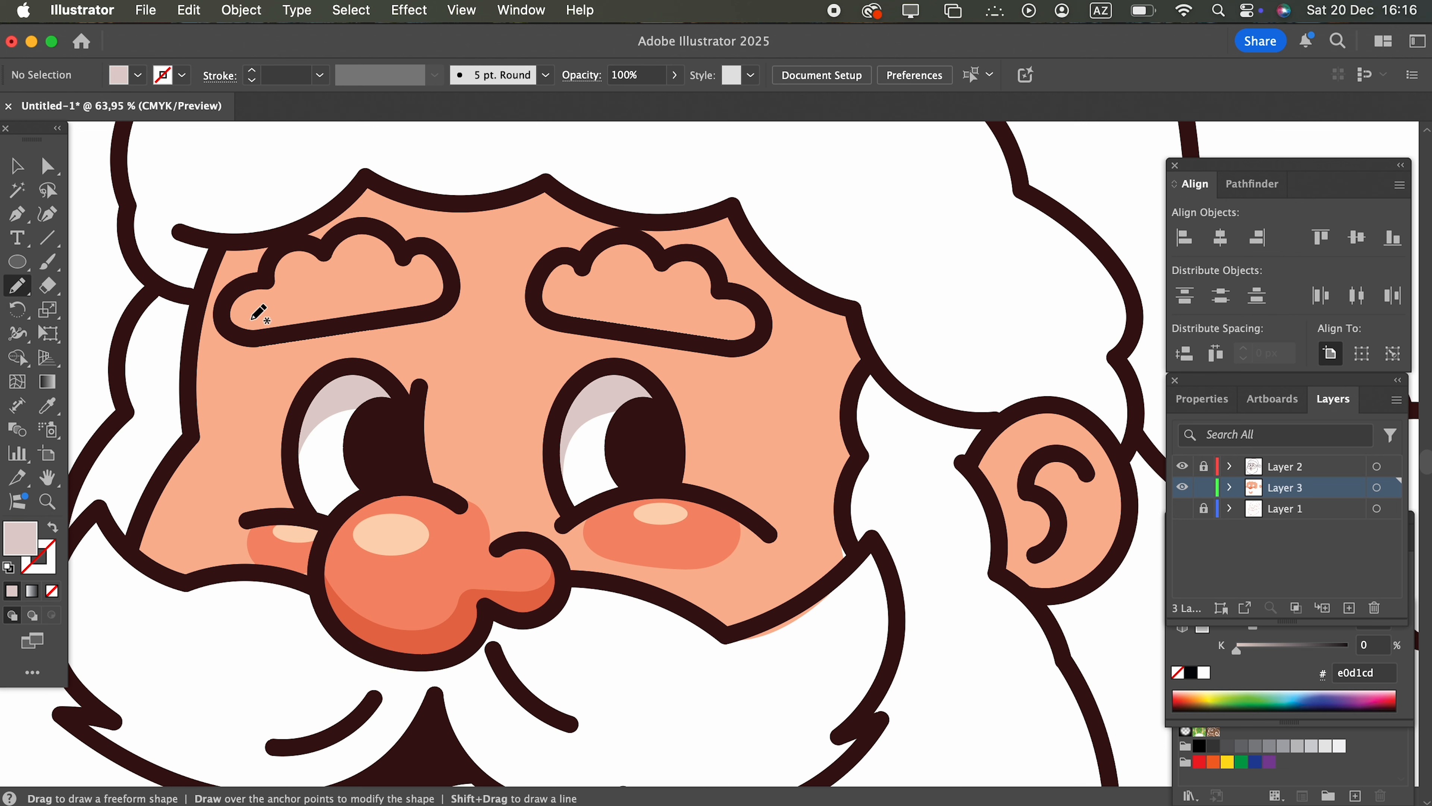
mouse_move(208, 294)
left_mouse_down()
mouse_move(250, 304)
mouse_move(333, 275)
mouse_move(407, 283)
left_mouse_up()
mouse_move(515, 237)
left_mouse_down()
mouse_move(739, 284)
mouse_move(853, 409)
left_mouse_up()
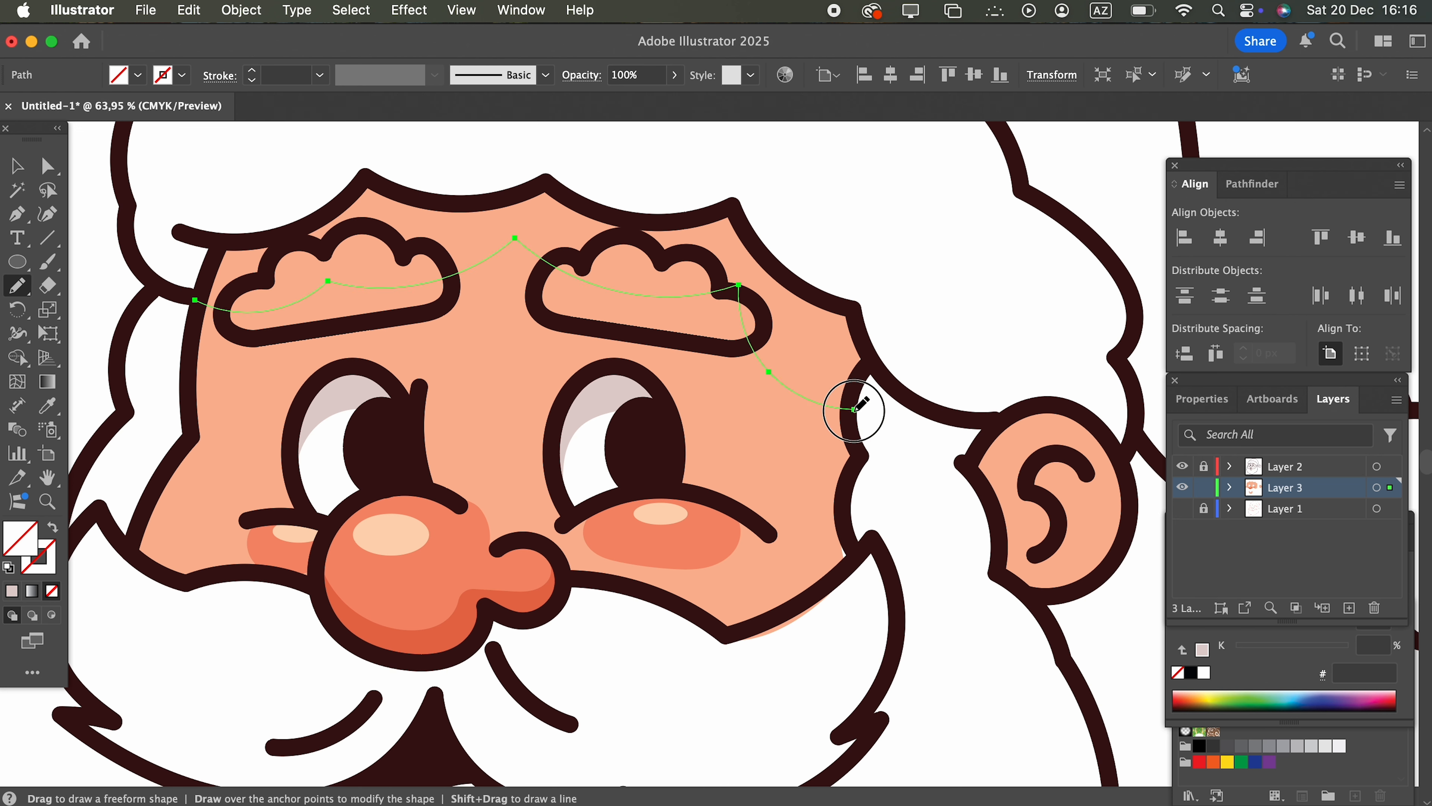
mouse_move(372, 186)
left_mouse_down()
mouse_move(215, 237)
mouse_move(195, 299)
left_mouse_up()
Fill the forehead shadow by sampling the face's peach and darkening it to #ea8c63.
left_click(50, 406)
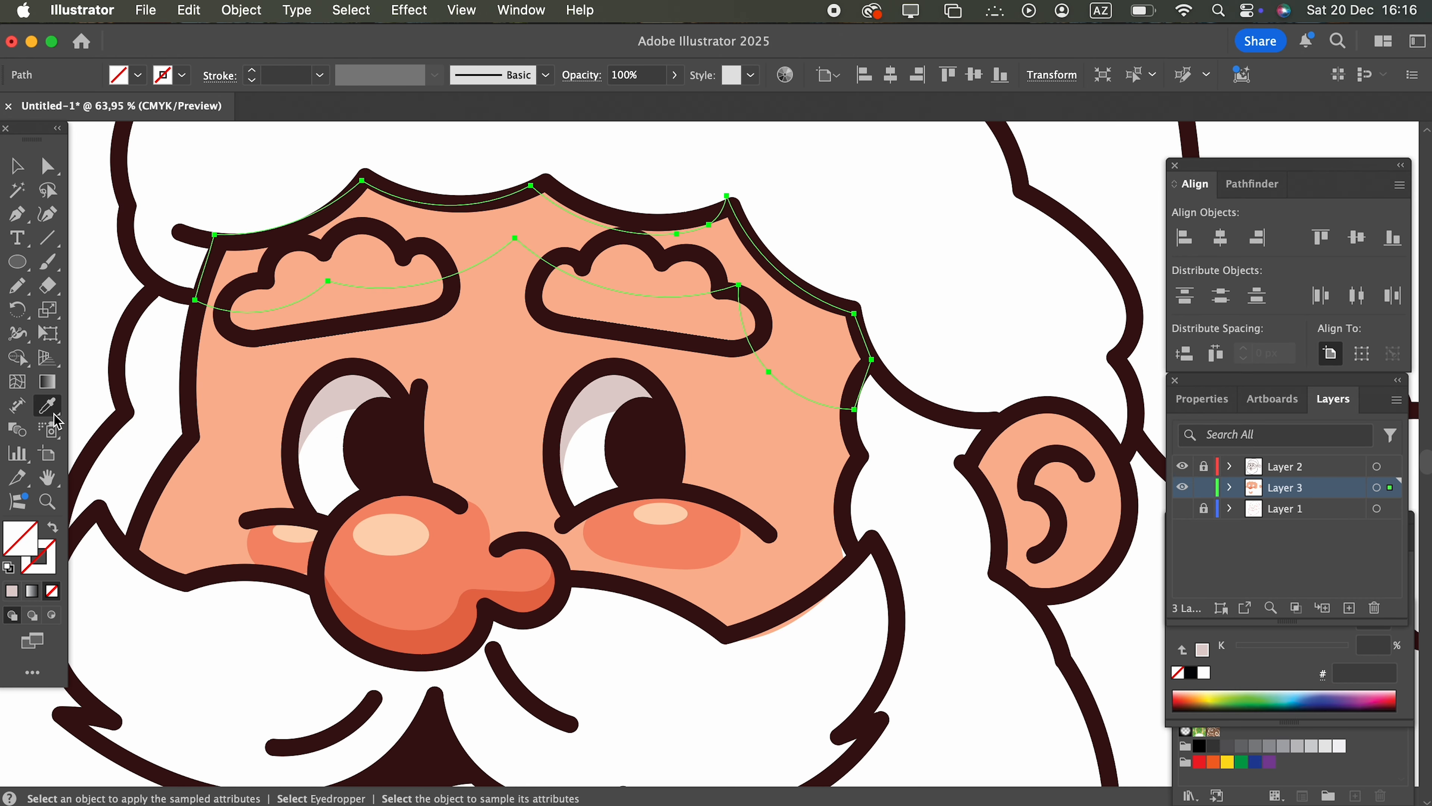
left_click(767, 563)
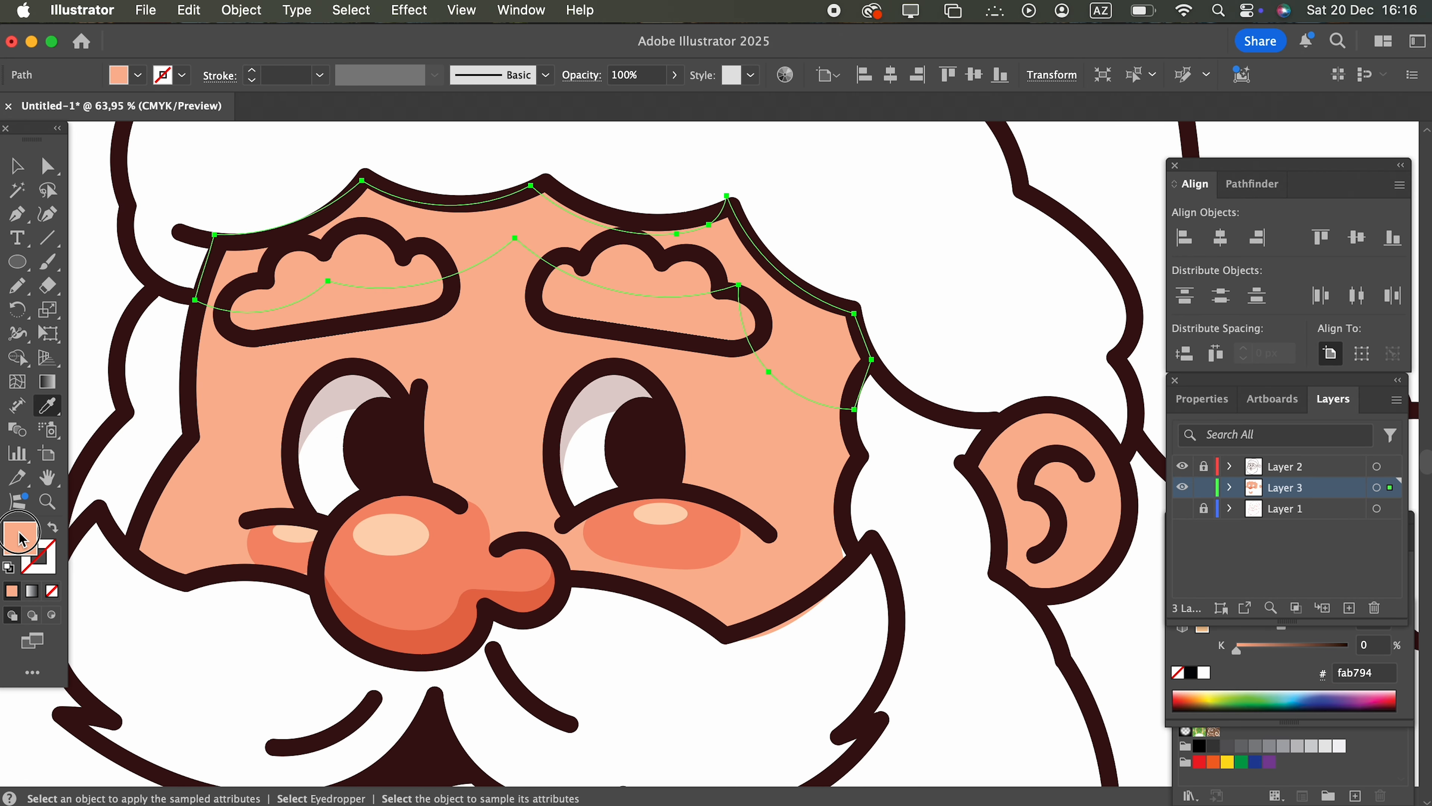
double_click(19, 537)
left_click(1102, 238)
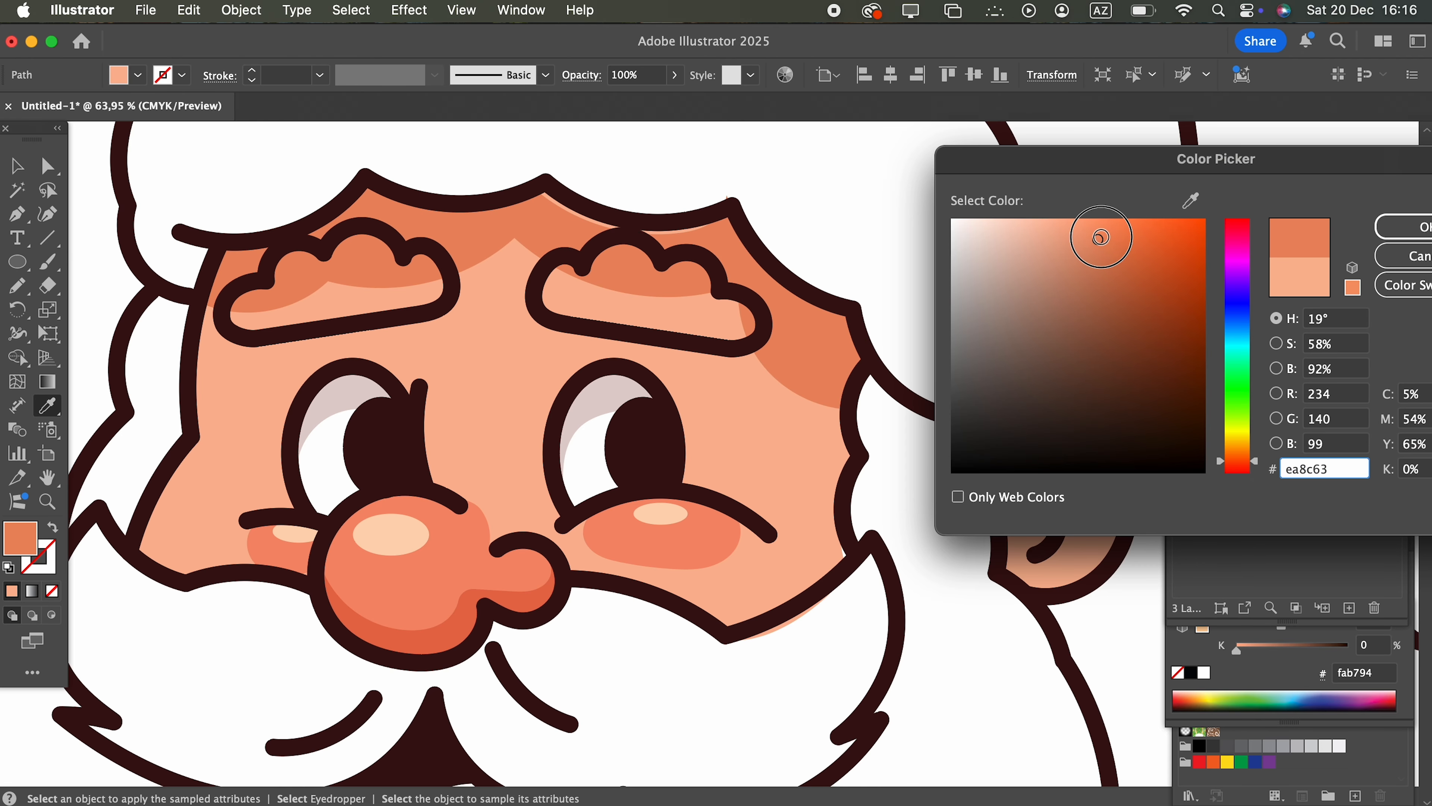
left_click(1379, 231)
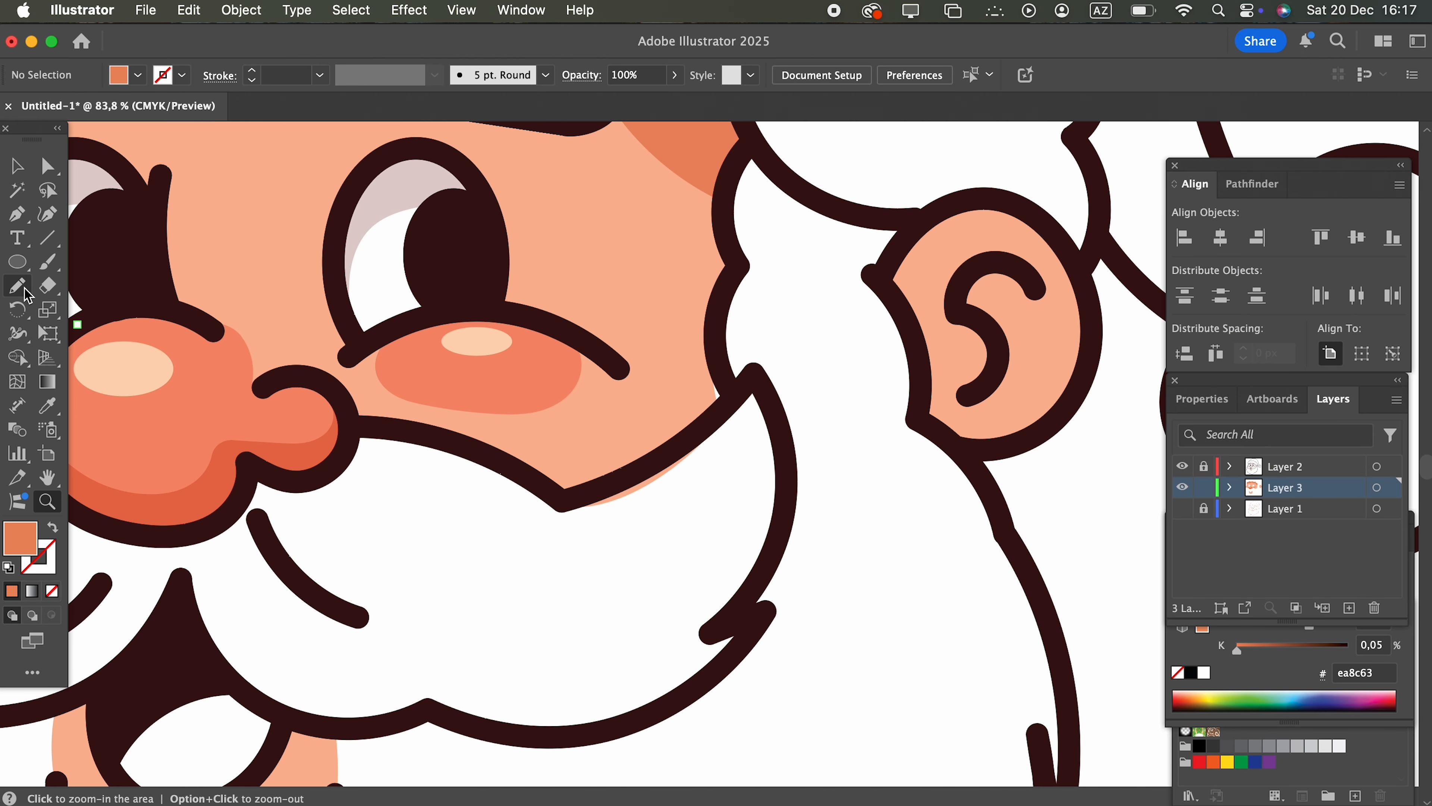
Trace a shadow along the face's lower right-hand edge above the mustache and fill it with the sampled forehead-shadow orange #ea8c63.
left_click(22, 291)
left_click_drag(695, 402, 697, 399)
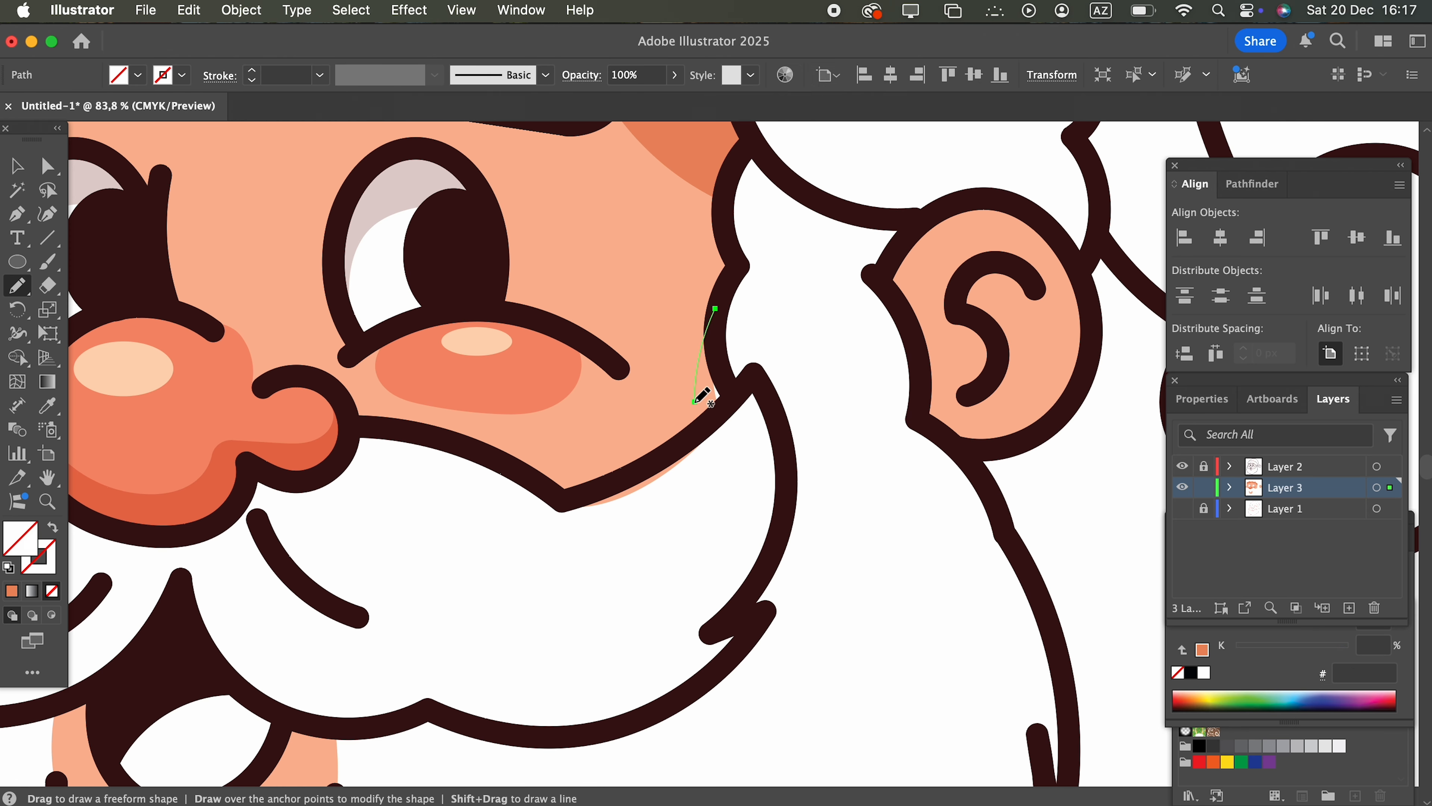
mouse_move(615, 489)
left_mouse_down()
mouse_move(736, 407)
mouse_move(718, 311)
mouse_move(694, 402)
left_mouse_up()
scroll(650, 373, "up", 5)
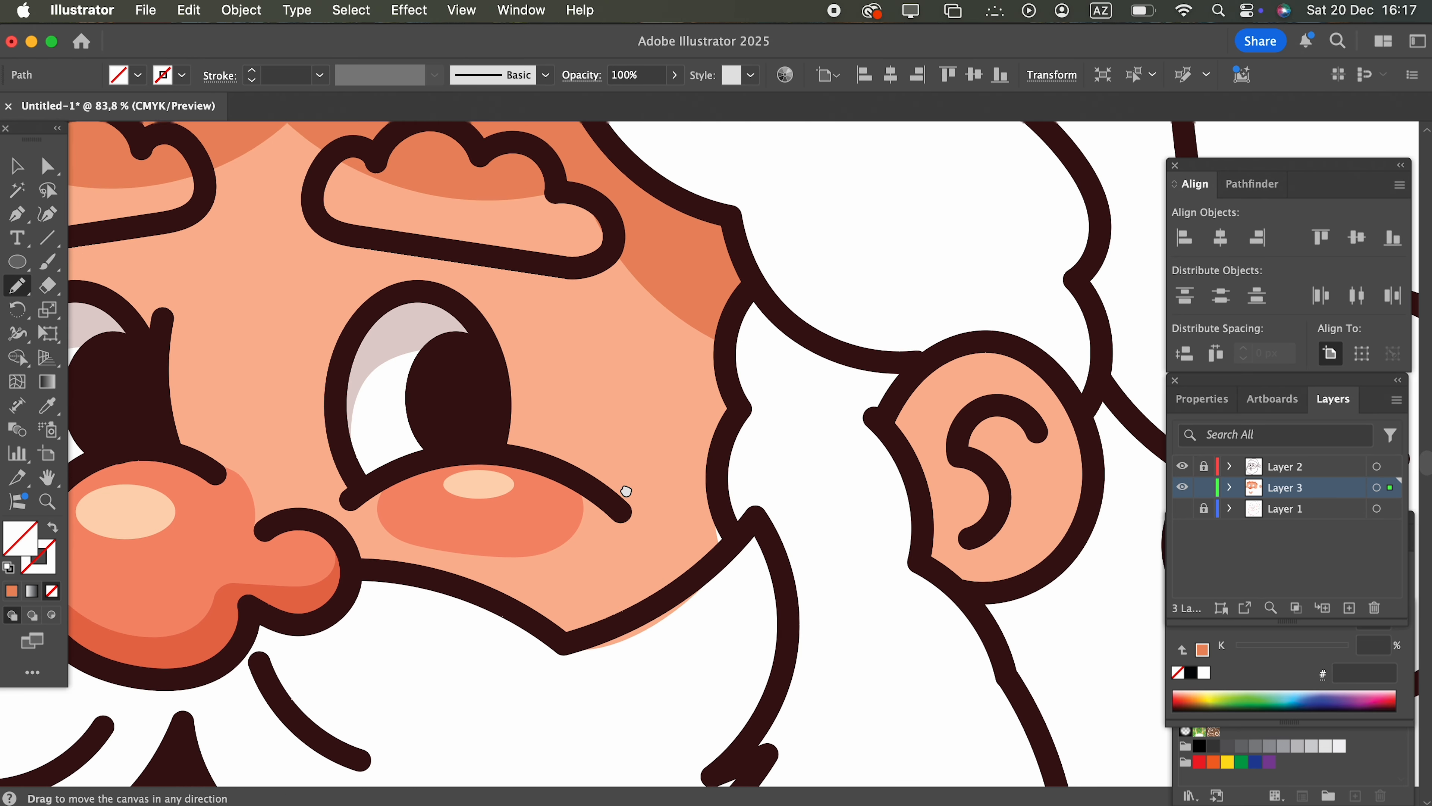
left_click(47, 405)
left_click(705, 282)
Reshape the cheek shadow's outer corner and lower edge with the Curvature tool so they tuck under the mustache outline.
key("z")
mouse_move(694, 354)
left_mouse_down()
mouse_move(540, 442)
mouse_move(681, 624)
mouse_move(886, 568)
left_mouse_up()
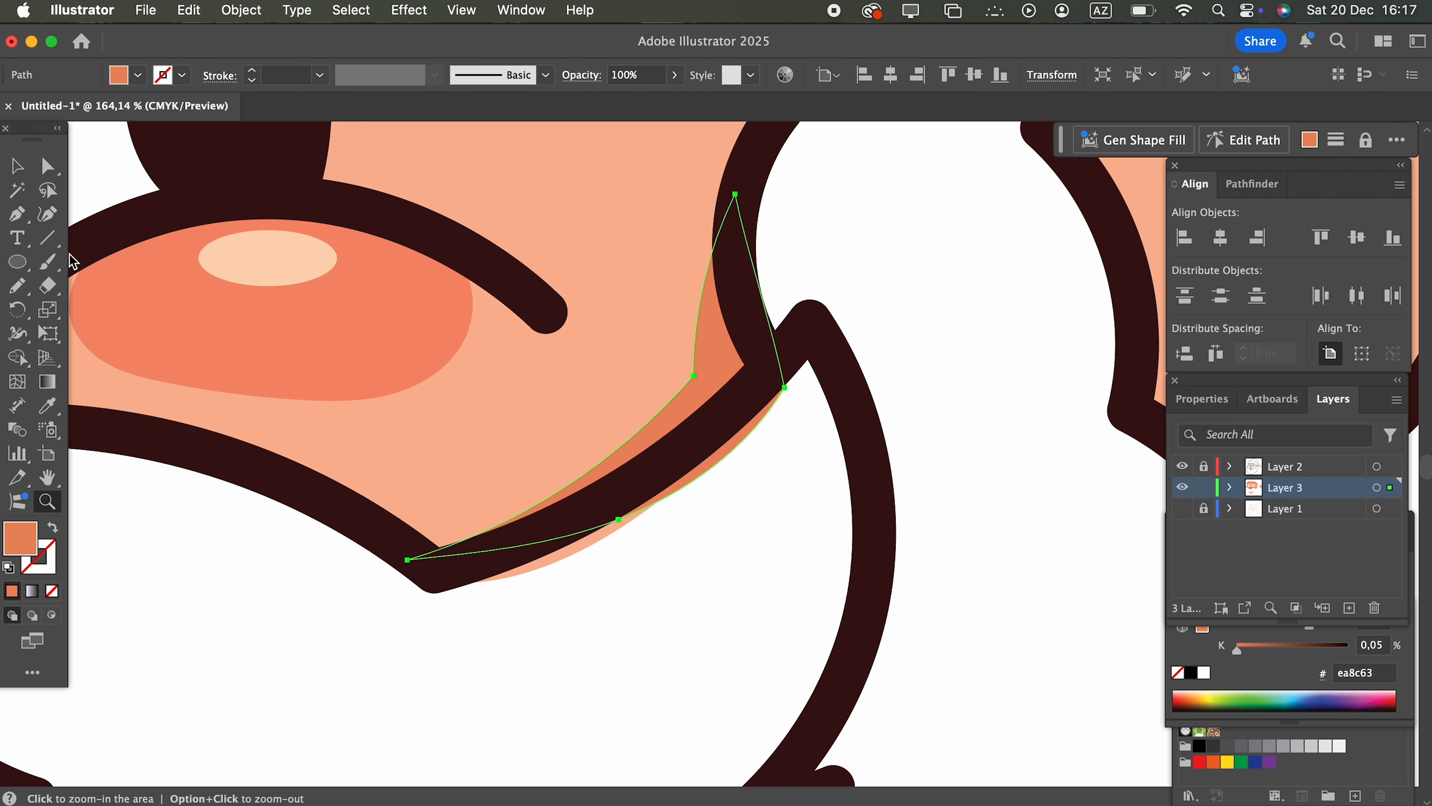
left_click(47, 214)
left_click_drag(785, 390, 779, 365)
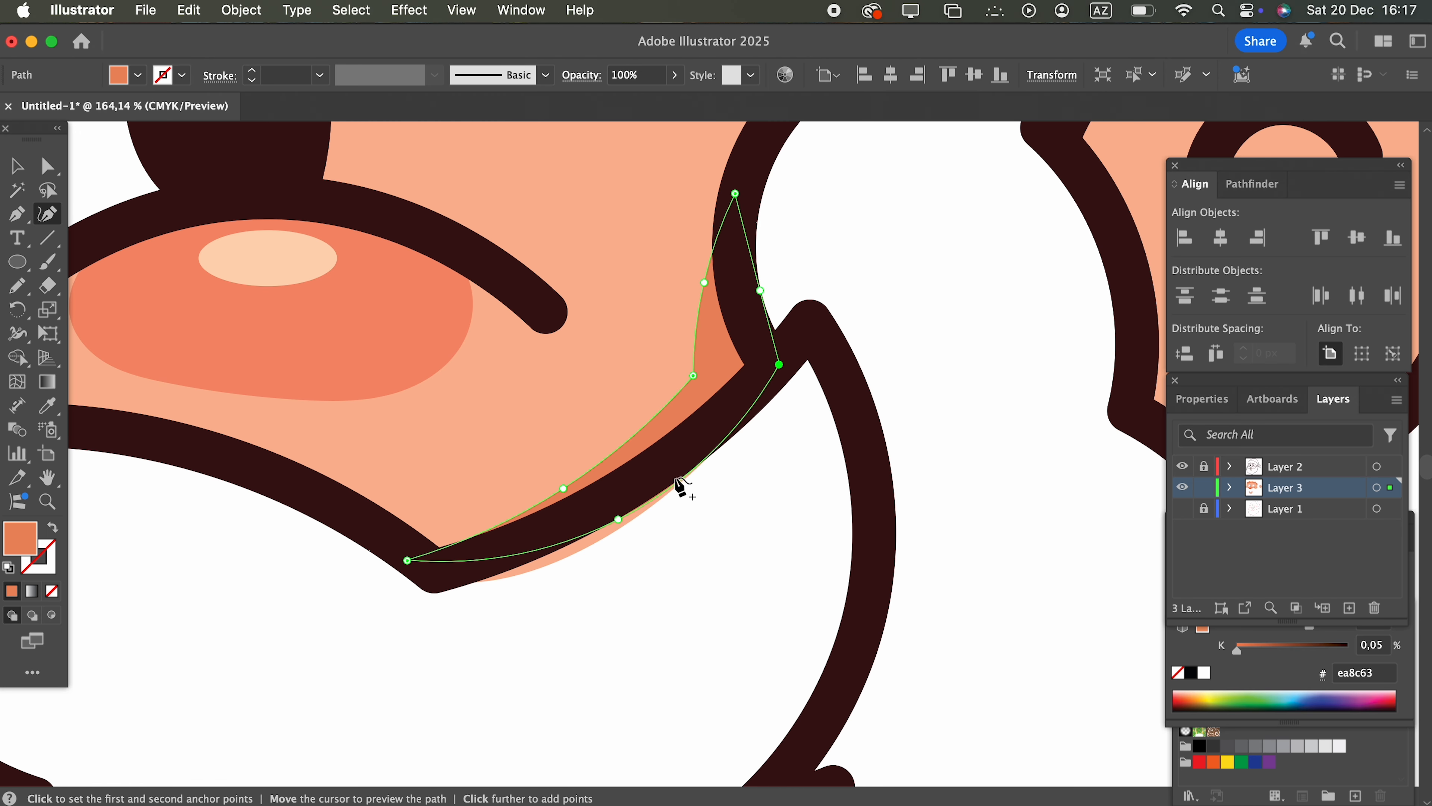
left_click_drag(618, 520, 113, 305)
Trace a pointed shadow beneath the inner end of the right-hand eyebrow and fill it with the sampled orange #ea8c63.
key("z")
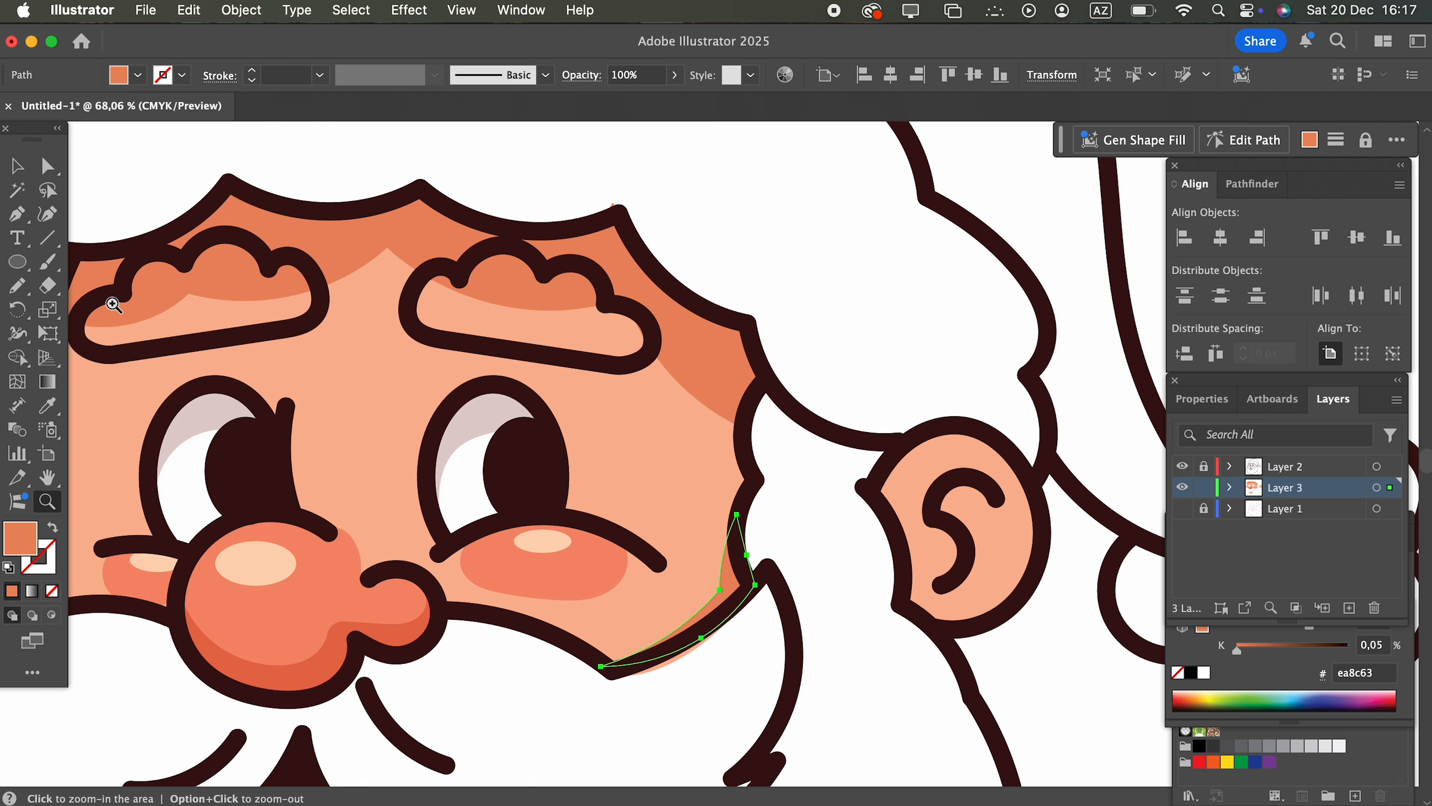
left_click(22, 287)
left_click_drag(409, 351, 735, 326)
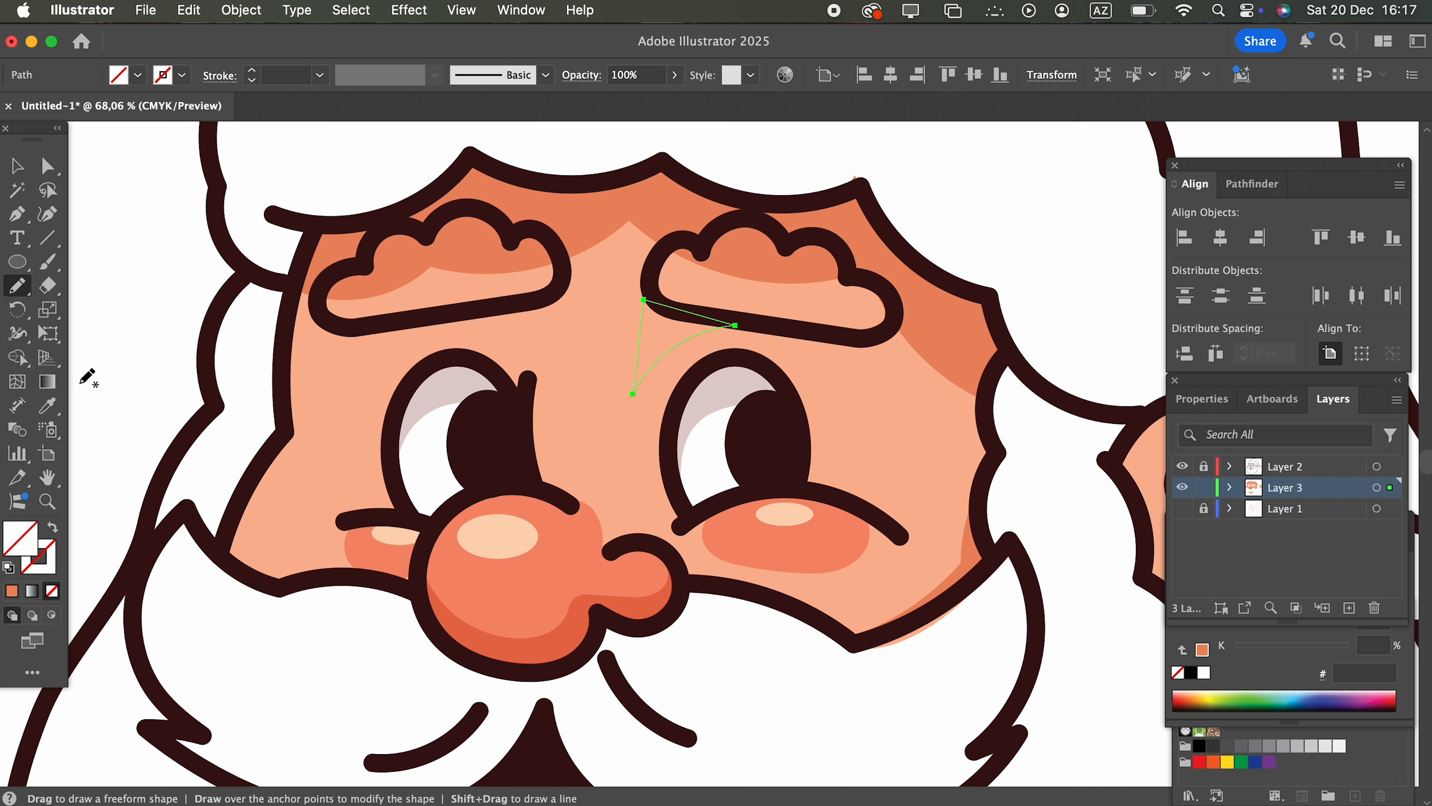
left_click(47, 406)
left_click(639, 213)
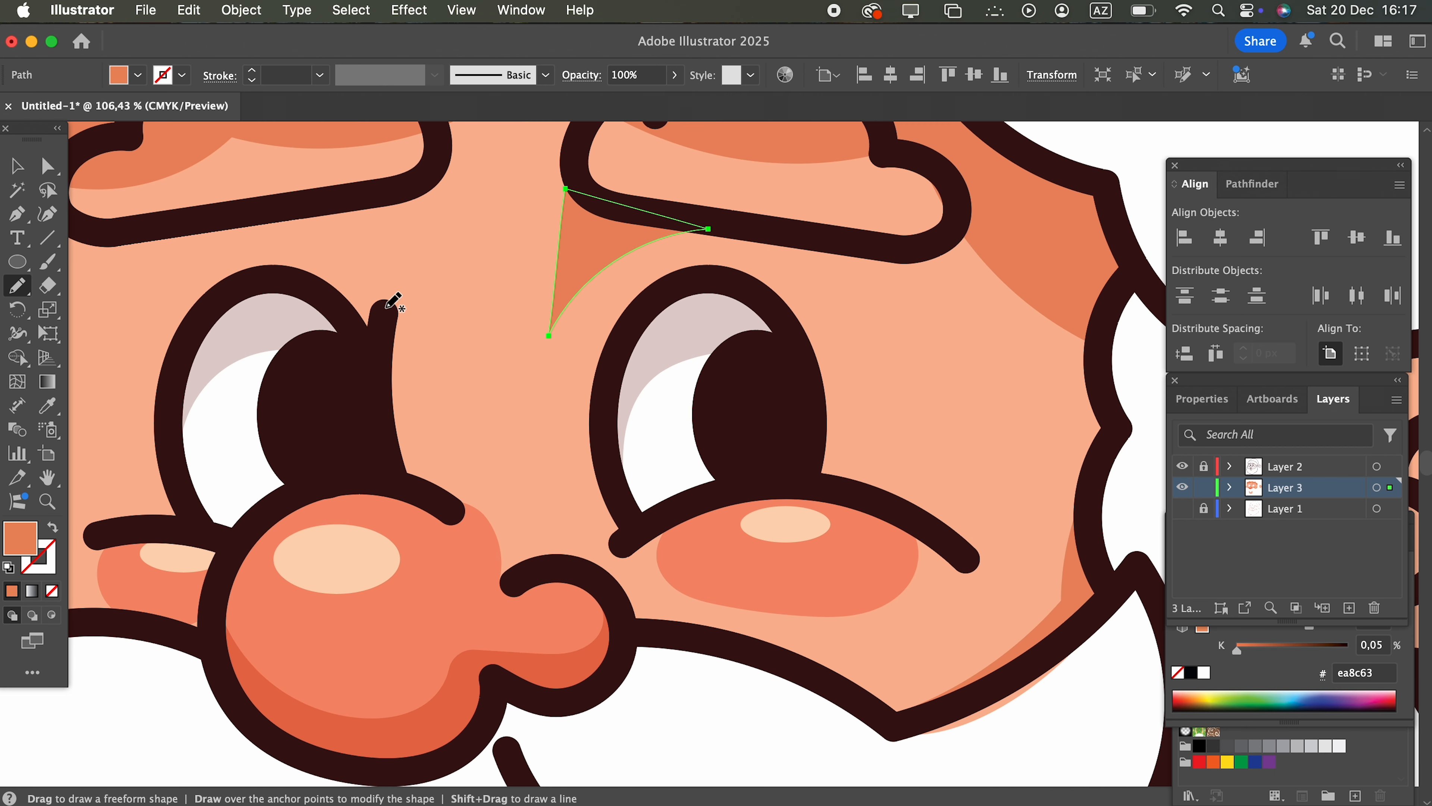
Trace a matching curved shadow beneath the left-hand eyebrow's inner end and fill it with the other brow shadow's sampled orange.
mouse_move(407, 244)
left_mouse_down()
mouse_move(407, 187)
mouse_move(290, 203)
left_mouse_up()
left_click_drag(386, 288, 385, 306)
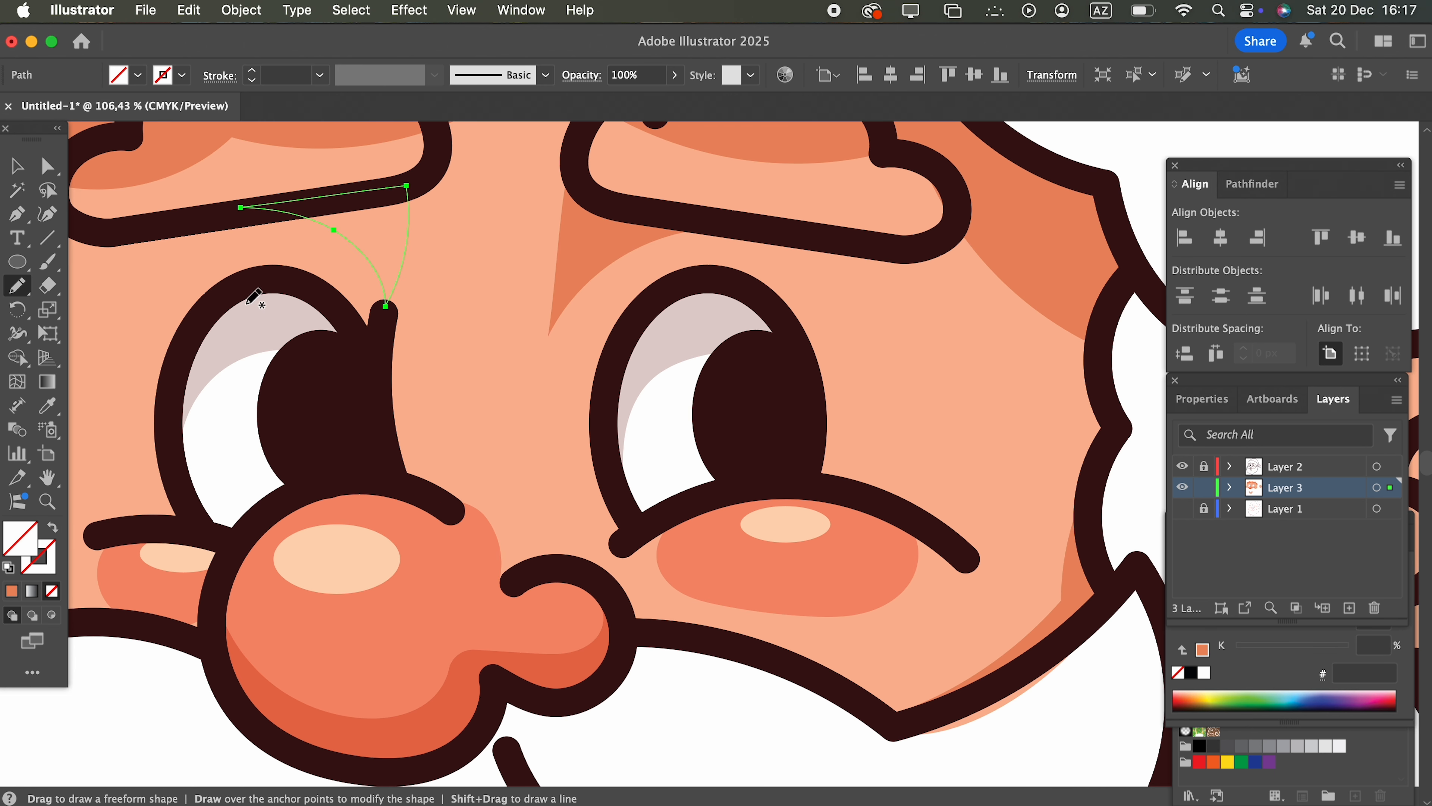
left_click(48, 408)
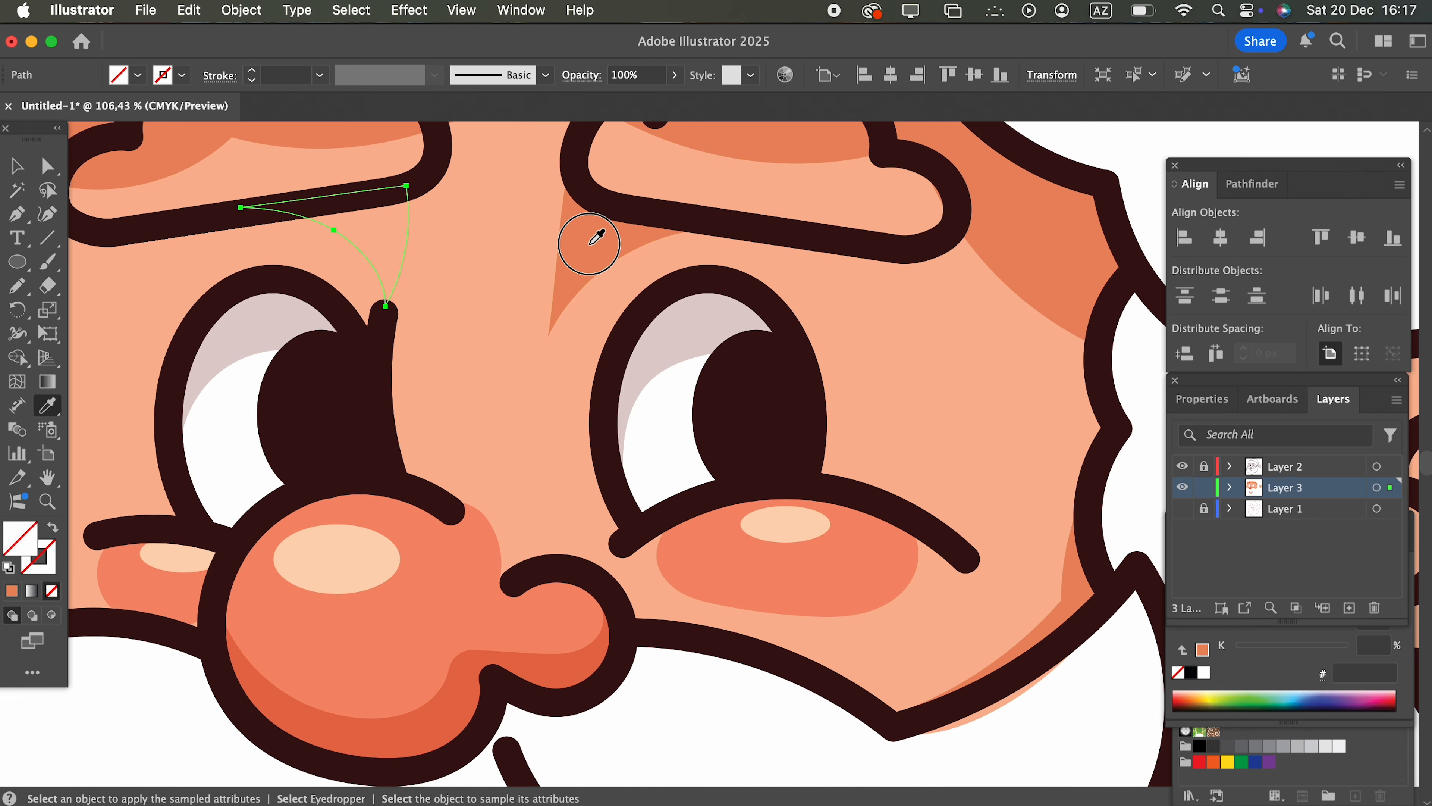
left_click(599, 243)
Trace a closed shadow inside the right-hand ear along its inner curl and fill it with the current orange.
key("z")
left_click_drag(599, 242, 310, 319)
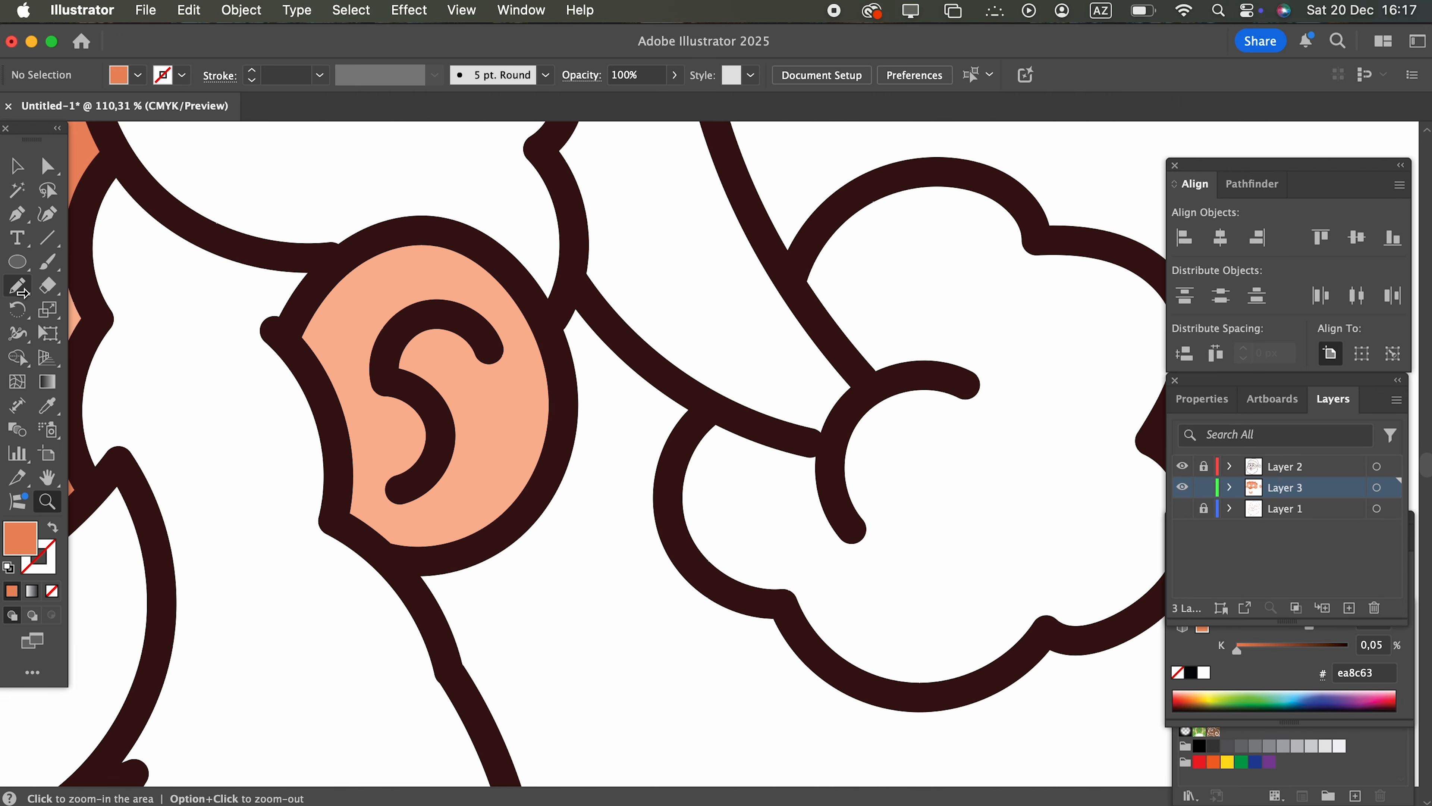
left_click(18, 287)
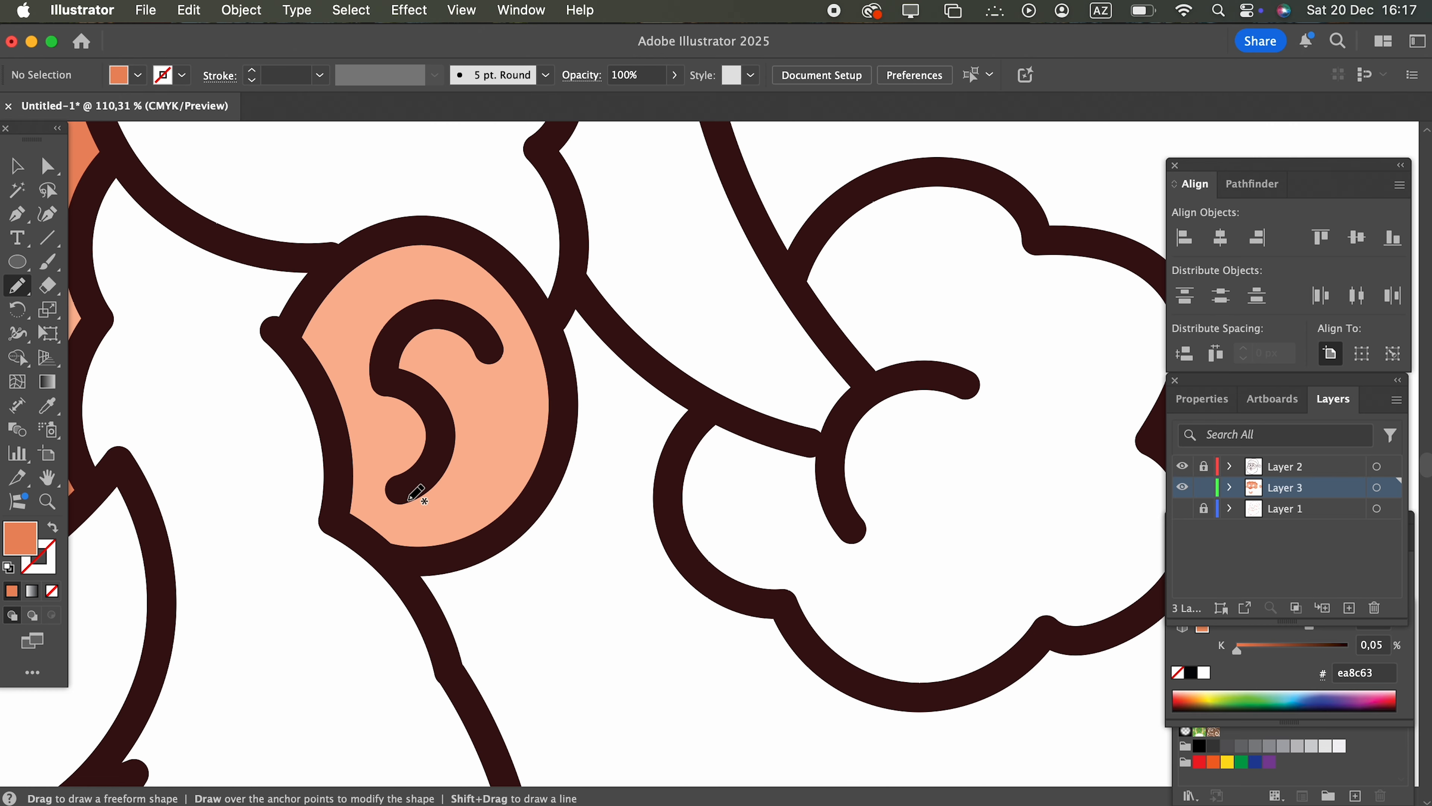
mouse_move(417, 485)
left_mouse_down()
mouse_move(400, 378)
mouse_move(489, 349)
left_mouse_up()
left_click_drag(482, 488, 400, 498)
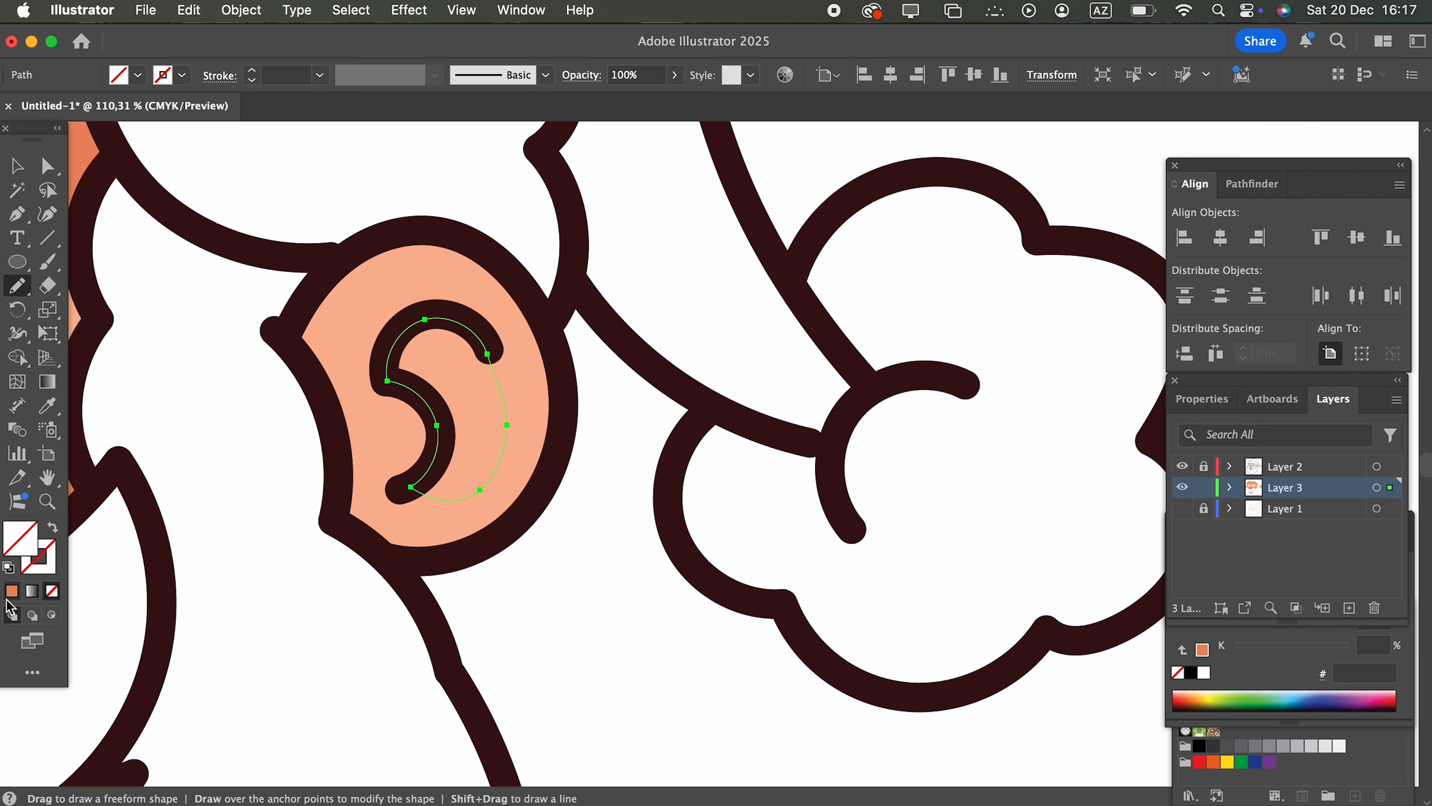
left_click(12, 591)
Trace a larger shadow across the lower part of the right-hand ear and fill it with the sampled orange #ea8c63.
left_click_drag(504, 427, 476, 487)
key("super+a")
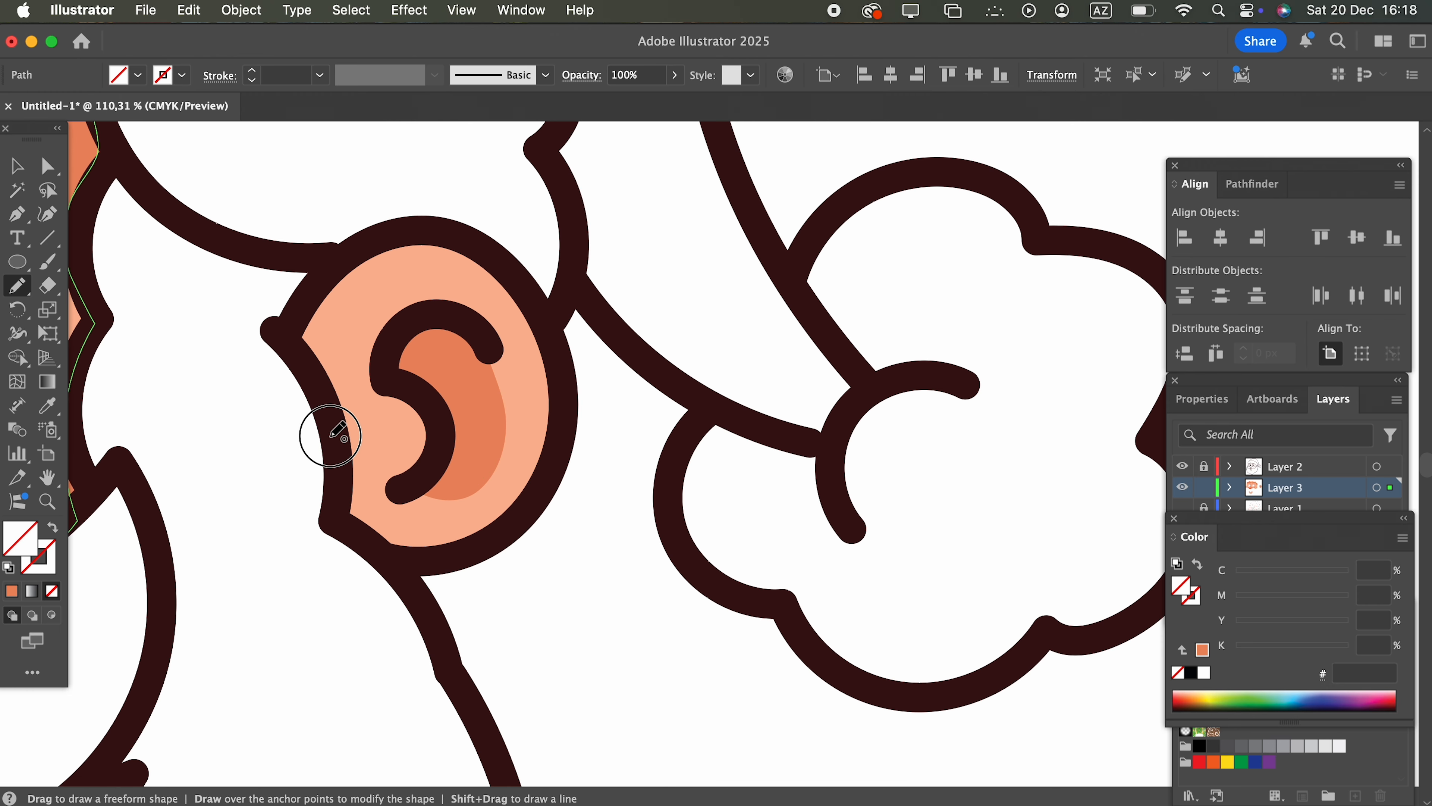
left_click(47, 405)
left_click(409, 400)
Trace a shadow on the left-hand side of the chin beneath the mustache and fill it with the orange #ea8c63.
key("z")
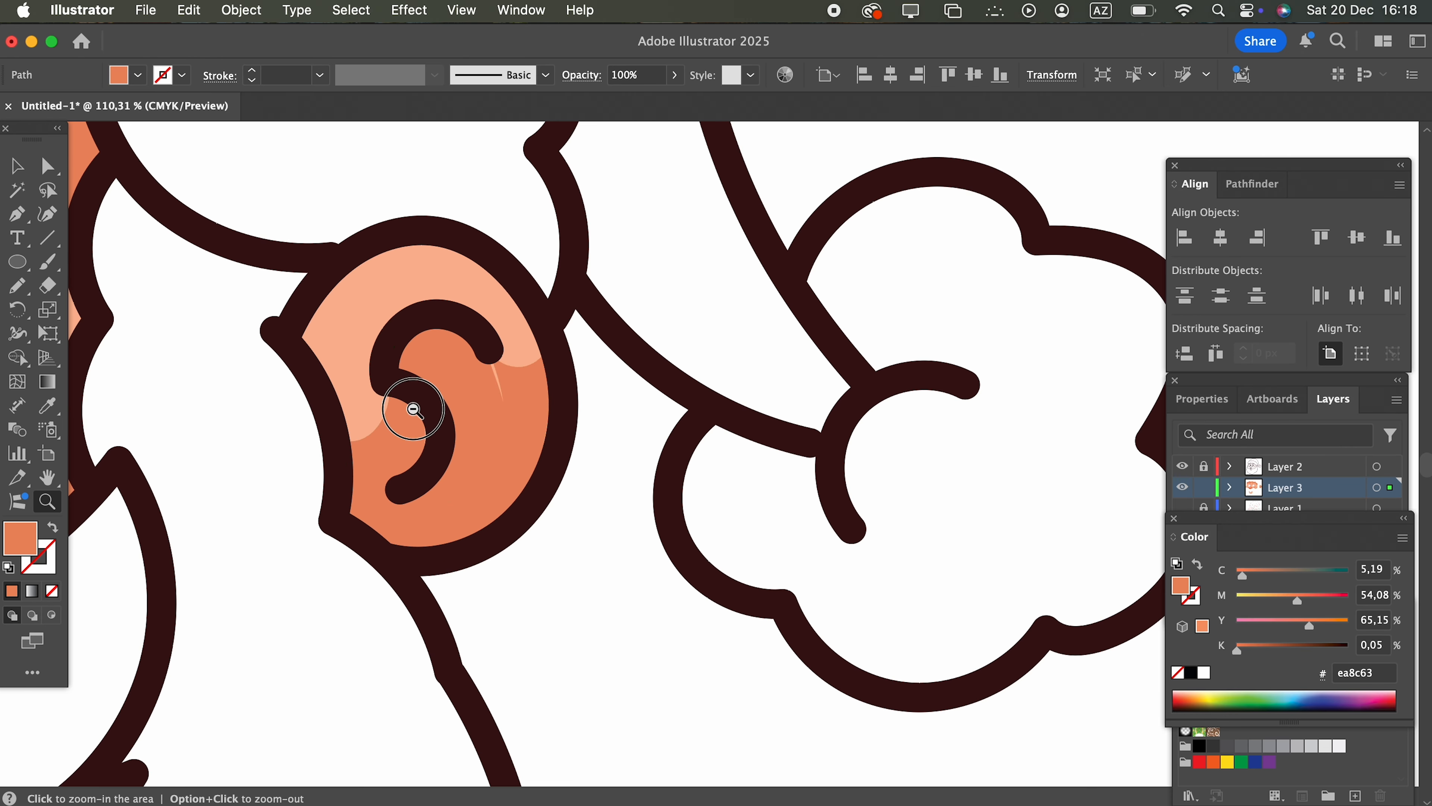
left_click(409, 400, "alt")
left_click(121, 438)
left_click(17, 293)
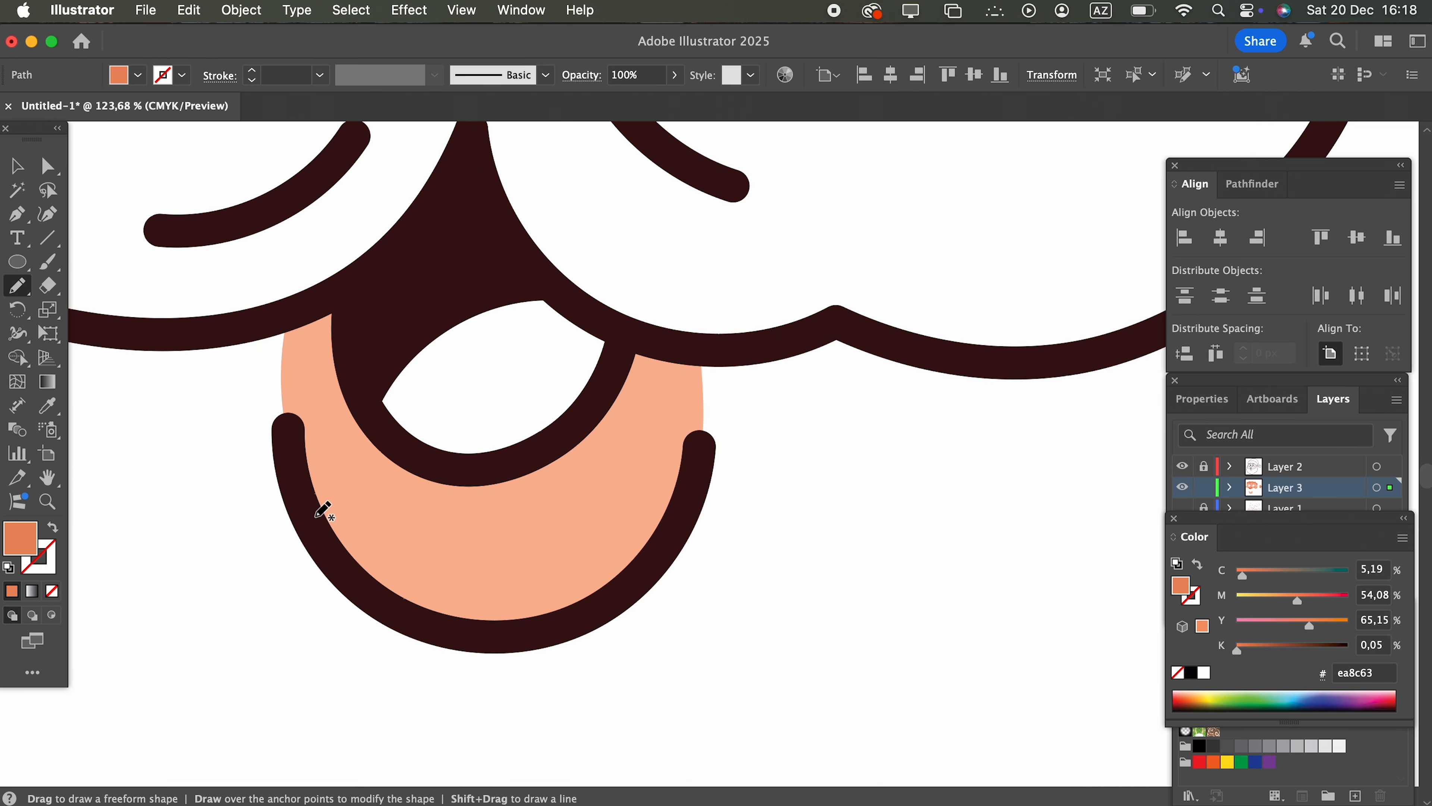
key("slash")
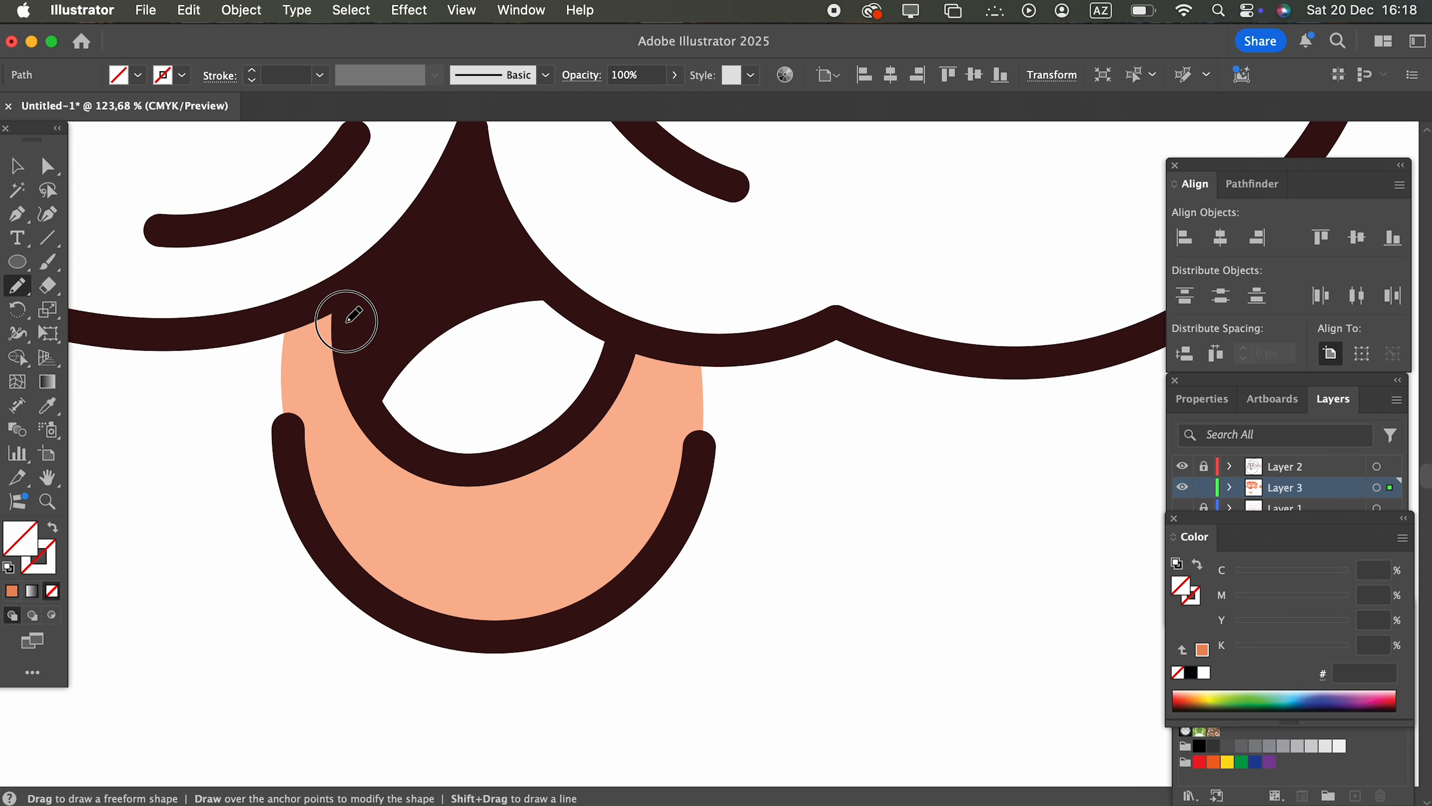
left_click_drag(293, 477, 315, 514)
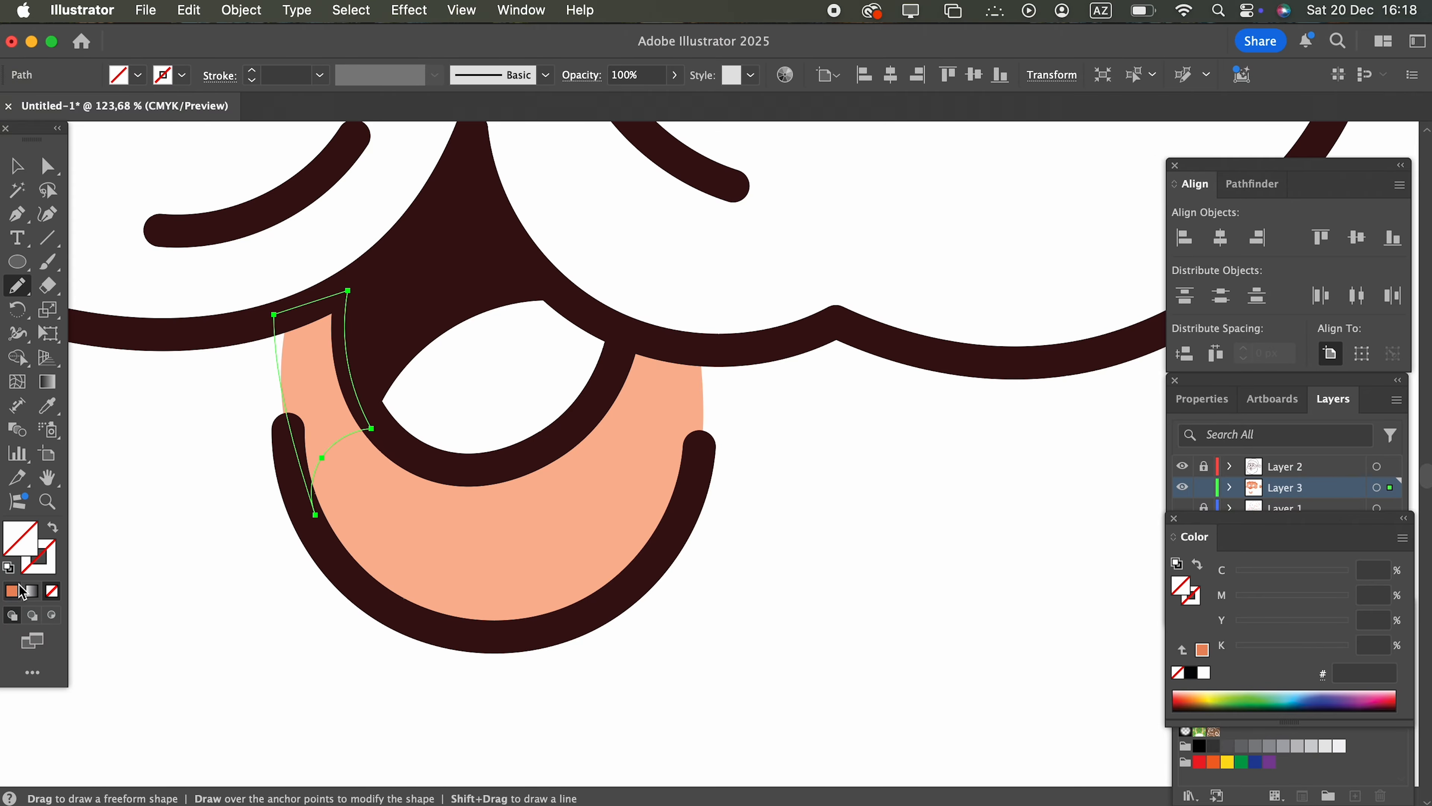
left_click(11, 591)
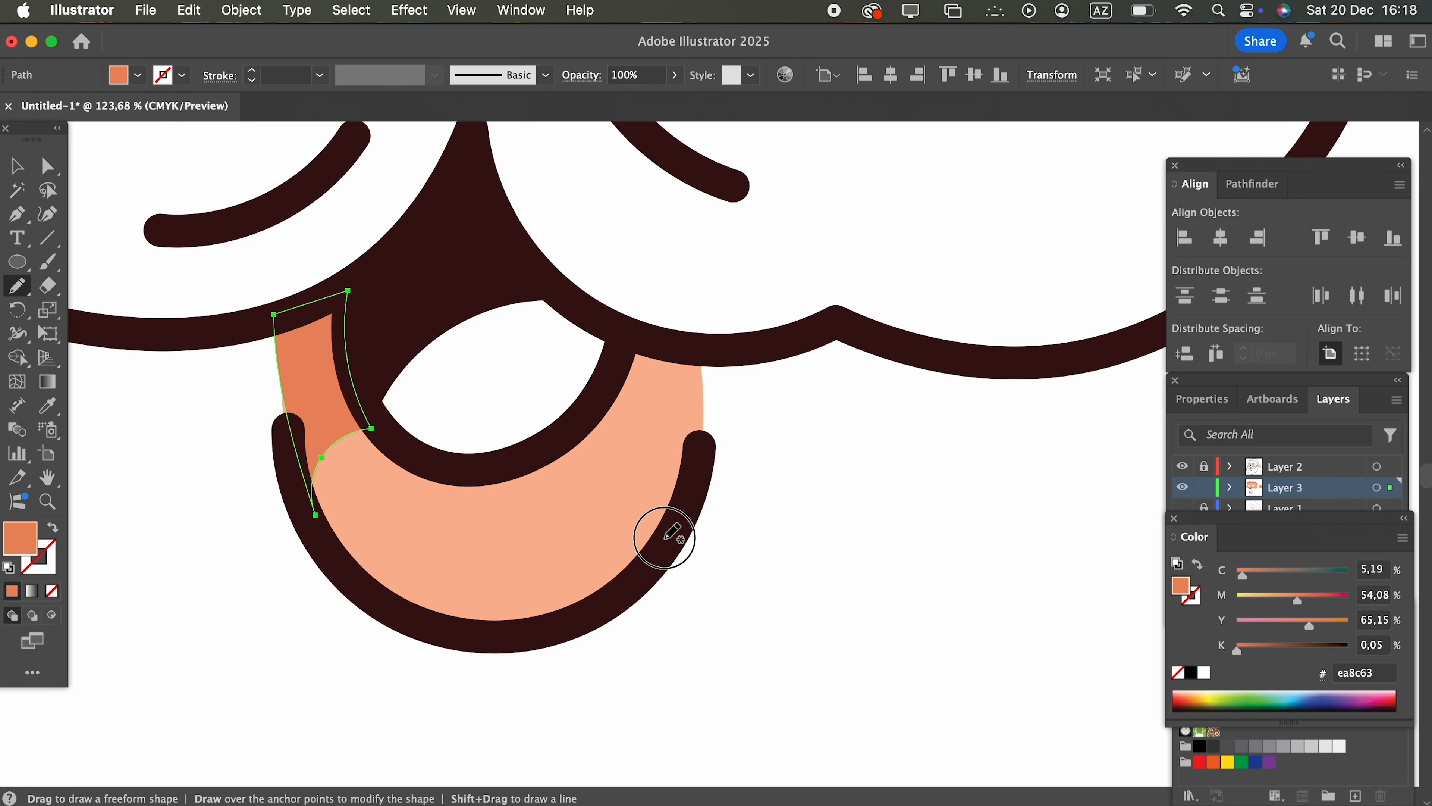
Trace a matching shadow on the right-hand side of the chin beneath the mustache and fill it with the same orange.
key("super+shift+a")
left_click_drag(717, 340, 664, 537)
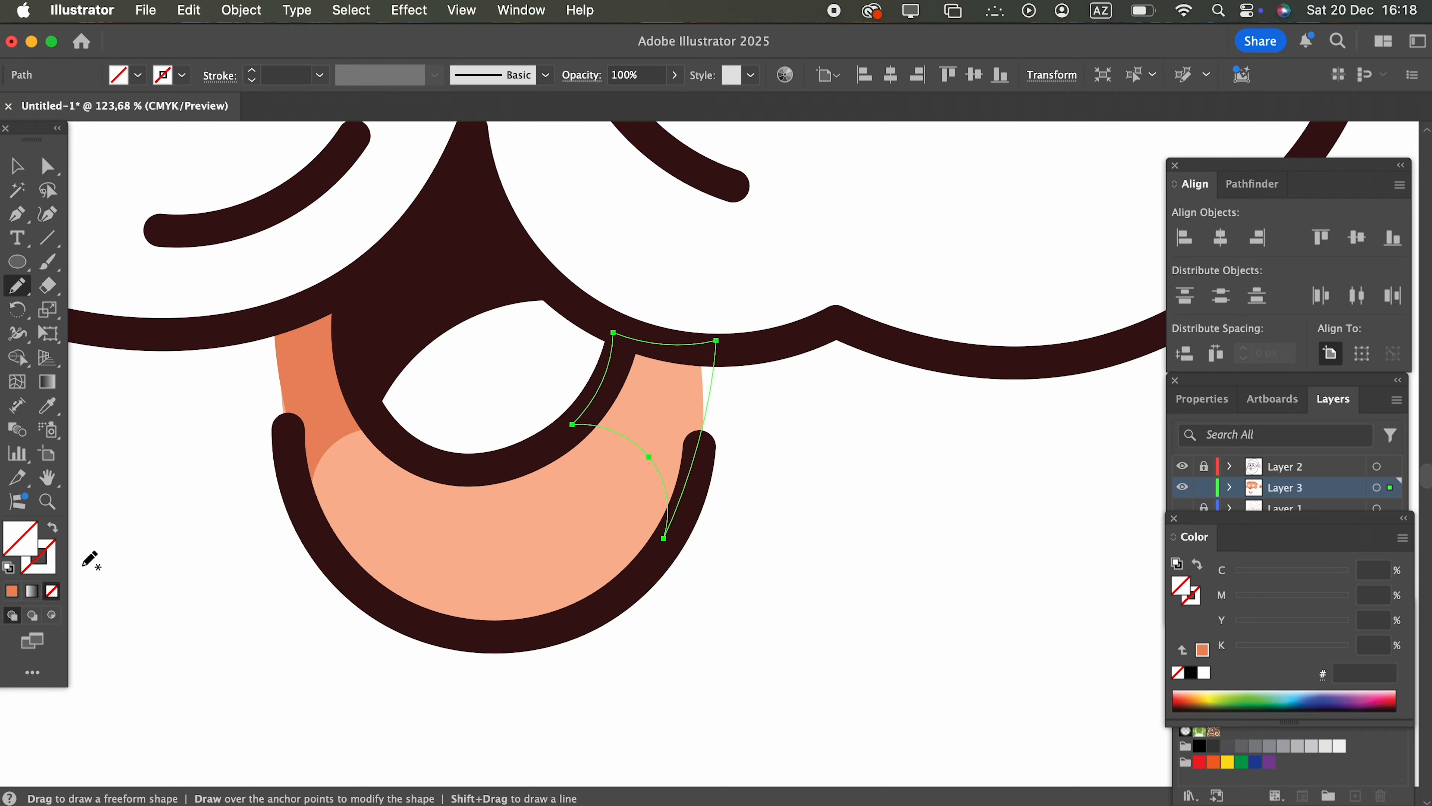
left_click(11, 590)
Draw a curved, rounded highlight across the lower lip below the mouth and fill it with the pale pink #fff1eb.
left_click_drag(612, 516, 659, 516)
left_click(19, 296)
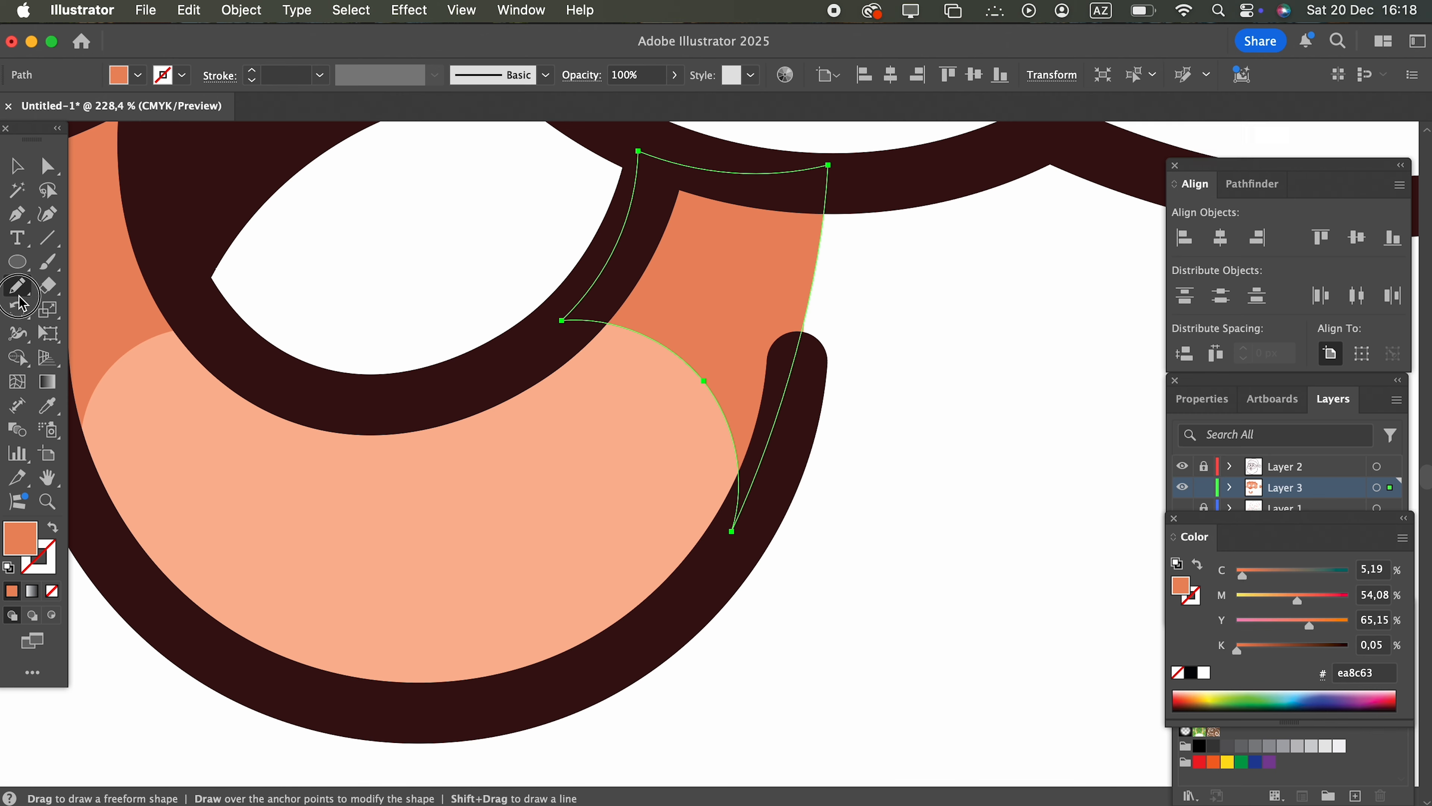
left_click_drag(443, 473, 319, 468)
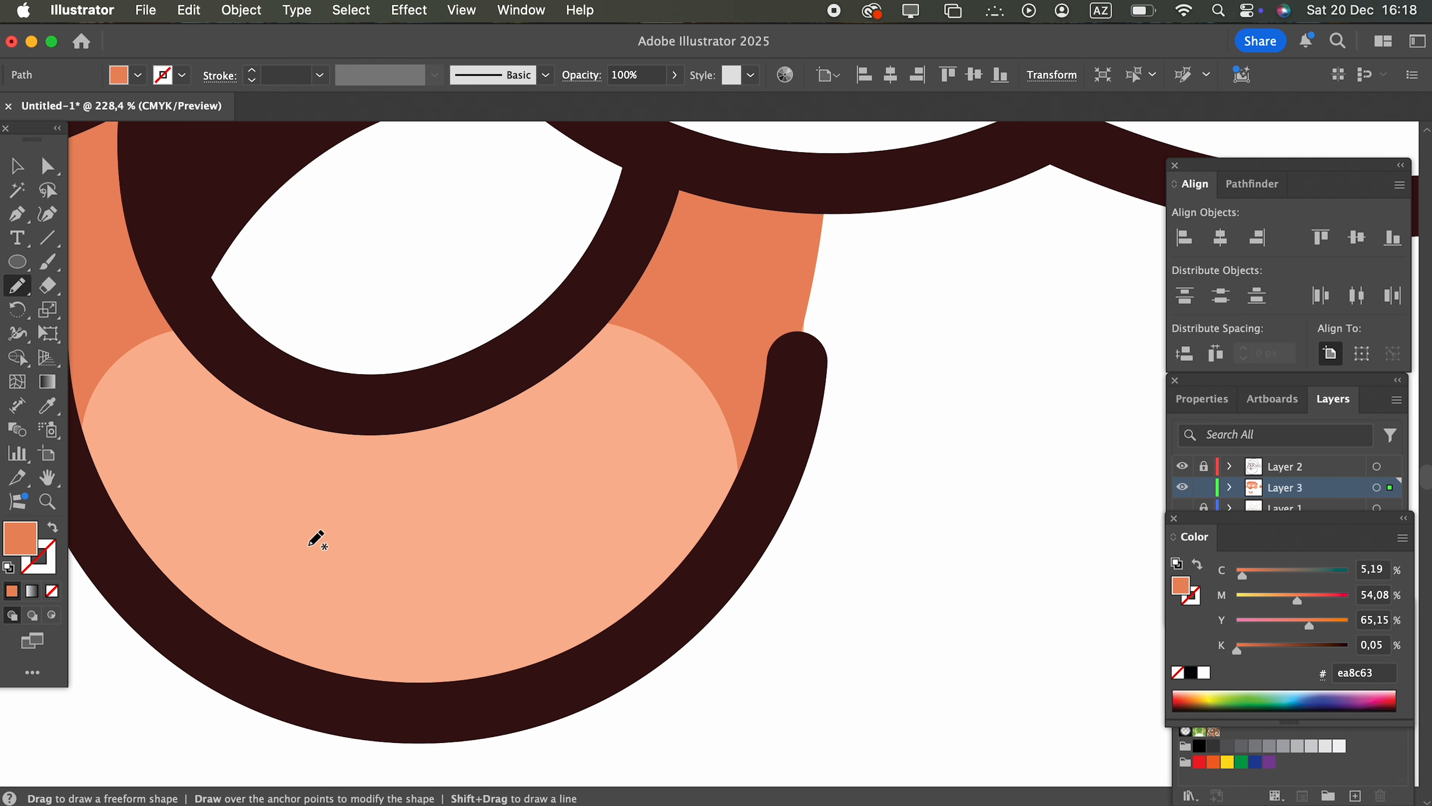
left_click_drag(308, 546, 309, 545)
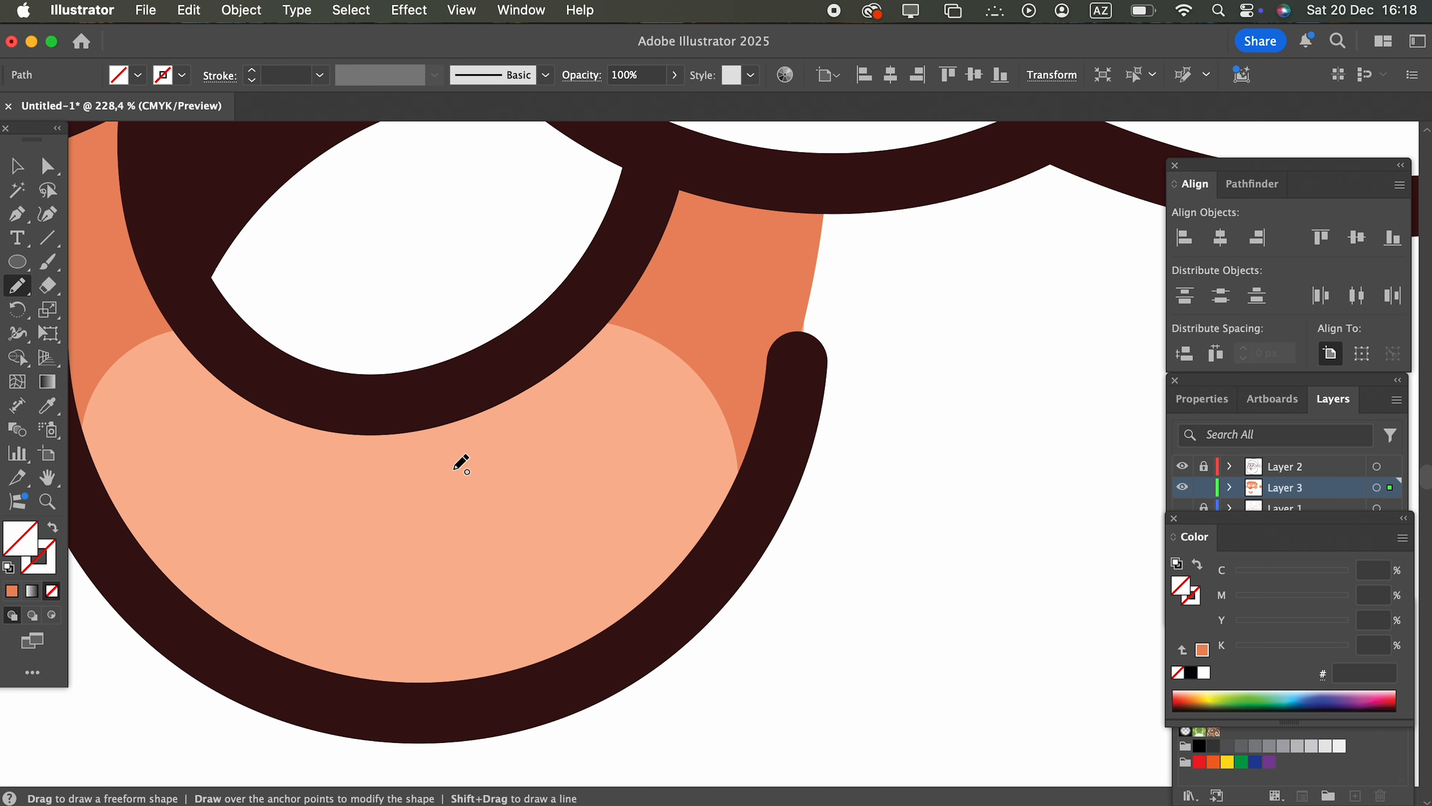
double_click(9, 545)
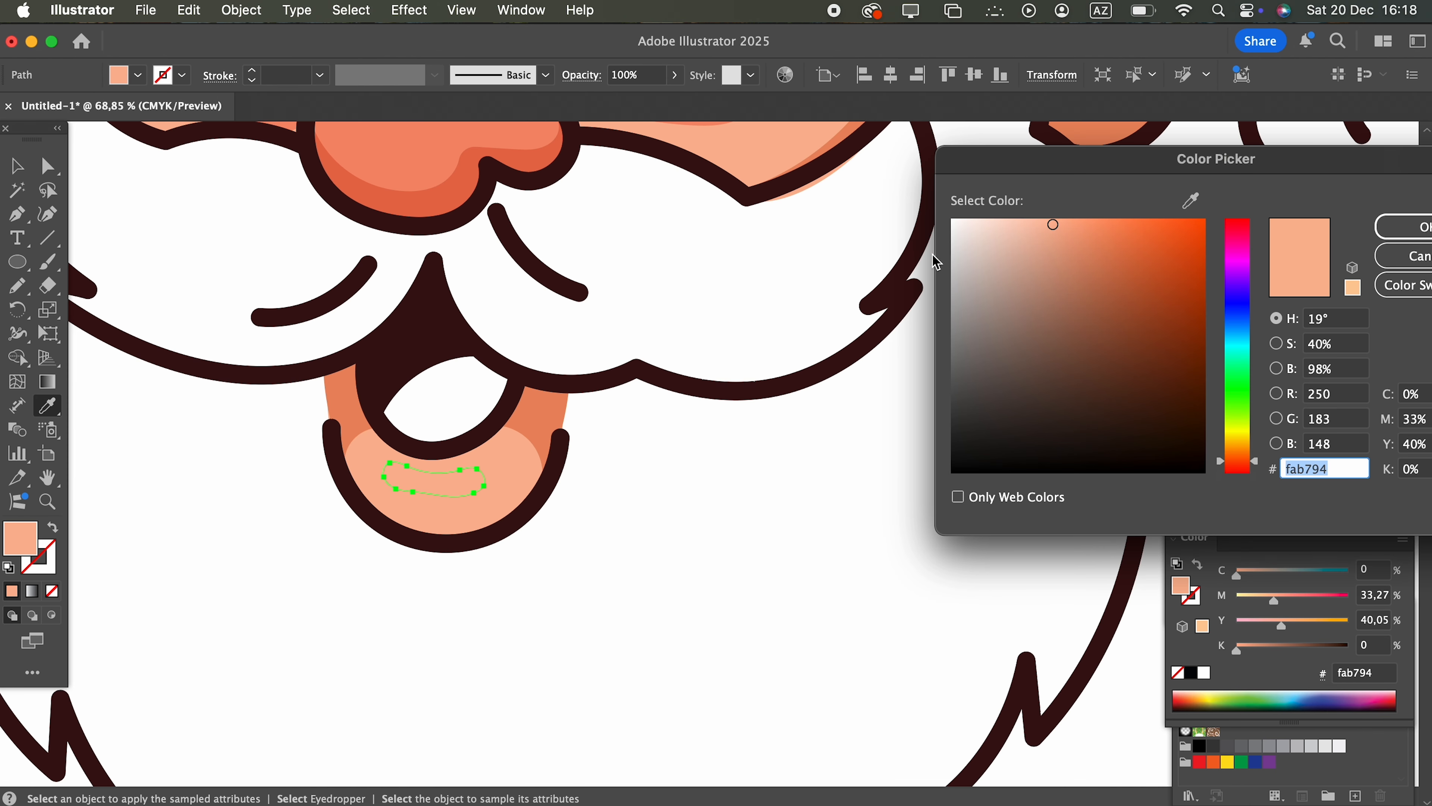
left_click_drag(975, 225, 972, 206)
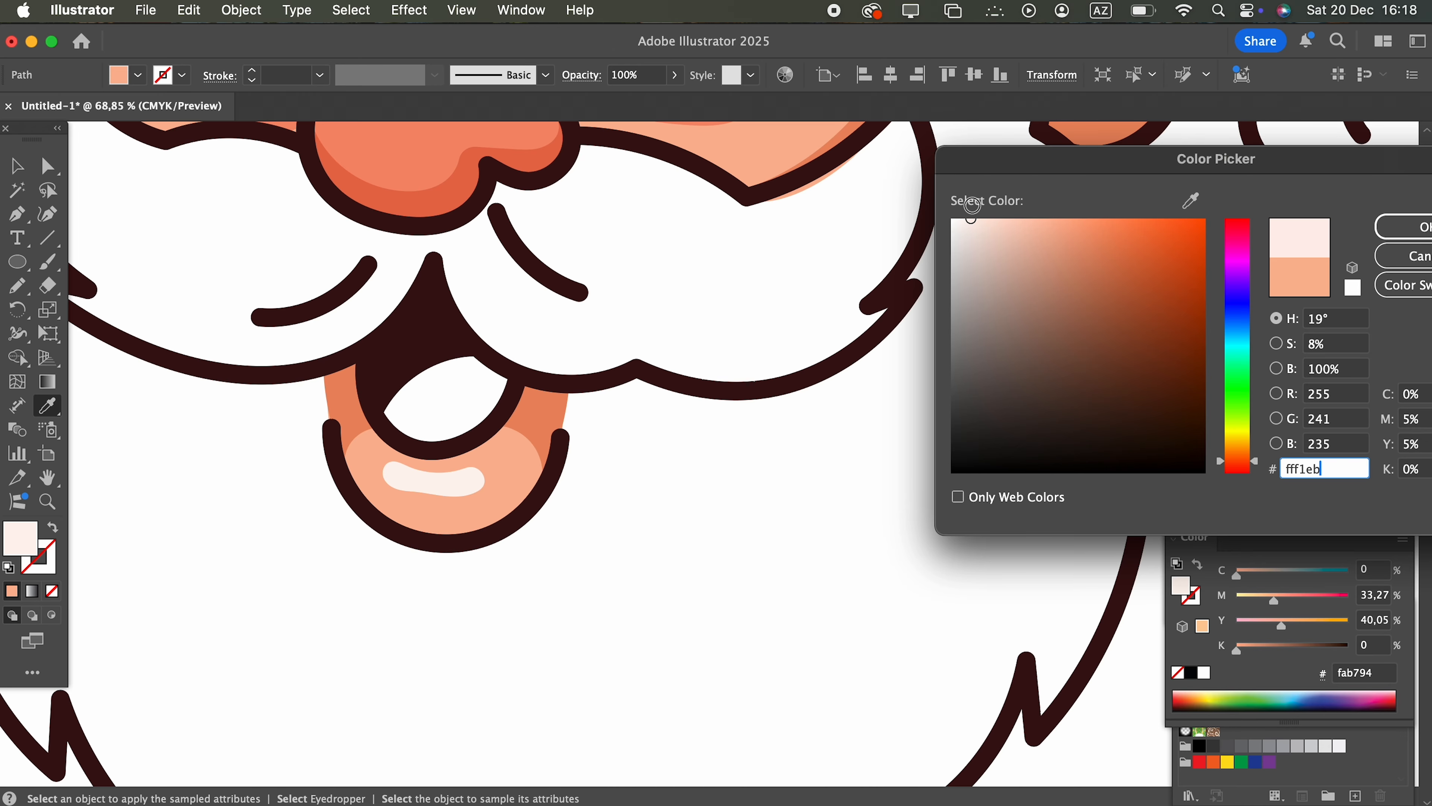
left_click(1428, 231)
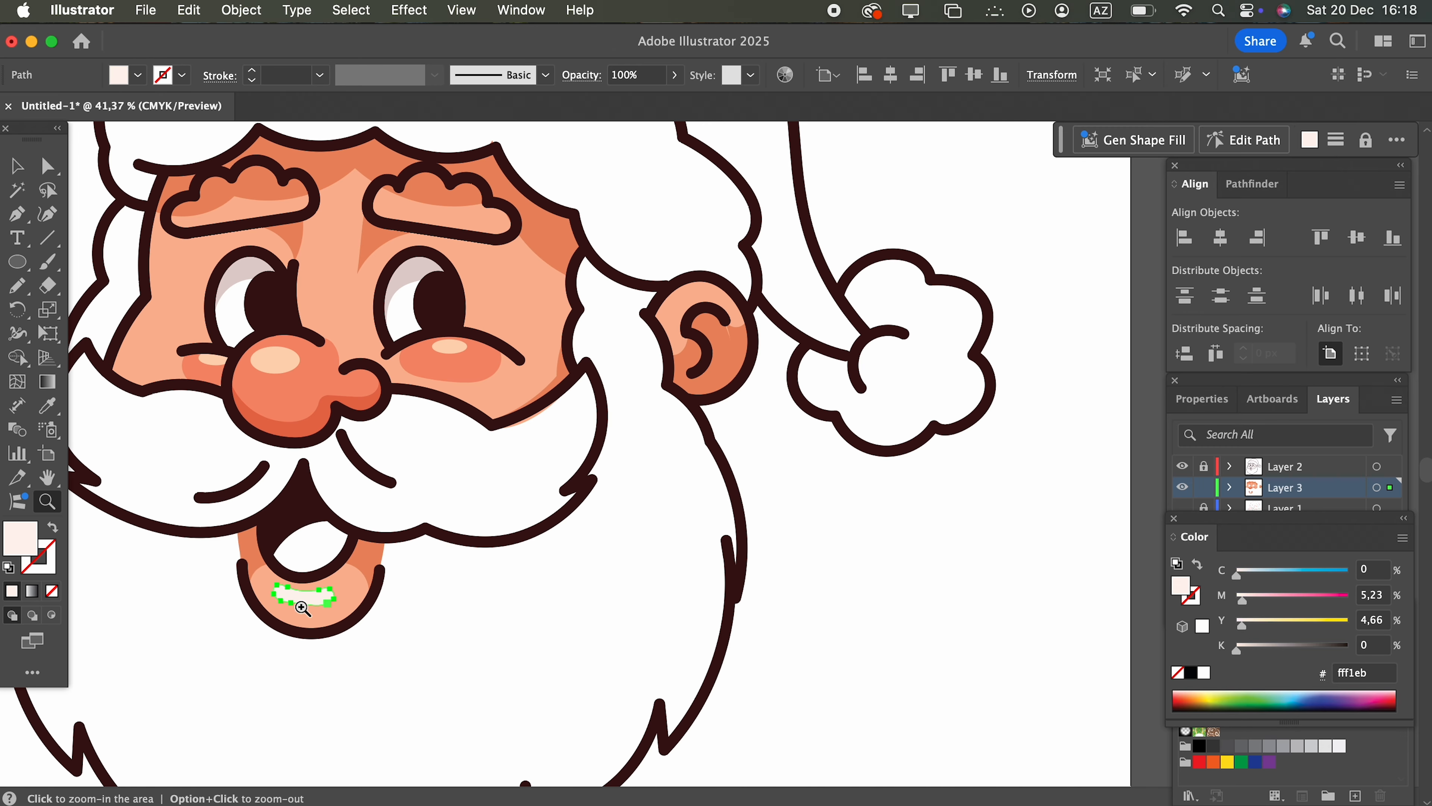
Deselect the highlight and trace a closed tongue shape around the white area inside the mouth.
left_click_drag(302, 605, 705, 637)
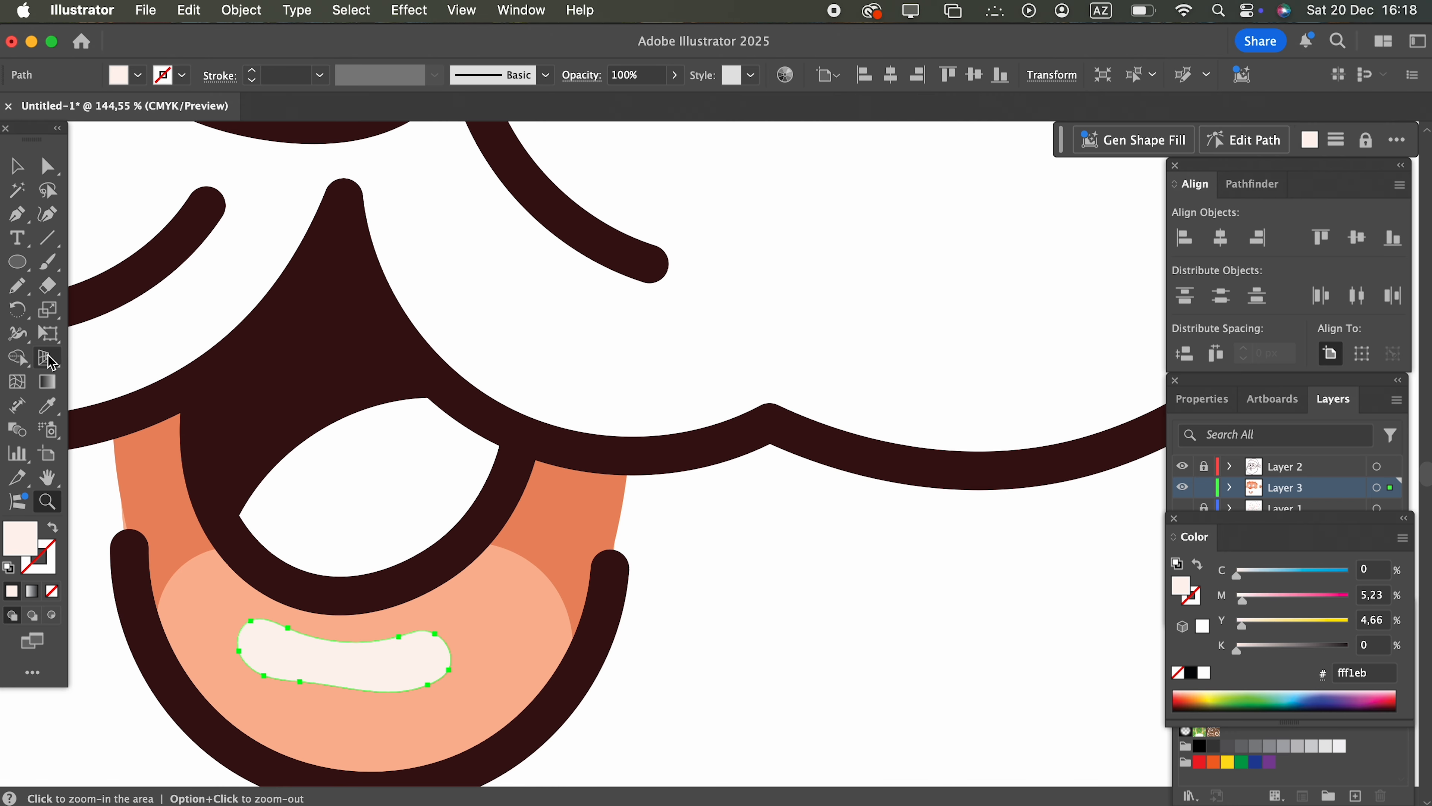
left_click(25, 286)
key("super+shift+a")
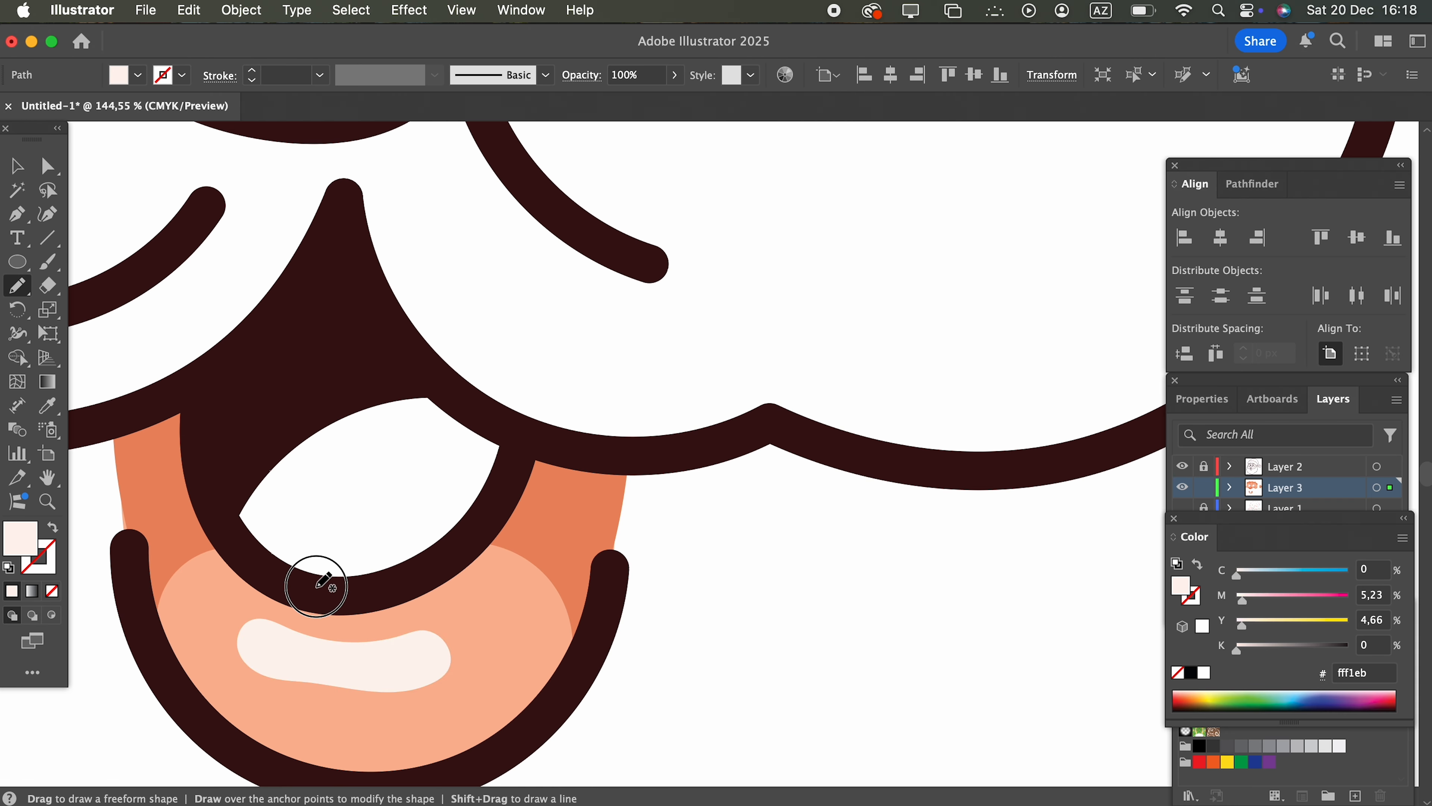
mouse_move(285, 425)
left_mouse_down()
mouse_move(443, 388)
mouse_move(526, 436)
left_mouse_up()
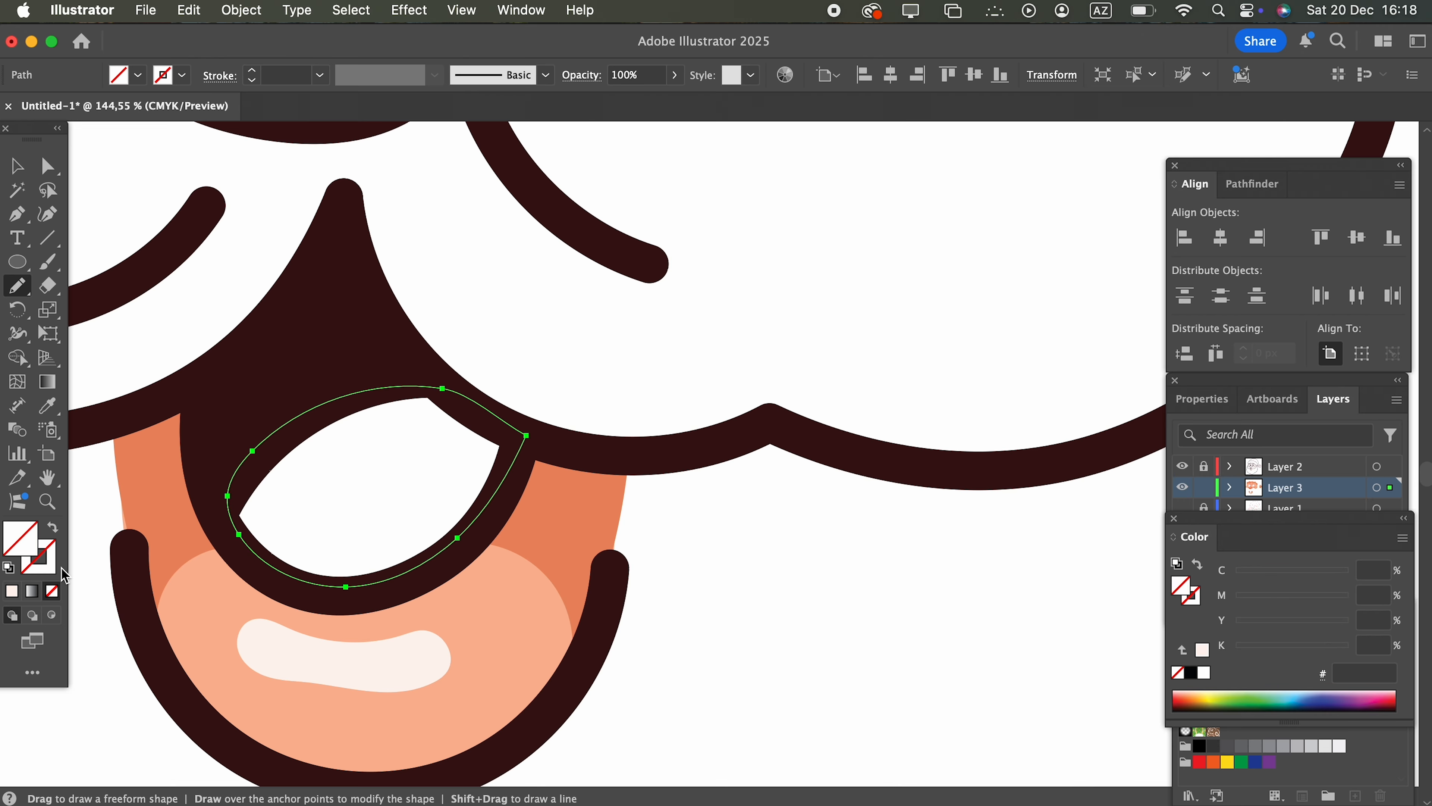
Fill the tongue shape with the dark red #ba0f0f and deselect it.
double_click(36, 550)
left_click_drag(1235, 441, 1237, 461)
left_click(1159, 343)
left_click_drag(1243, 271, 1240, 222)
left_click(1184, 288)
key("Return")
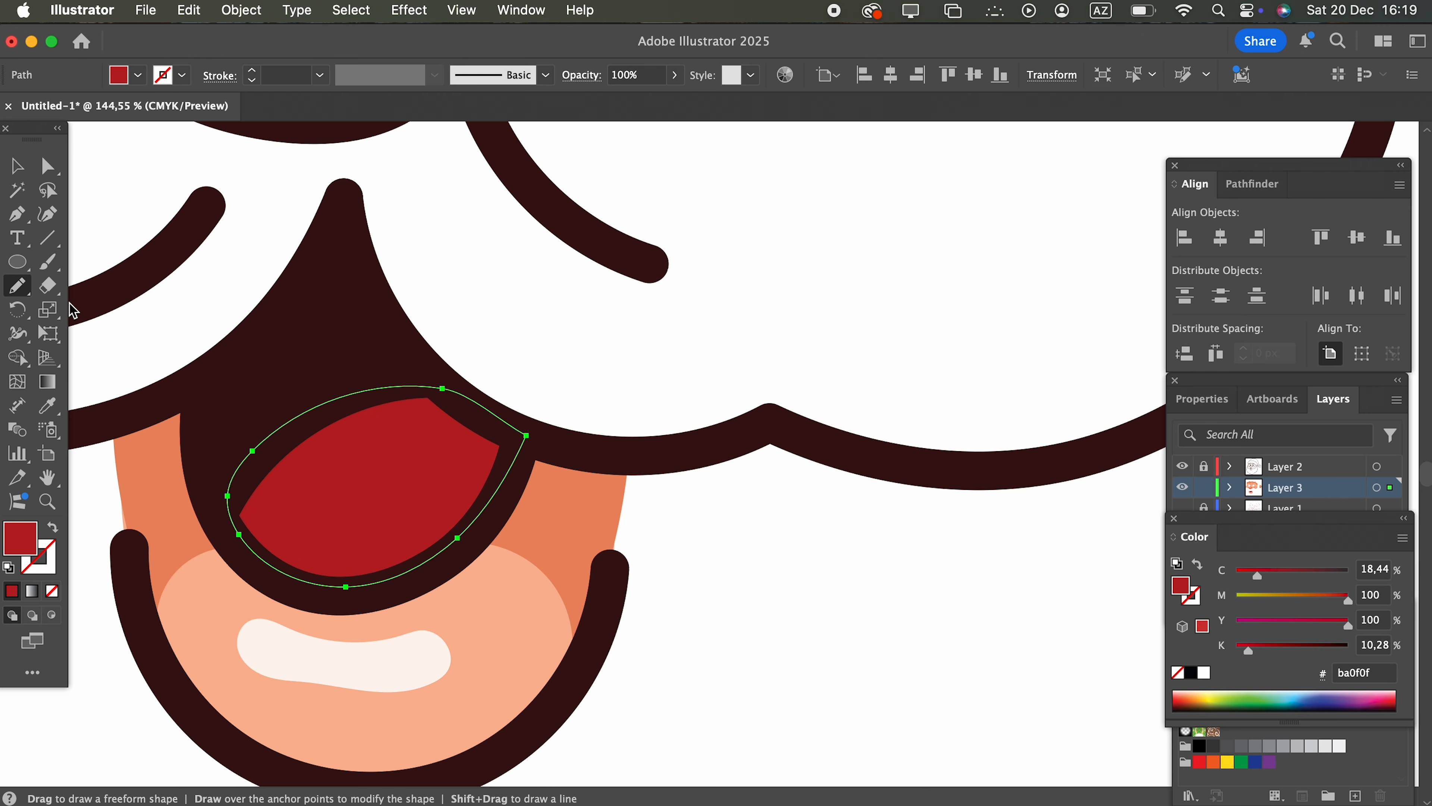
left_click(18, 166)
left_click(521, 299)
Trace a shadow with a notched inner edge along the tongue's upper and right-hand sides and fill it with the darker red #840606.
left_click(21, 288)
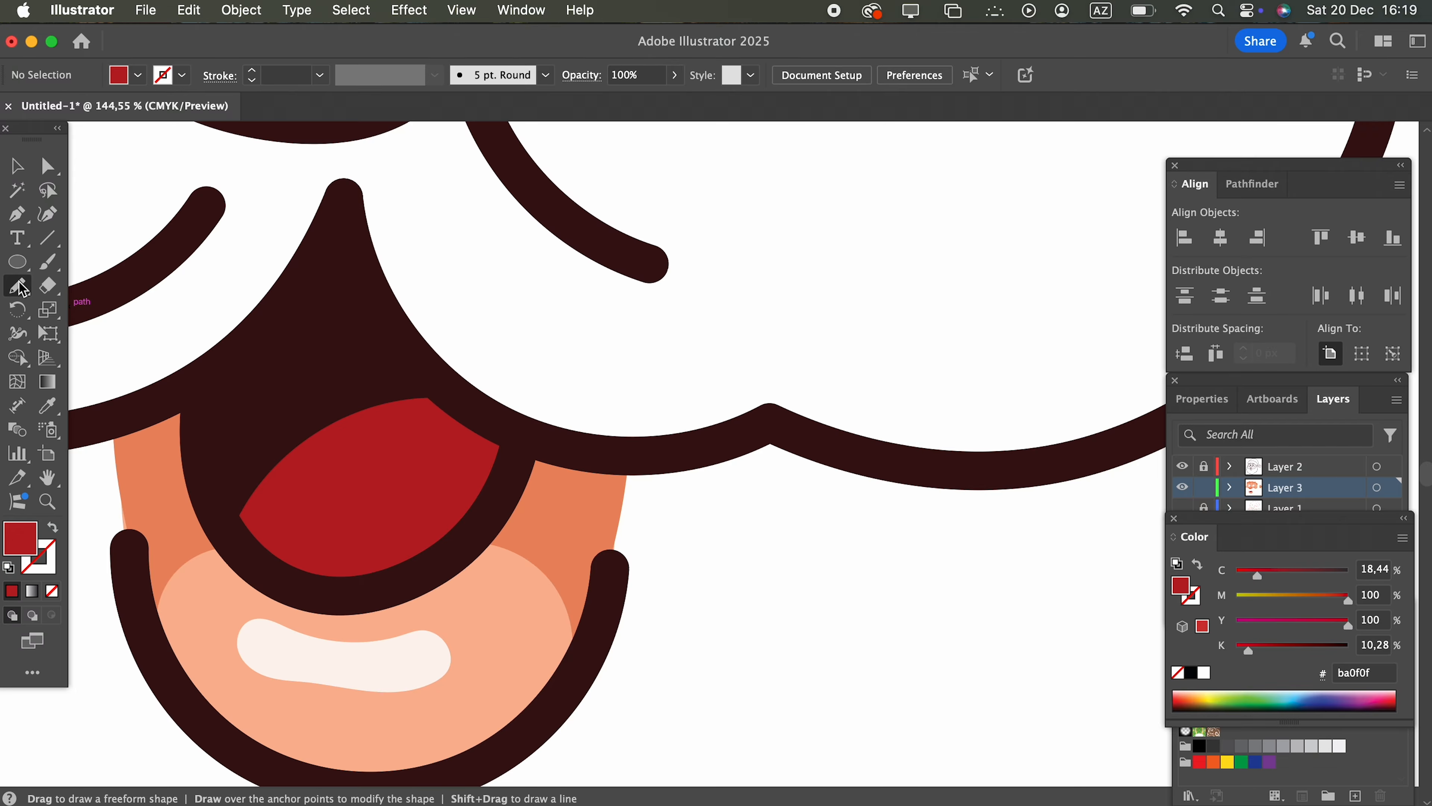
left_click_drag(367, 458, 403, 429)
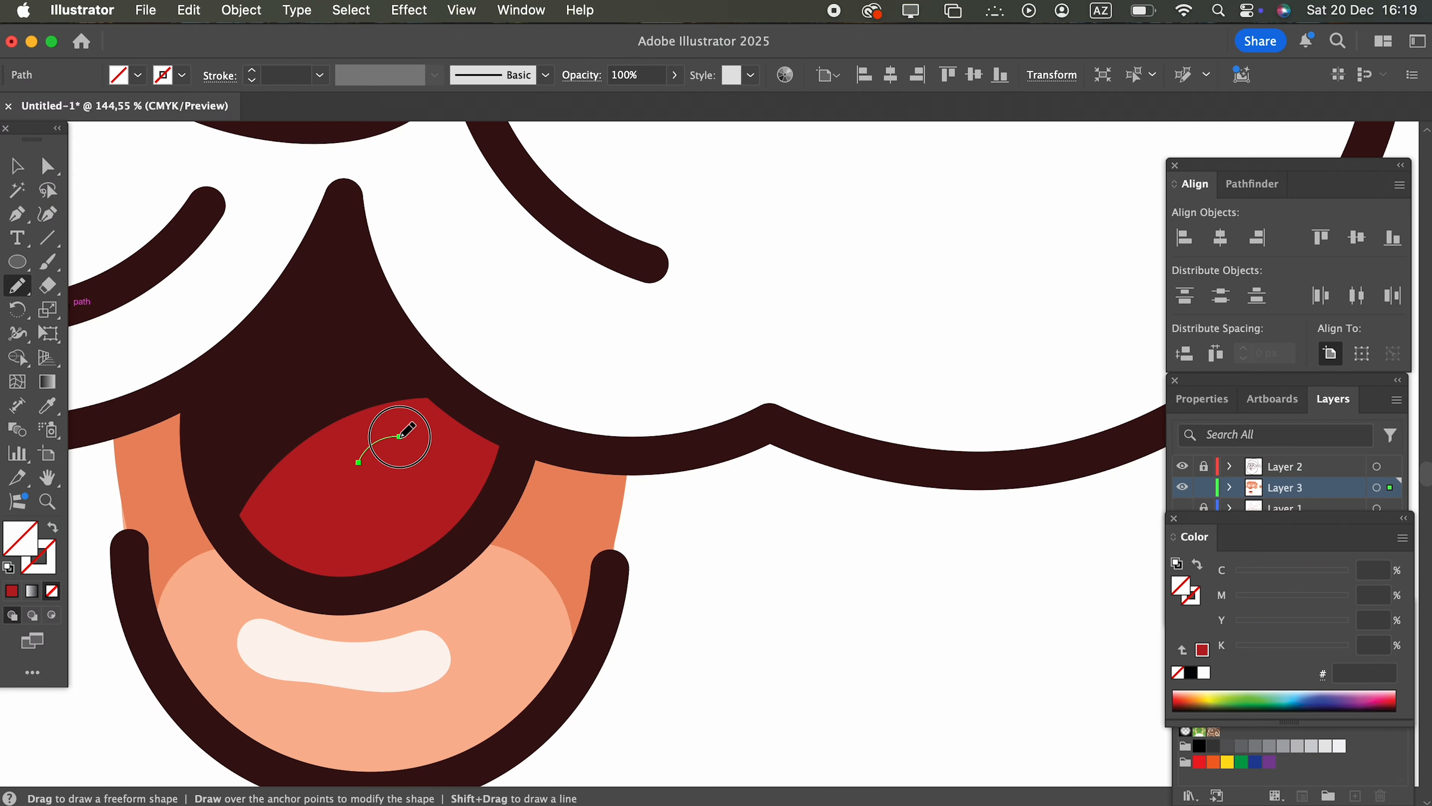
mouse_move(361, 588)
left_mouse_down()
mouse_move(469, 544)
mouse_move(514, 418)
mouse_move(353, 370)
mouse_move(278, 416)
mouse_move(248, 479)
mouse_move(304, 442)
mouse_move(361, 461)
mouse_move(351, 590)
left_mouse_up()
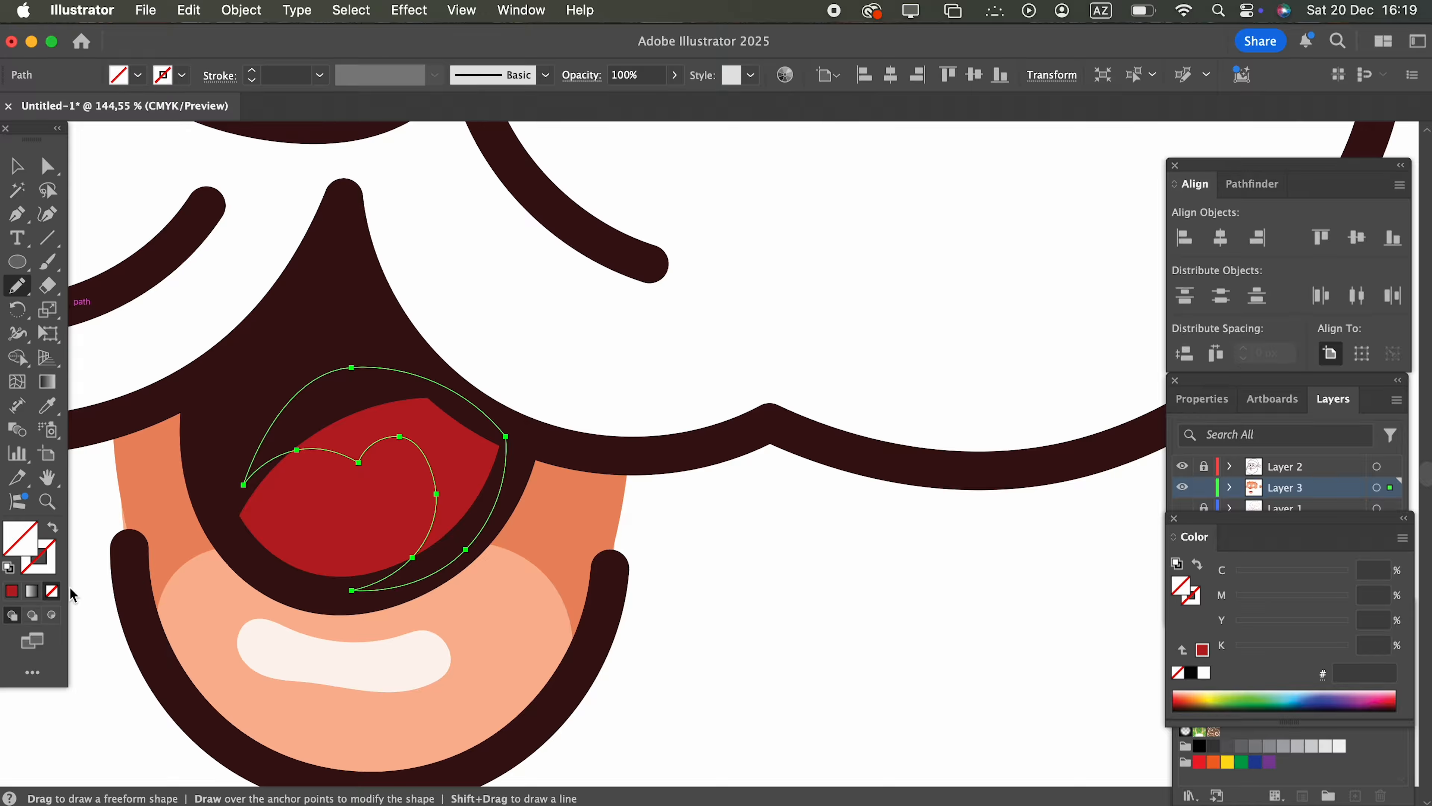
left_click(48, 410)
left_click(441, 410)
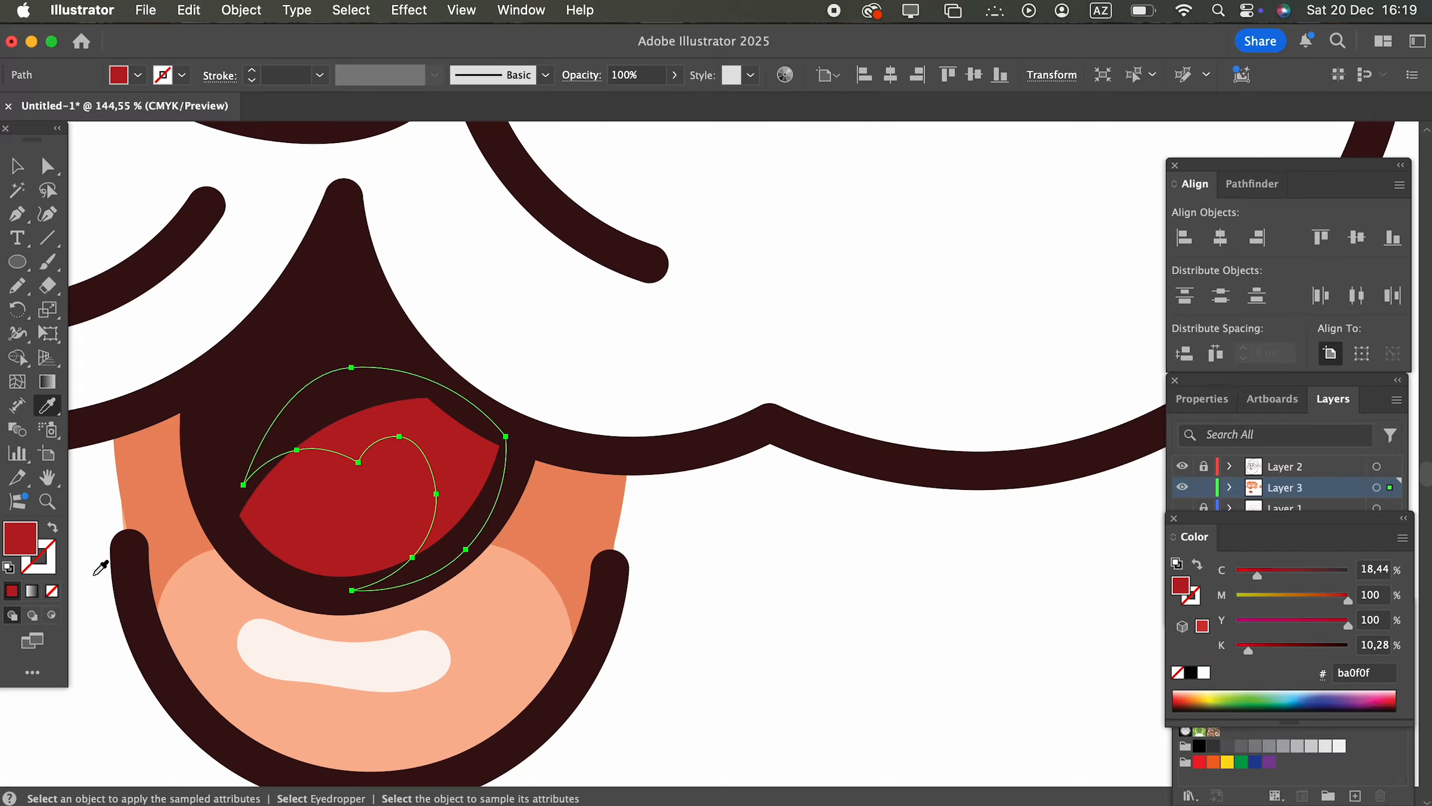
double_click(22, 540)
left_click_drag(1191, 320, 1198, 341)
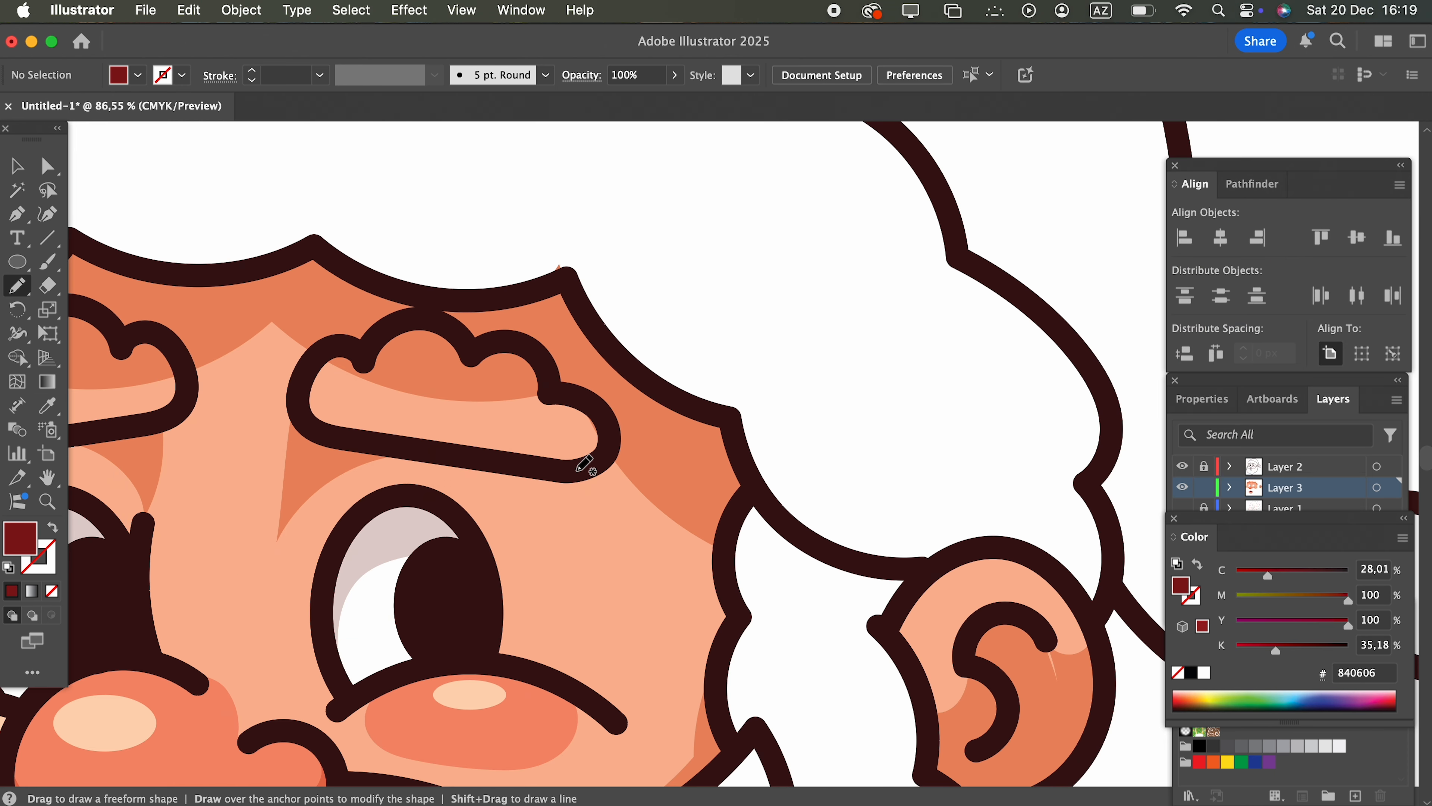
Trace a closed shape inside the outline of the eyebrow nearest the ear and fill it with the pale lilac #eae6ef.
left_click_drag(529, 465, 310, 422)
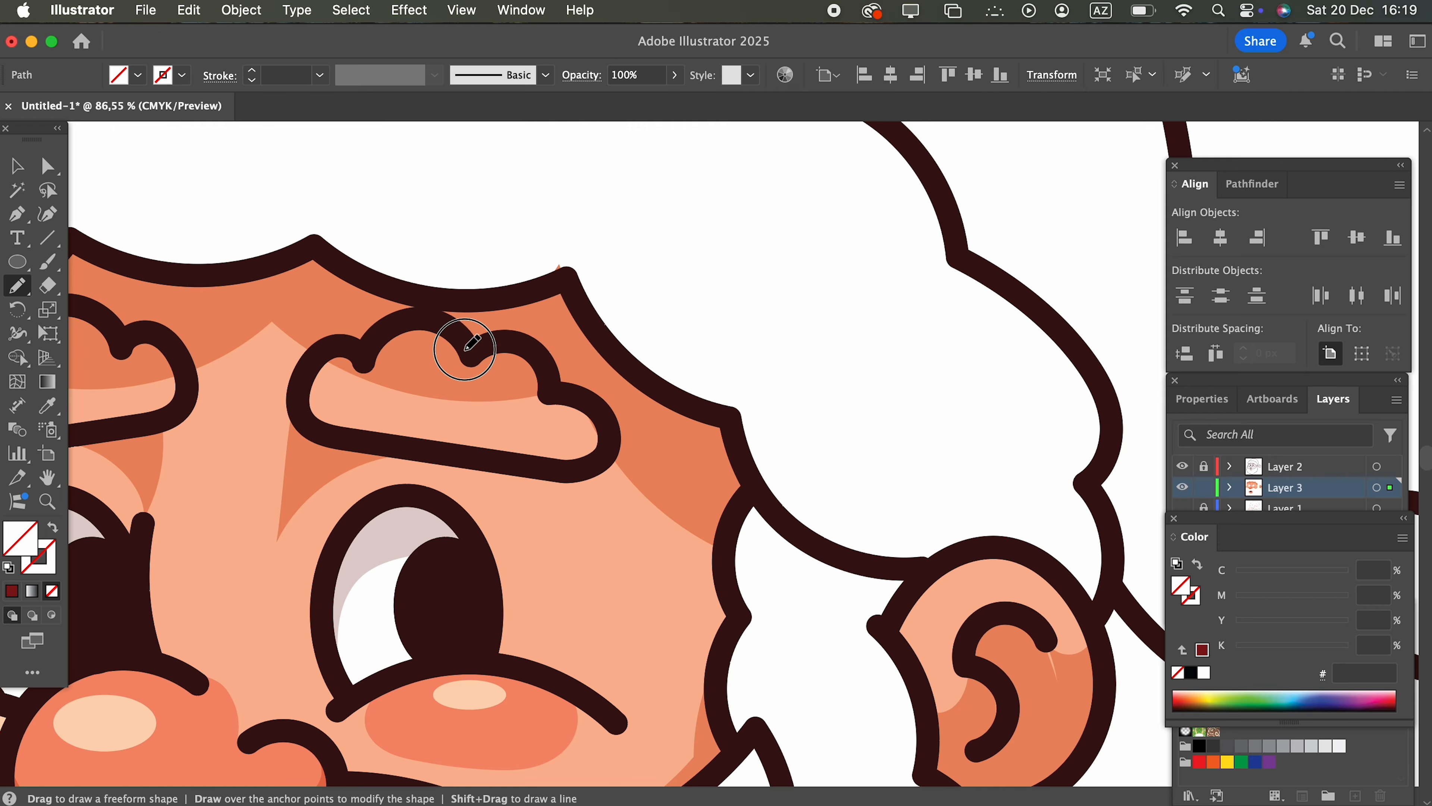
left_click_drag(595, 462, 598, 460)
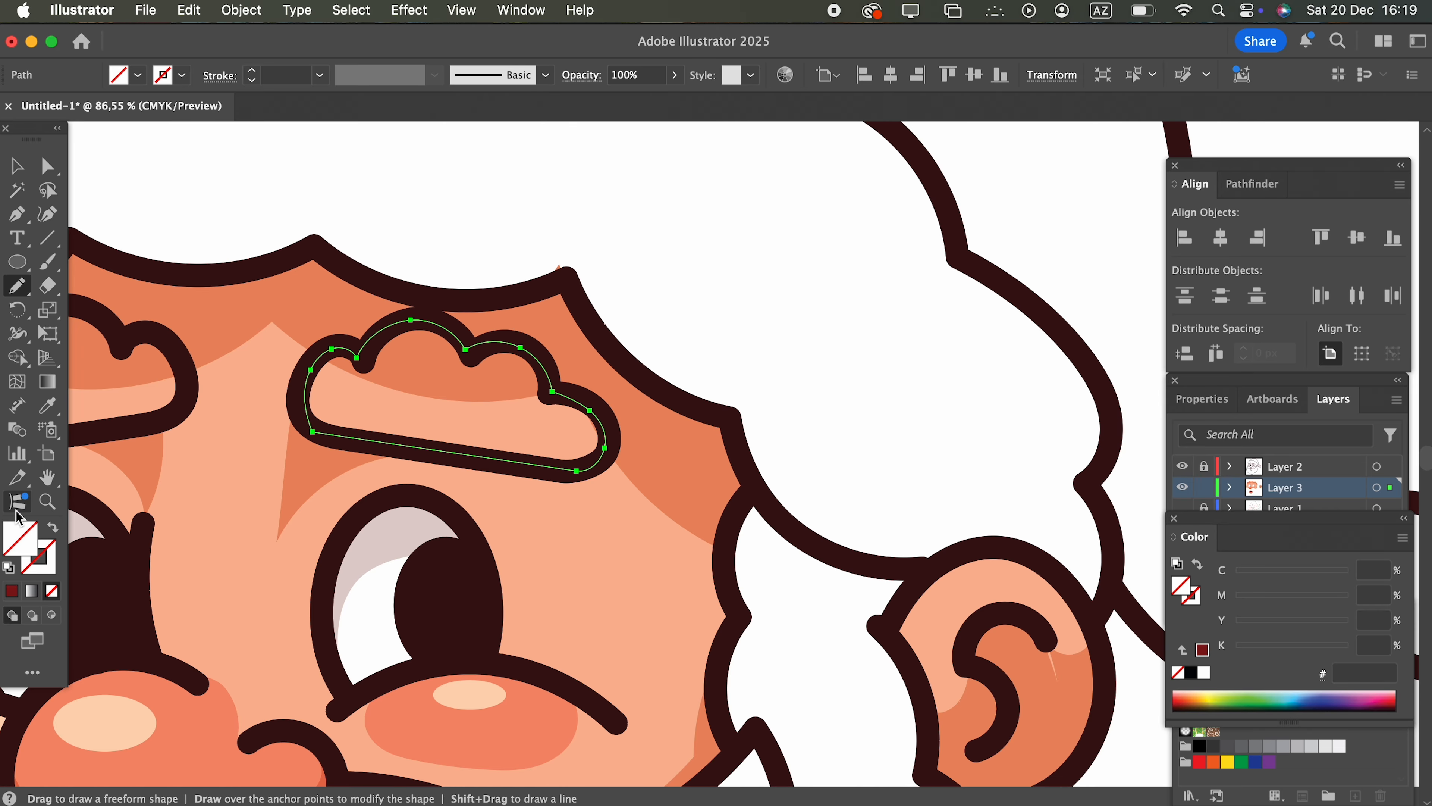
double_click(20, 542)
type("eae6ef")
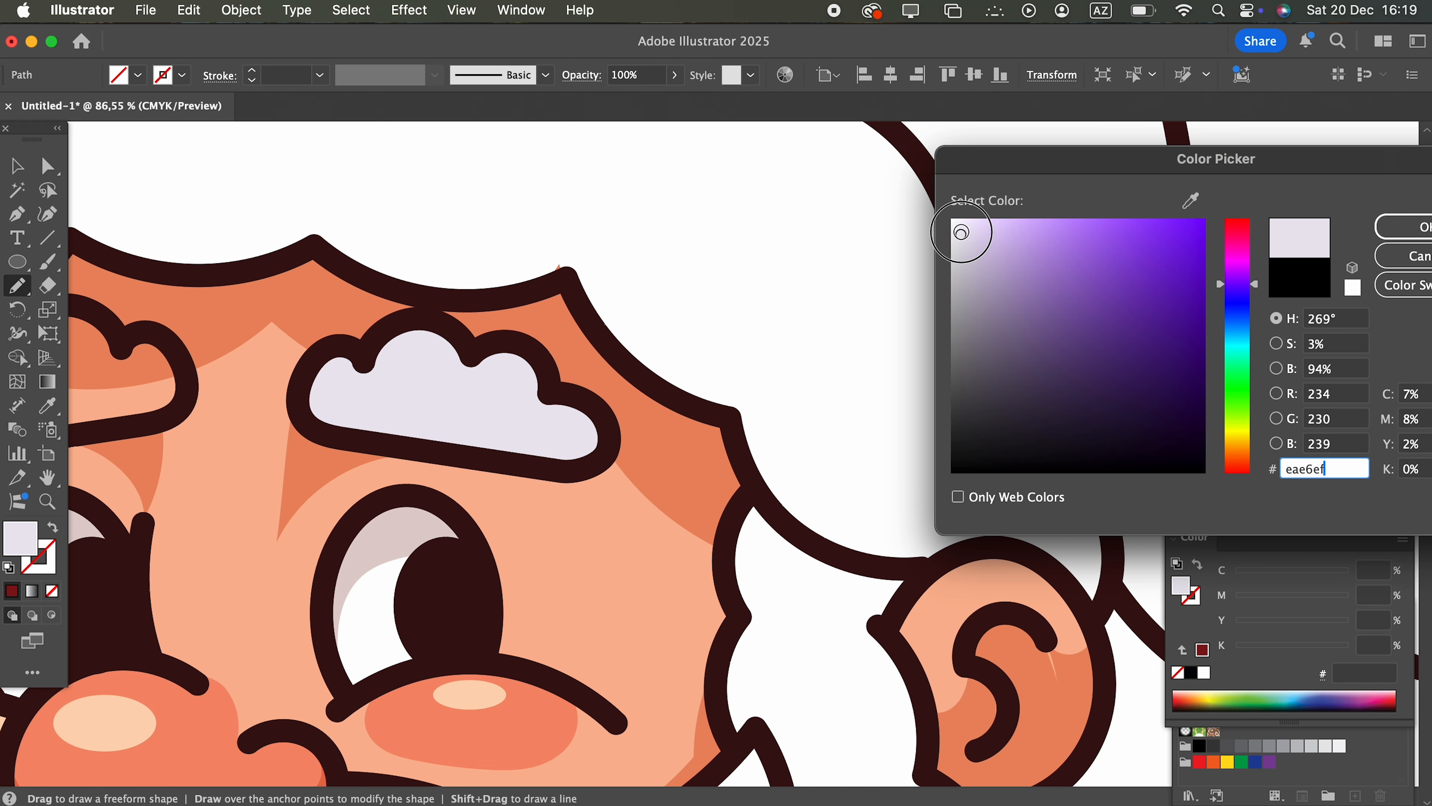
left_click(1401, 237)
key("z")
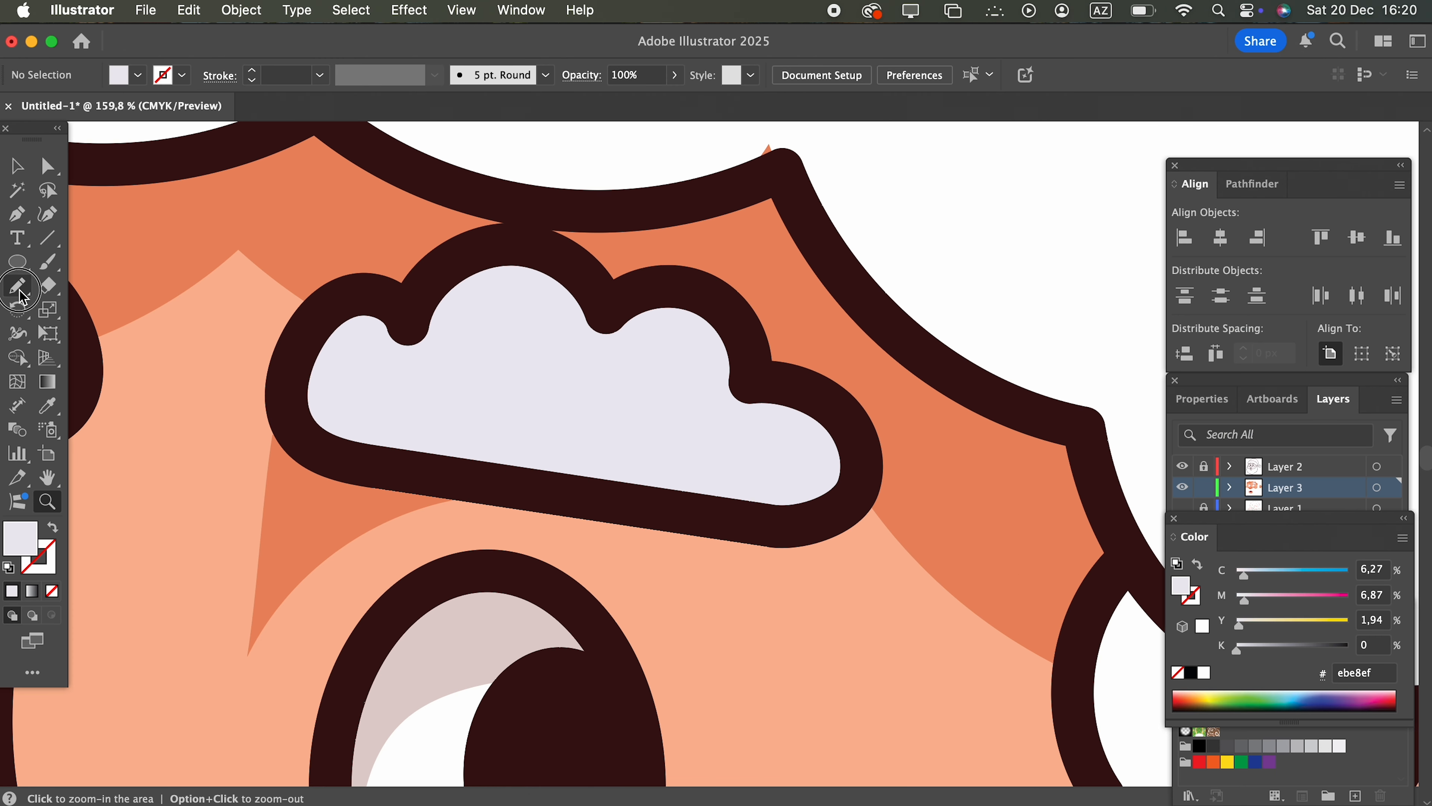
Trace a shadow with a scalloped upper edge along the lower half of that eyebrow and fill it with the darker grey-lilac #c6c0ce.
left_click(17, 285)
mouse_move(400, 379)
left_mouse_down()
mouse_move(688, 384)
mouse_move(854, 491)
mouse_move(571, 492)
mouse_move(335, 446)
left_mouse_up()
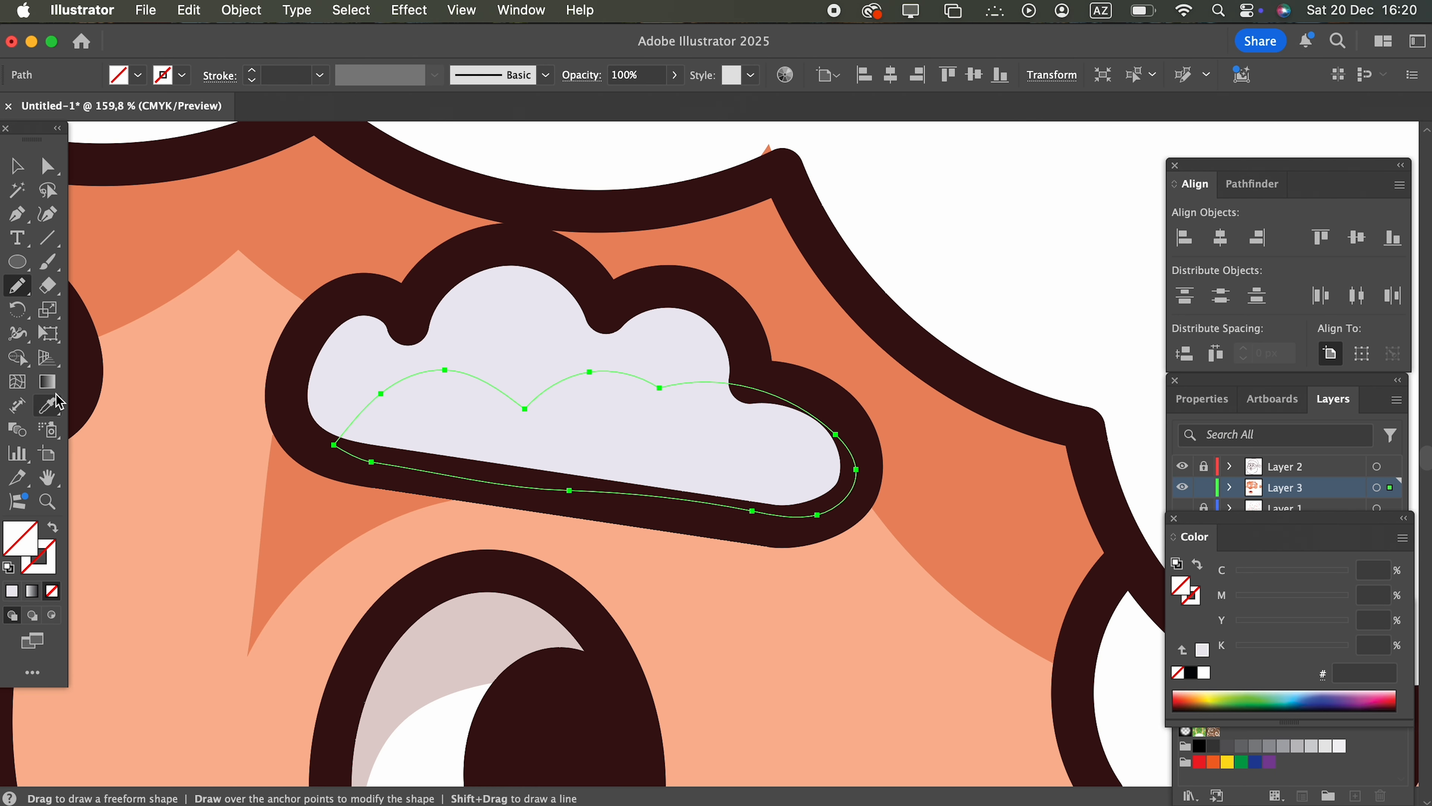
key("i")
left_click(366, 350)
double_click(20, 539)
left_click(968, 268)
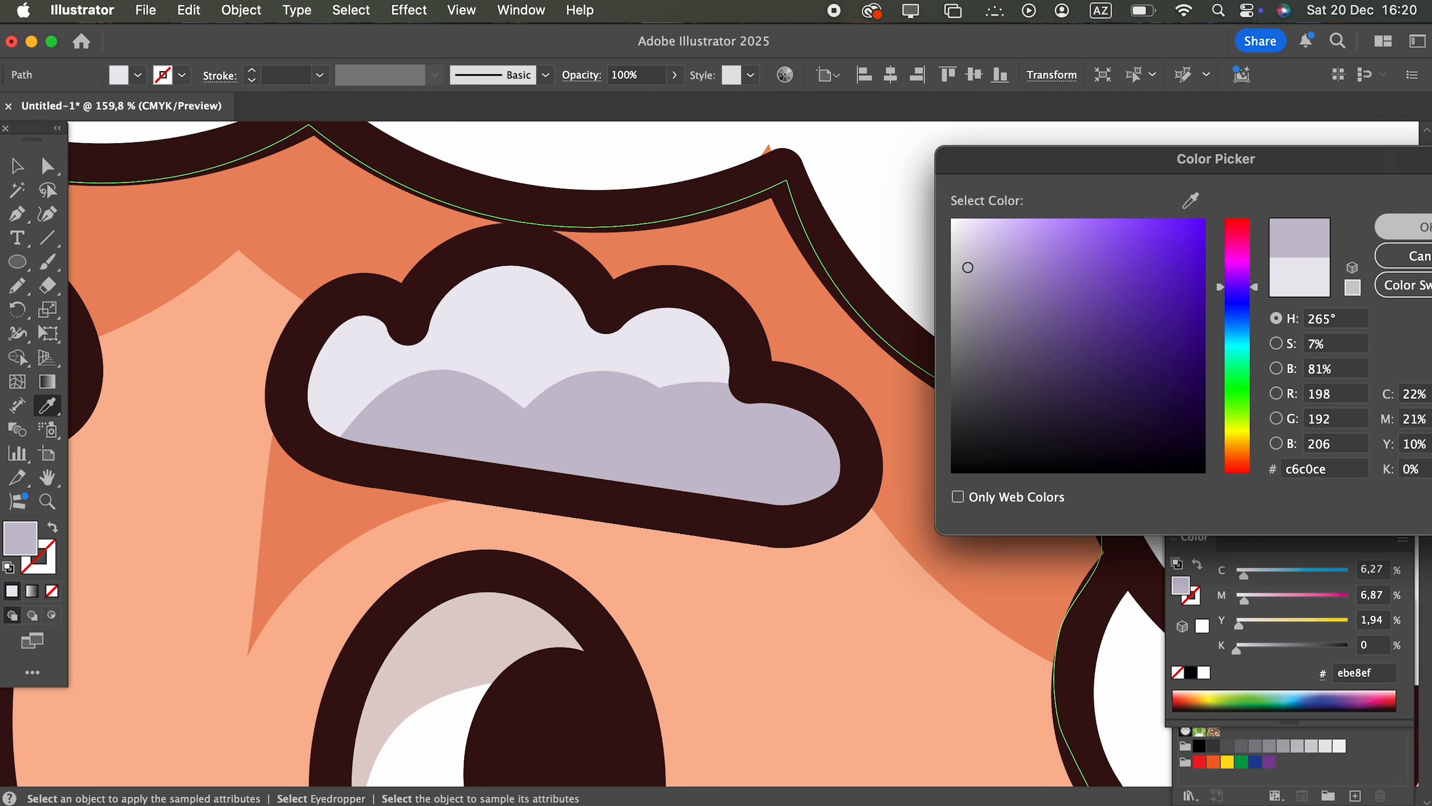
key("Return")
Group the eyebrow's base shape with its shadow.
key("v")
left_click(536, 324, "shift")
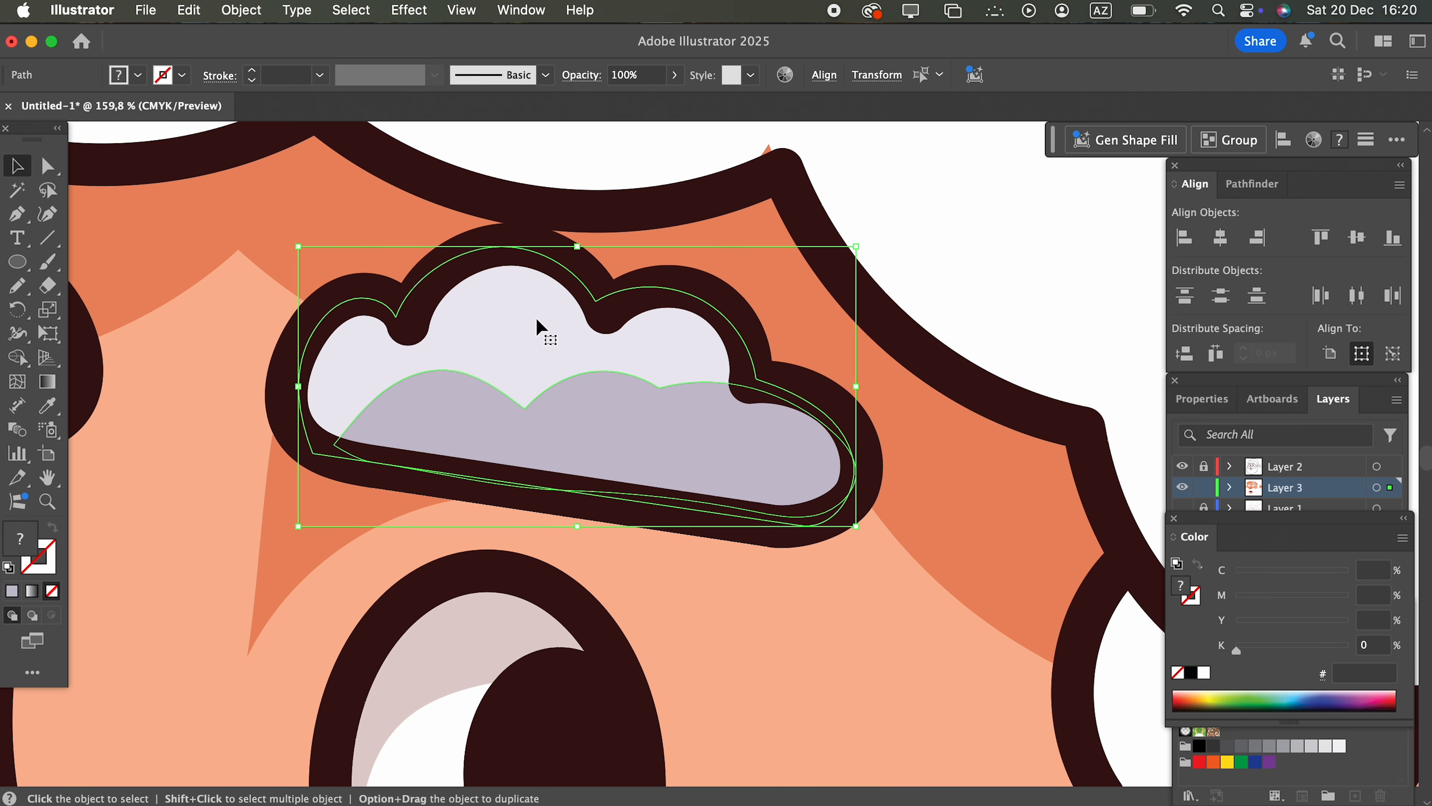
right_click(539, 325)
left_click(567, 361)
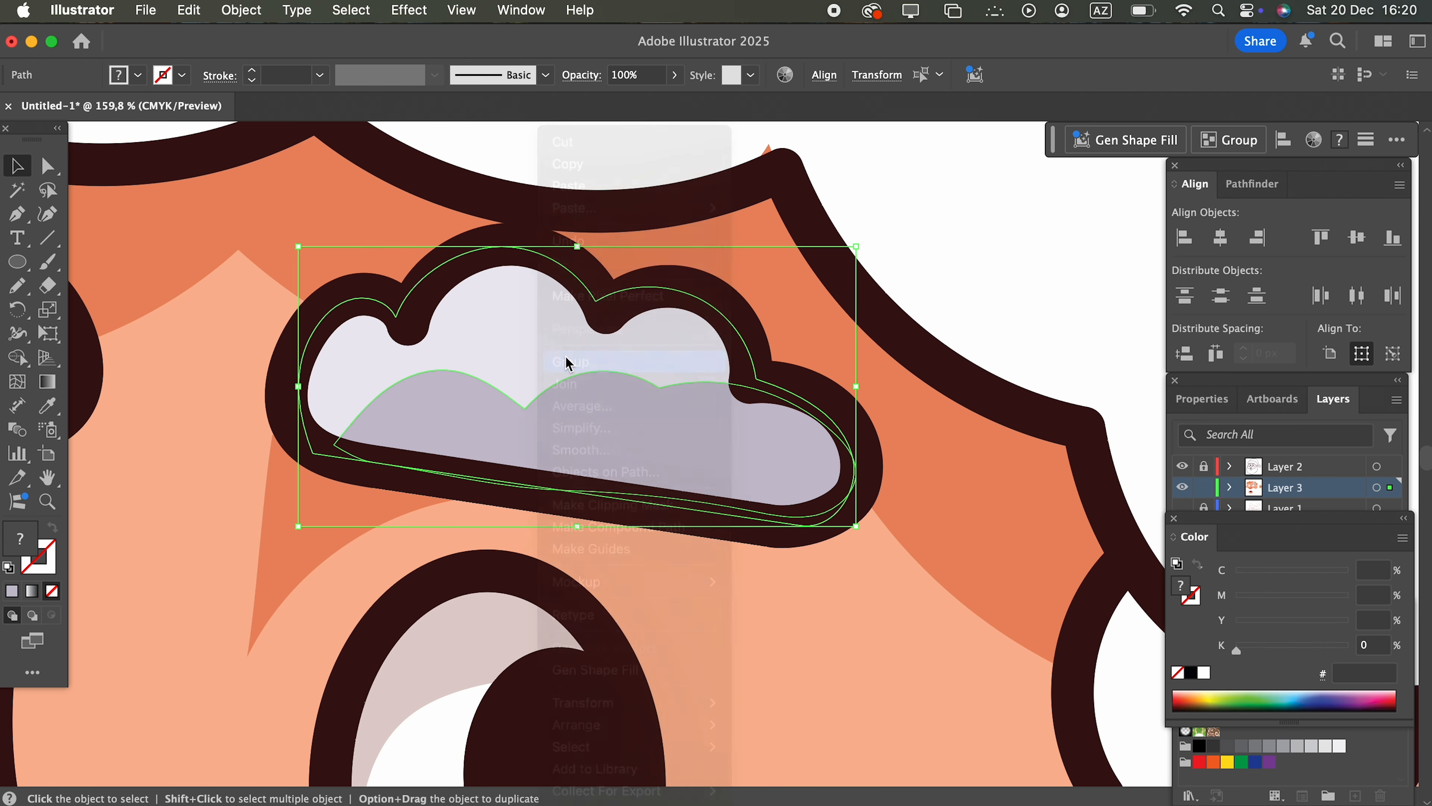
Make a copy of the eyebrow group reflected on the vertical axis, place it under the other eyebrow's outline and deselect it.
right_click(568, 363)
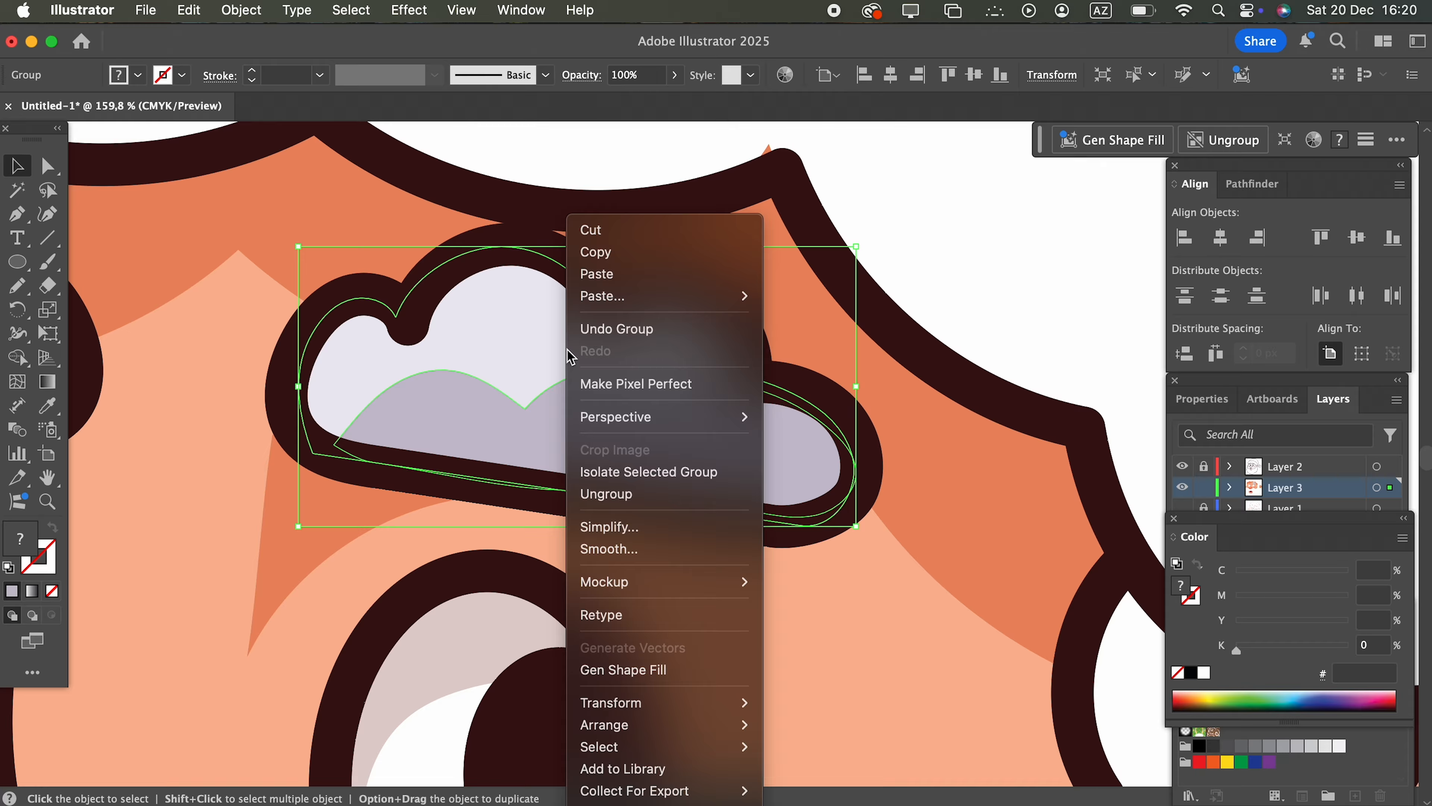
left_click(254, 13)
left_click(253, 12)
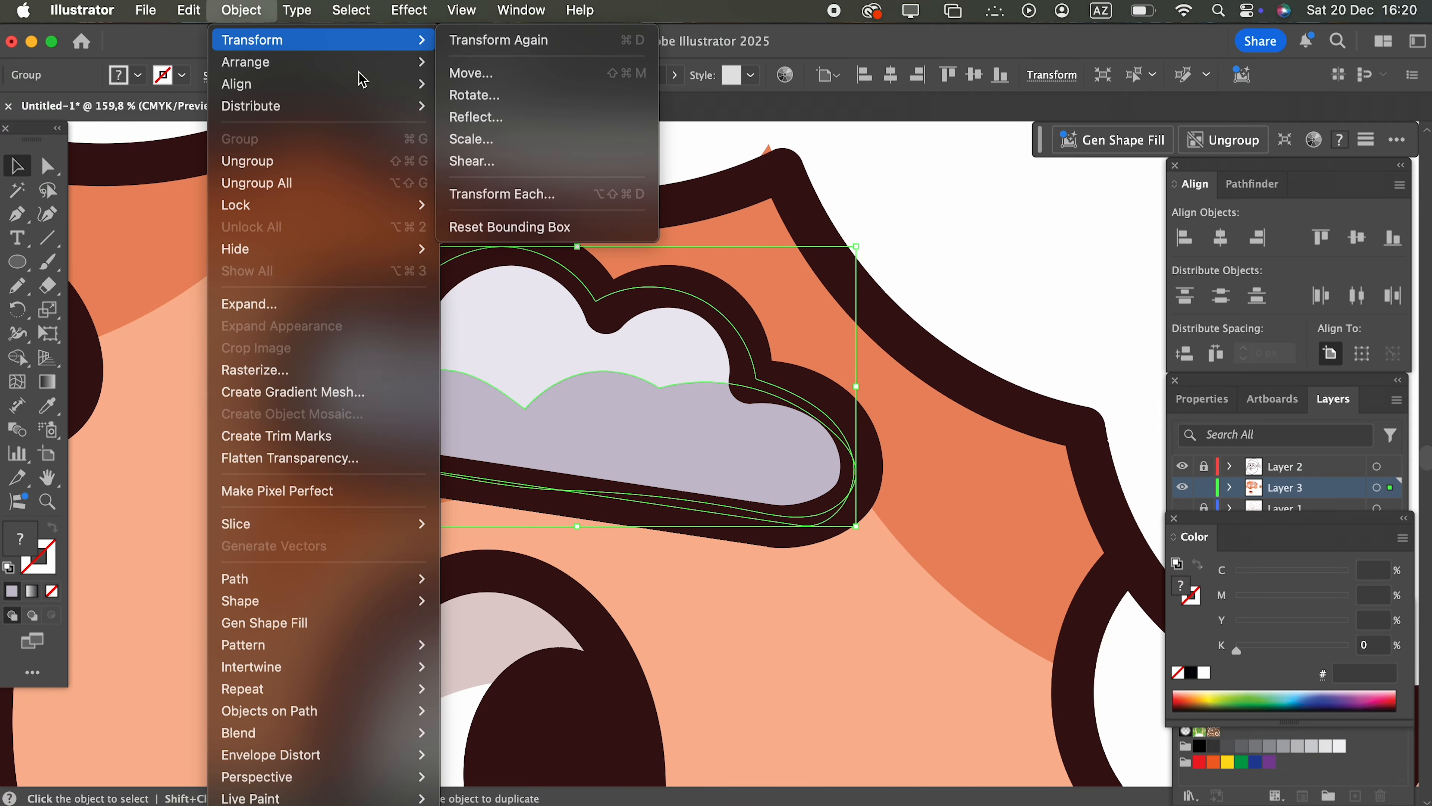
left_click(477, 117)
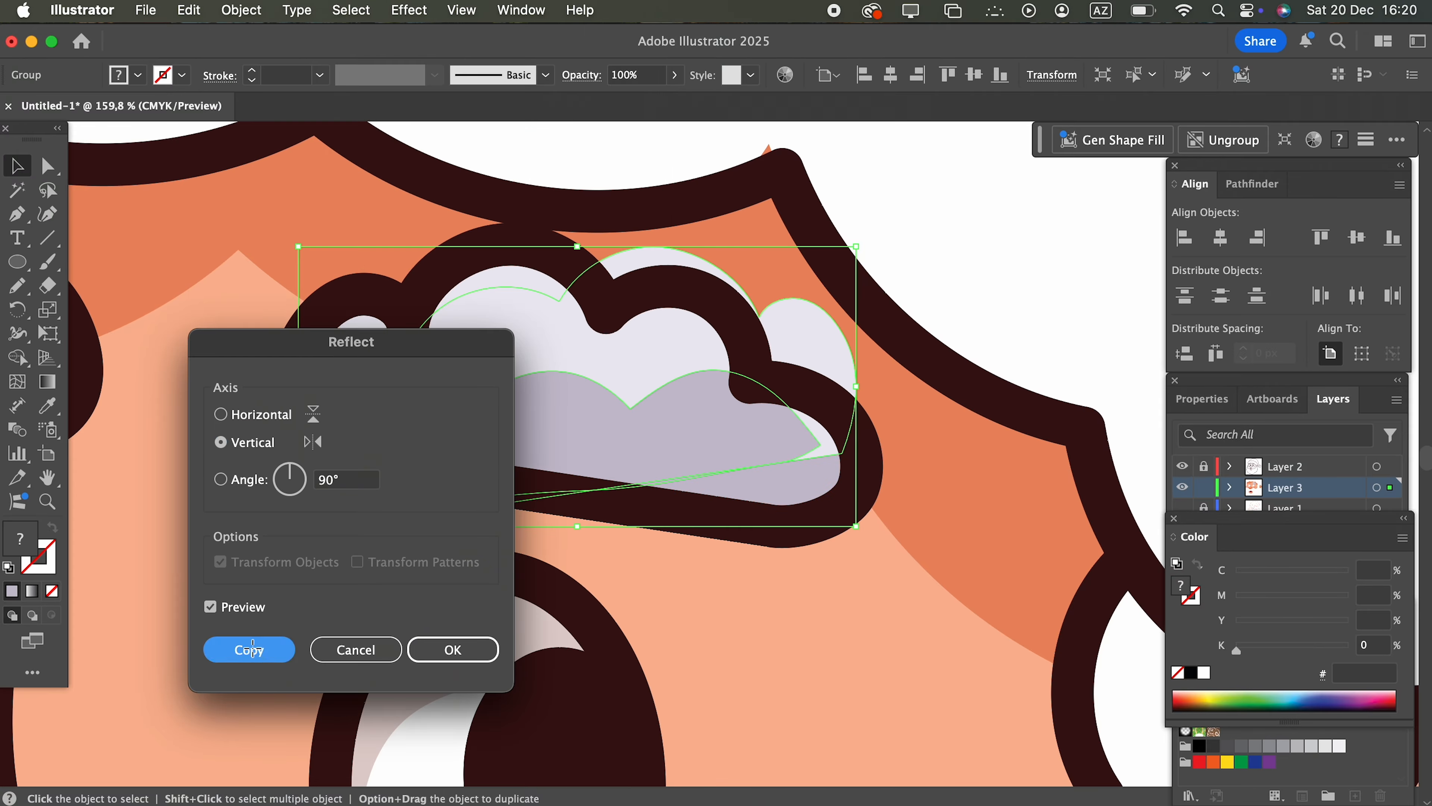
left_click(252, 649)
left_click_drag(549, 502, 355, 387)
key("z")
left_click(348, 456, "alt")
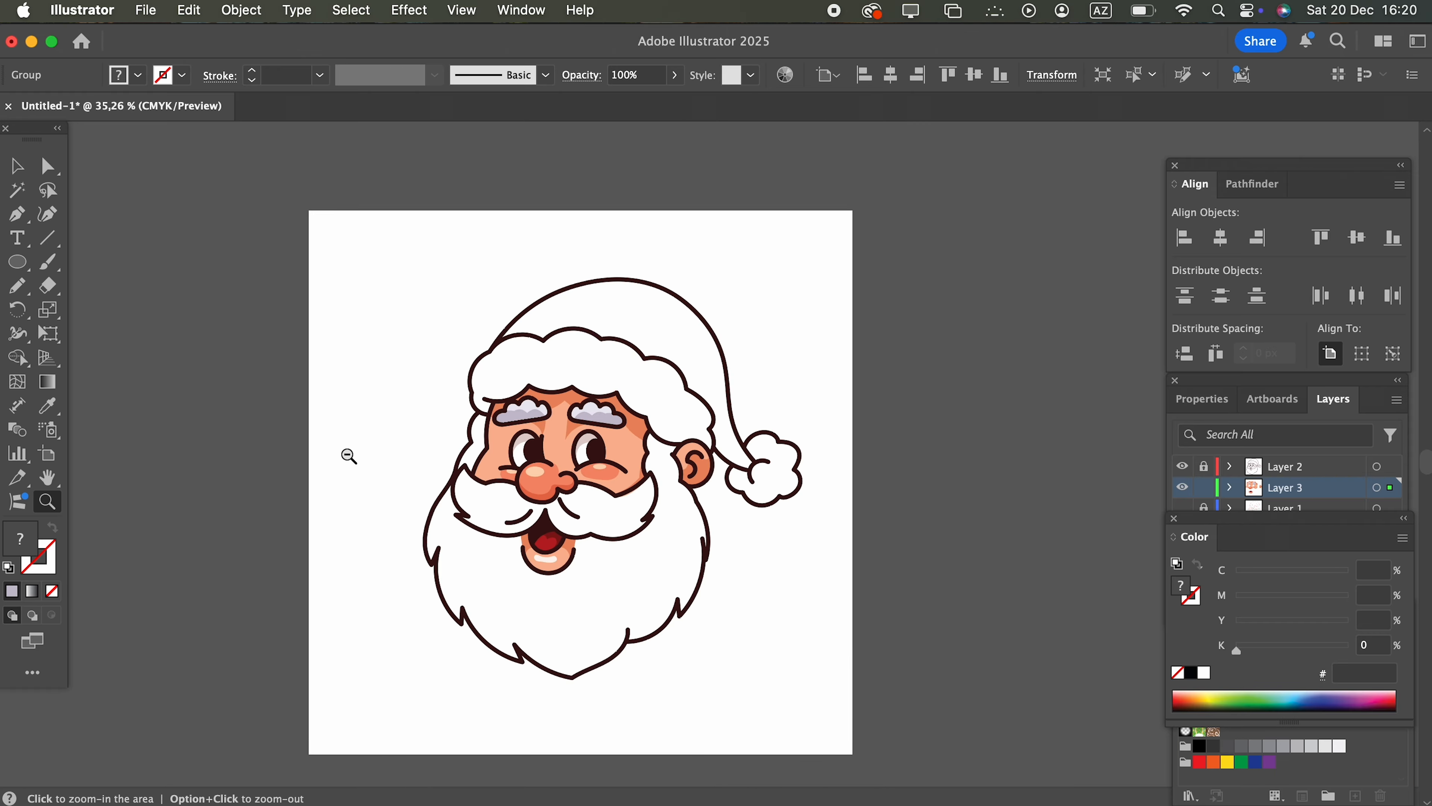
left_click_drag(639, 495, 715, 540)
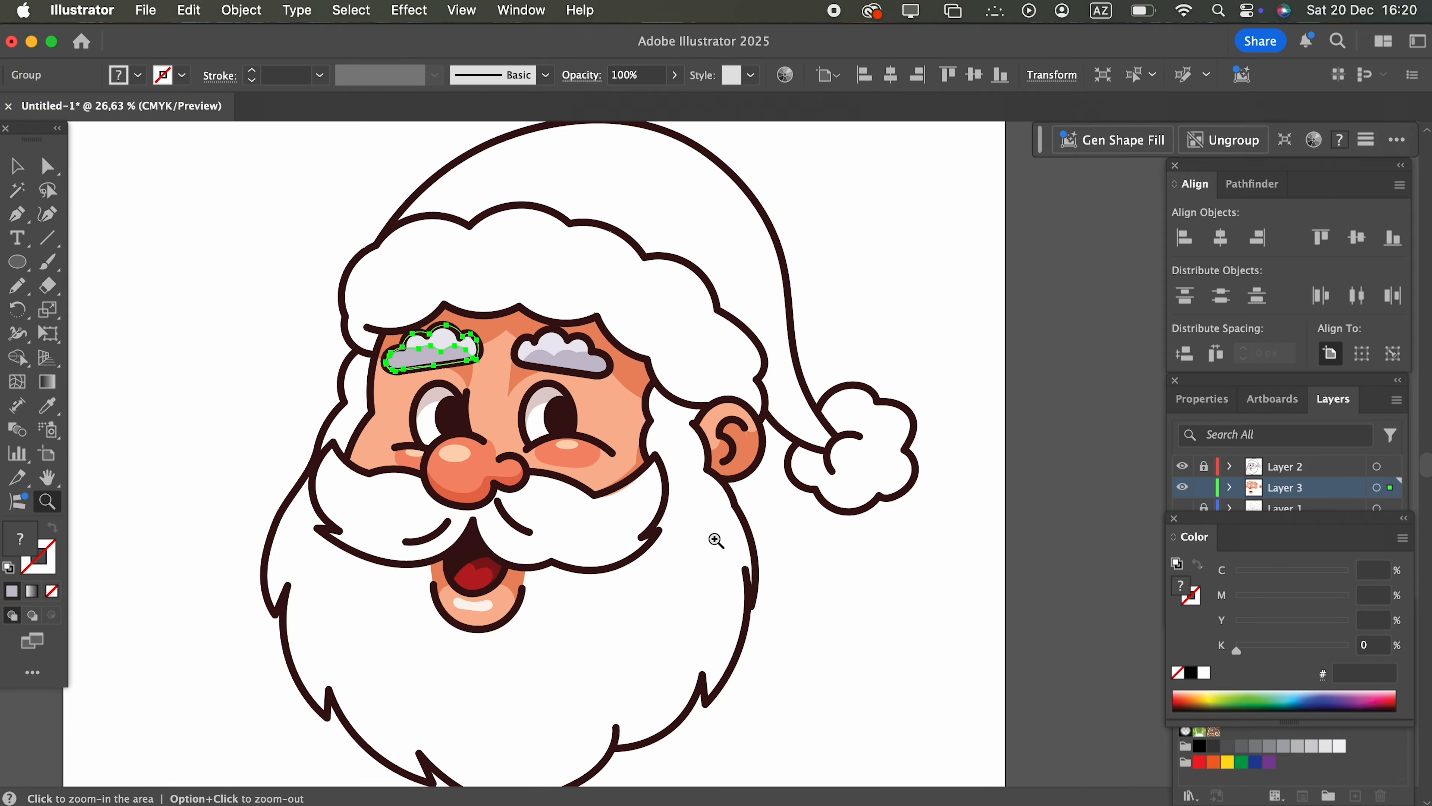
left_click(15, 173)
left_click(879, 525)
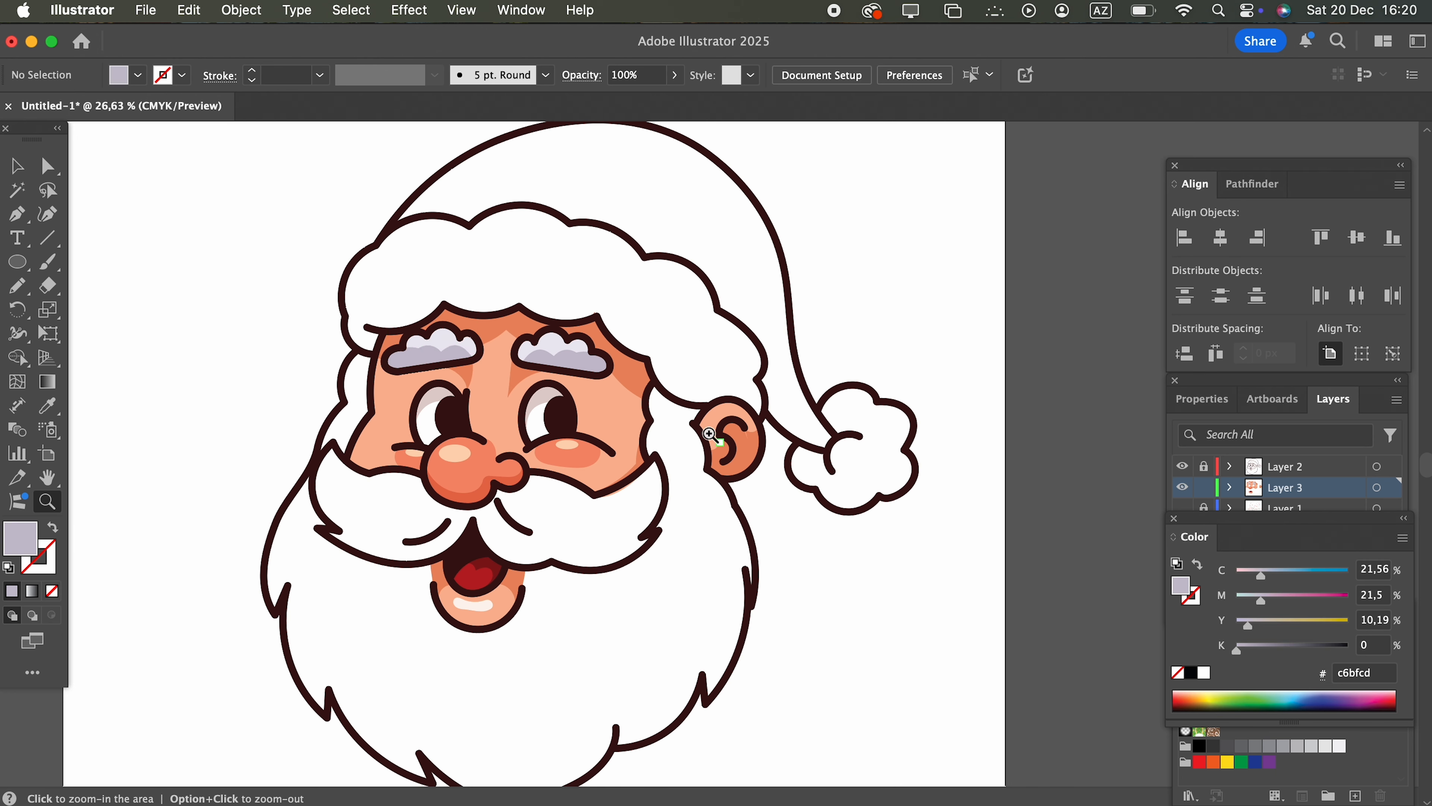
Trace the beard shape's upper edge from the hat brim beside the ear, along the cheeks and nose, to the far sideburn.
key("z")
left_click_drag(711, 434, 911, 491)
left_click(15, 287)
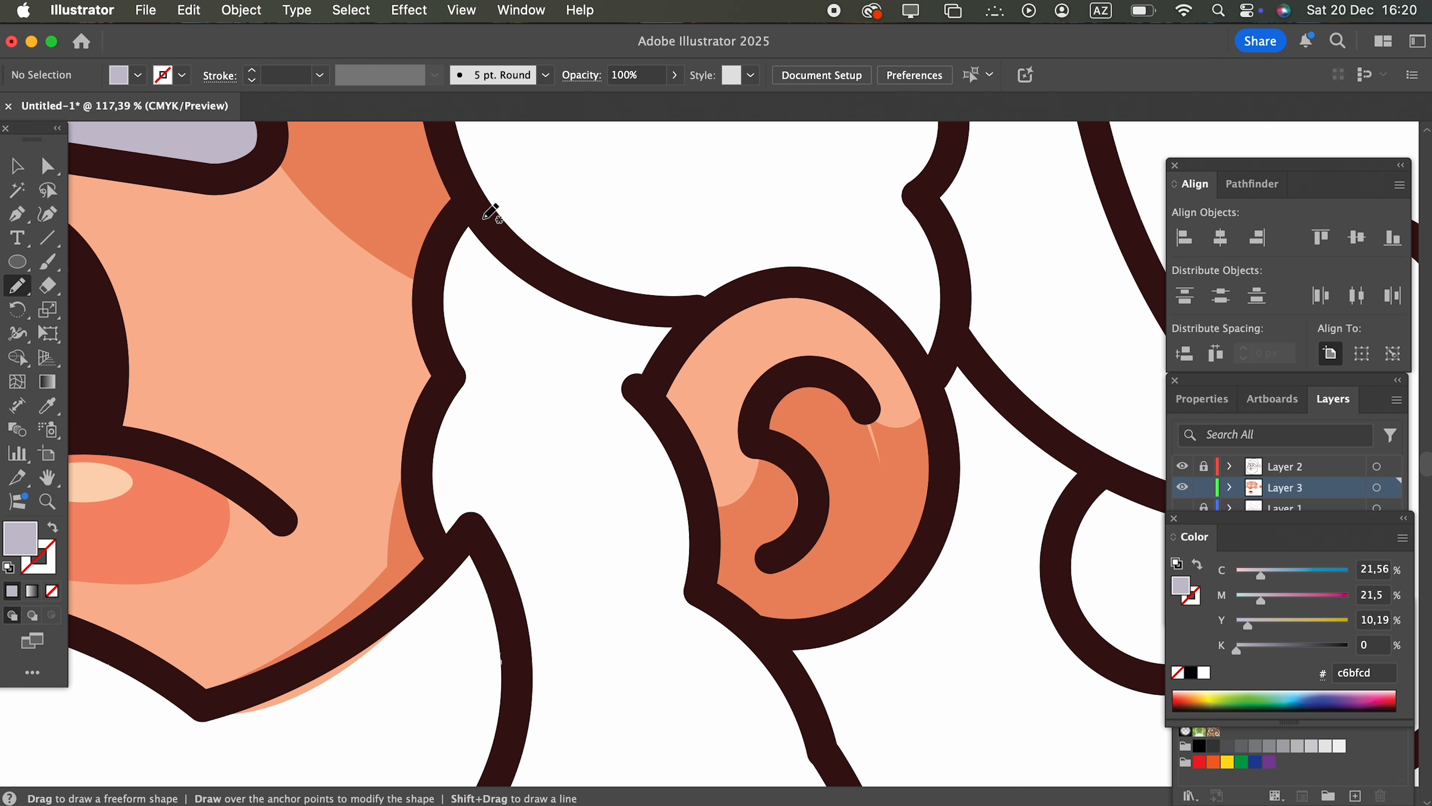
mouse_move(466, 204)
left_mouse_down()
mouse_move(428, 295)
mouse_move(447, 374)
left_mouse_up()
left_click_drag(446, 543, 660, 238)
scroll(847, 282, "down", 3)
left_click_drag(847, 282, 569, 425)
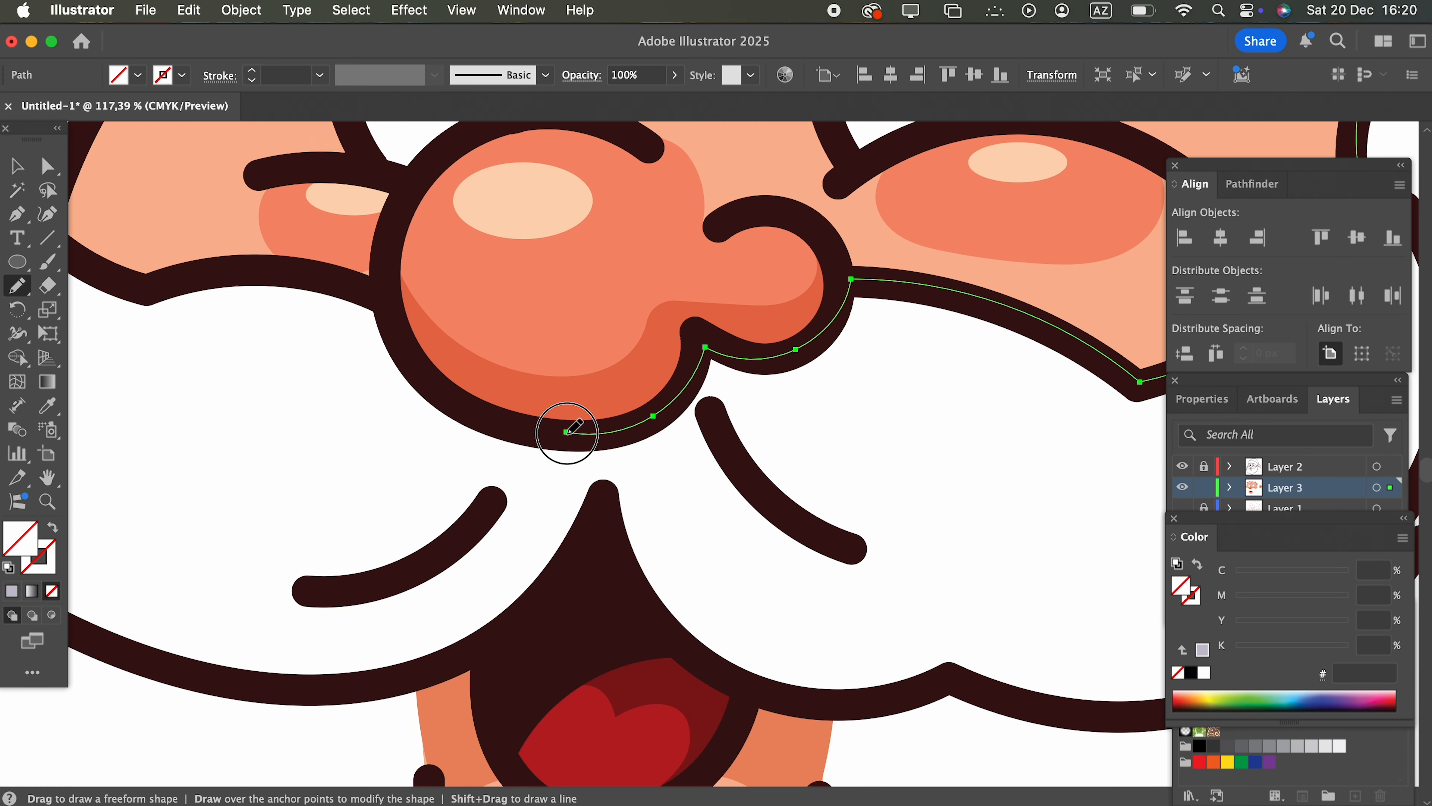
scroll(851, 324, "up", 3)
left_click_drag(852, 323, 554, 272)
mouse_move(554, 272)
left_mouse_down()
mouse_move(631, 471)
mouse_move(739, 261)
left_mouse_up()
mouse_move(739, 260)
left_mouse_down()
mouse_move(721, 564)
mouse_move(588, 503)
mouse_move(601, 518)
left_mouse_up()
Continue the beard shape around the jagged lower outline and back up to the ear, closing it at the hat brim.
scroll(608, 510, "down", 5)
scroll(518, 160, "down", 5)
scroll(518, 160, "up", 1)
mouse_move(528, 127)
left_mouse_down()
mouse_move(460, 378)
mouse_move(506, 553)
mouse_move(457, 384)
mouse_move(237, 345)
left_mouse_up()
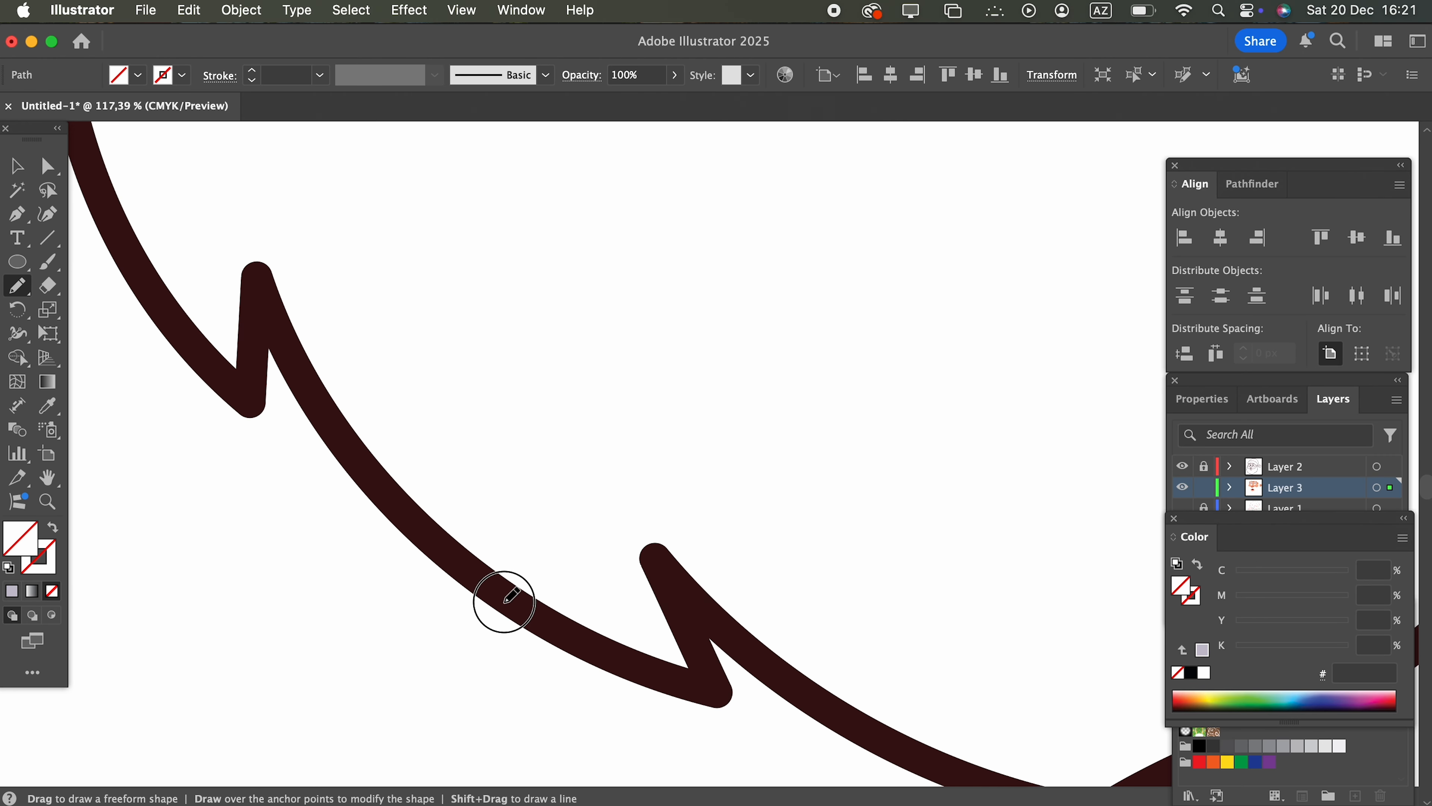
left_click_drag(435, 550, 130, 332)
mouse_move(544, 537)
left_mouse_down()
mouse_move(154, 710)
mouse_move(521, 457)
mouse_move(559, 406)
left_mouse_up()
scroll(783, 537, "up", 10)
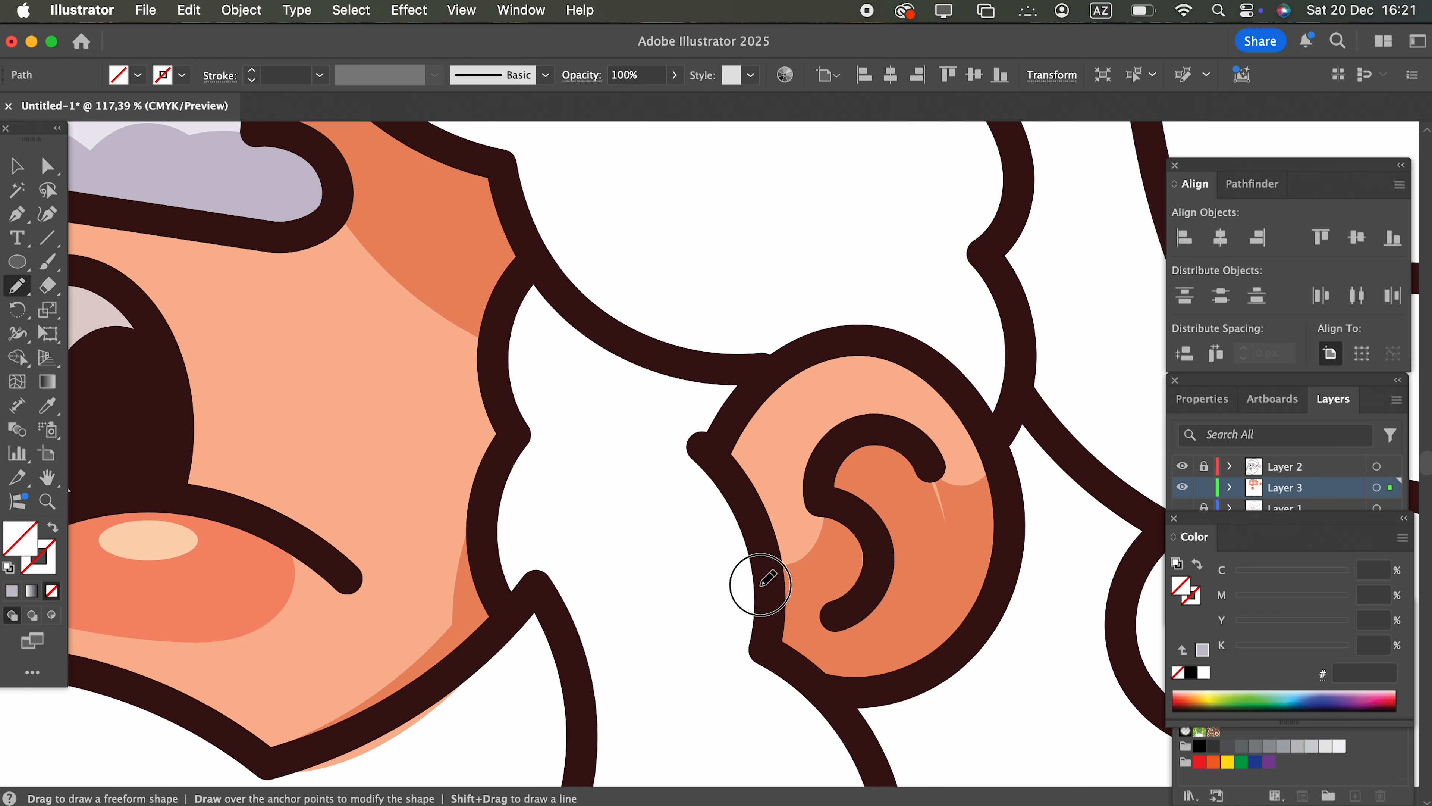
Fill the beard shape with the light lilac sampled from the eyebrow.
key("z")
left_click_drag(529, 263, 63, 448)
left_click(51, 411)
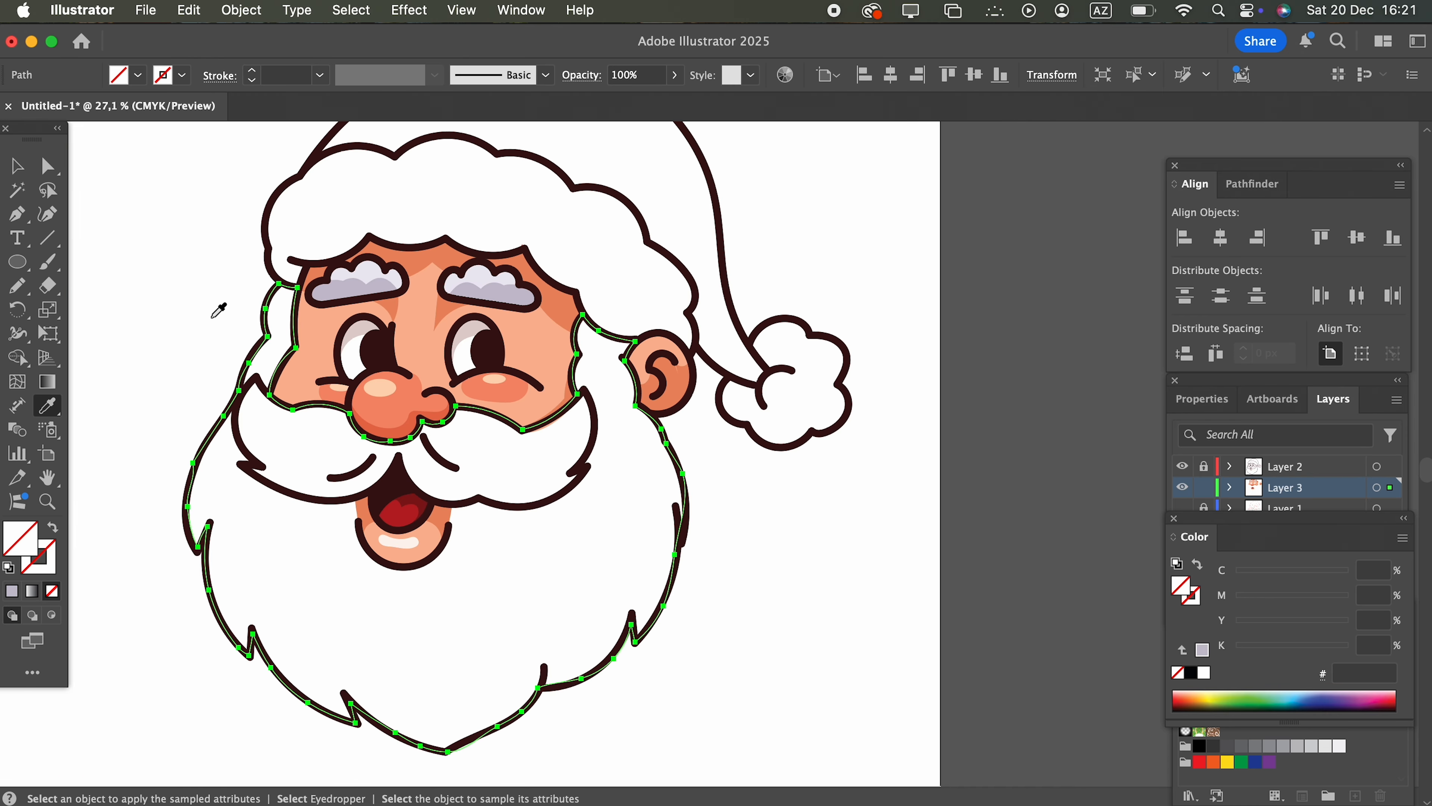
left_click(367, 268)
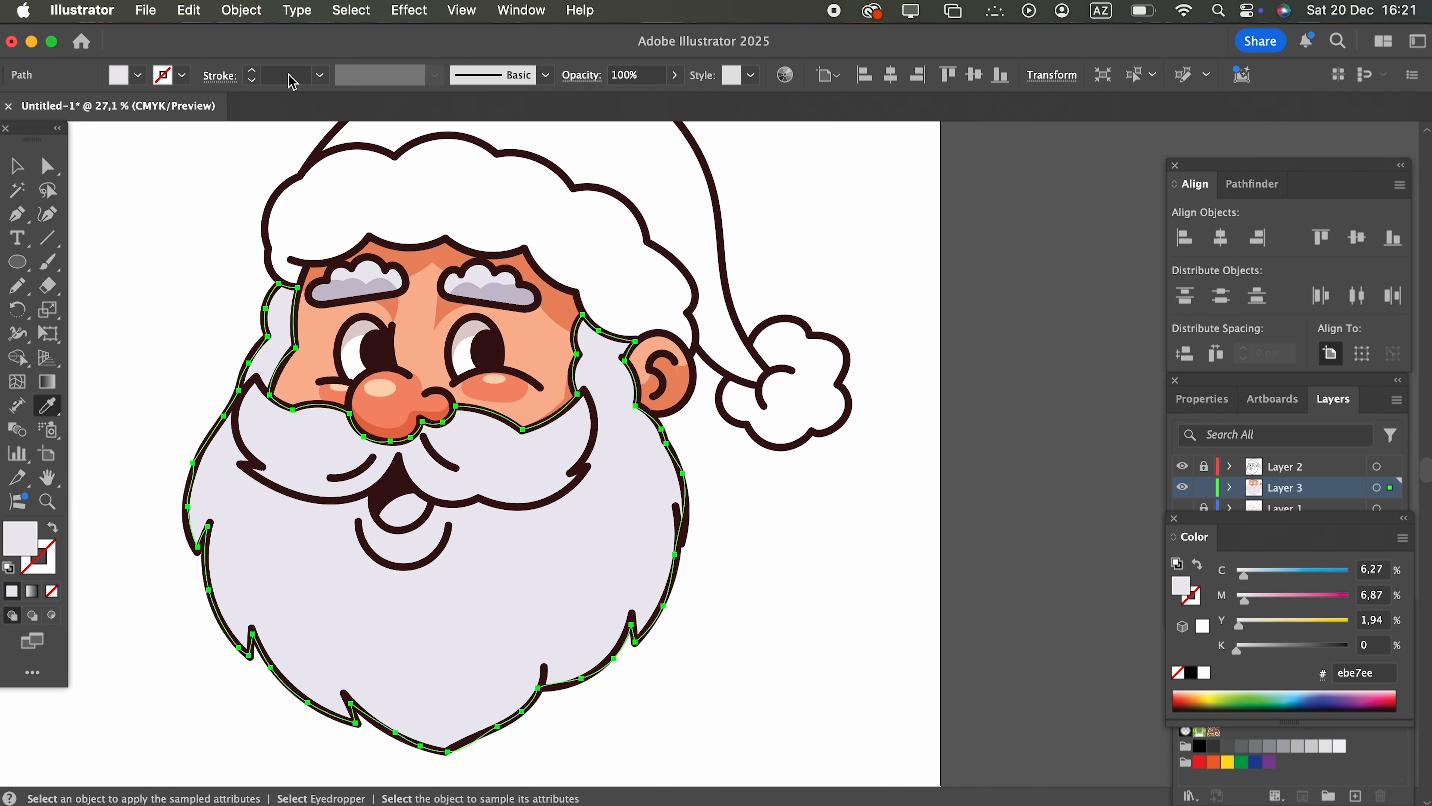
Send the beard shape to the back, lighten its fill to #f1edf4 and deselect it.
left_click(244, 12)
mouse_move(263, 63)
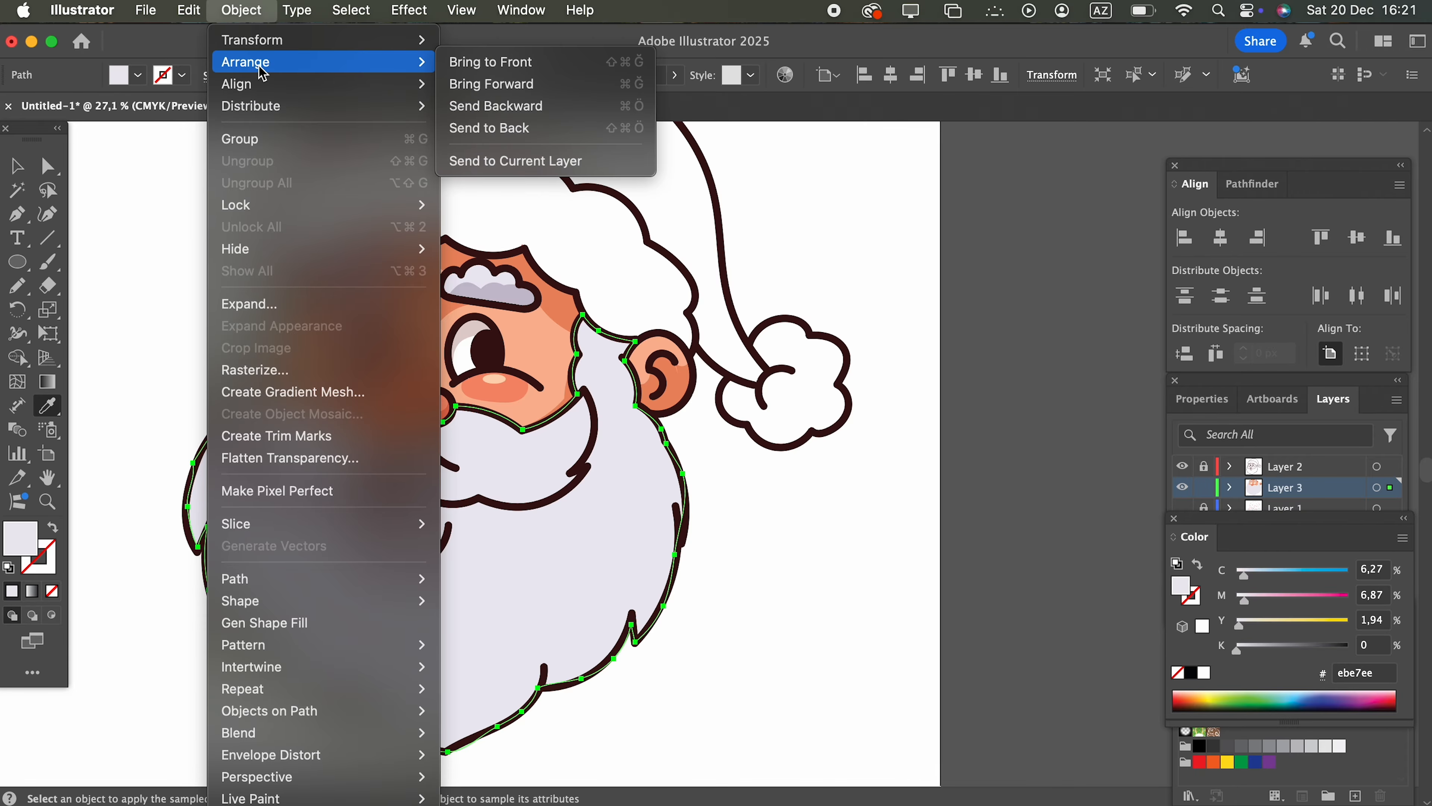
left_click(530, 128)
key("super+shift+a")
Trace the inner edge of a beard shadow from the sideburn near the ear, in curved tufts, around to the opposite side.
scroll(620, 395, "up", 5)
key("n")
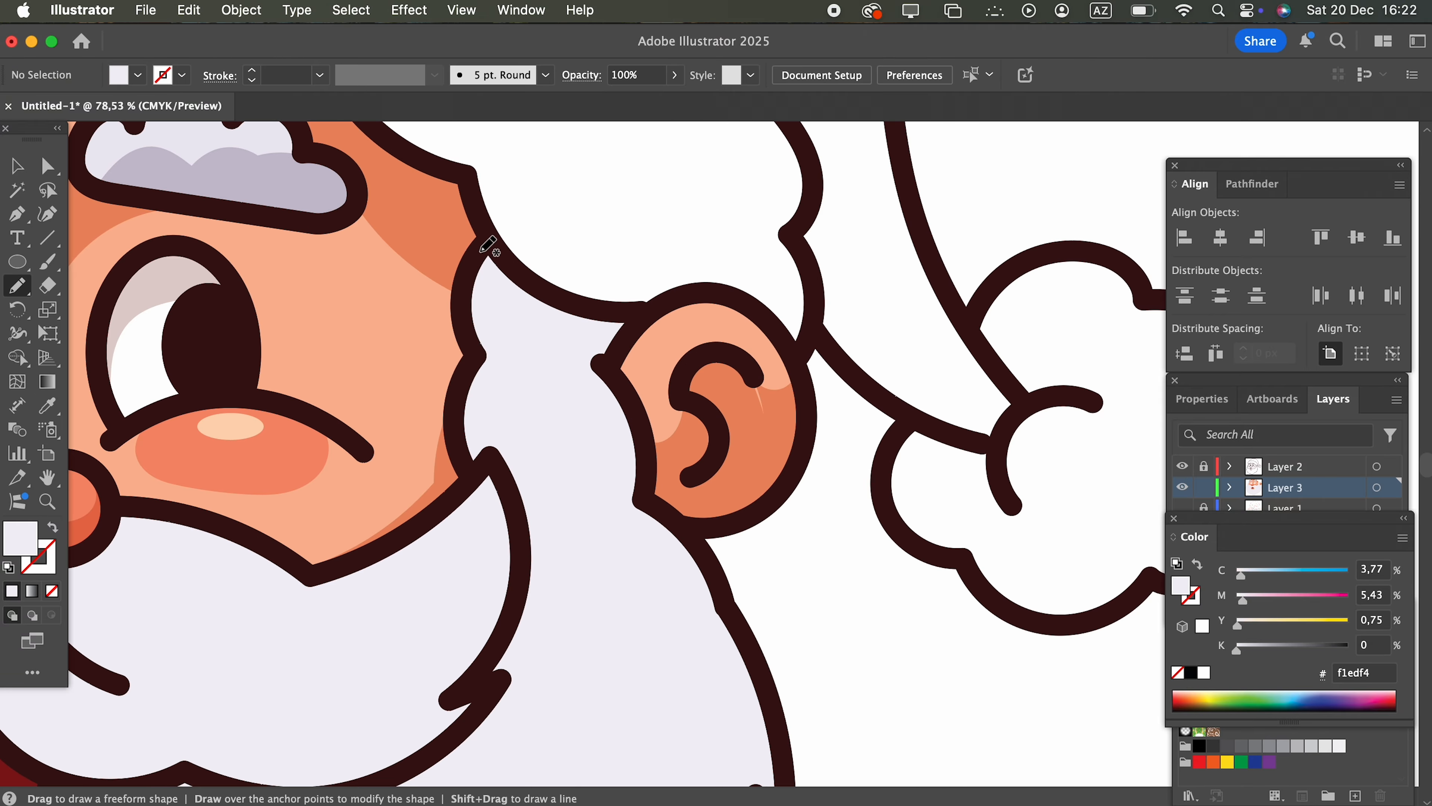
left_click_drag(474, 356, 459, 406)
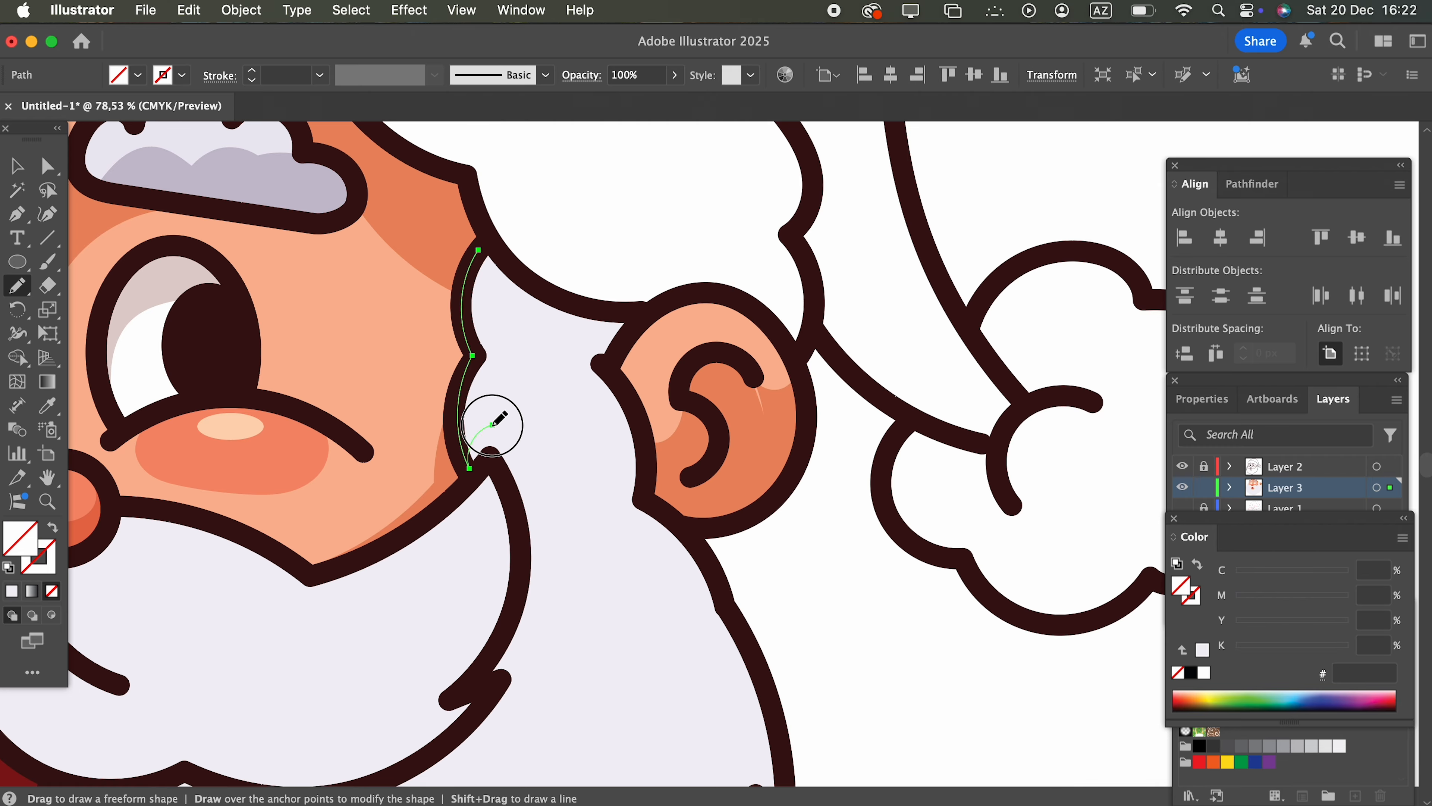
left_click_drag(493, 424, 496, 430)
mouse_move(554, 629)
left_mouse_down()
mouse_move(598, 230)
mouse_move(671, 479)
mouse_move(862, 262)
mouse_move(407, 611)
mouse_move(662, 544)
mouse_move(572, 592)
left_mouse_up()
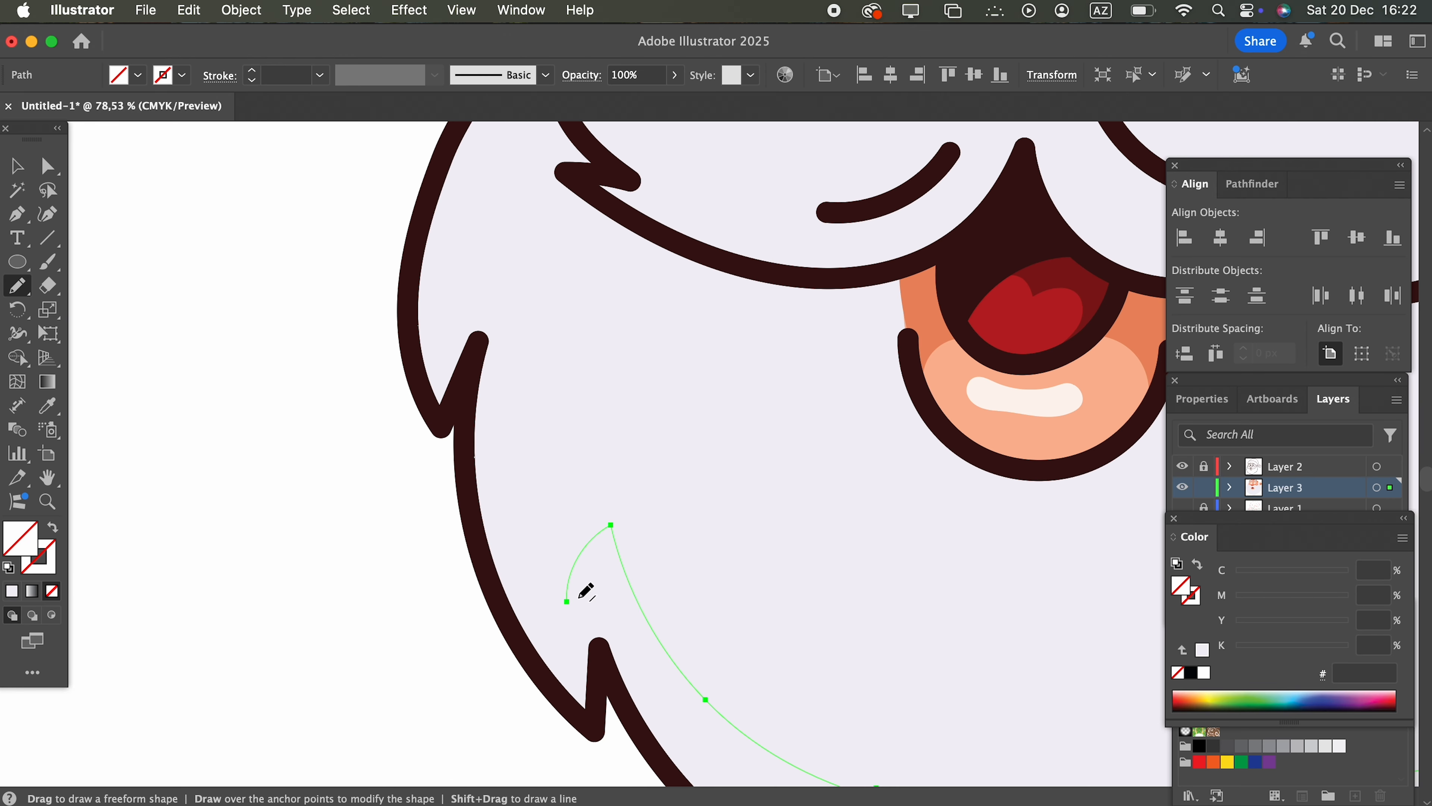
left_click_drag(739, 768, 630, 516)
mouse_move(592, 668)
left_mouse_down()
mouse_move(491, 432)
mouse_move(624, 649)
mouse_move(338, 328)
left_mouse_up()
Continue the beard shadow along the beard's jagged outer outline up past the ear and close it at the hat brim.
left_click_drag(640, 520, 287, 489)
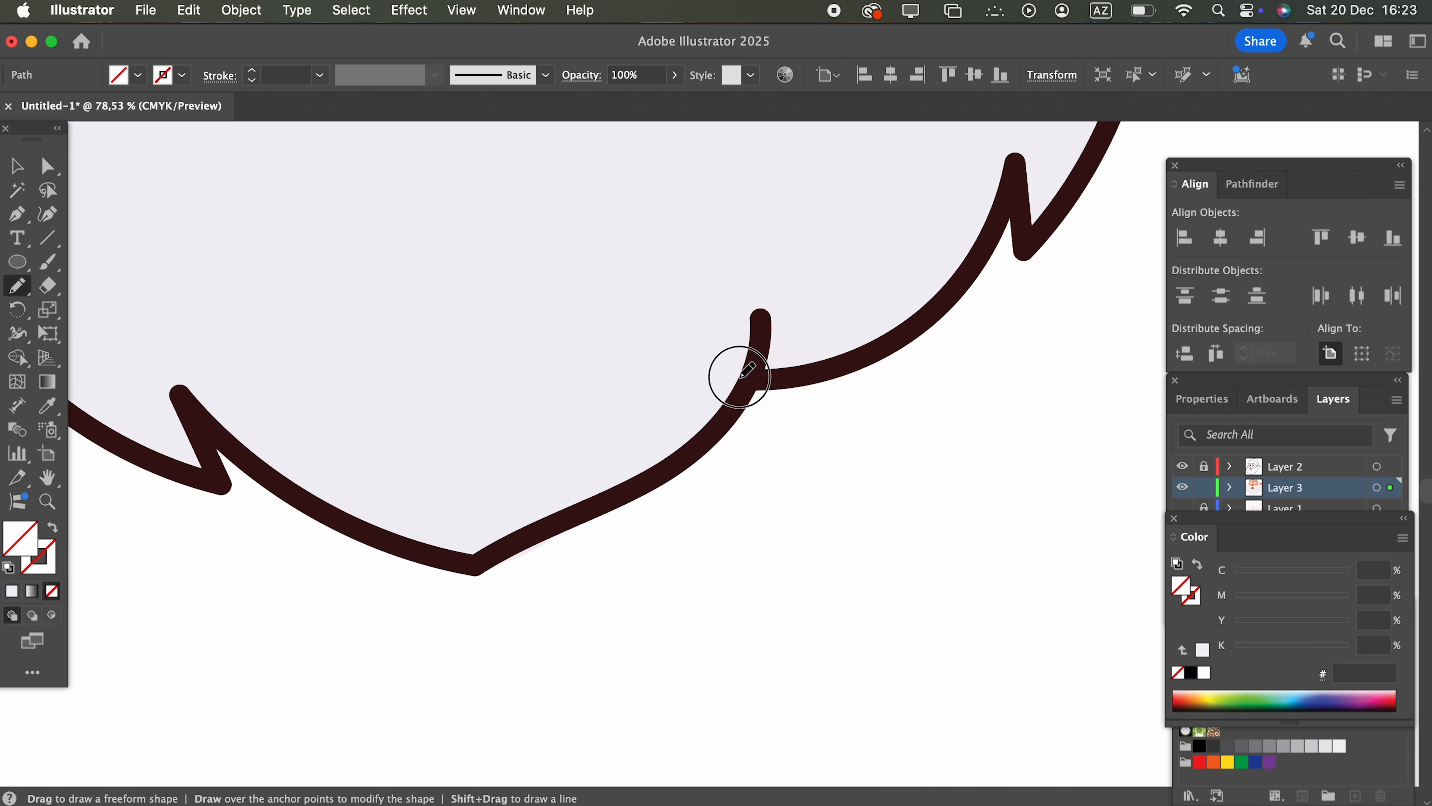
left_click_drag(735, 384, 383, 565)
left_click_drag(554, 487, 729, 601)
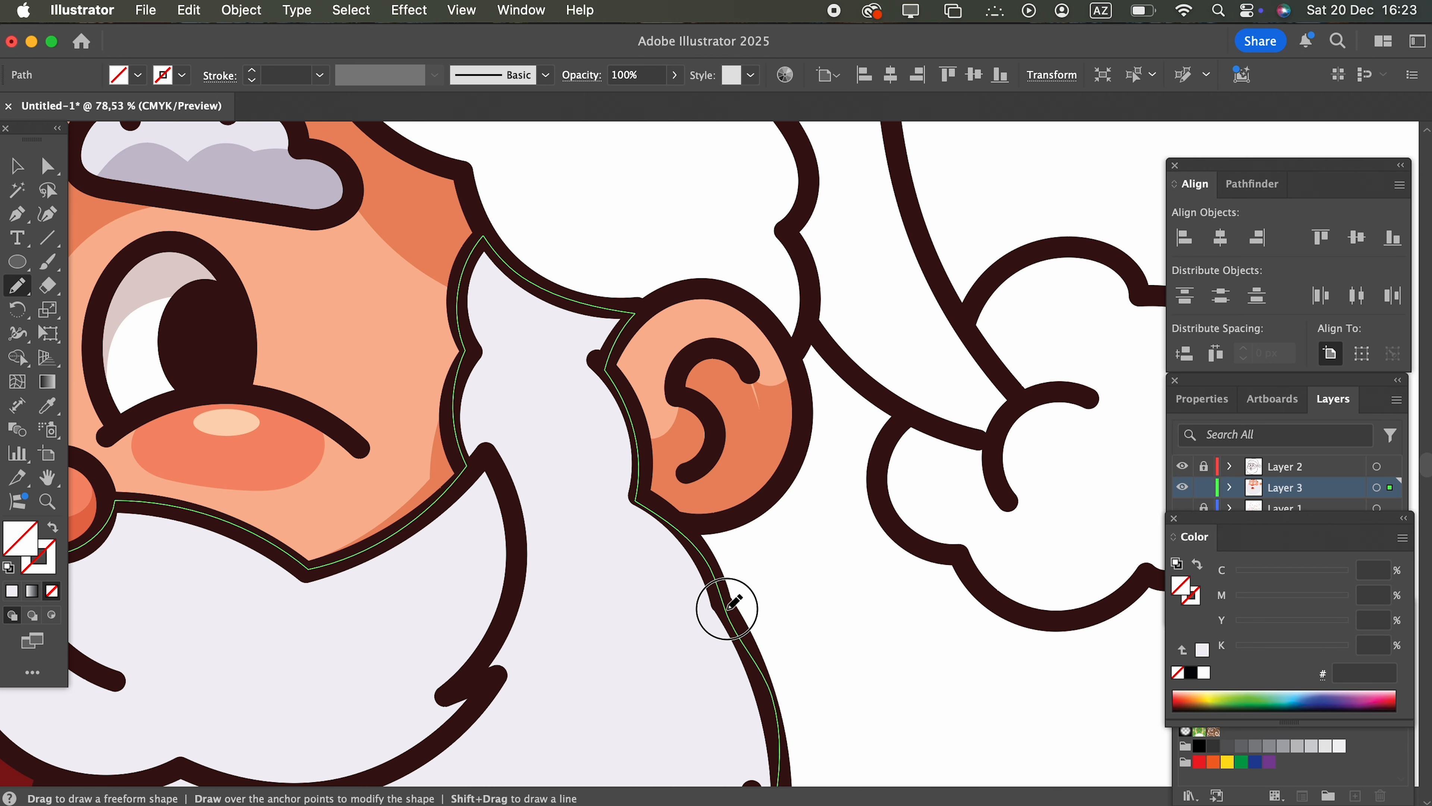
key("z")
scroll(617, 410, "down", 3)
scroll(617, 410, "up", 3)
left_click(16, 286)
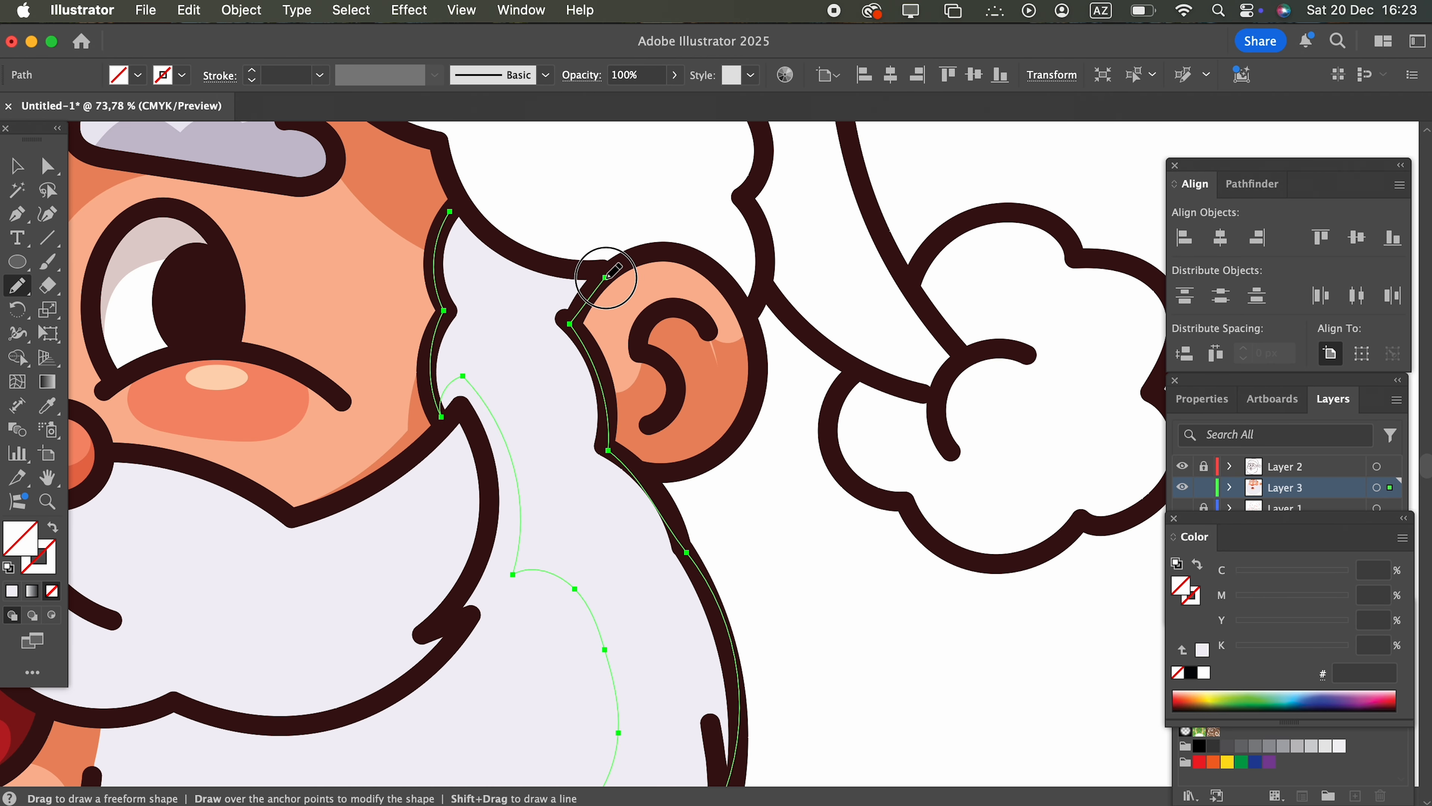
left_click(463, 210, "super")
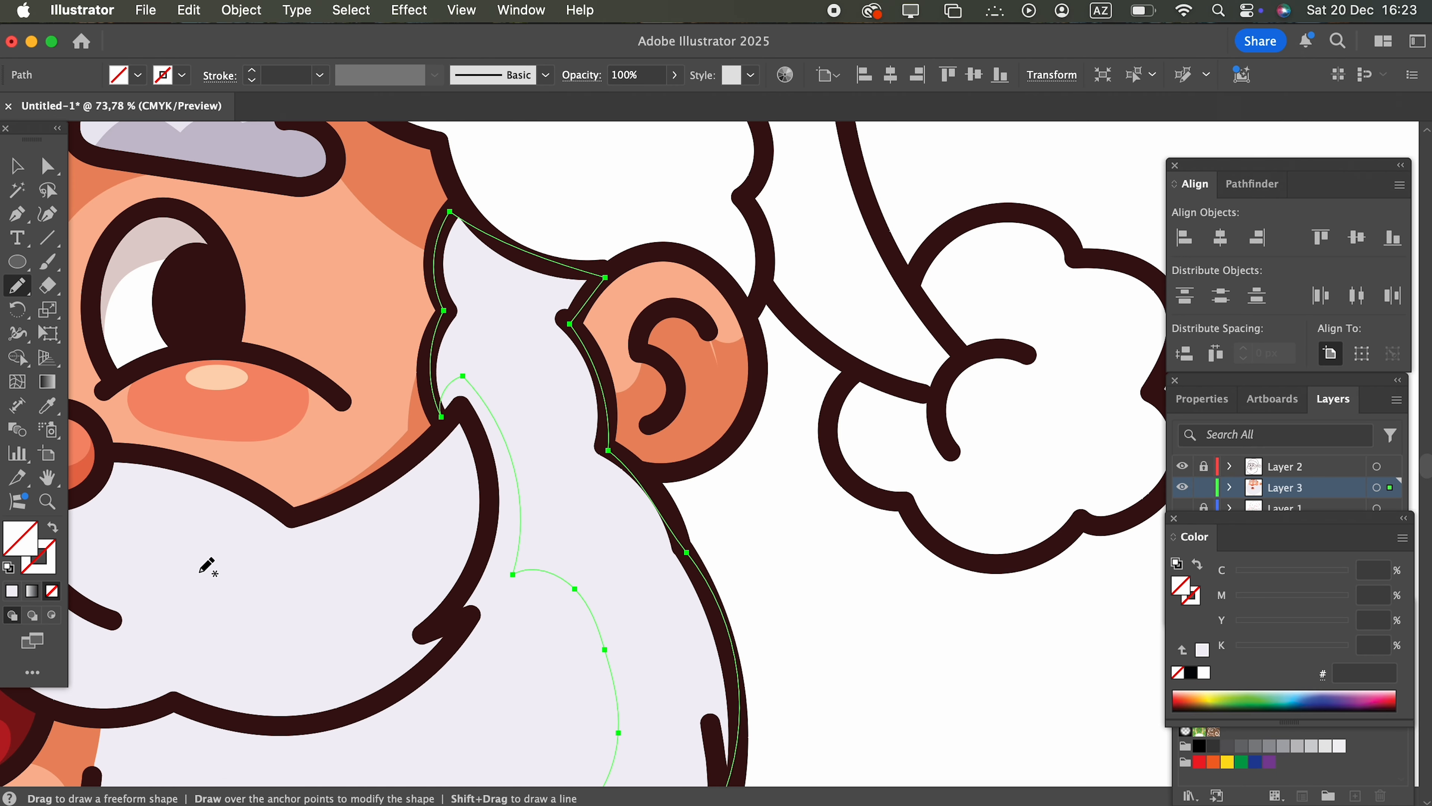
Fill the beard shadow with the grey-lilac #c6bfcd sampled from the eyebrow's shadow and deselect it.
left_click(62, 402)
left_click(210, 145)
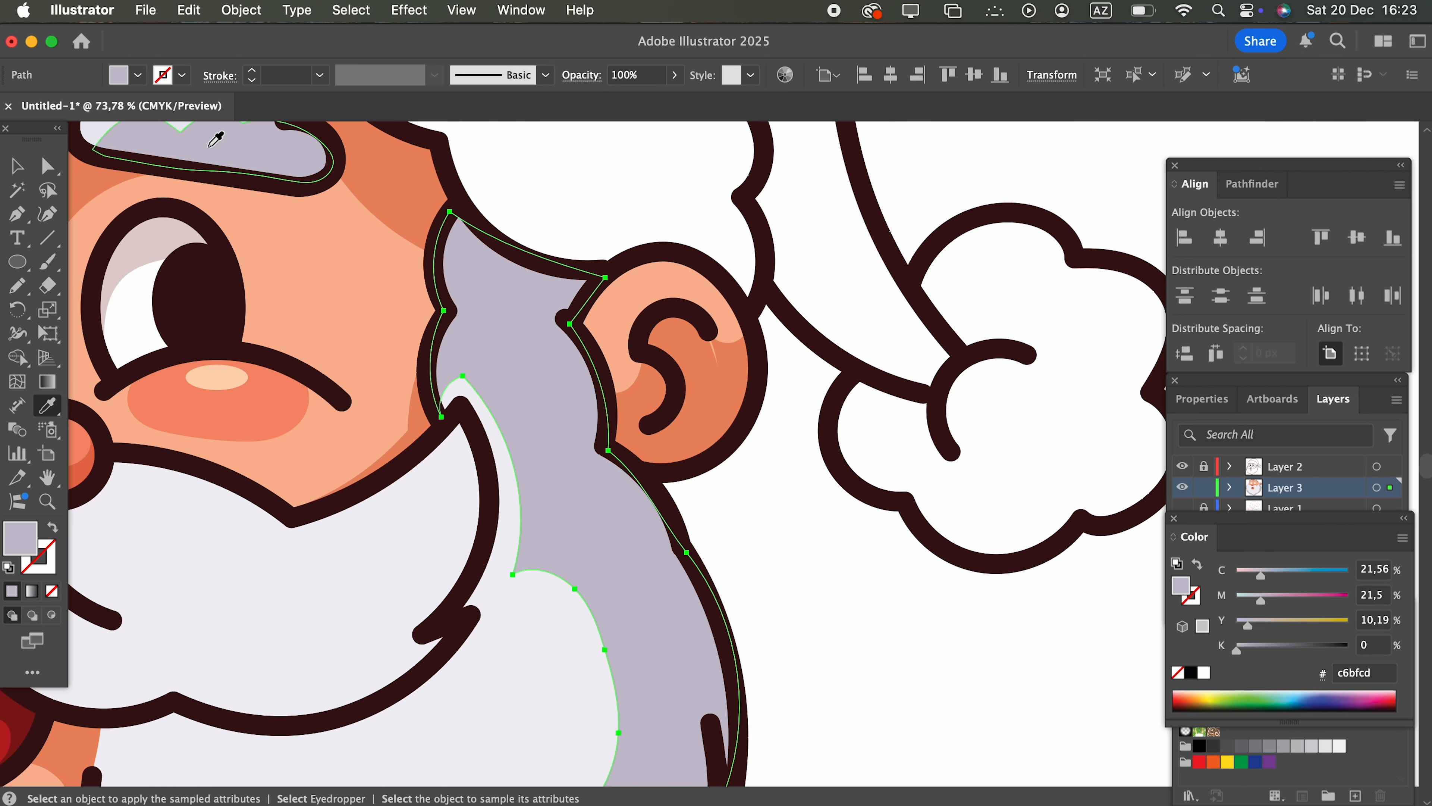
key("super+shift+a")
Trace a closed shadow shape with tufted inner edges along the moustache's lower edge and under the nose.
key("z")
mouse_move(617, 400)
left_mouse_down()
mouse_move(473, 426)
mouse_move(80, 390)
mouse_move(233, 361)
left_mouse_up()
key("n")
left_click_drag(488, 274, 413, 357)
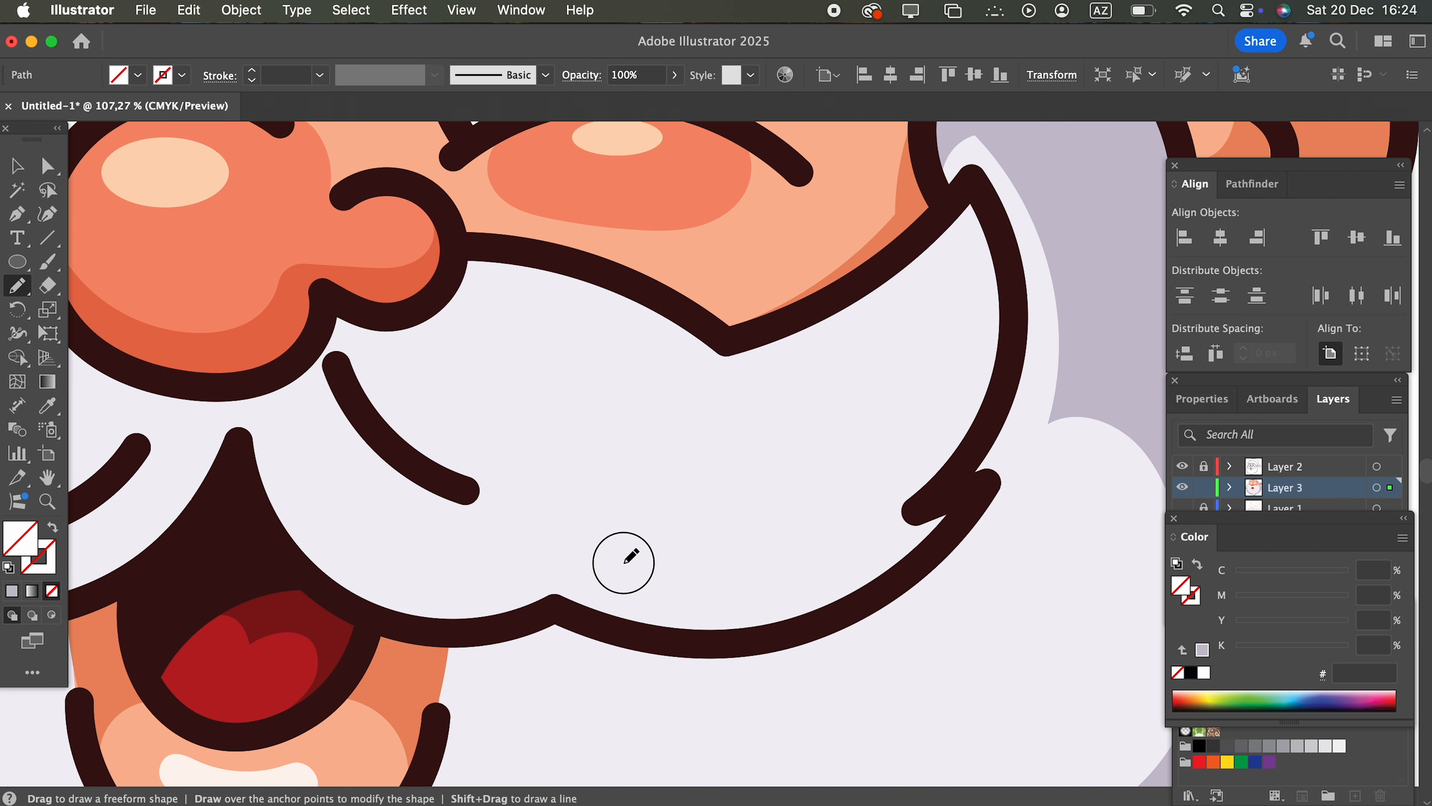
scroll(310, 566, "left", 10)
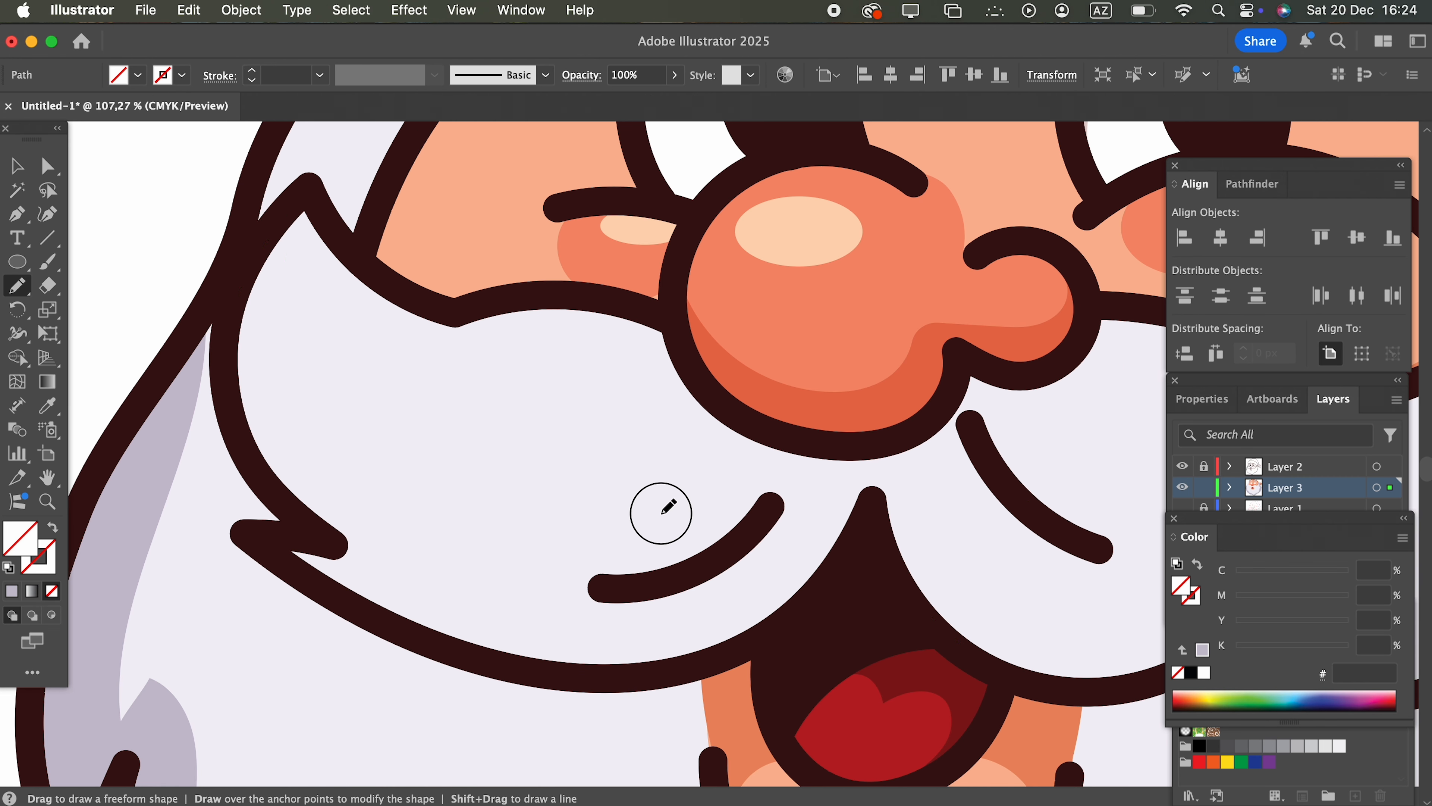
scroll(857, 425, "right", 7)
scroll(857, 426, "up", 2)
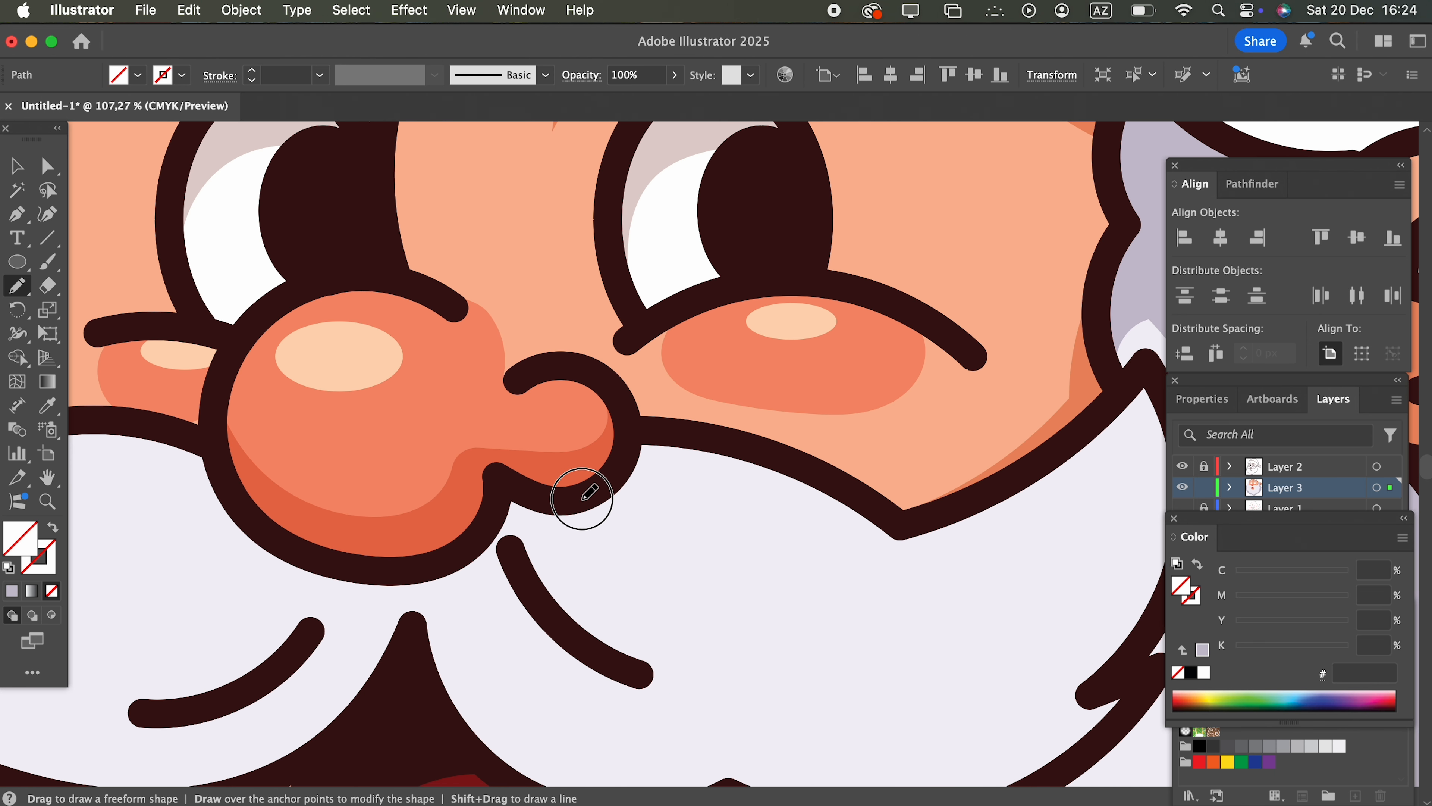
key("z")
left_click_drag(641, 435, 295, 515)
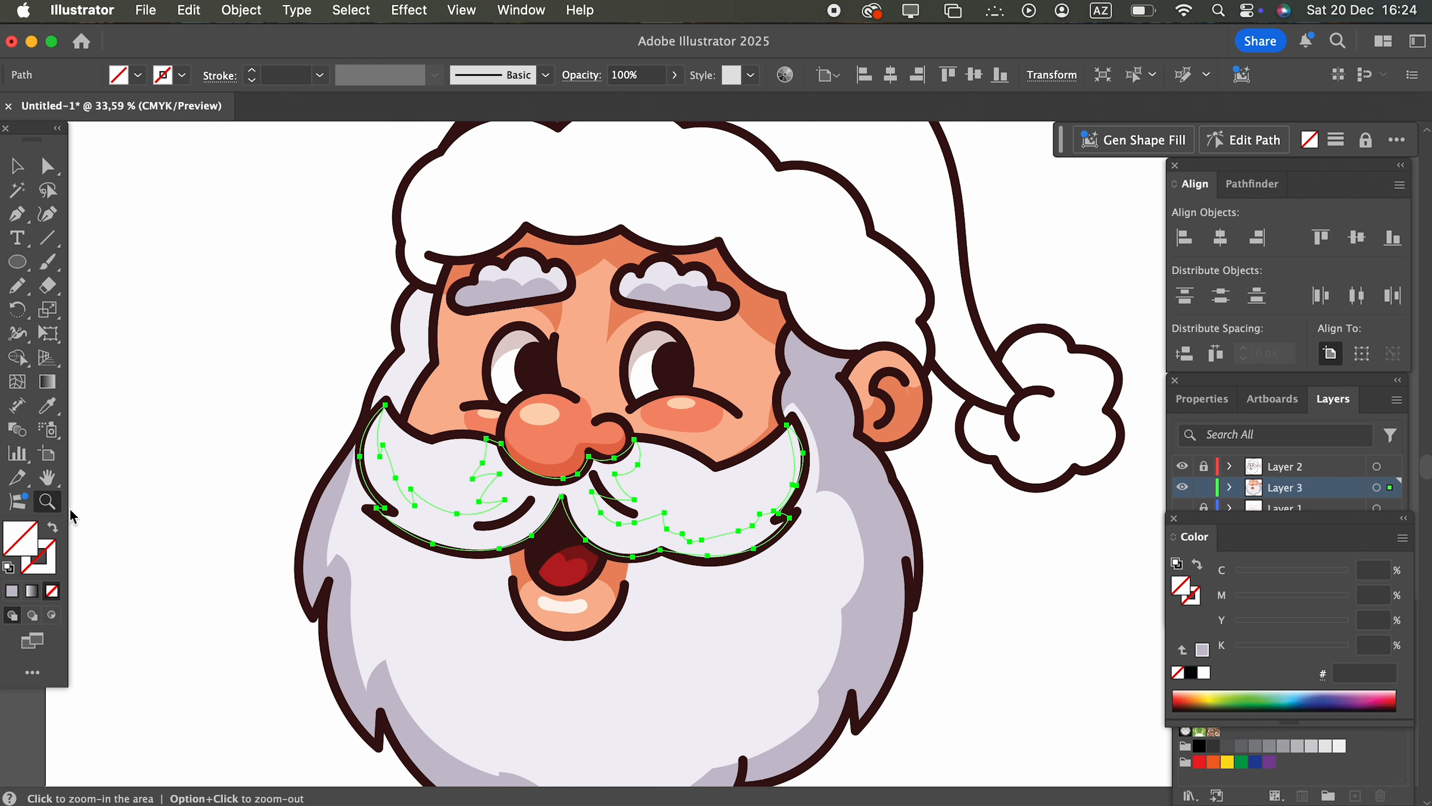
Fill the moustache shadow with the grey-lilac #c6bfcd sampled from the beard shadow and deselect it.
left_click(55, 413)
left_click(824, 467)
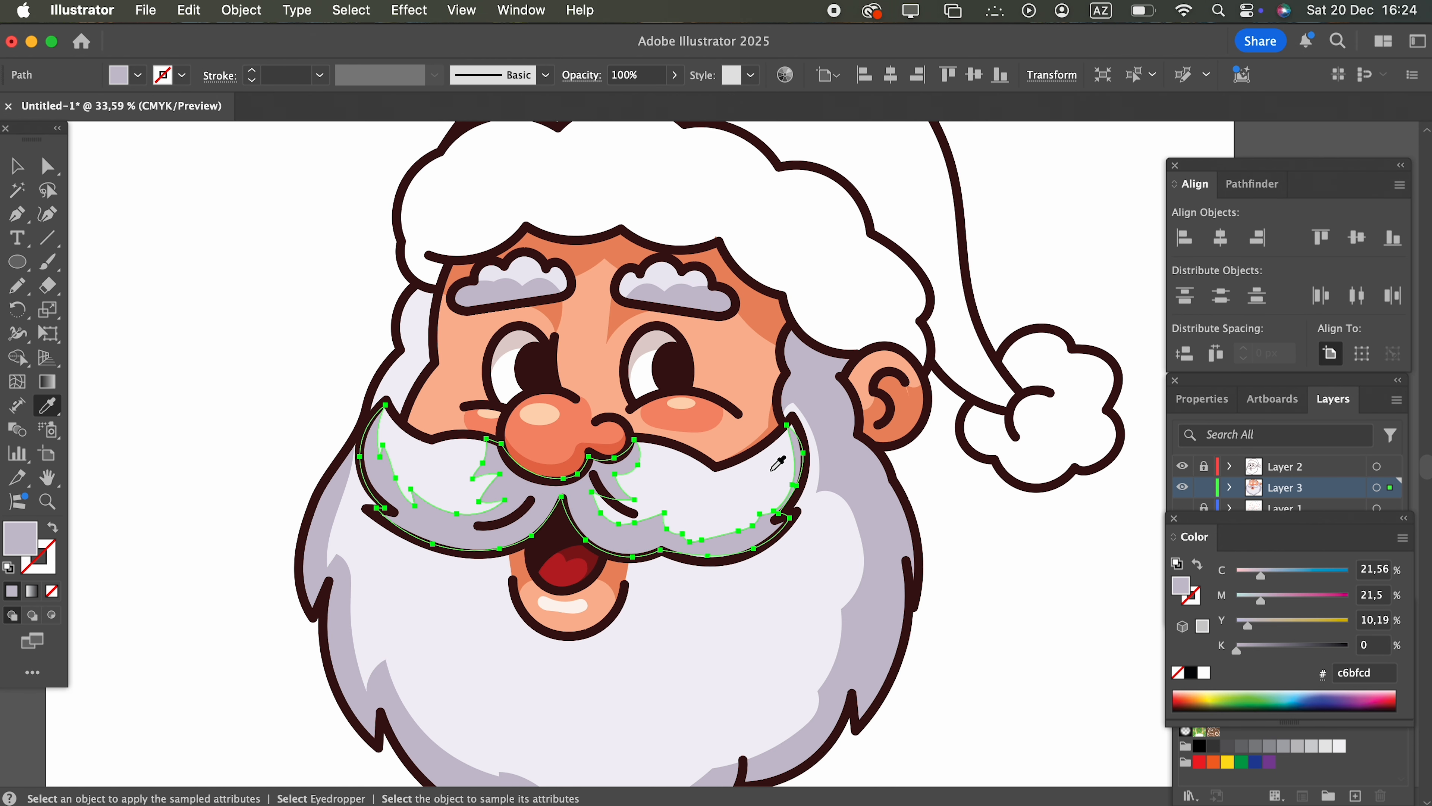
left_click(17, 169)
key("super+shift+a")
key("z")
left_click_drag(627, 544, 617, 530)
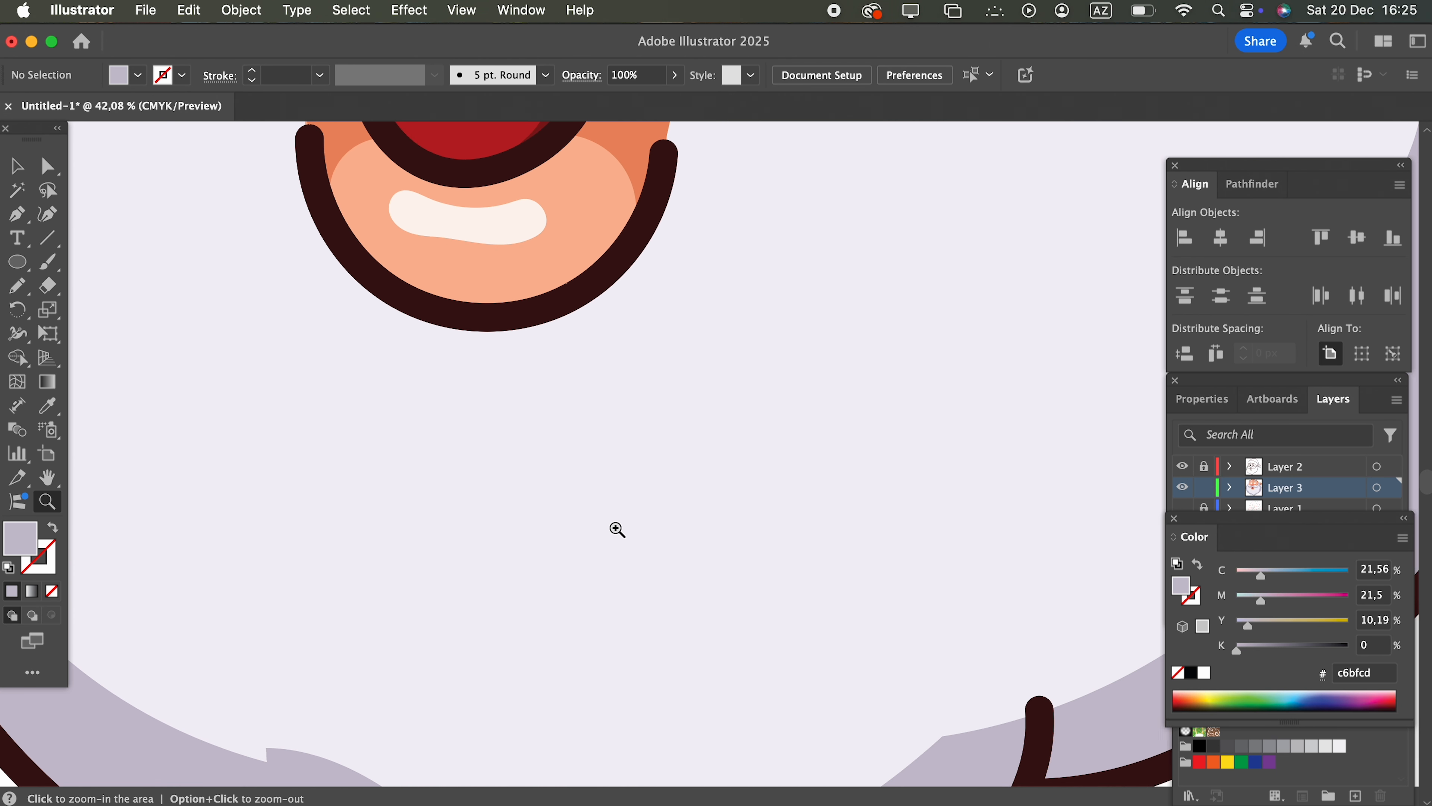
Trace a closed shadow shape with pointed tufts in the beard just below the lower lip.
left_click(16, 286)
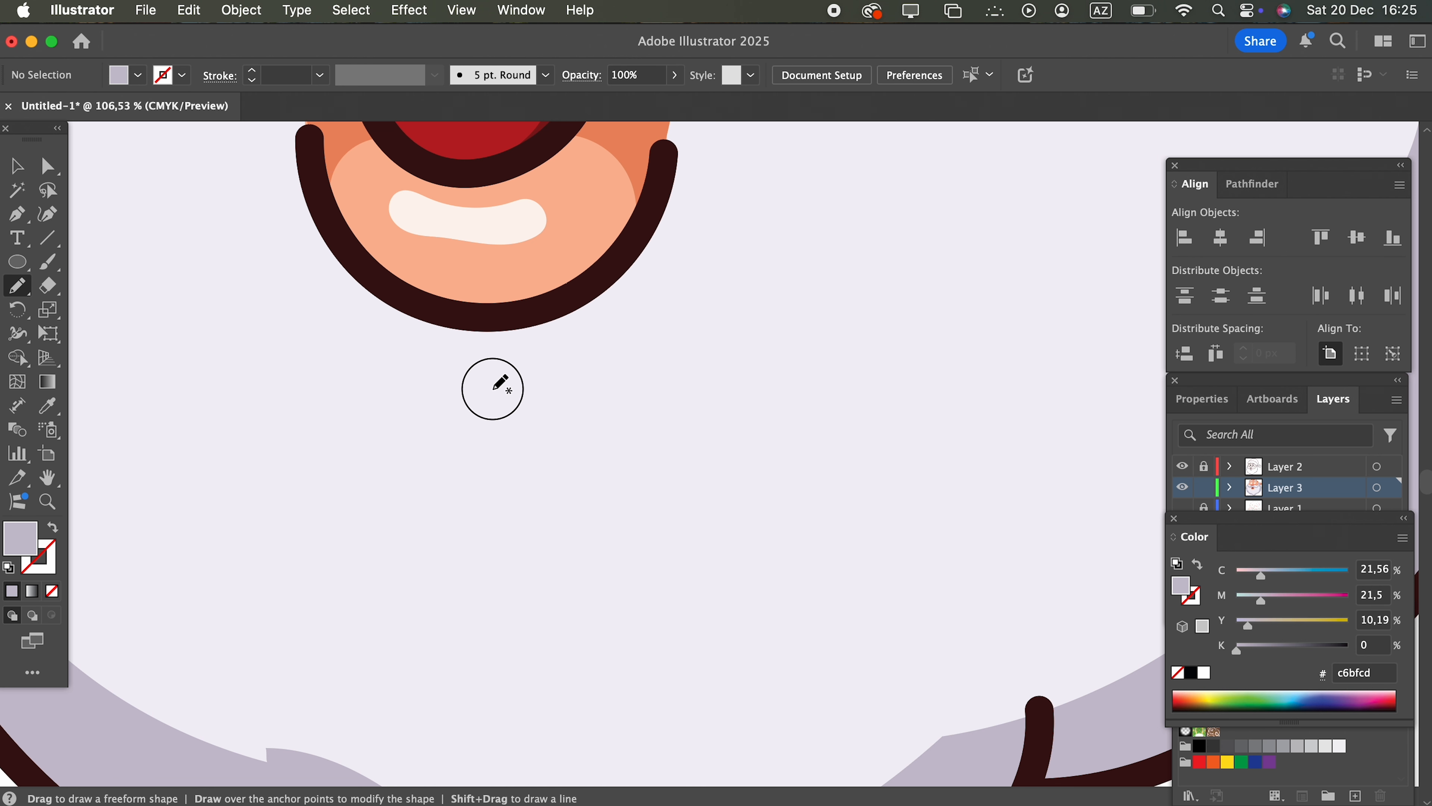
left_click_drag(684, 249, 682, 249)
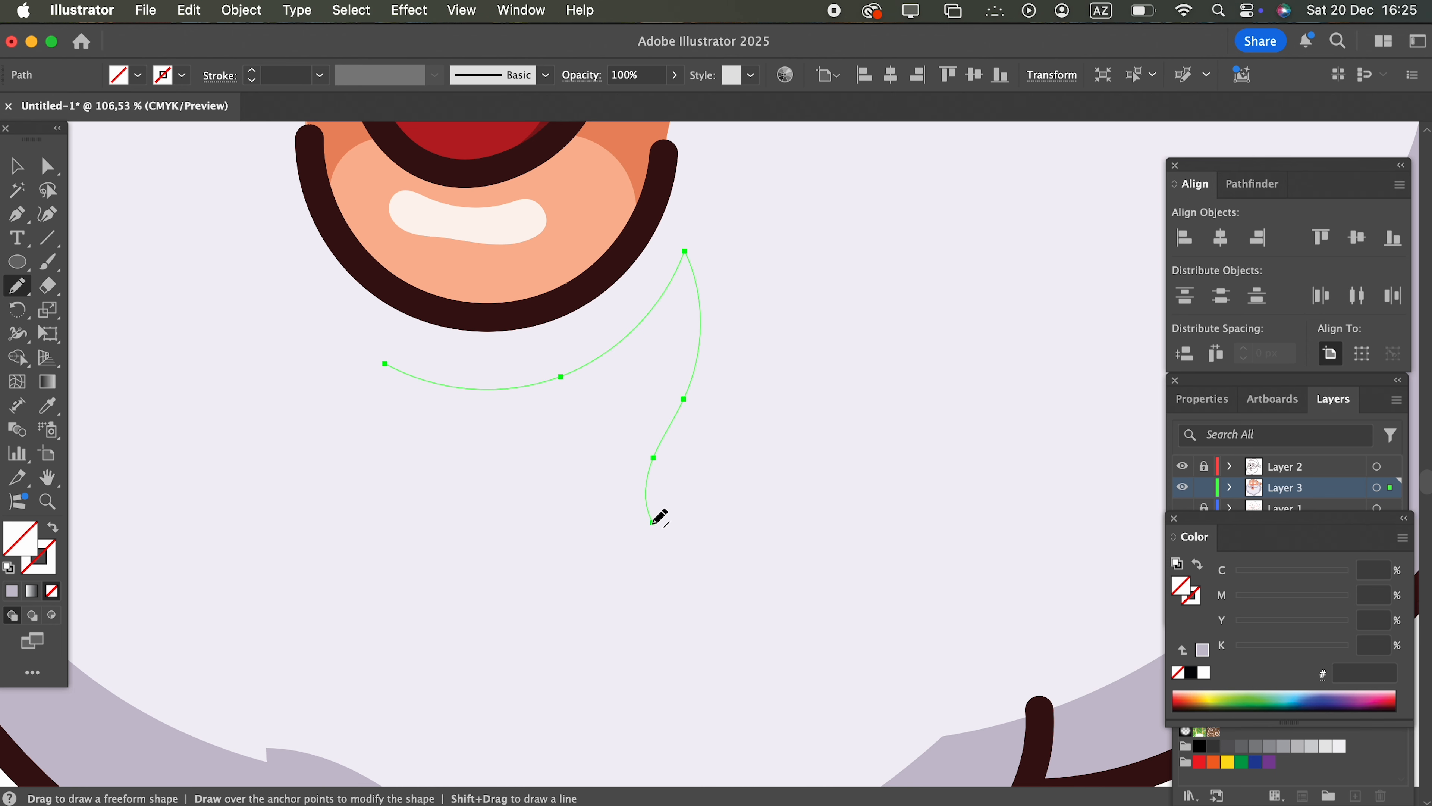
left_click_drag(624, 490, 623, 490)
left_click(601, 453)
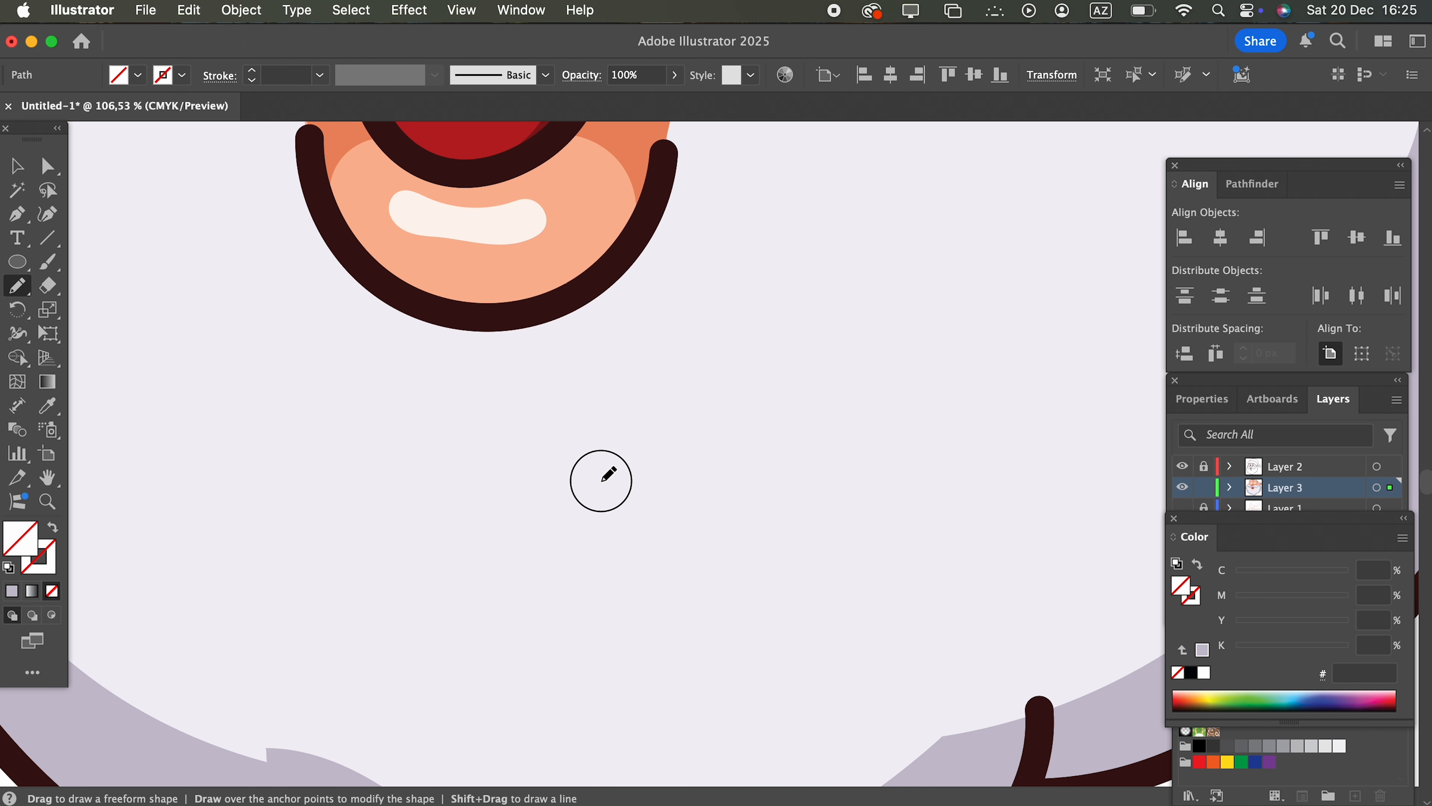
mouse_move(588, 630)
left_mouse_down()
mouse_move(584, 591)
mouse_move(512, 464)
left_mouse_up()
left_click(505, 473)
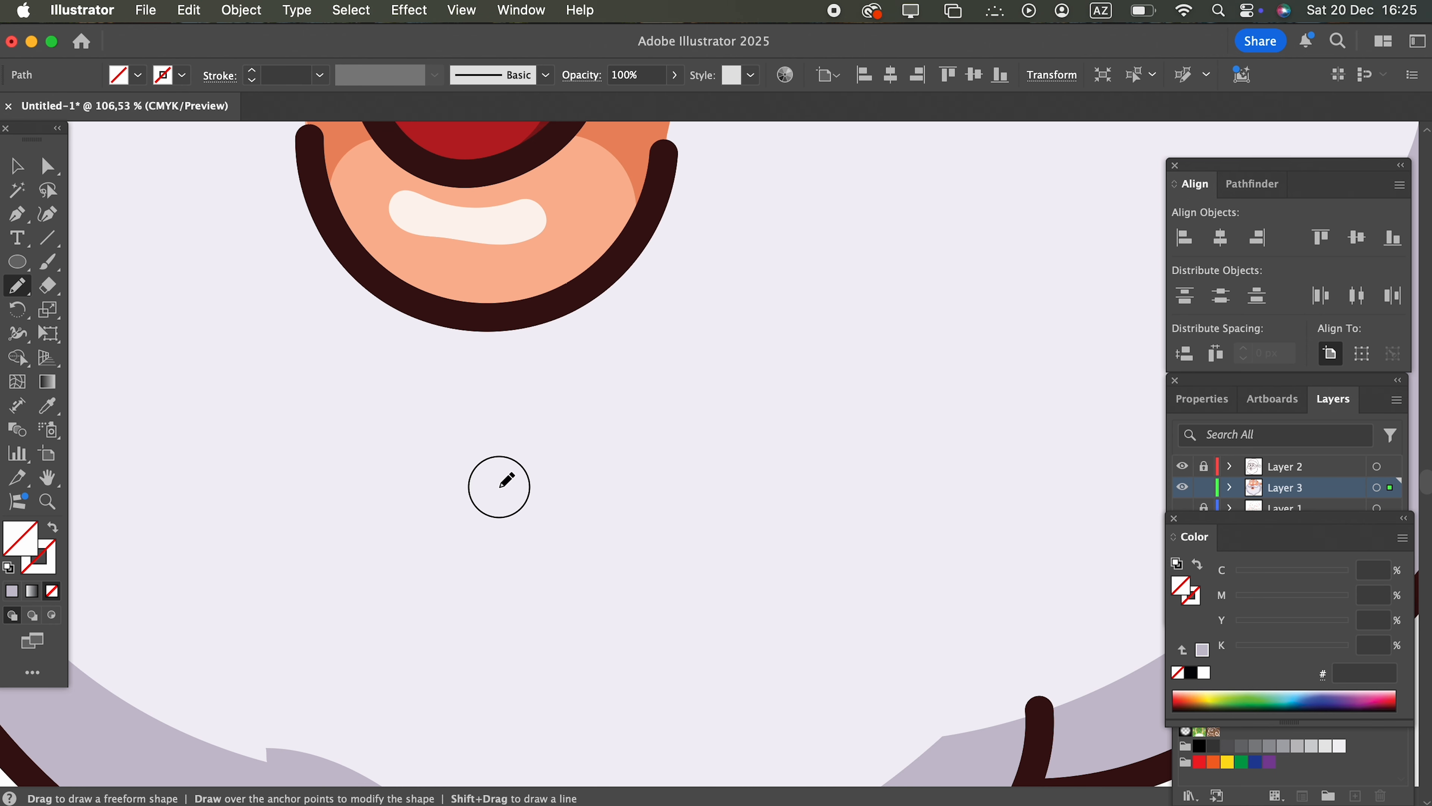
Fill the tufted shadow below the lower lip with the grey-lilac #c6bfcd sampled from the beard shadow.
key("super+0")
key("super+z")
left_click(47, 405)
left_click(514, 547)
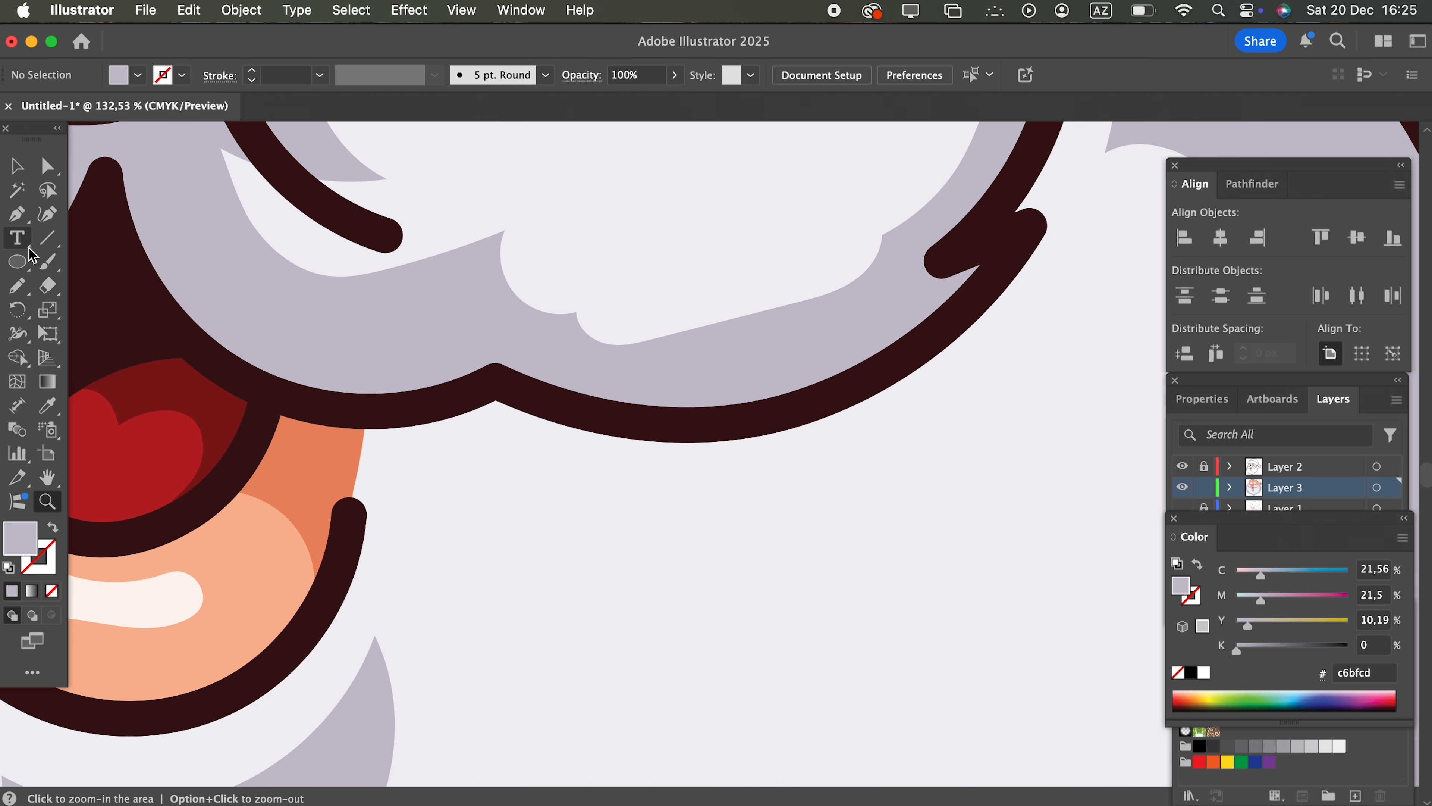
Trace a closed scalloped shadow on the beard beneath the moustache's right half and fill it with the sampled grey-lilac #c6bfcd.
left_click(17, 285)
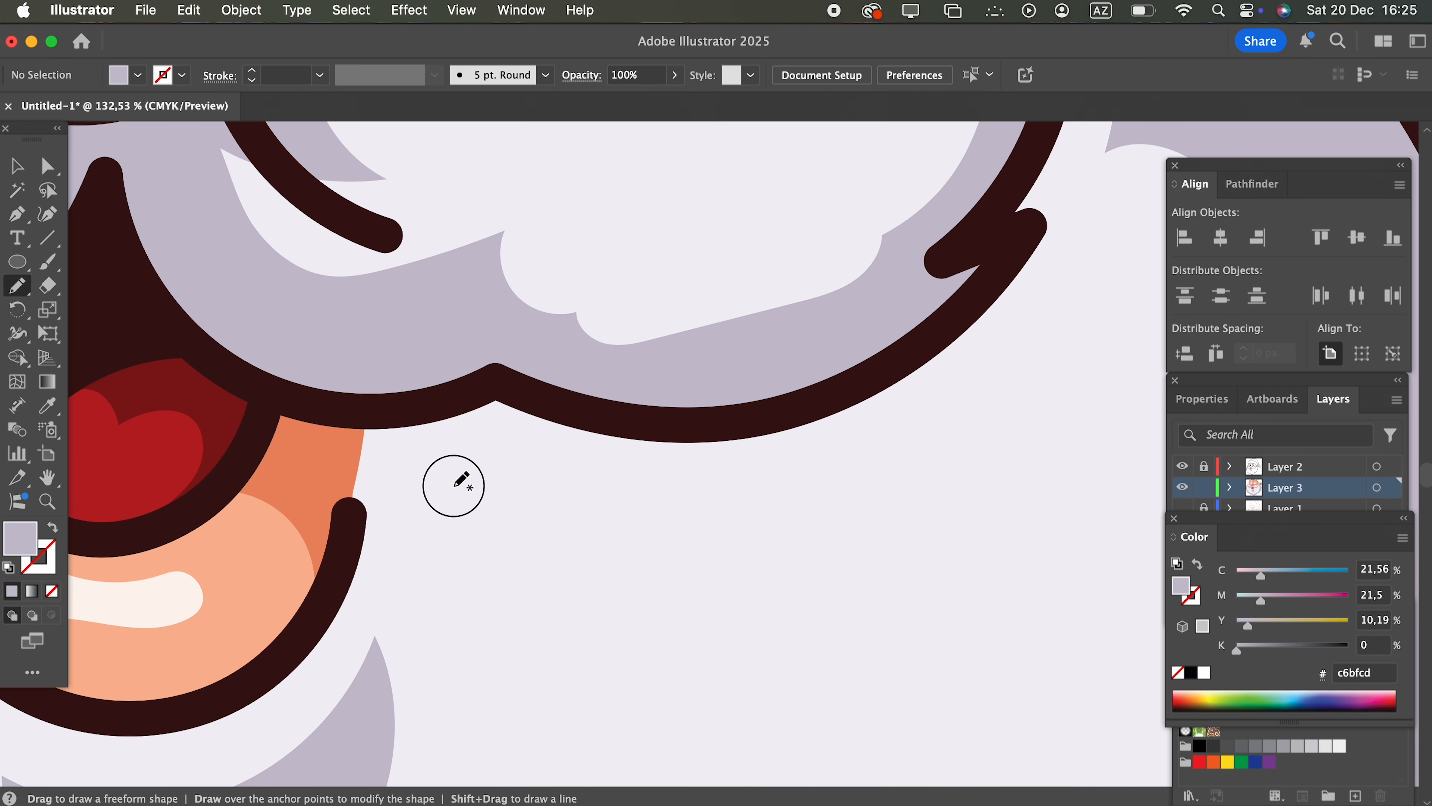
left_click_drag(367, 427, 540, 466)
left_click_drag(1108, 243, 1070, 396)
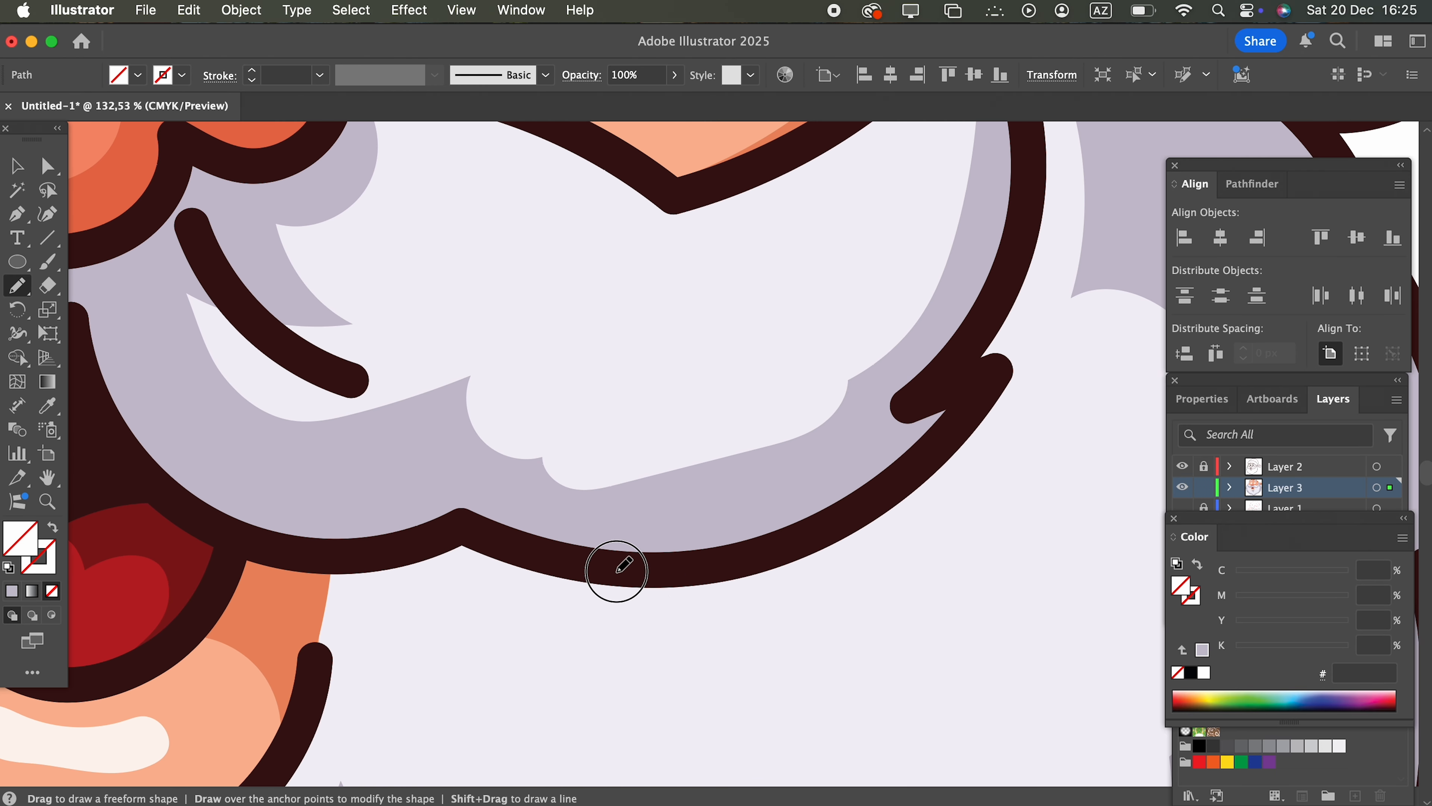
left_click_drag(377, 557, 334, 568)
key("z")
left_click_drag(425, 528, 148, 511)
left_click(56, 404)
left_click(725, 395)
Trace a closed shadow with a small notch beneath the moustache's left half and fill it with the sampled grey-lilac #c6bfcd.
key("z")
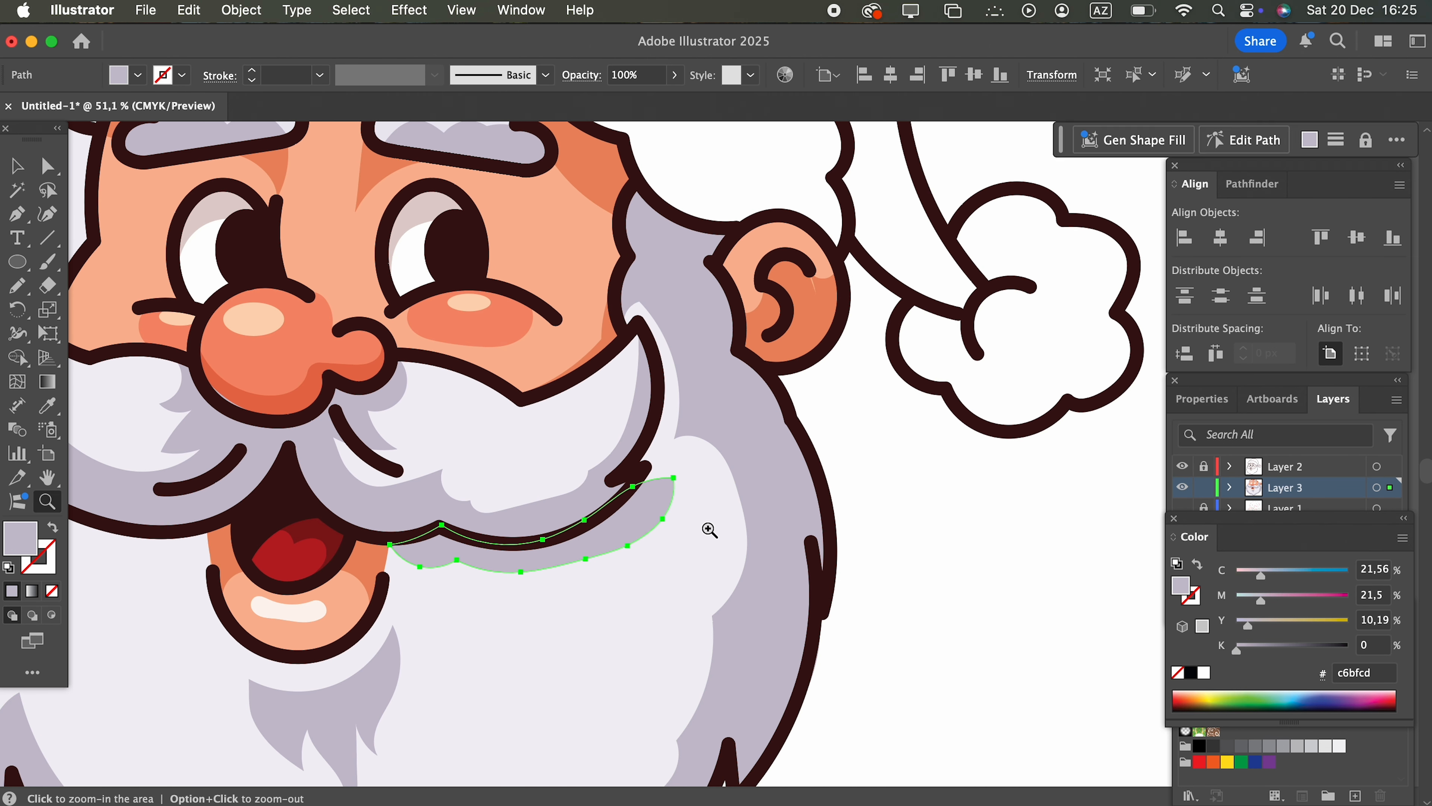
left_click(245, 477)
key("n")
key("slash")
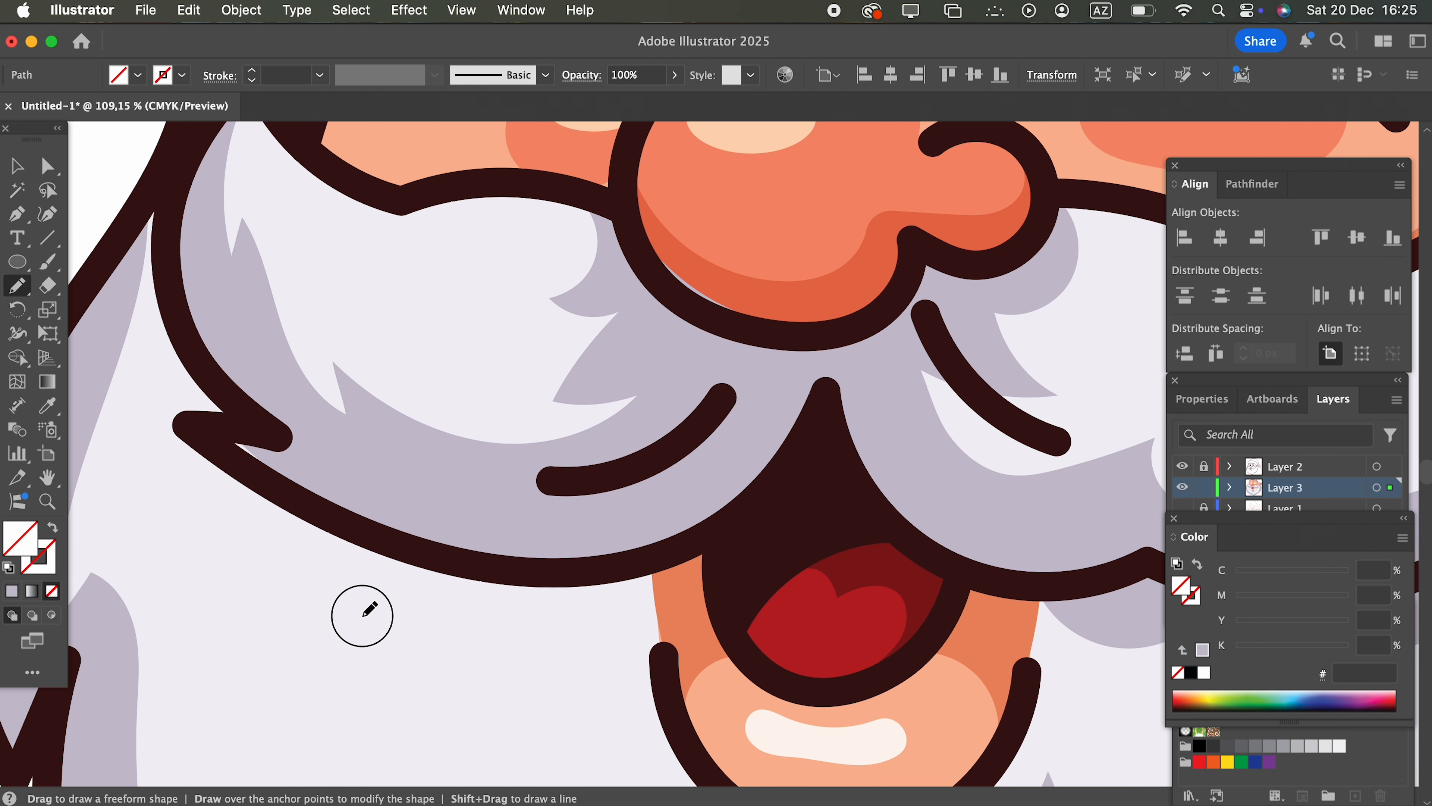
left_click_drag(235, 443, 244, 472)
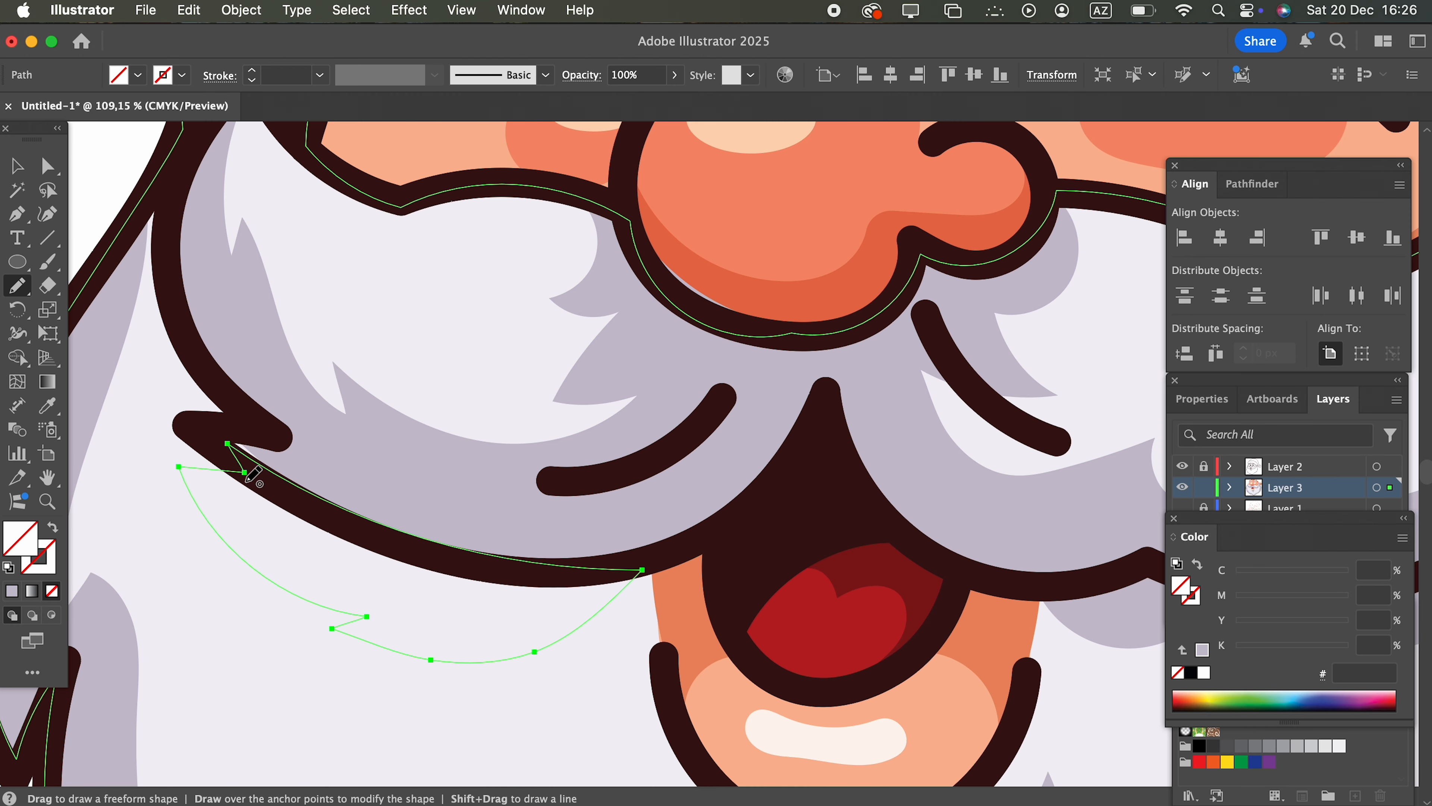
left_click(50, 403)
left_click(395, 473)
key("z")
left_click_drag(457, 463, 100, 483)
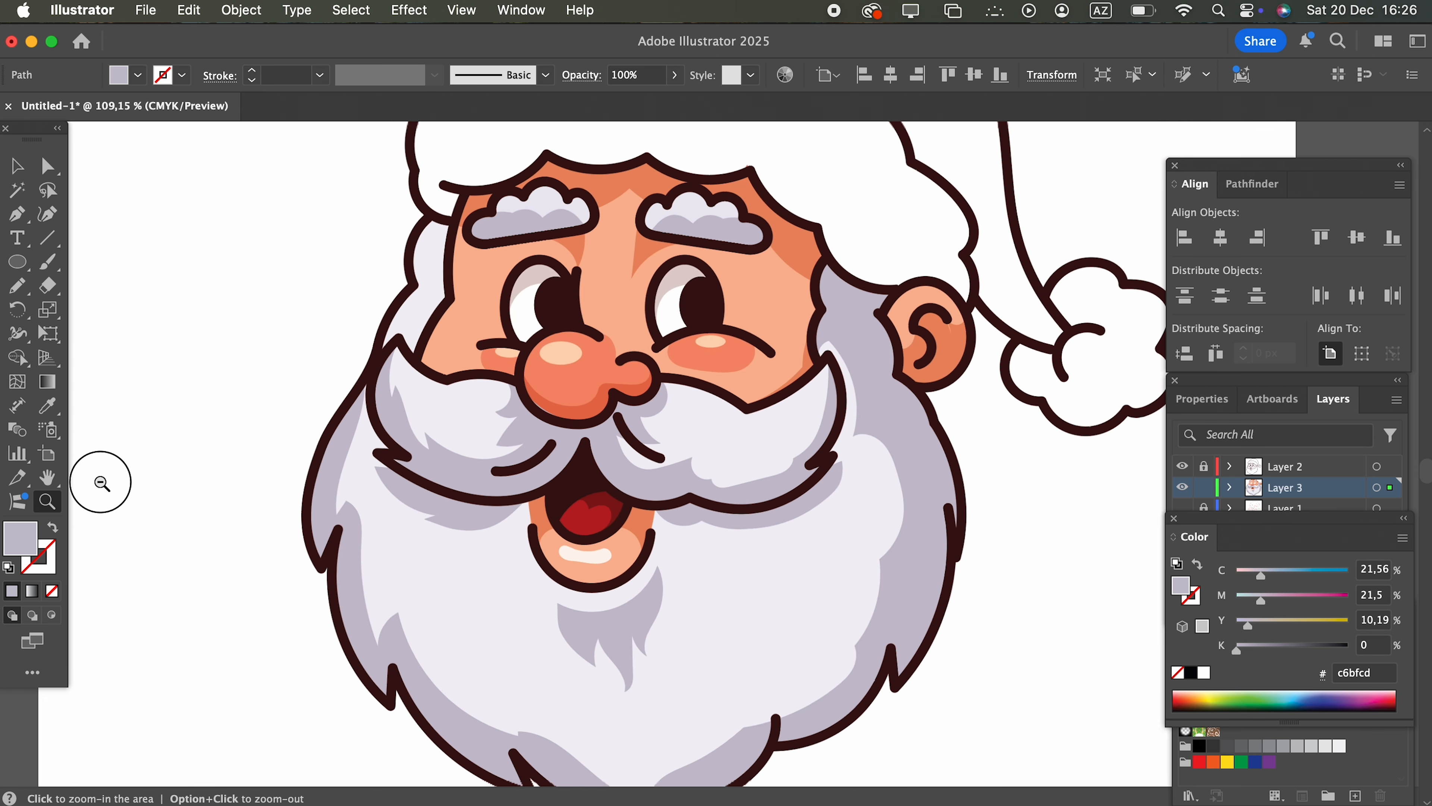
Trace a closed shadow shape over the left sideburn, from above the moustache tip up to the hat brim.
left_click_drag(445, 299, 790, 300)
key("super+shift+a")
left_click(18, 290)
left_click_drag(178, 397, 292, 320)
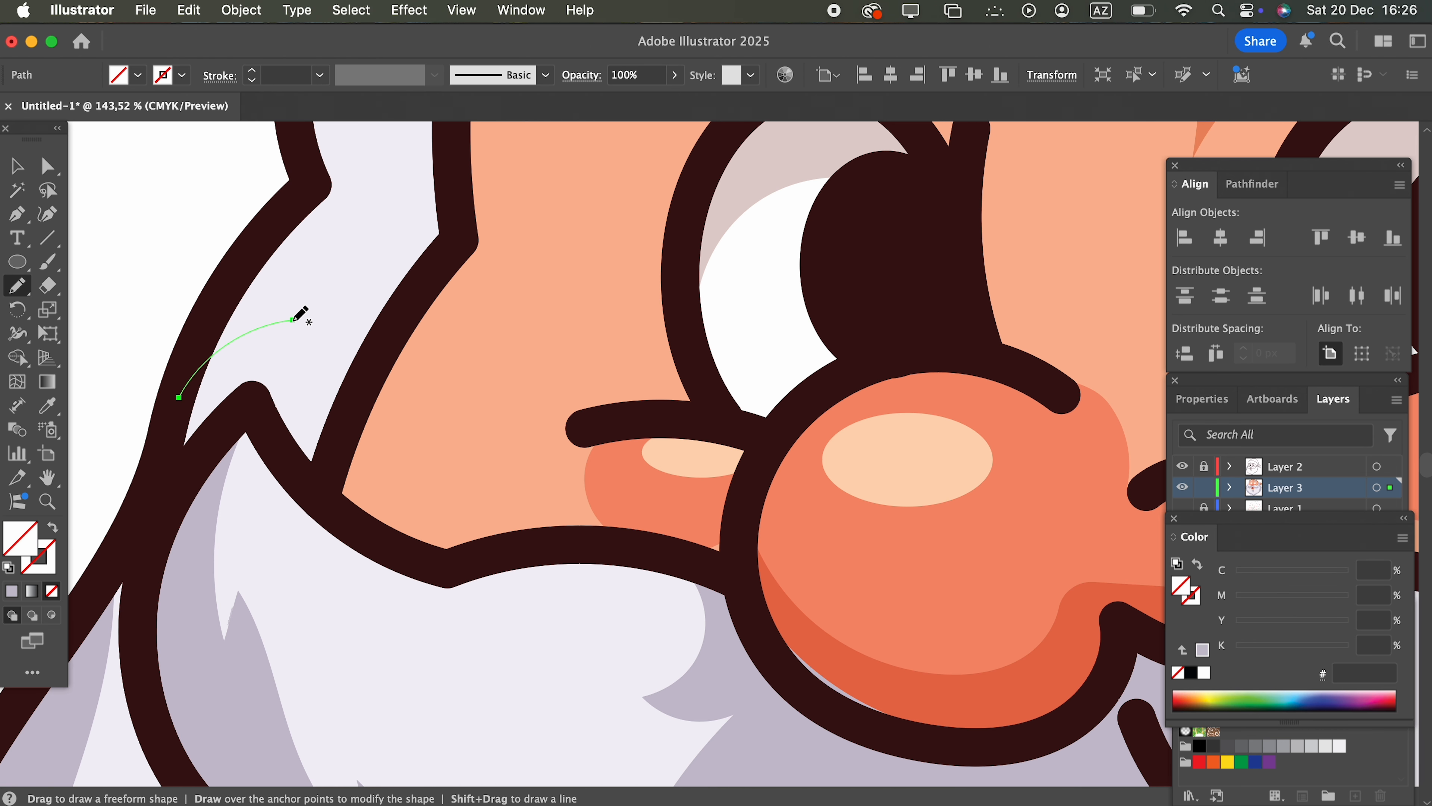
scroll(325, 435, "up", 10)
scroll(325, 436, "left", 5)
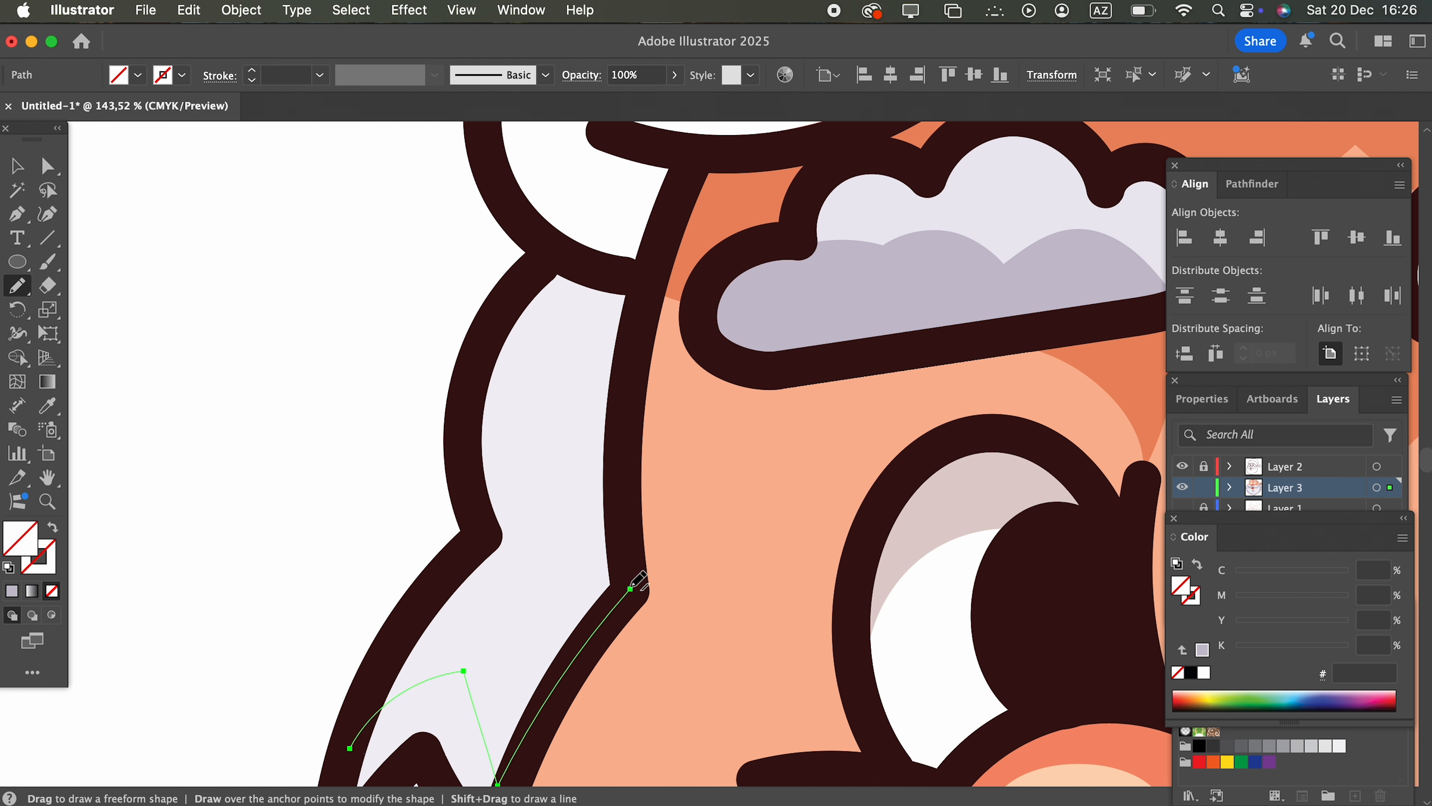
left_click_drag(457, 438, 388, 663)
Fill the left sideburn's shadow with the grey-lilac #c6bfcd sampled from an existing shadow and deselect it.
key("z")
left_click_drag(657, 536, 384, 525)
key("i")
left_click(800, 426)
key("z")
left_click_drag(758, 440, 493, 455)
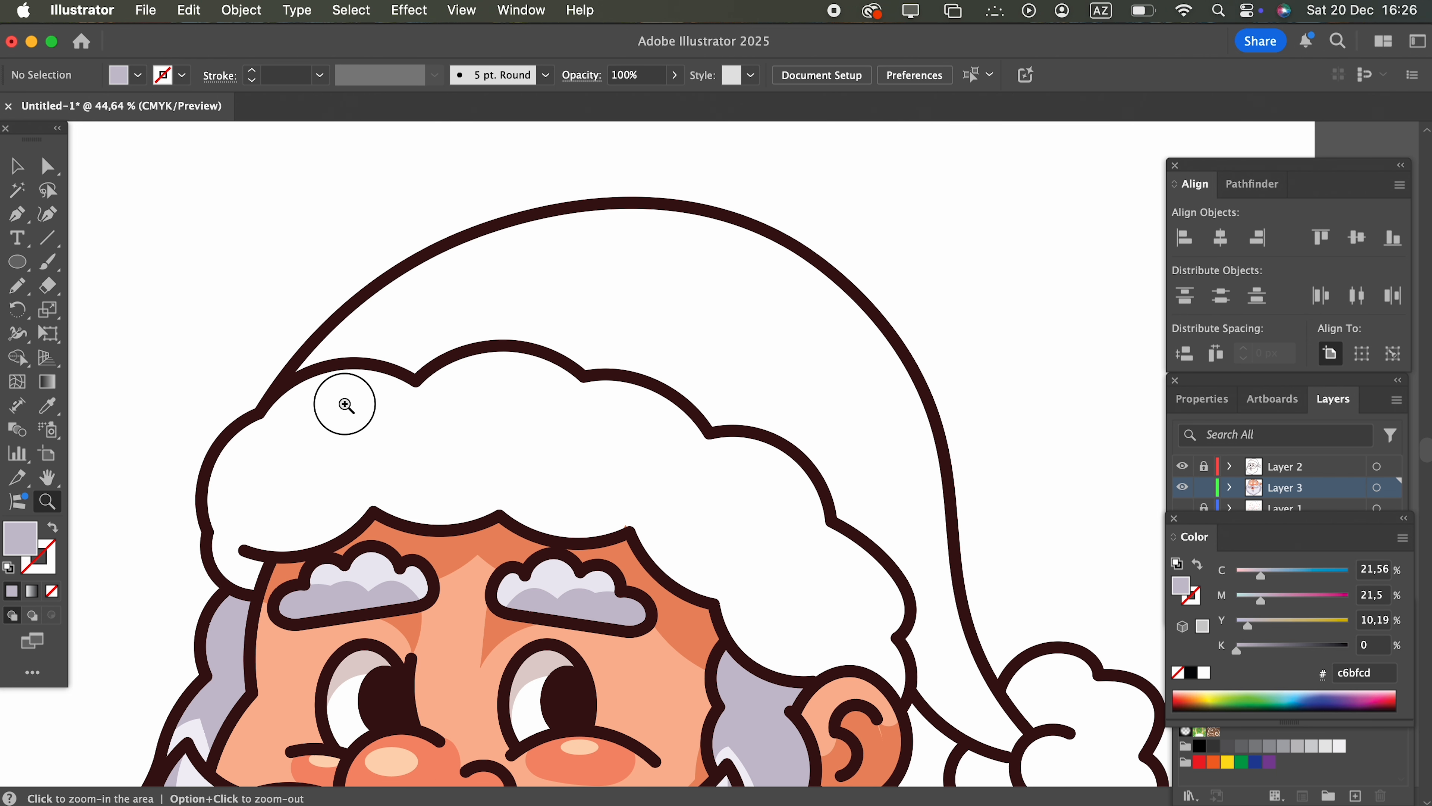
Trace a closed shape for the hat's red body, crossing the fur brim, reaching into the pompom and following the hat's outer outline.
left_click(270, 384)
left_click(18, 296)
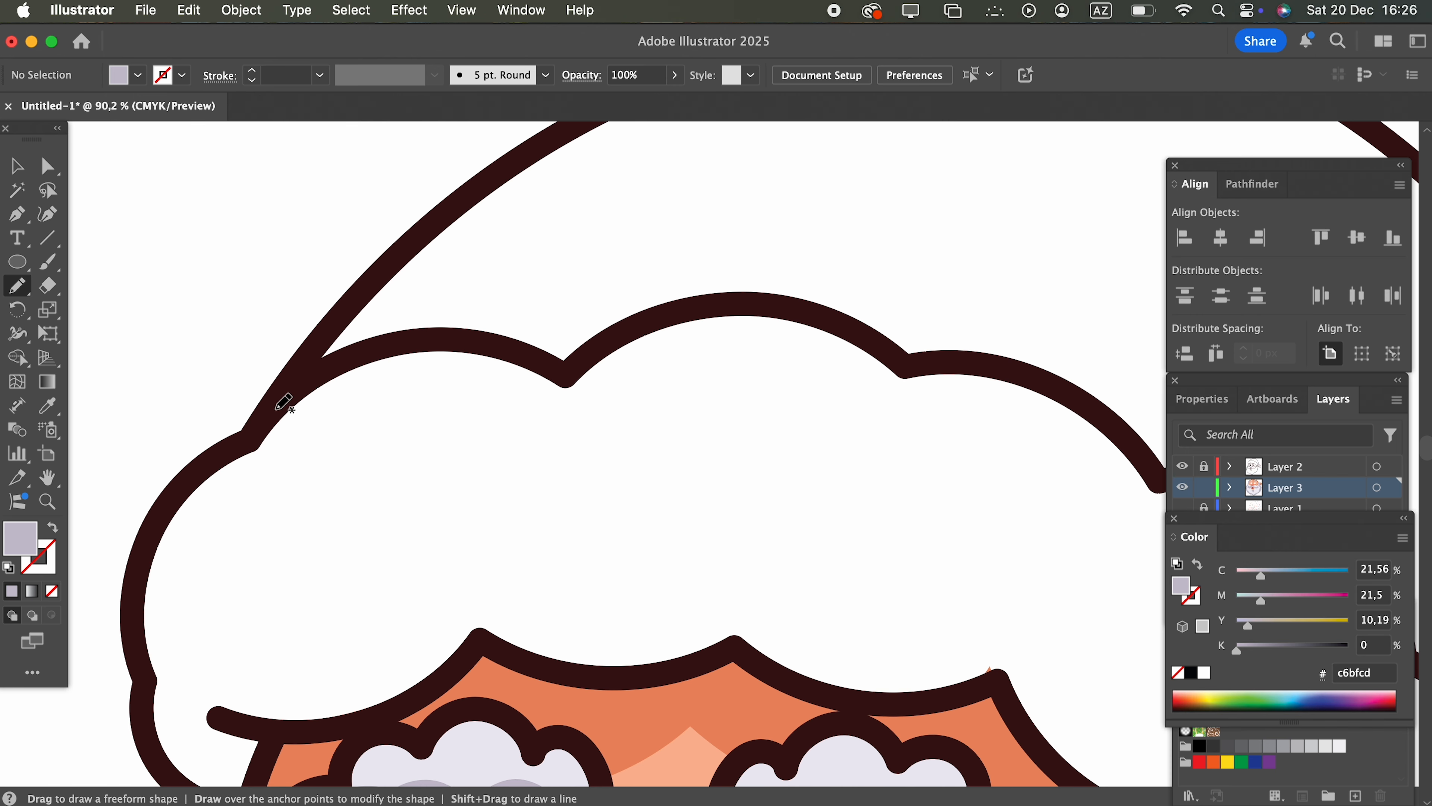
left_click_drag(809, 537, 990, 528)
key("space")
mouse_move(1004, 533)
left_mouse_down()
mouse_move(260, 365)
mouse_move(701, 692)
mouse_move(368, 359)
left_mouse_up()
key("space")
mouse_move(367, 358)
left_mouse_down()
mouse_move(492, 487)
mouse_move(607, 416)
mouse_move(561, 125)
left_mouse_up()
key("space")
mouse_move(561, 125)
left_mouse_down()
mouse_move(911, 621)
mouse_move(812, 374)
mouse_move(731, 441)
mouse_move(1071, 393)
mouse_move(719, 324)
mouse_move(588, 377)
mouse_move(419, 544)
mouse_move(400, 585)
left_mouse_up()
key("z")
left_click(275, 391, "alt")
key("space")
left_click_drag(838, 335, 659, 297)
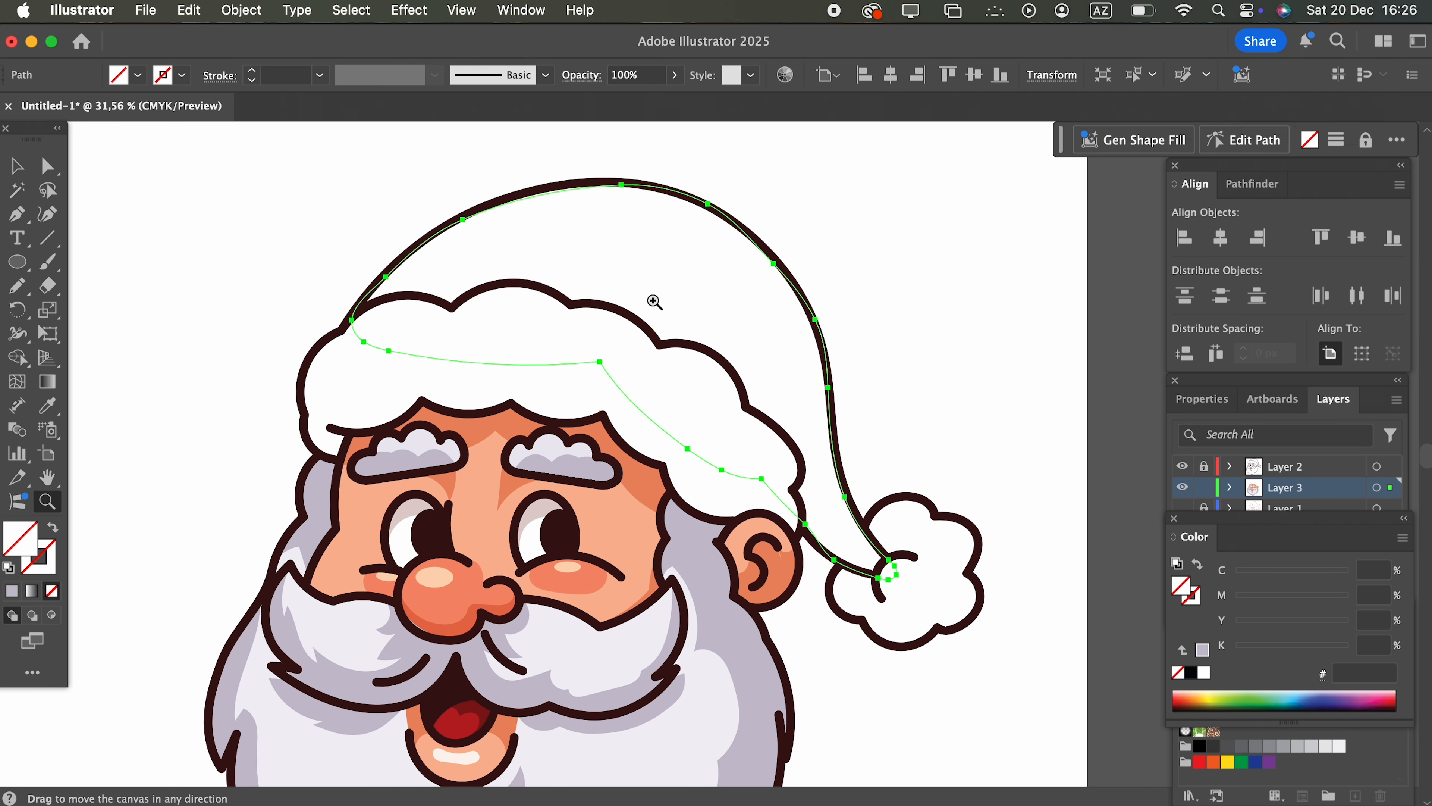
Fill the hat body with the red #b92025 sampled from the tongue and bend its left edge out under the dark outline.
left_click(48, 405)
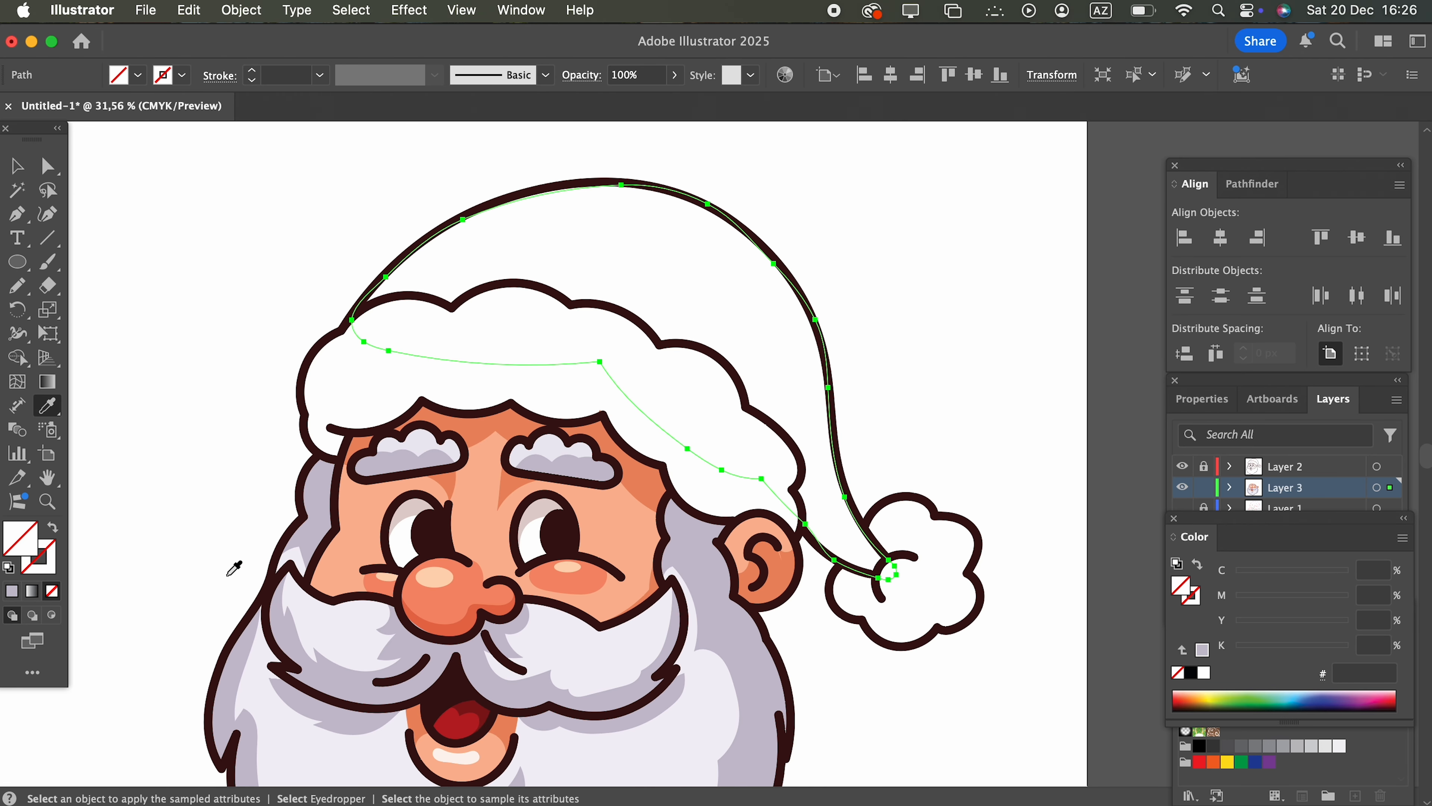
left_click(456, 724)
key("z")
left_click_drag(684, 345, 684, 346)
left_click(47, 214)
left_click_drag(274, 329, 797, 284)
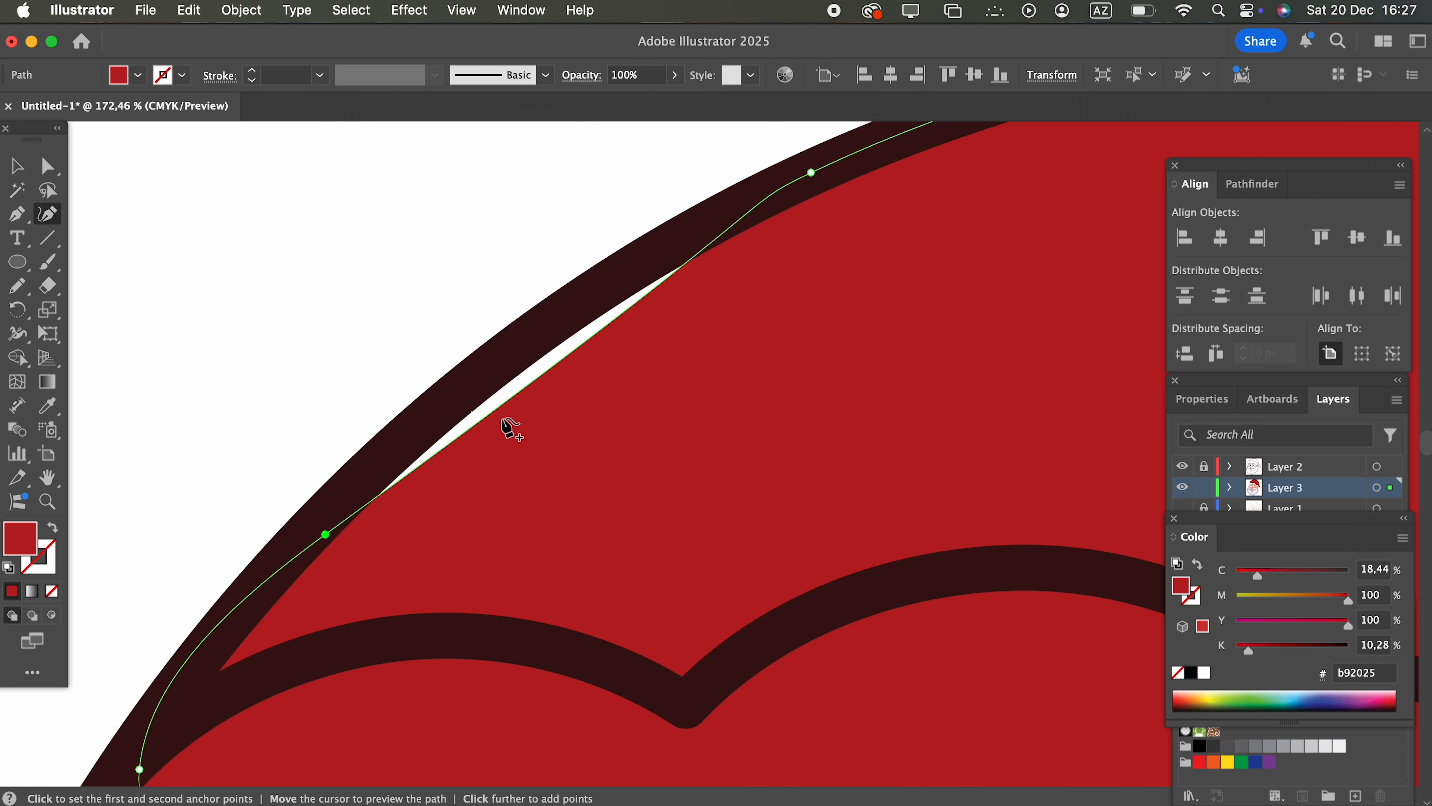
key("super+shift+a")
Trace a closed shadow shape with spiky fold tips along the hat above the brim's right half, down to the pompom.
key("z")
scroll(458, 402, "down", 5)
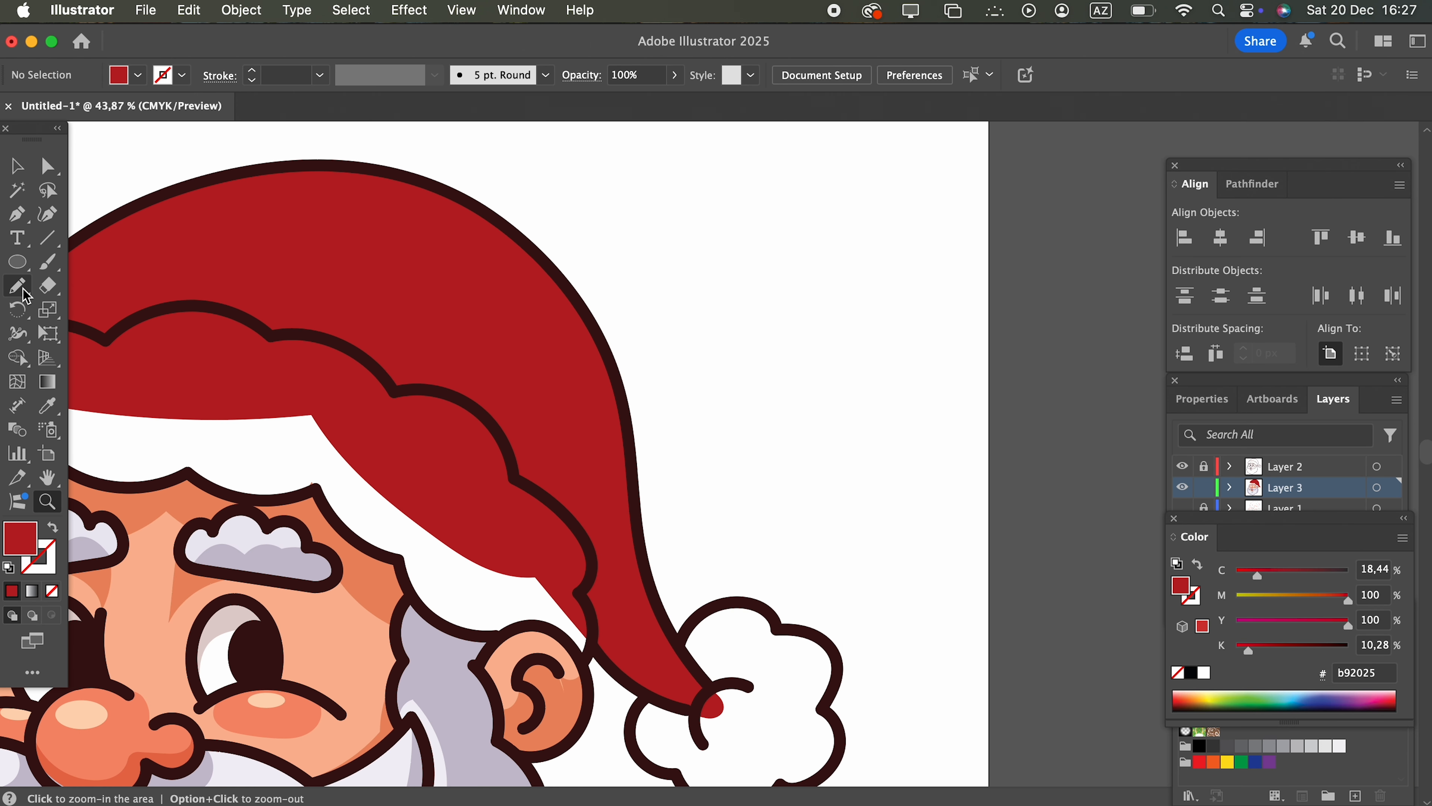
left_click(23, 288)
mouse_move(263, 337)
left_mouse_down()
mouse_move(397, 335)
mouse_move(537, 429)
mouse_move(586, 408)
left_mouse_up()
mouse_move(689, 656)
left_mouse_down()
mouse_move(672, 697)
mouse_move(306, 435)
mouse_move(255, 345)
left_mouse_up()
Fill the hat's fold shadow with the sampled hat red darkened to #910c16 and deselect it.
left_click(56, 404)
left_click(371, 310)
double_click(21, 533)
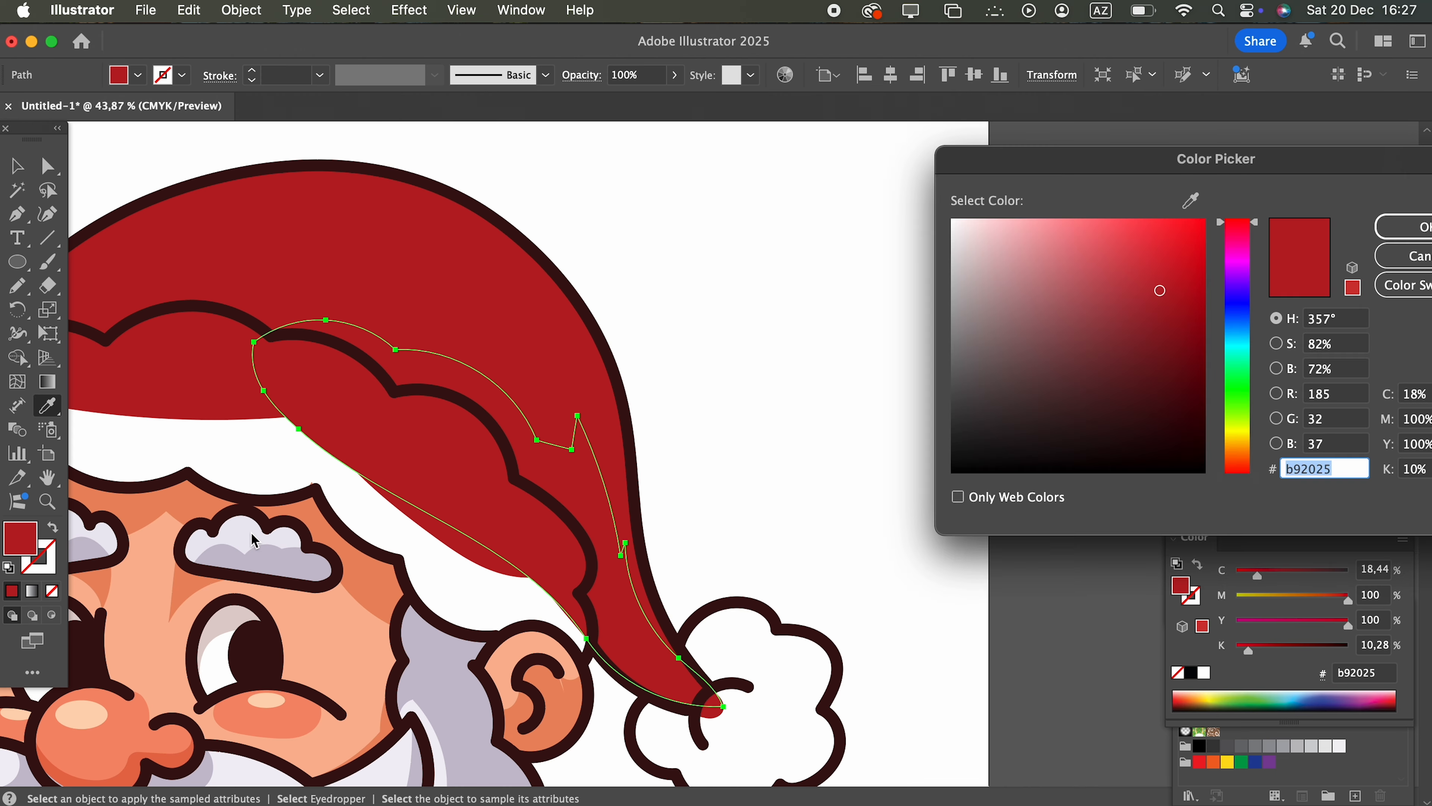
left_click(1179, 323)
left_click_drag(1180, 324, 1186, 327)
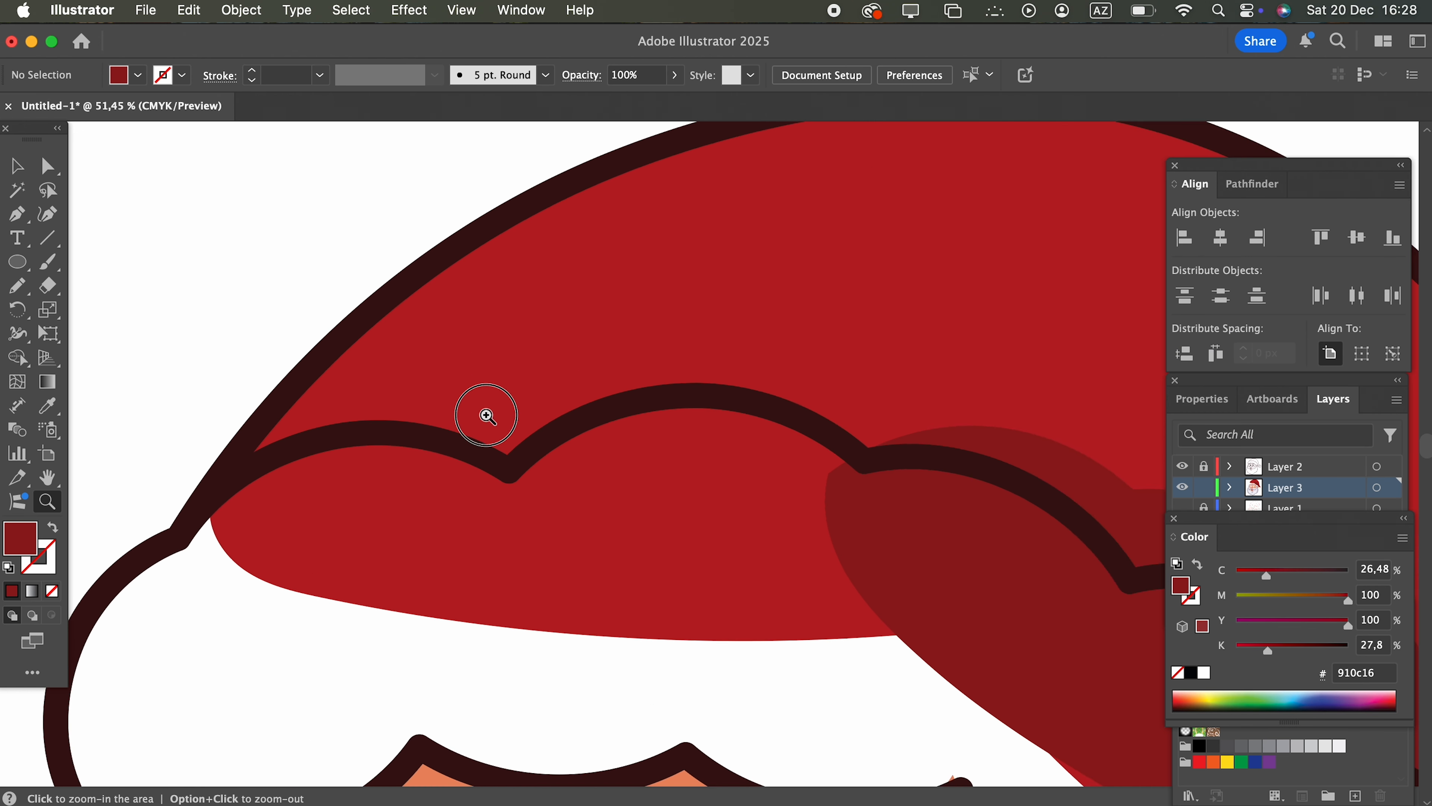
Trace a small closed shadow shape in the hat's left corner between the outer outline and the fur brim.
left_click(479, 416)
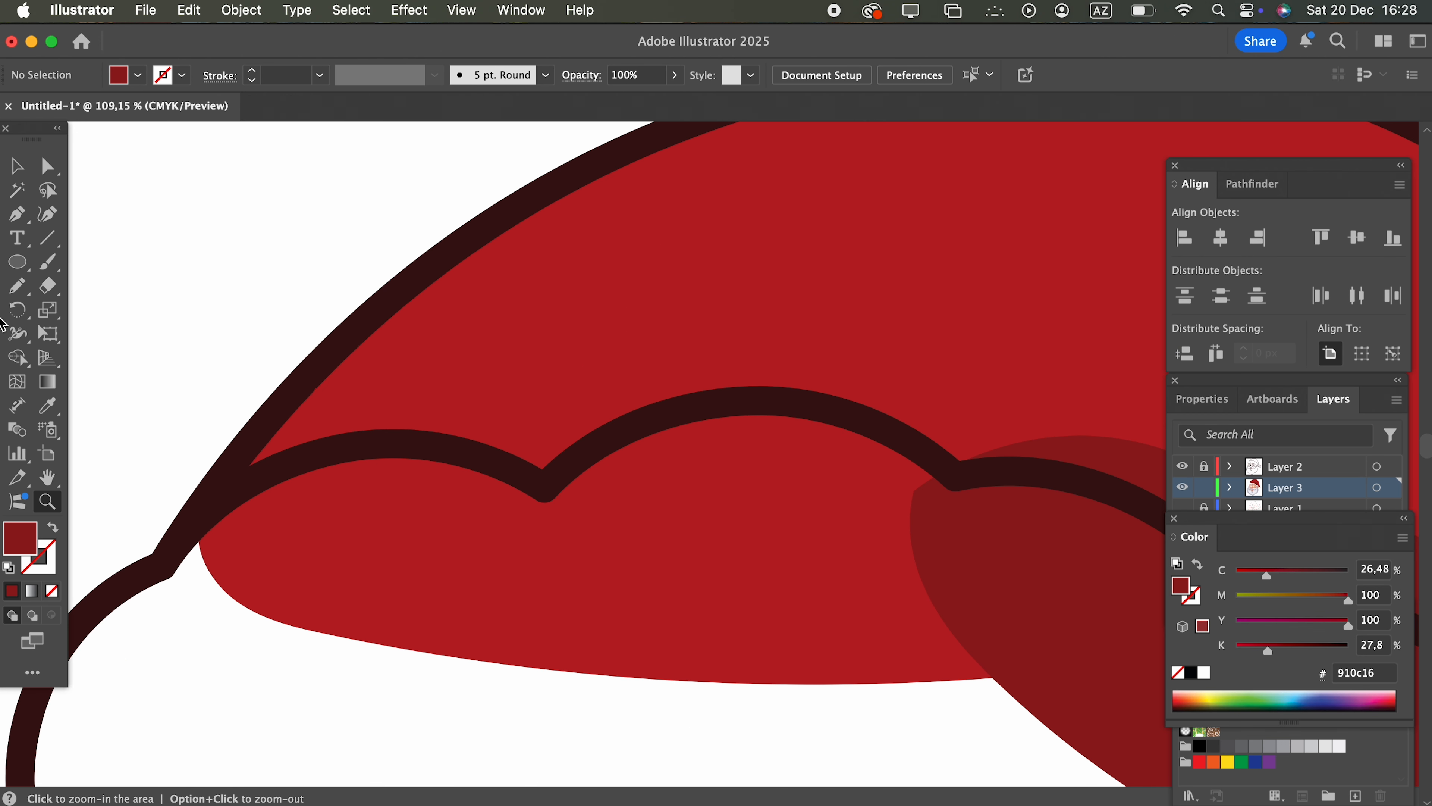
left_click(18, 288)
mouse_move(468, 244)
left_mouse_down()
mouse_move(394, 352)
mouse_move(400, 448)
left_mouse_up()
mouse_move(230, 476)
left_mouse_down()
mouse_move(271, 395)
mouse_move(360, 313)
mouse_move(454, 248)
left_mouse_up()
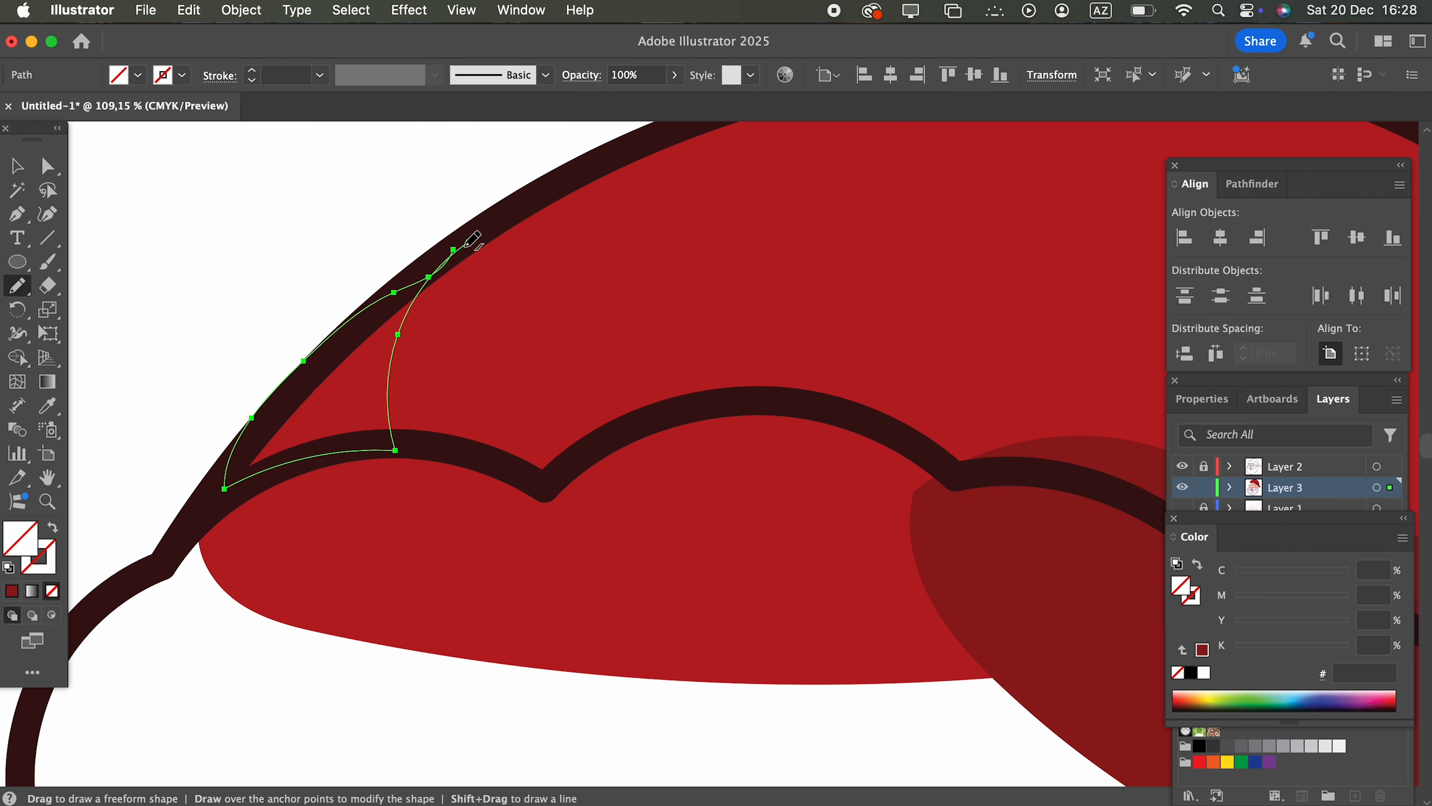
Fill the hat's left corner shadow with the dark red #910c16 sampled from the fold shadow.
scroll(441, 240, "down", 5)
scroll(352, 377, "right", 2)
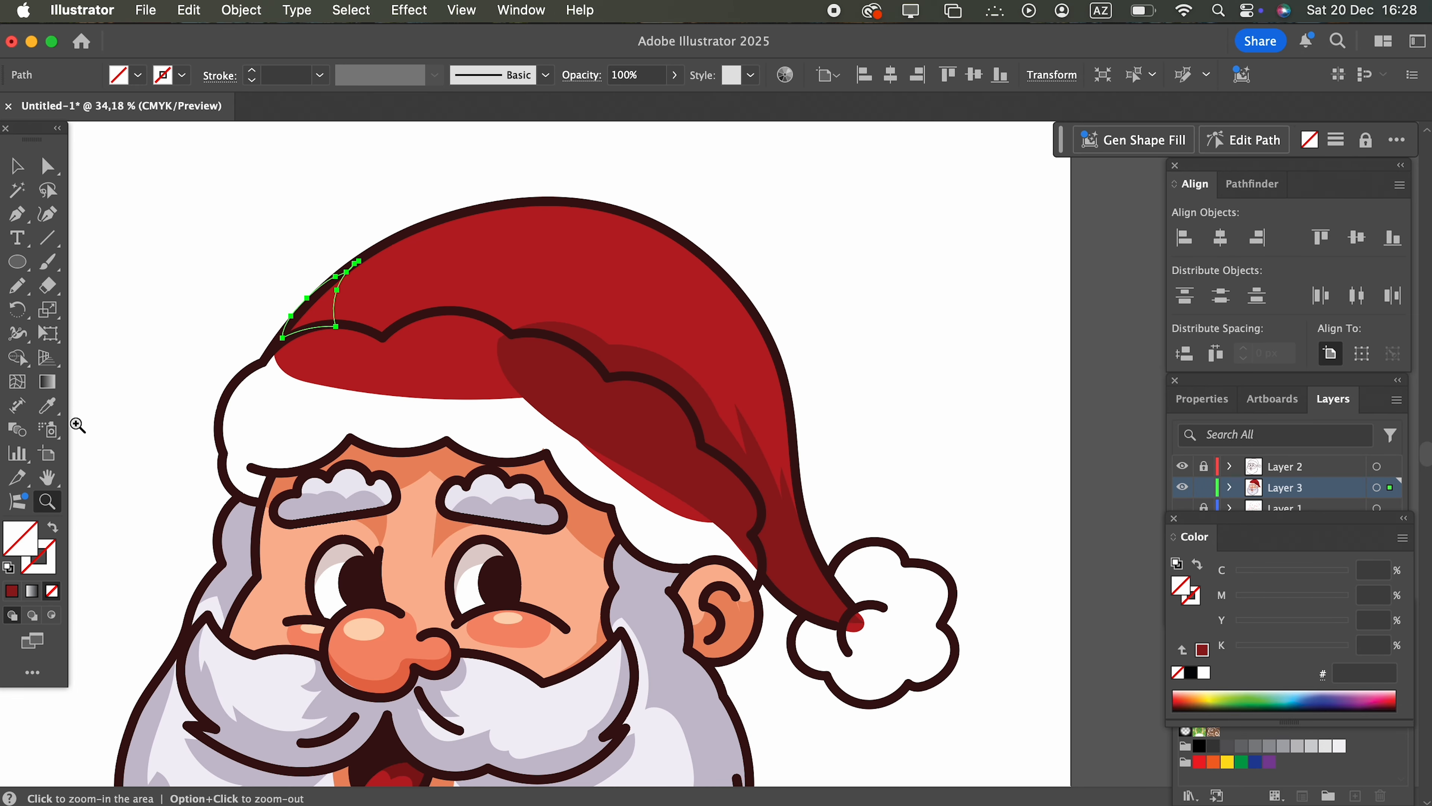
left_click(47, 405)
left_click(679, 400)
Trace the fur brim's shape from its lower edge beside the ear and along its scalloped upper edge.
scroll(677, 320, "up", 5)
scroll(677, 320, "down", 5)
scroll(678, 320, "right", 2)
key("n")
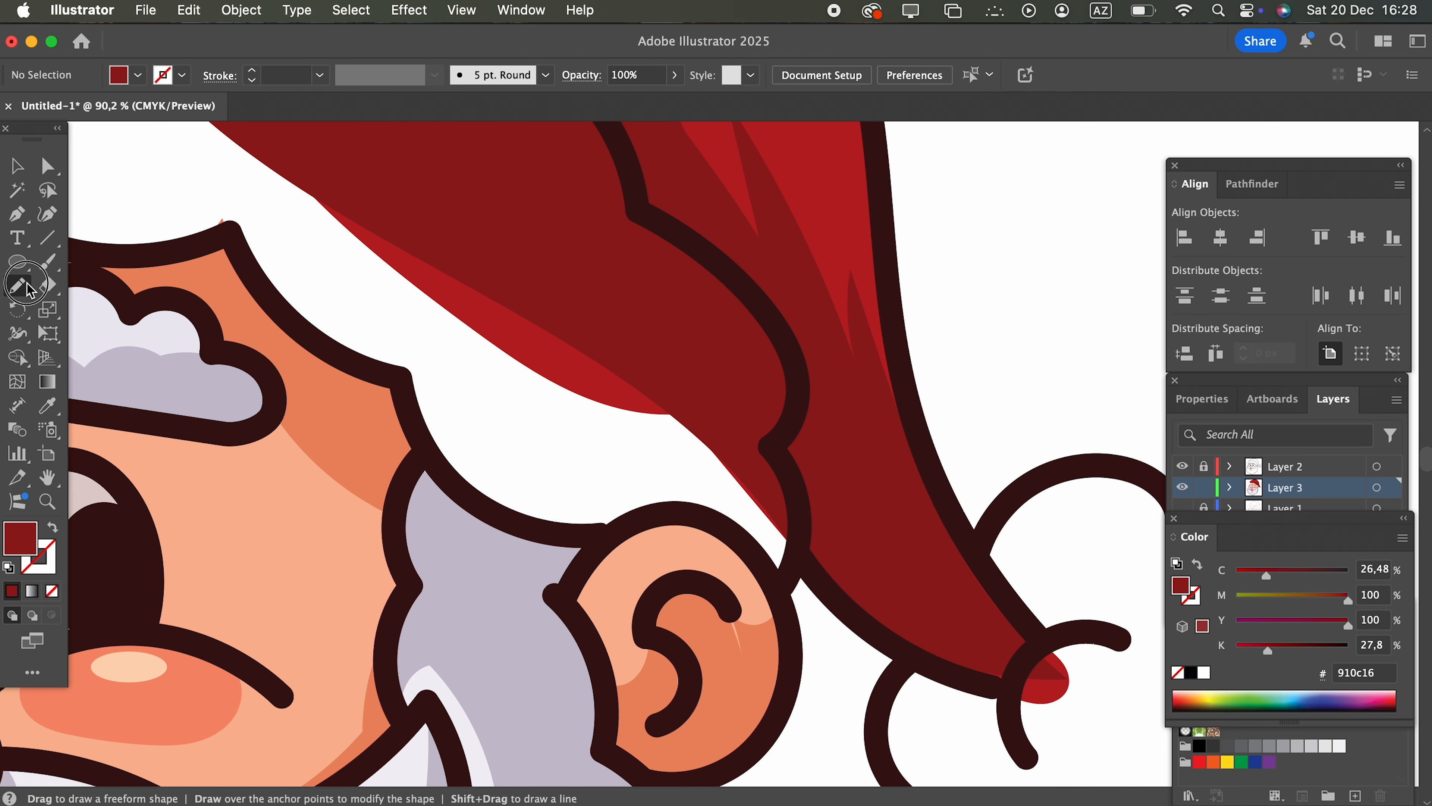
mouse_move(409, 373)
left_mouse_down()
mouse_move(421, 442)
mouse_move(494, 519)
mouse_move(609, 524)
left_mouse_up()
scroll(790, 406, "up", 5)
scroll(790, 406, "left", 3)
mouse_move(1099, 781)
left_mouse_down()
mouse_move(959, 631)
mouse_move(709, 458)
mouse_move(456, 339)
mouse_move(770, 268)
mouse_move(351, 298)
mouse_move(338, 285)
mouse_move(346, 446)
left_mouse_up()
Continue the brim shape around its left end and along the lower scalloped edge, closing it beside the ear.
scroll(457, 339, "left", 5)
scroll(352, 298, "down", 2)
scroll(272, 352, "down", 3)
scroll(272, 352, "right", 2)
mouse_move(272, 352)
left_mouse_down()
mouse_move(439, 326)
mouse_move(304, 256)
mouse_move(510, 261)
left_mouse_up()
scroll(438, 326, "right", 5)
scroll(510, 261, "right", 5)
scroll(510, 261, "down", 2)
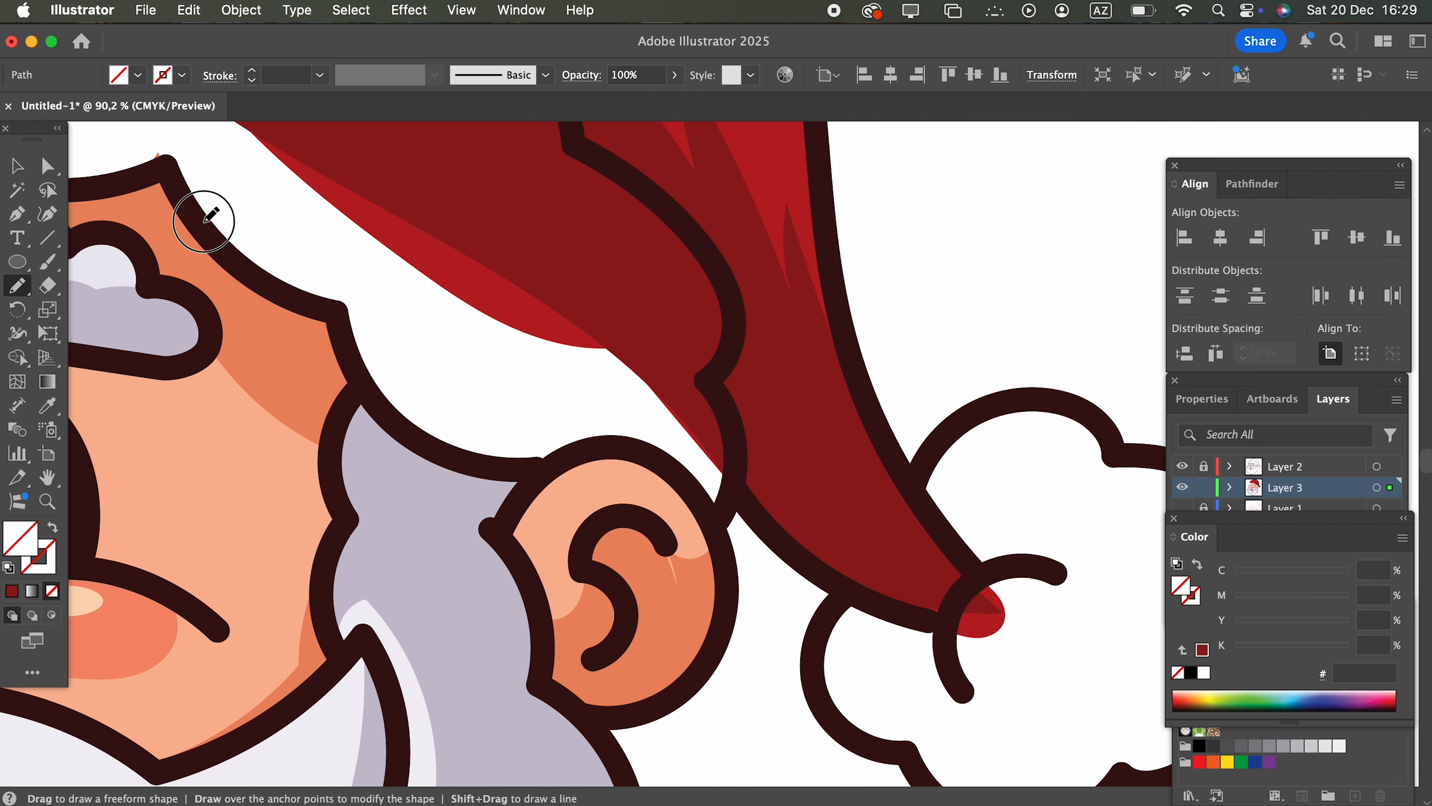
Fill the fur brim with the cream colour #fff4e6.
scroll(349, 308, "down", 5)
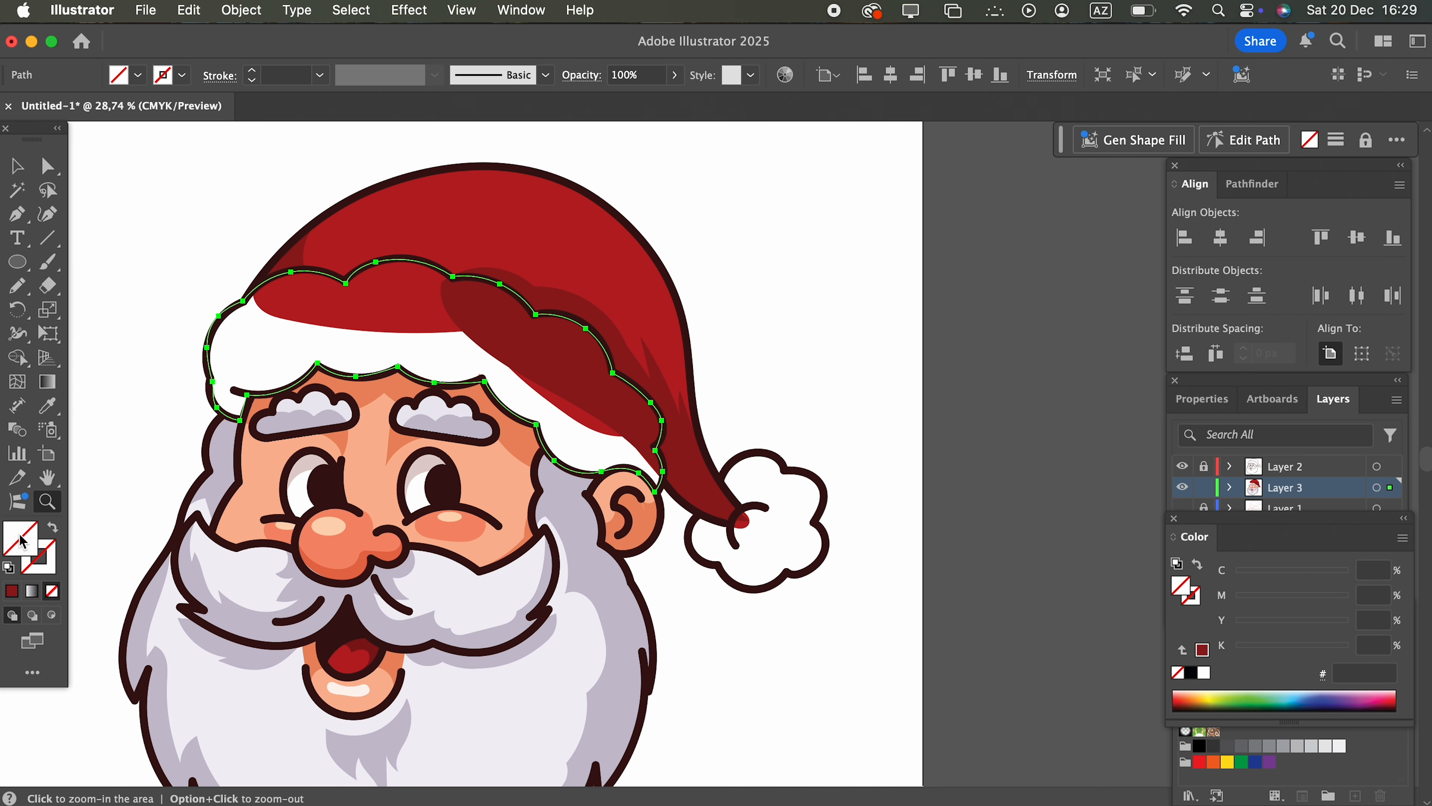
double_click(21, 541)
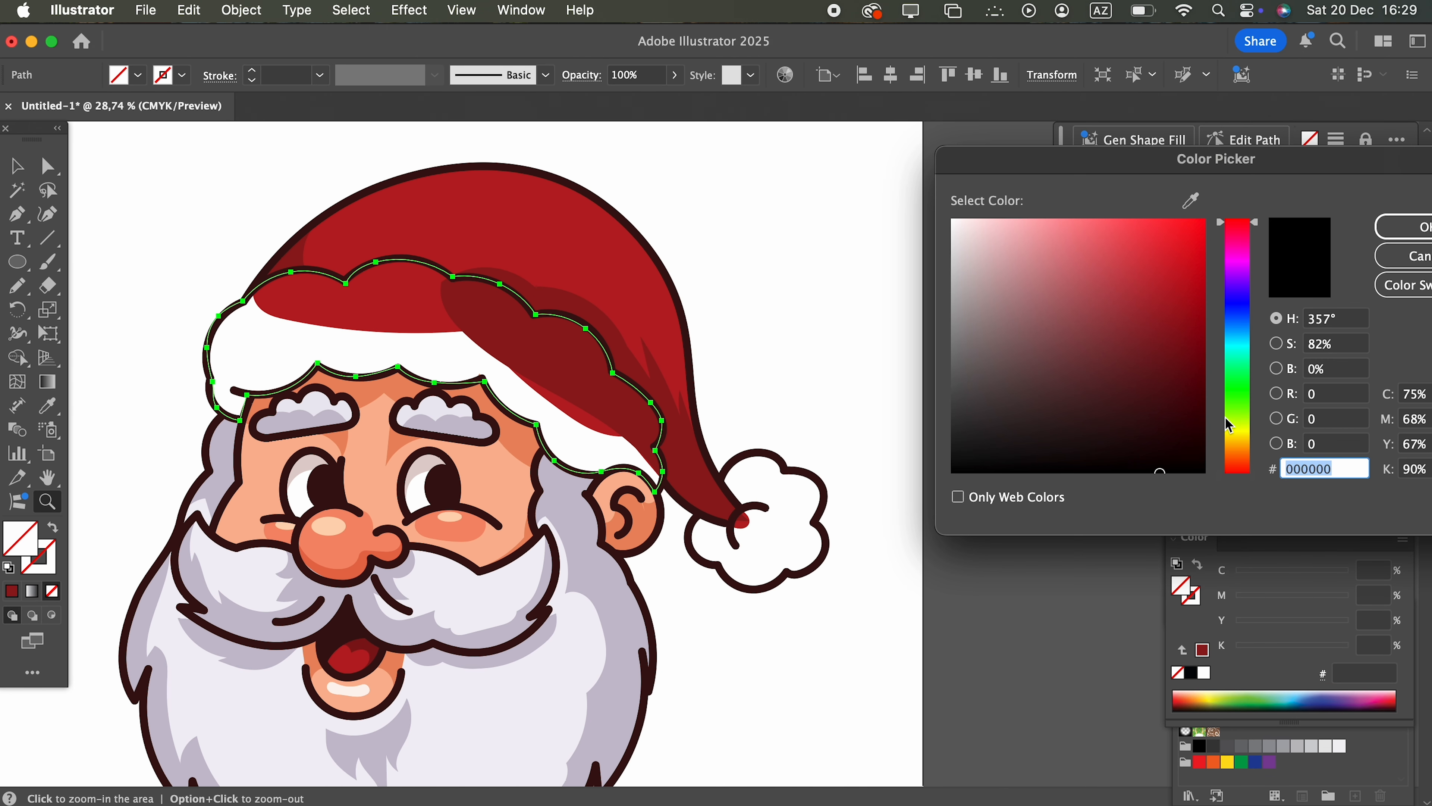
left_click_drag(1230, 425, 1233, 446)
mouse_move(1082, 294)
left_mouse_down()
mouse_move(1055, 239)
mouse_move(1064, 218)
mouse_move(1006, 203)
mouse_move(1003, 219)
left_mouse_up()
left_click_drag(1248, 460, 1235, 450)
left_click_drag(1009, 249, 977, 193)
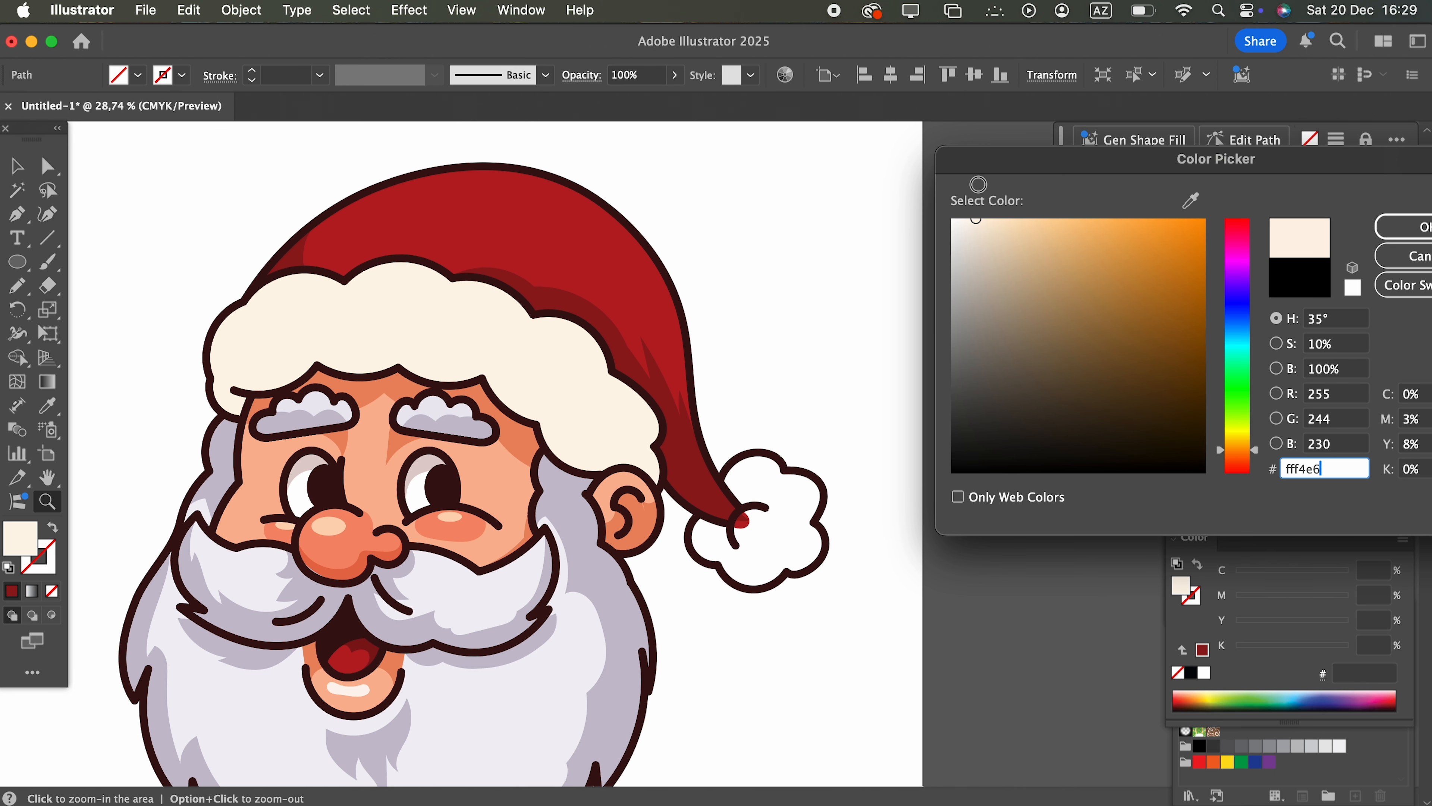
left_click(1407, 227)
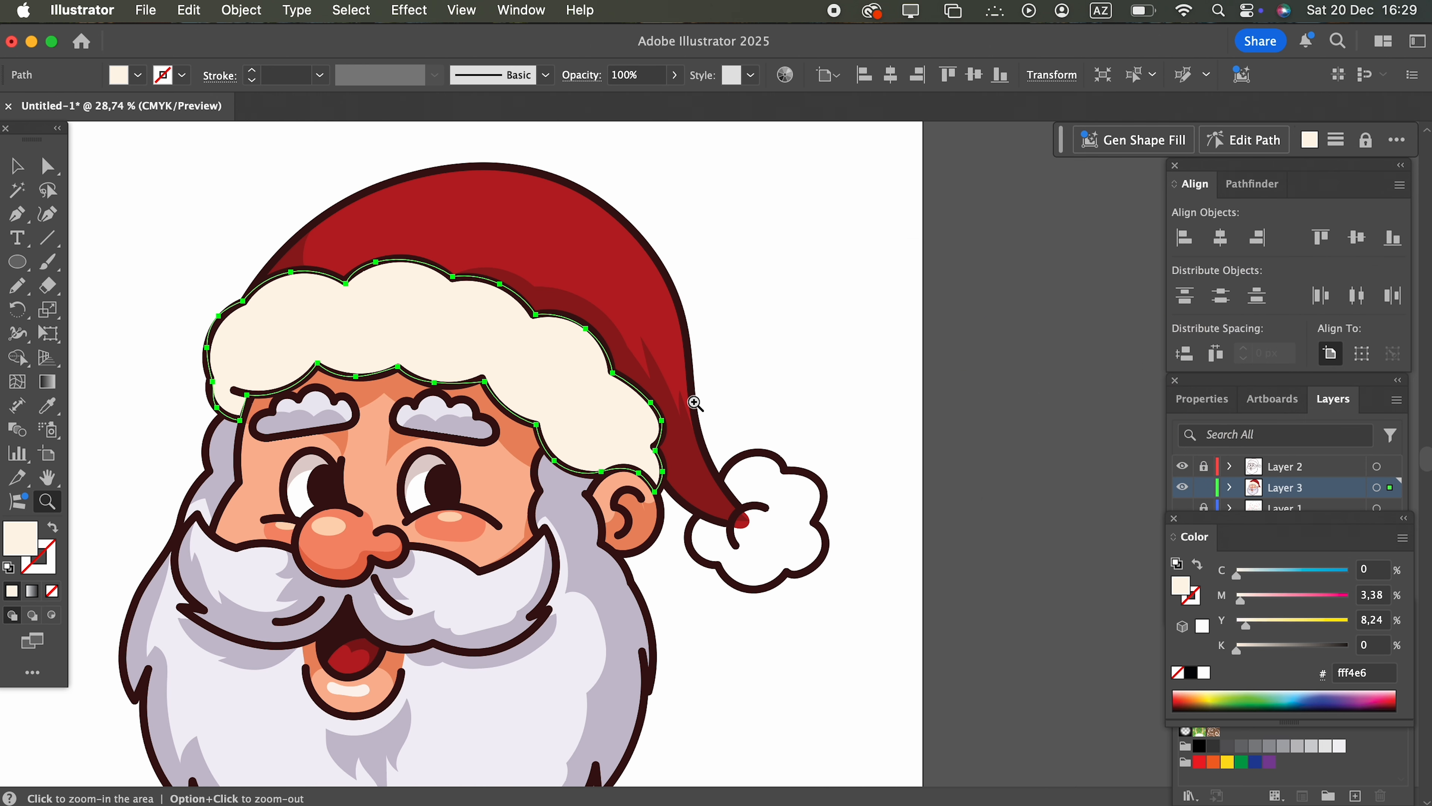
Trace a closed shape along the pompom's scalloped outline, closing it along the tip of the hat.
left_click(659, 421, "alt")
left_click(659, 421, "alt")
left_click_drag(659, 421, 927, 563)
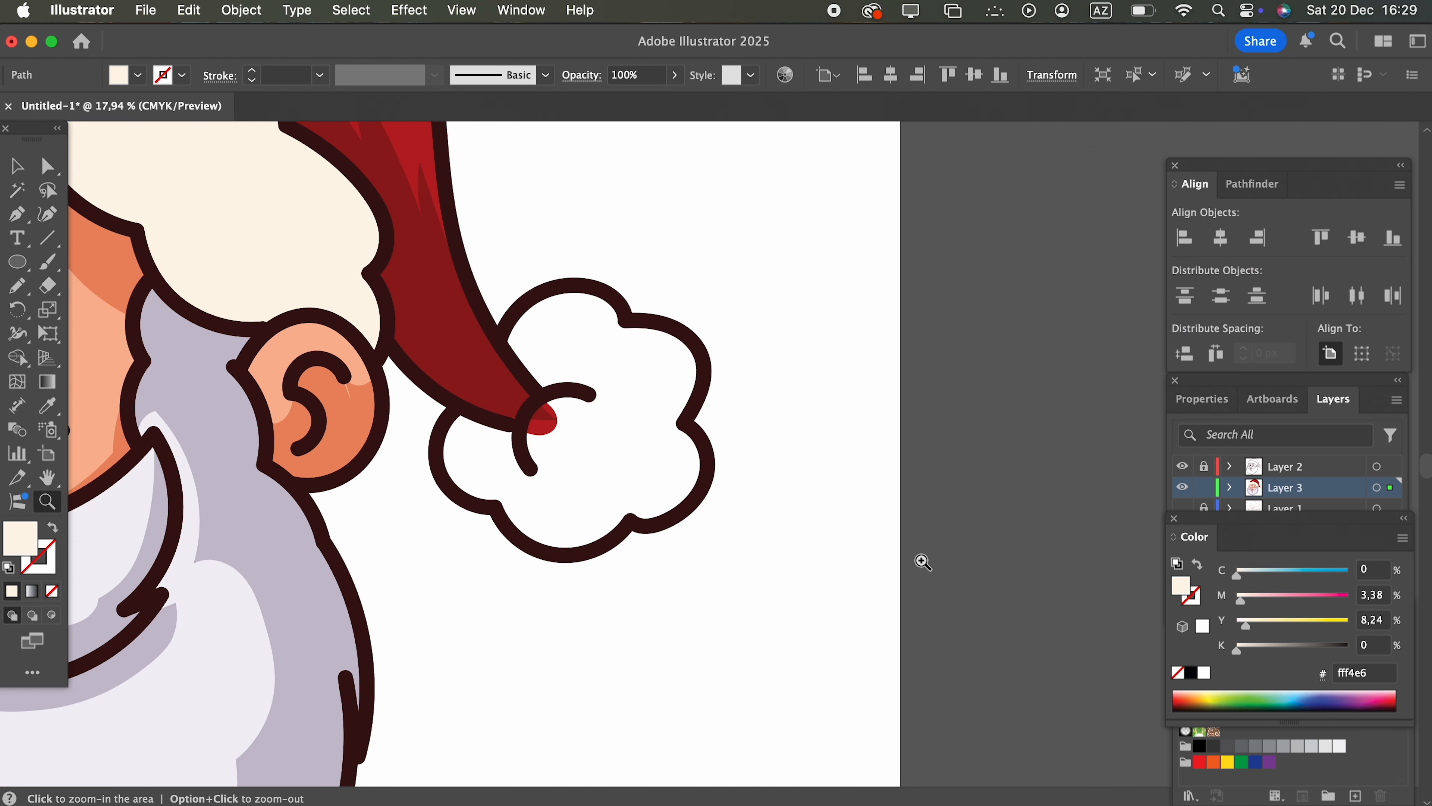
left_click(789, 528)
left_click(29, 297)
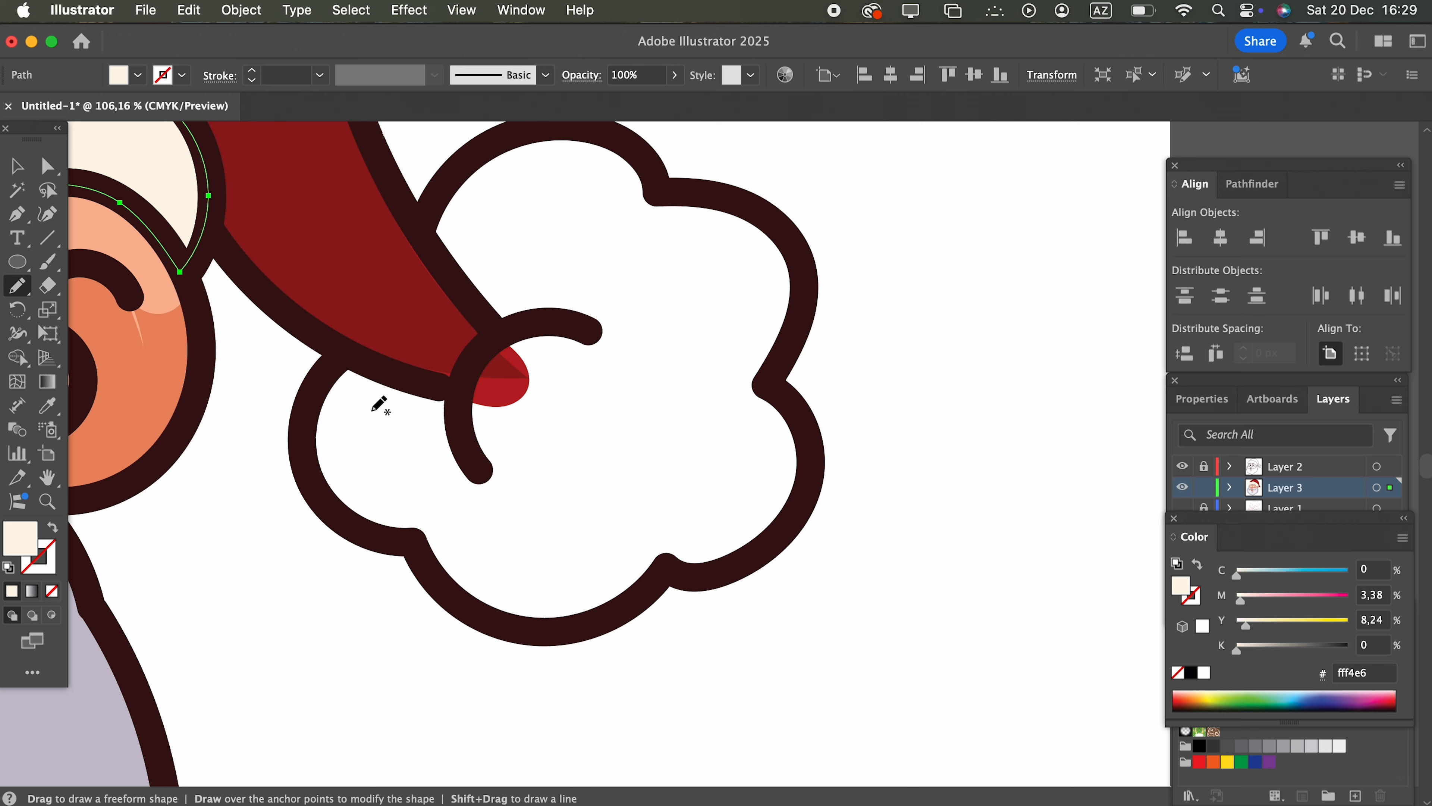
mouse_move(341, 359)
left_mouse_down()
mouse_move(303, 457)
mouse_move(419, 553)
left_mouse_up()
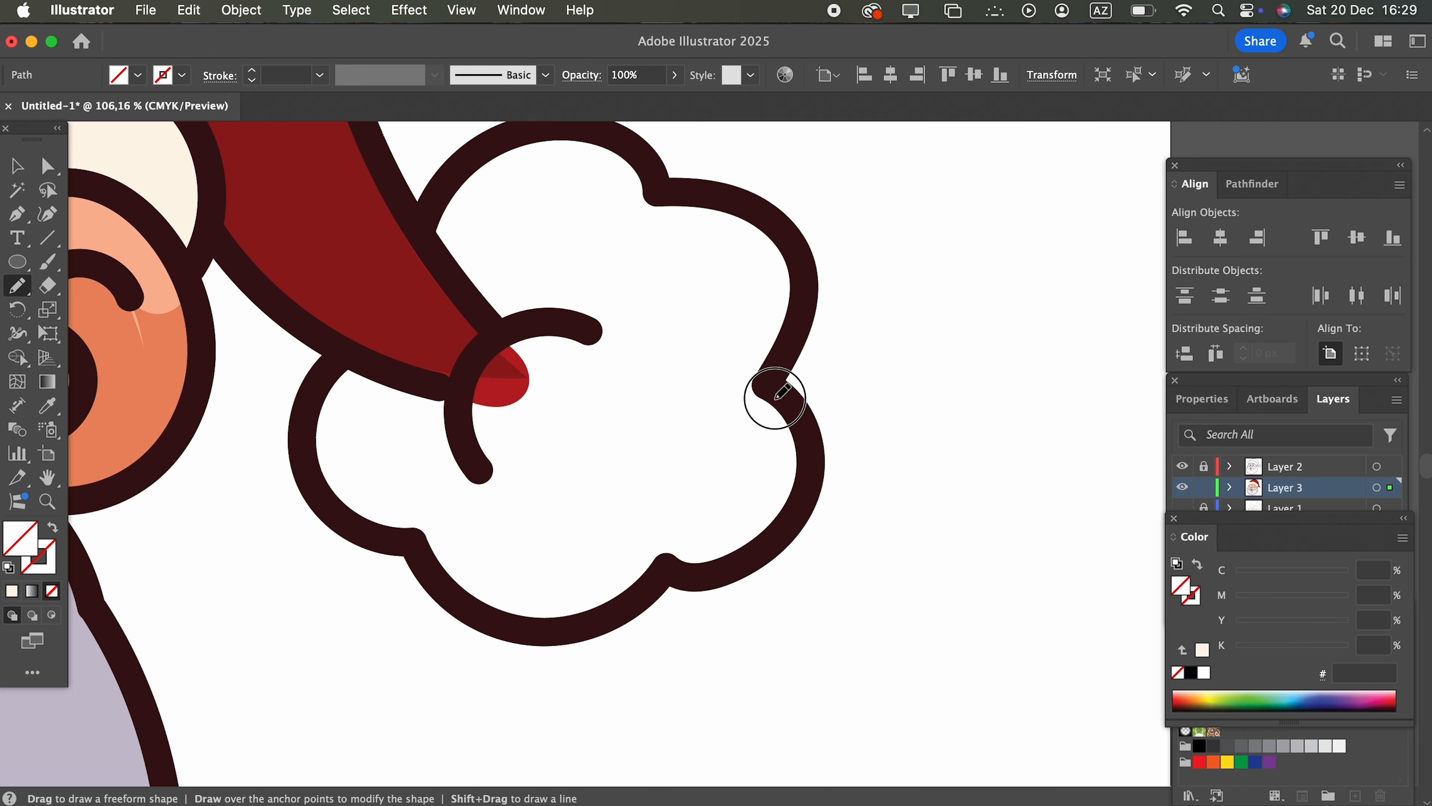
scroll(796, 429, "up", 5)
scroll(796, 429, "left", 2)
Fill the pompom shape with the same cream colour as the fur brim.
key("z")
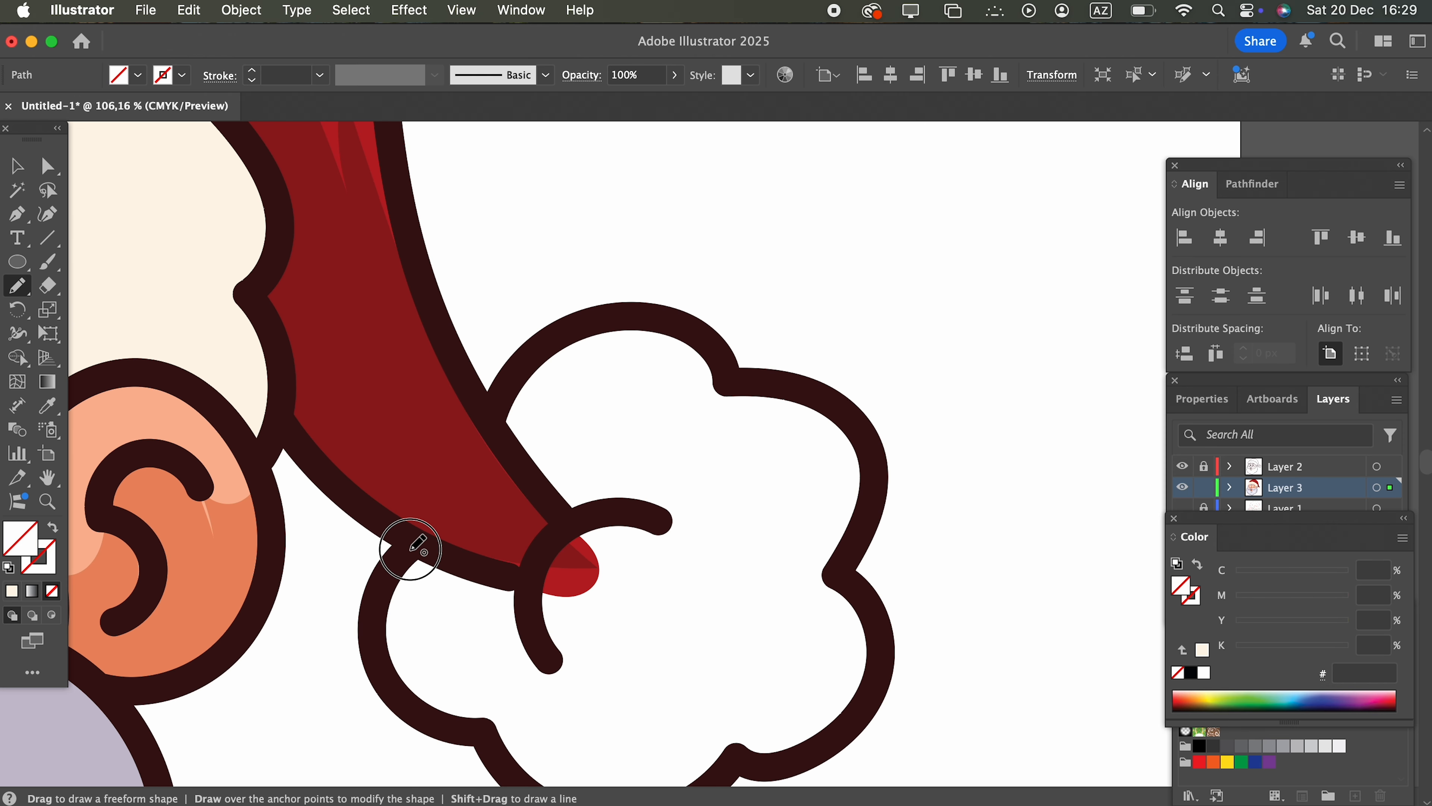
left_click(357, 509, "alt")
left_click_drag(358, 510, 130, 513)
key("i")
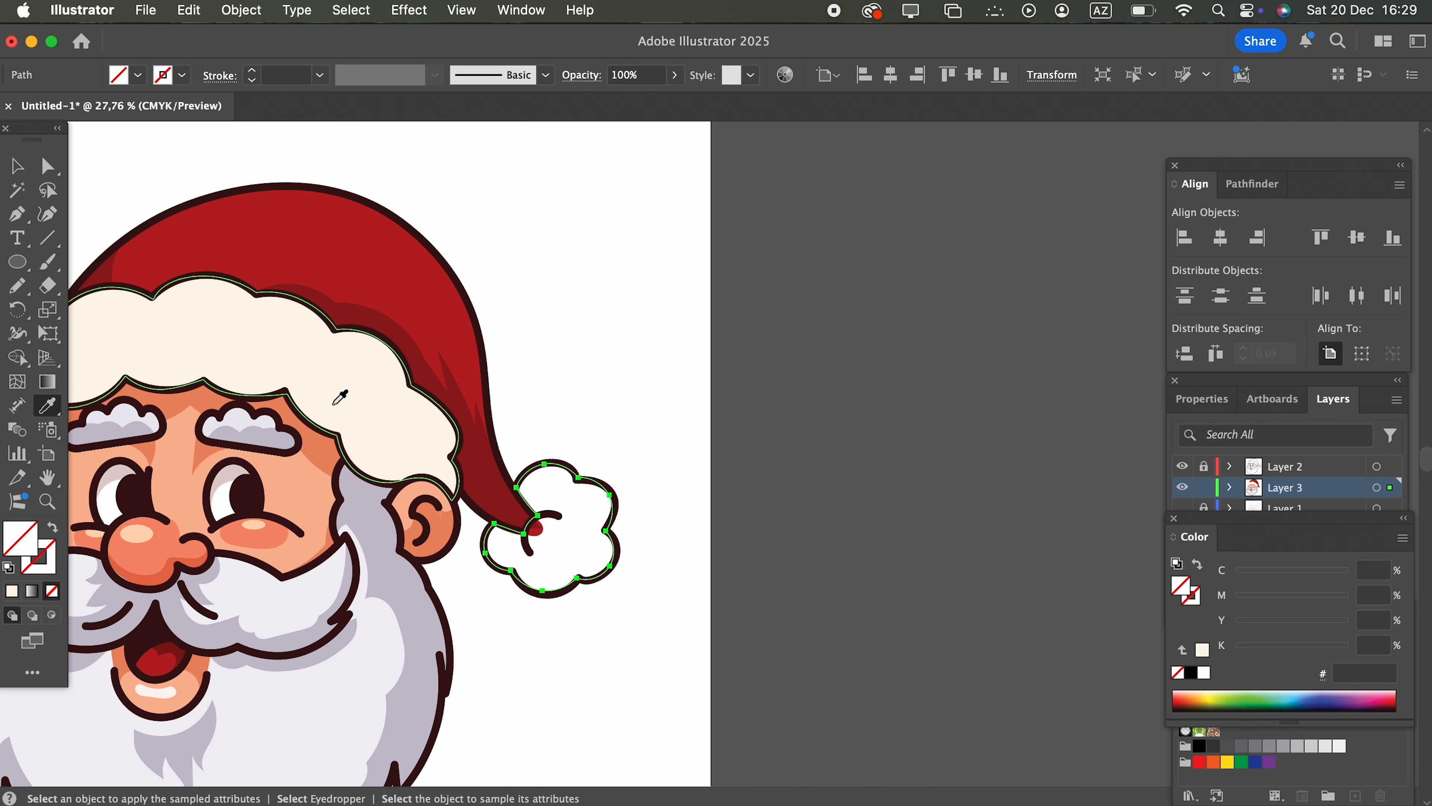
left_click(342, 395)
Trace a closed, scalloped shadow shape over the lower part of the pompom, following its lower outline.
key("z")
left_click_drag(553, 426, 898, 643)
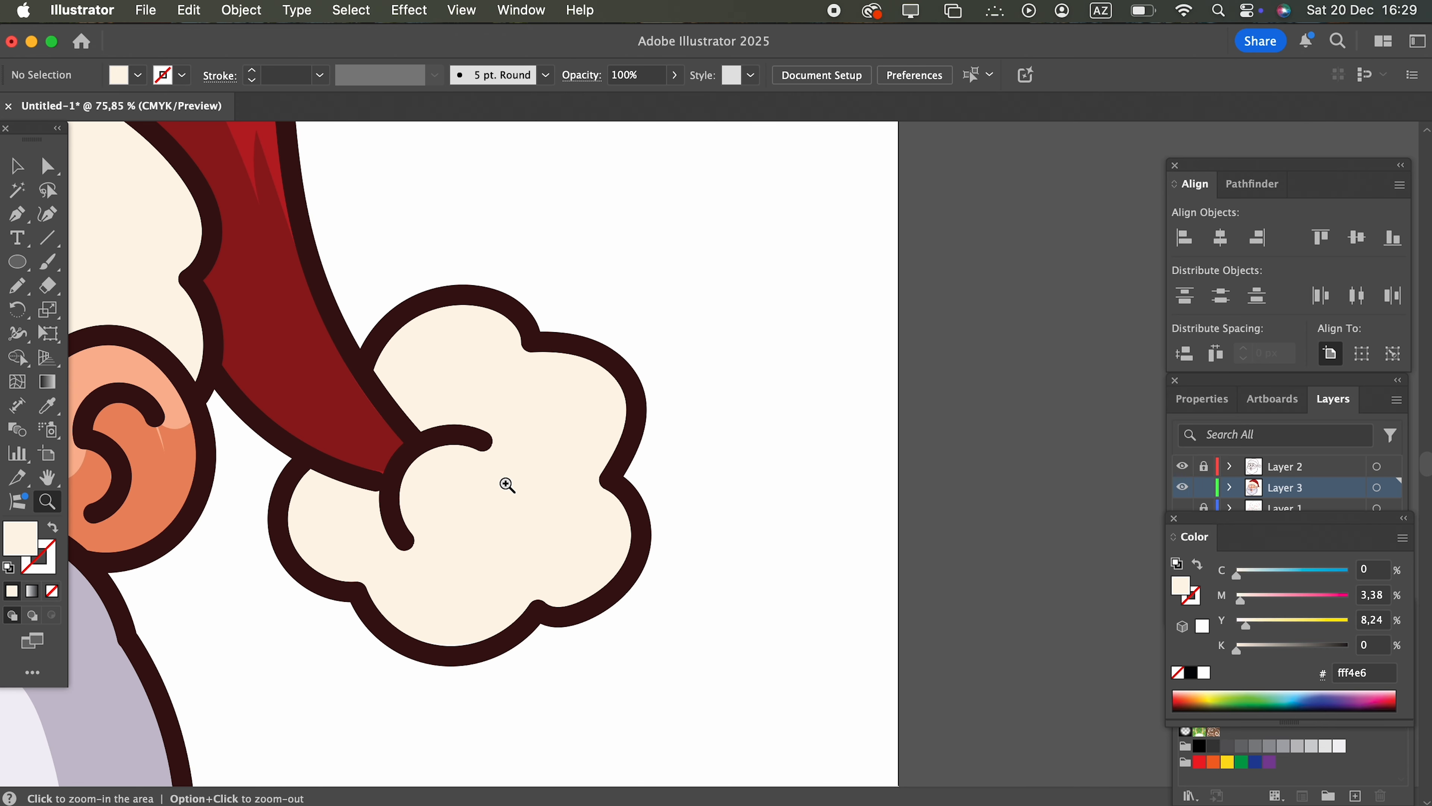
left_click(28, 287)
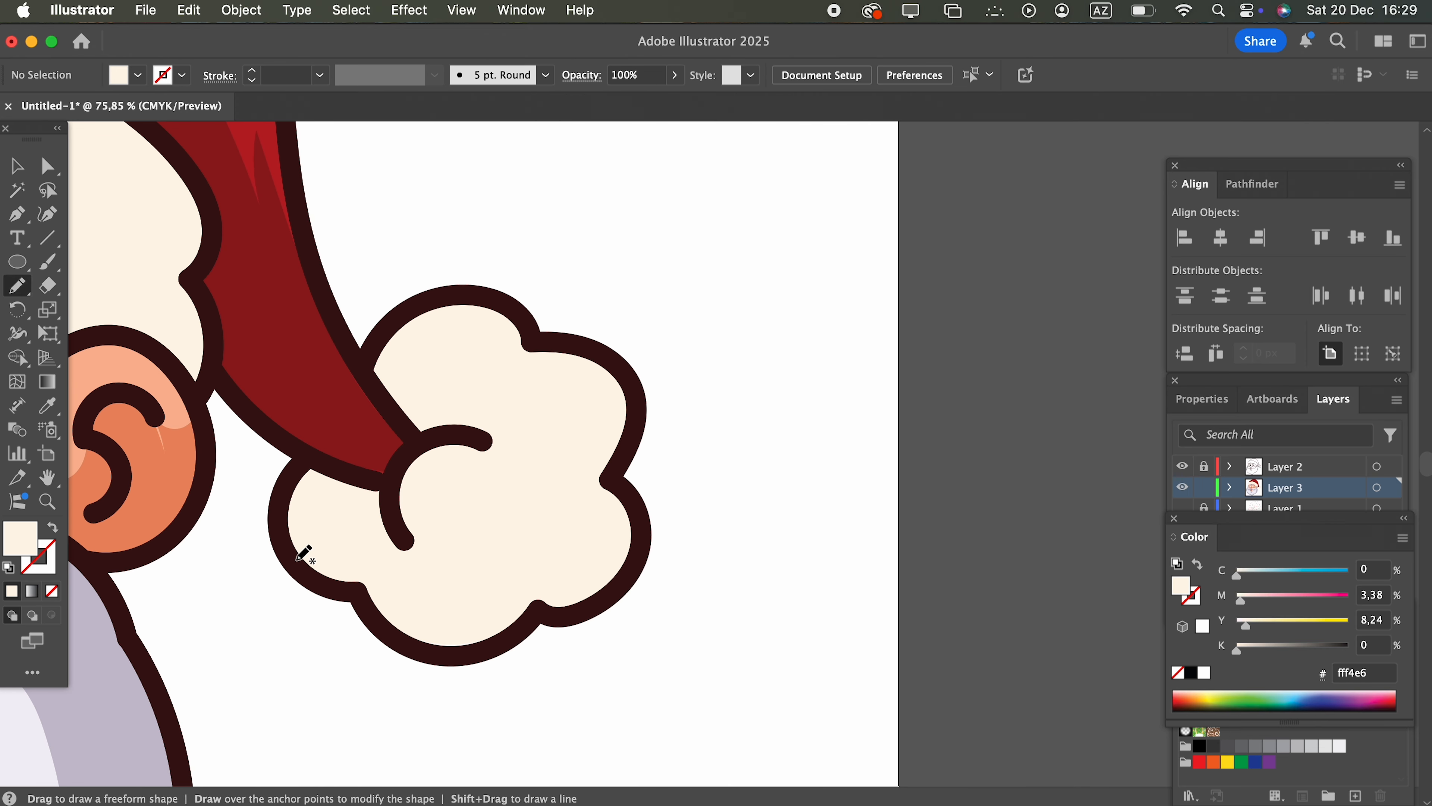
mouse_move(355, 593)
left_mouse_down()
mouse_move(294, 556)
mouse_move(291, 496)
mouse_move(313, 467)
mouse_move(379, 487)
mouse_move(435, 442)
mouse_move(462, 444)
left_mouse_up()
mouse_move(464, 443)
left_mouse_down()
mouse_move(435, 392)
mouse_move(597, 513)
mouse_move(592, 559)
mouse_move(622, 570)
mouse_move(564, 610)
mouse_move(398, 643)
mouse_move(352, 592)
left_mouse_up()
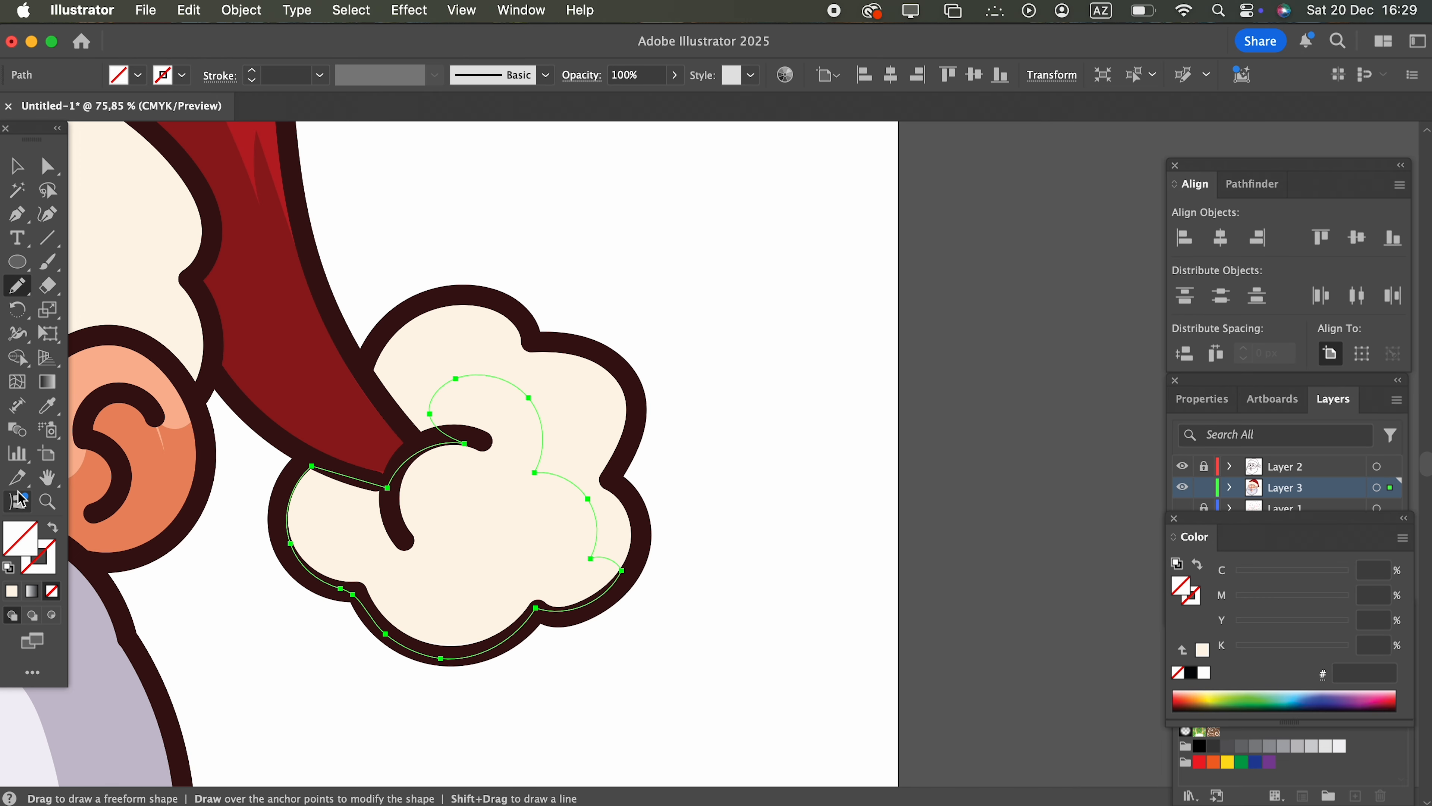
Fill the pompom's shadow shape with the tan colour #ddc09f, starting from the pompom's cream.
left_click(50, 399)
left_click(512, 434)
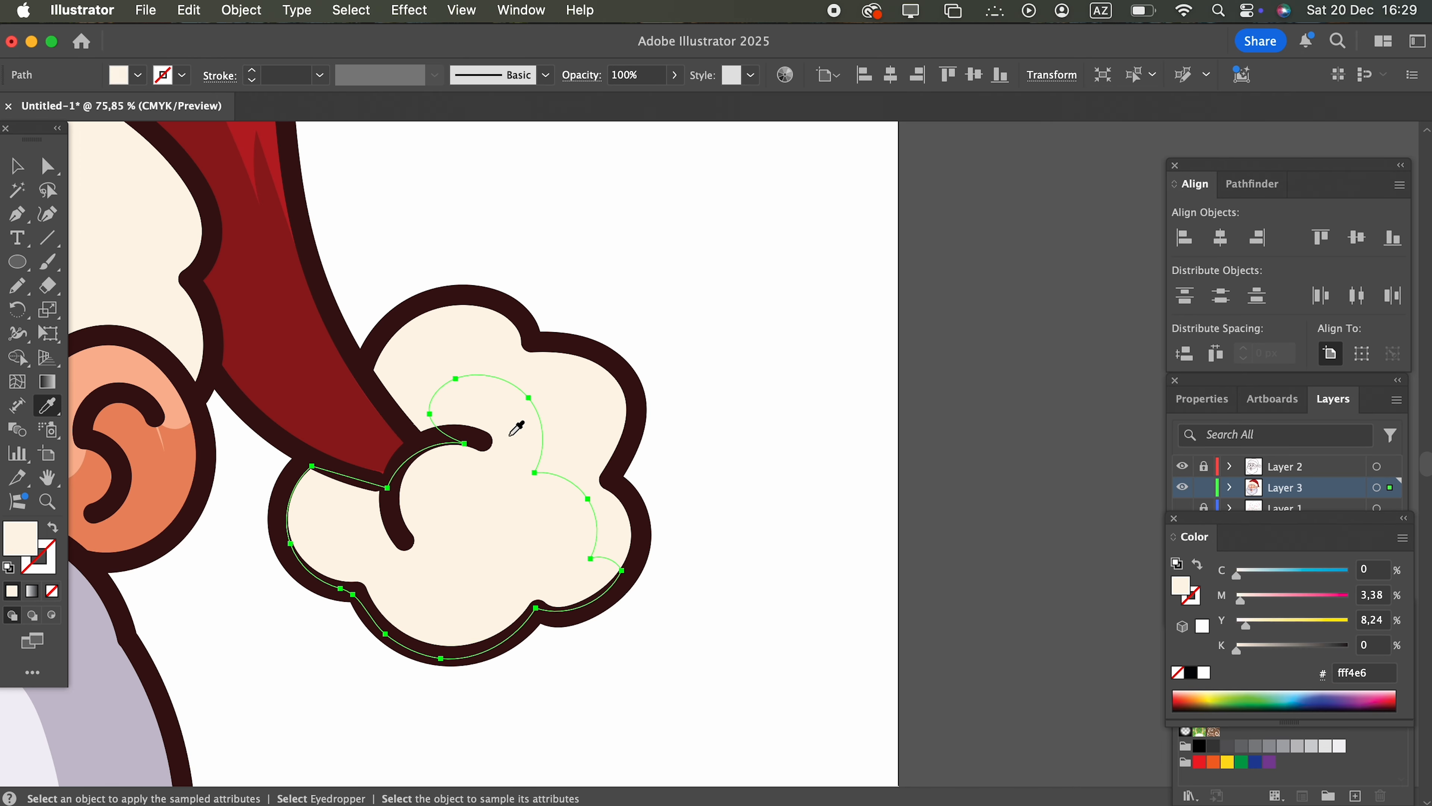
double_click(20, 537)
left_click(1020, 253)
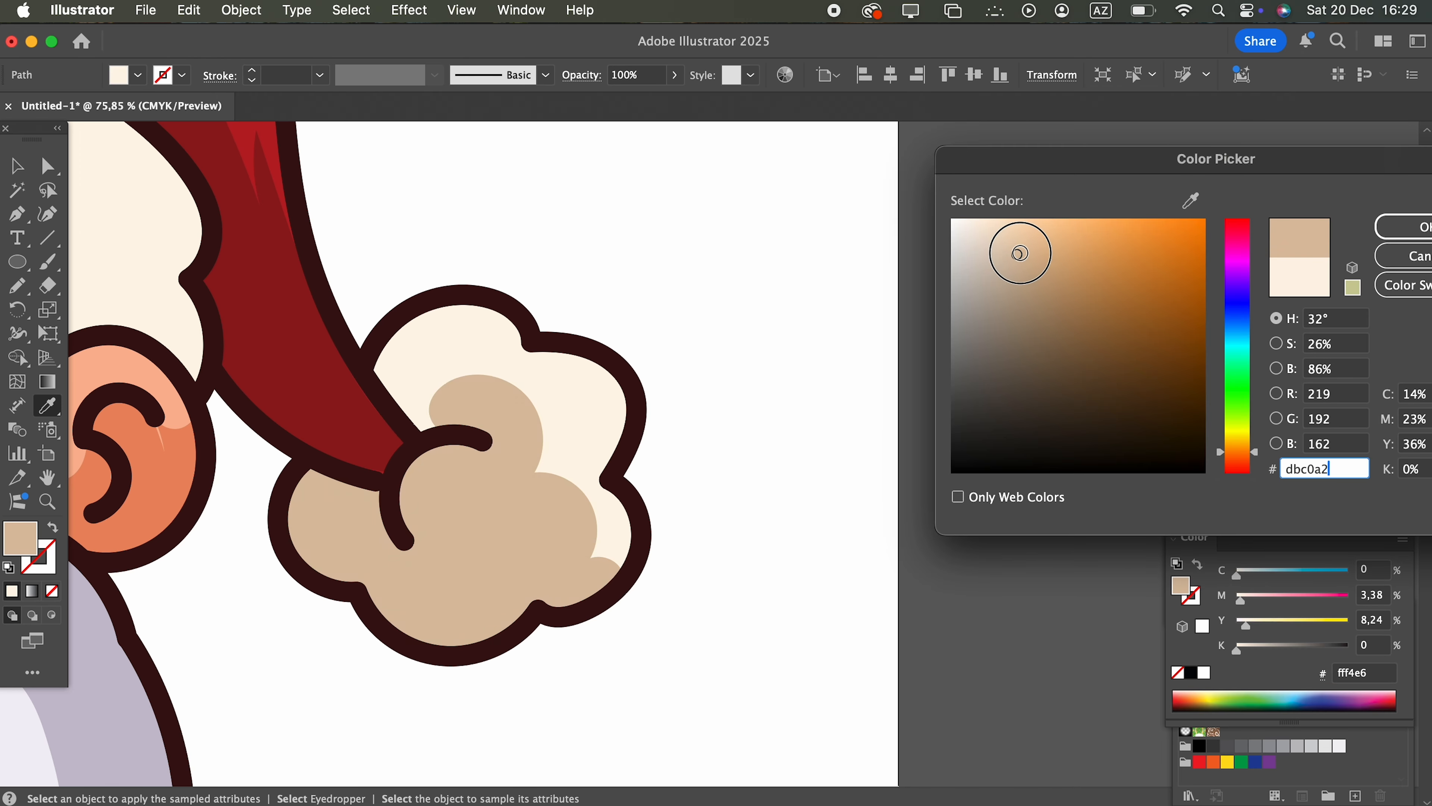
left_click(1385, 231)
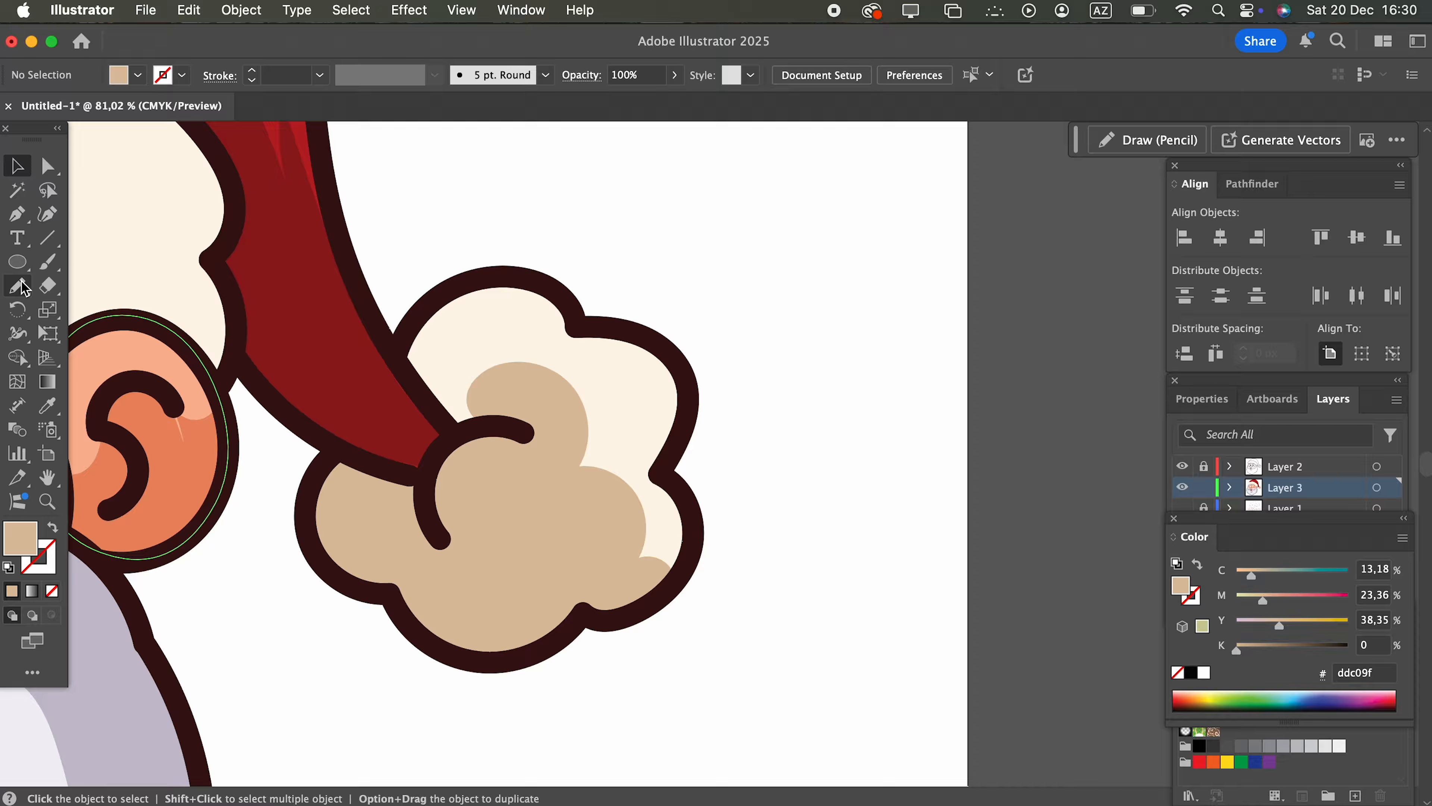
Add two small tan spots to the pompom's light area and a cream highlight circle inside its curved line.
left_click(16, 264)
left_click_drag(604, 392, 650, 444)
left_click_drag(420, 340, 461, 382)
left_click_drag(570, 581, 535, 477)
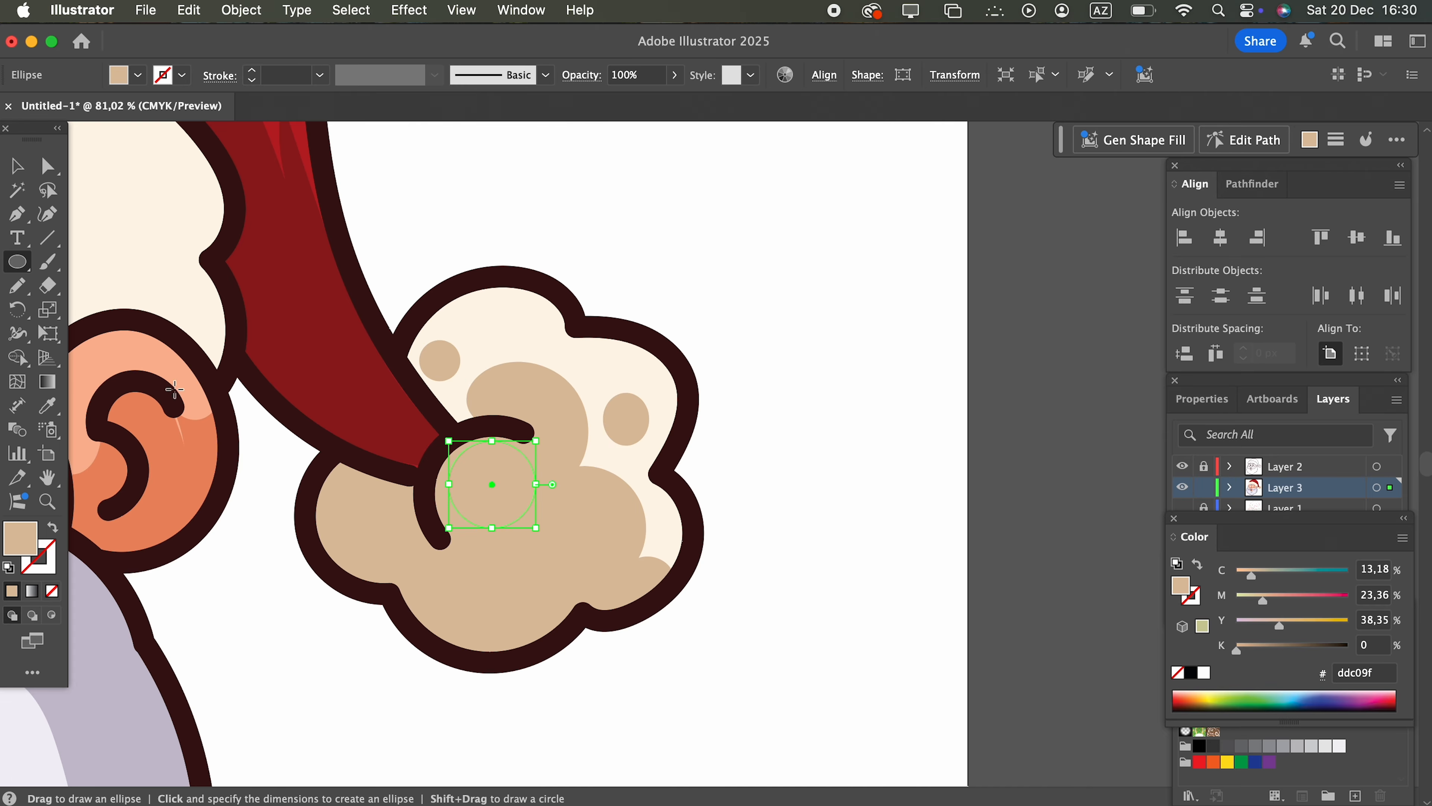
left_click(54, 410)
left_click(608, 357)
key("super+shift+a")
Trace a scalloped shadow shape along the lower half of the fur brim and fill it with the pompom's tan shadow colour.
key("z")
left_click_drag(655, 496, 585, 507)
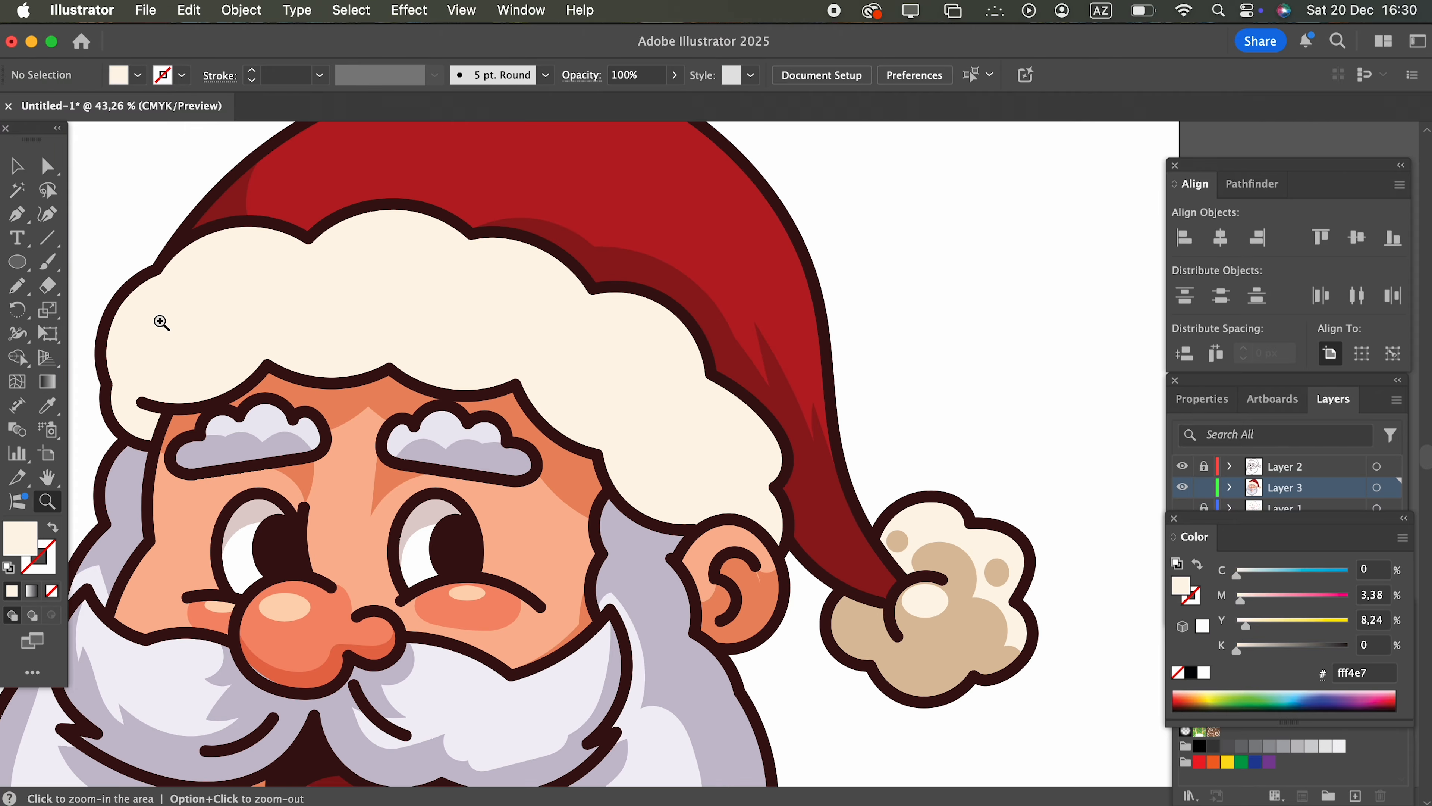
left_click(26, 294)
mouse_move(153, 447)
left_mouse_down()
mouse_move(112, 424)
mouse_move(104, 350)
mouse_move(125, 318)
mouse_move(355, 300)
mouse_move(486, 323)
mouse_move(784, 469)
mouse_move(776, 547)
mouse_move(641, 516)
mouse_move(522, 384)
mouse_move(469, 394)
mouse_move(271, 360)
mouse_move(160, 407)
left_mouse_up()
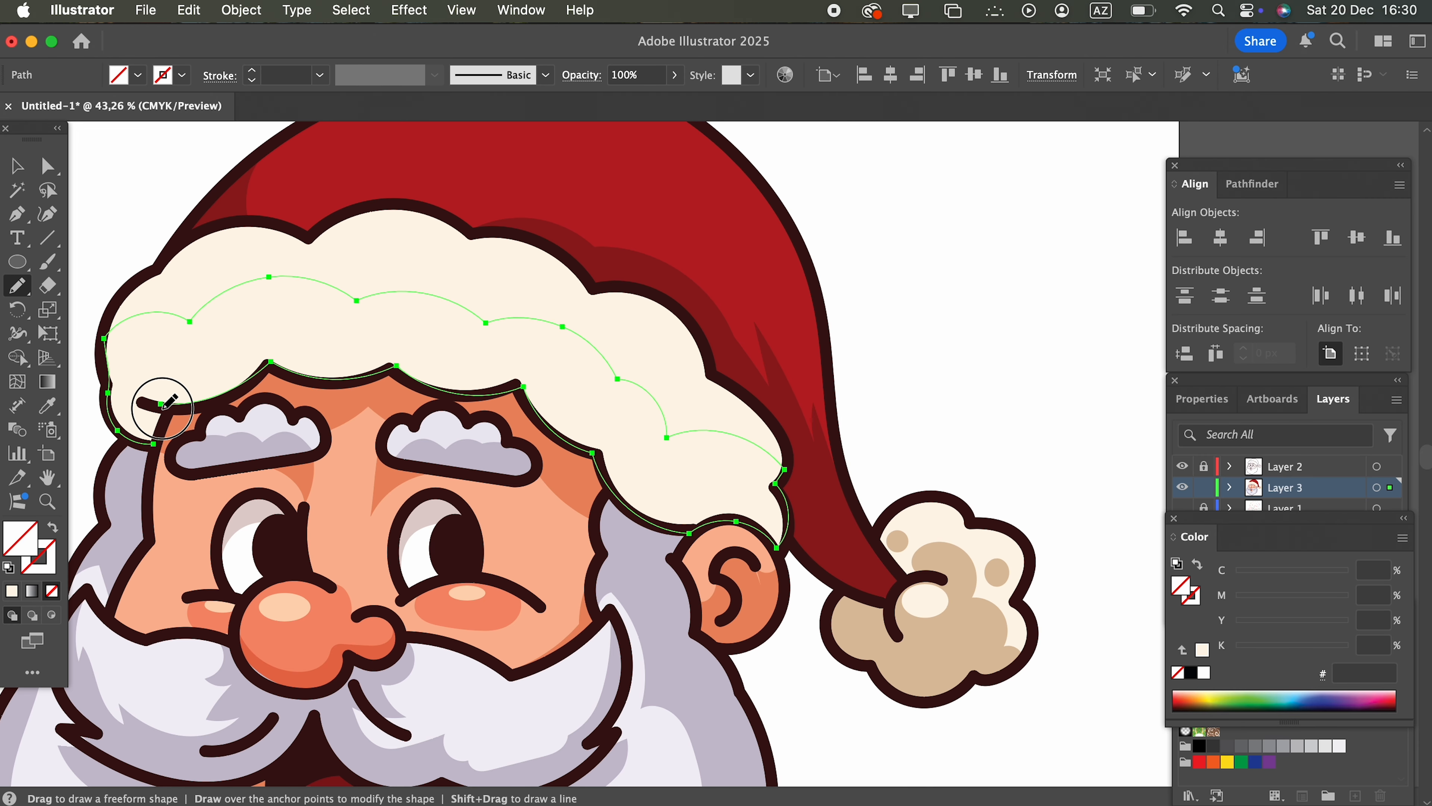
left_click(49, 406)
left_click(973, 656)
Draw four small tan ellipses as fur spots along the light upper part of the brim.
key("z")
mouse_move(623, 379)
left_mouse_down()
mouse_move(438, 375)
mouse_move(620, 361)
left_mouse_up()
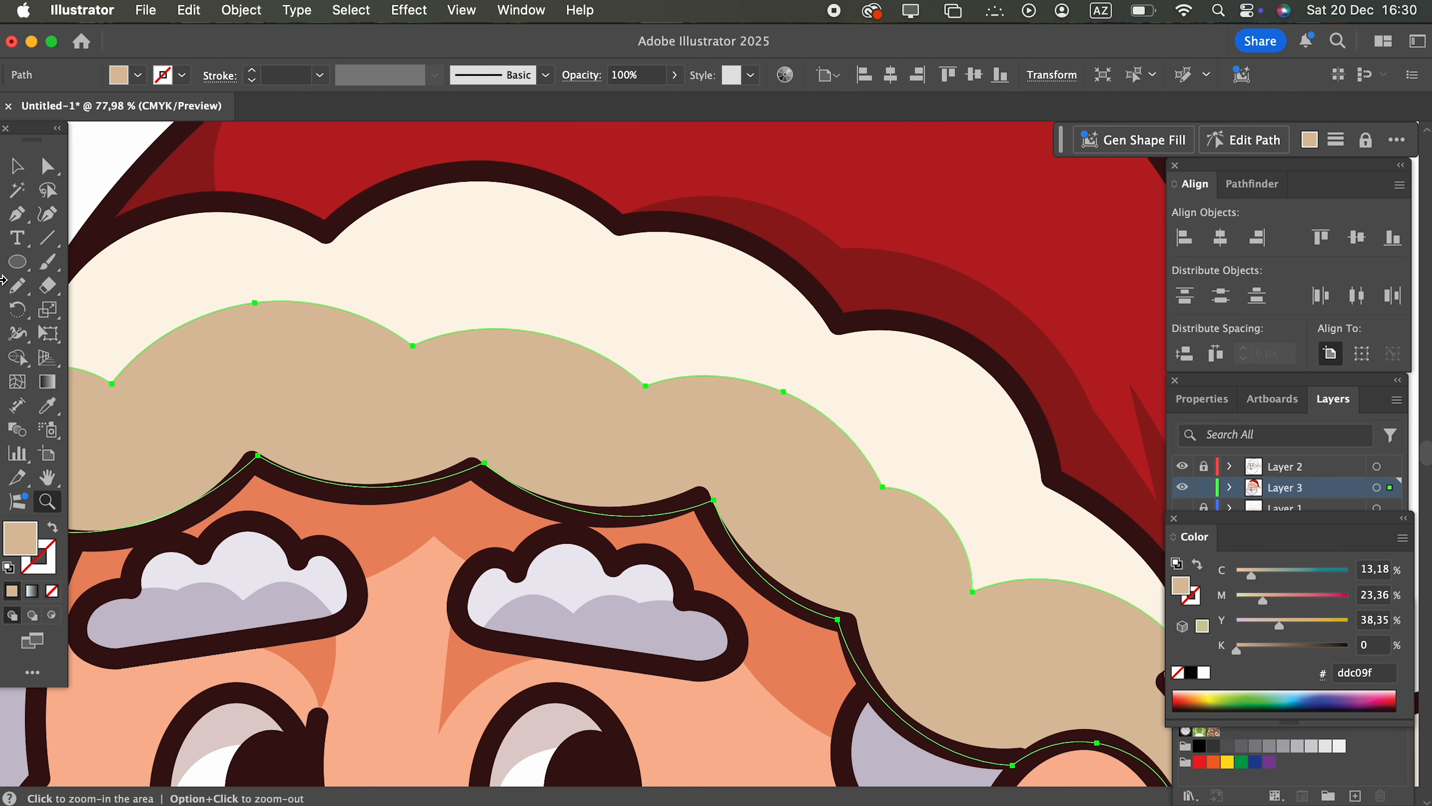
left_click(26, 268)
left_click_drag(387, 252, 458, 296)
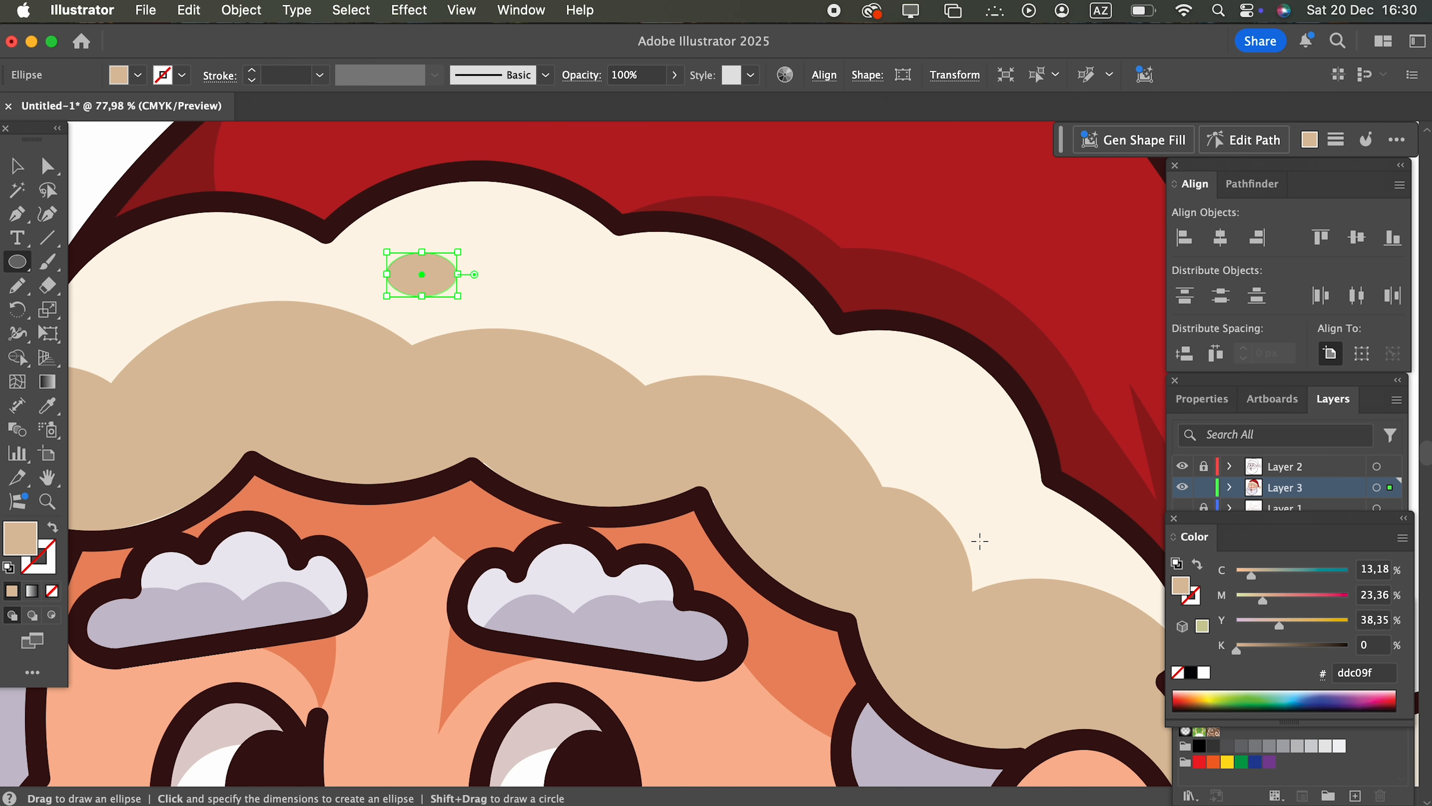
left_click_drag(994, 512, 1044, 562)
left_click_drag(872, 382, 923, 432)
left_click_drag(91, 276, 136, 342)
key("z")
scroll(153, 174, "down", 6)
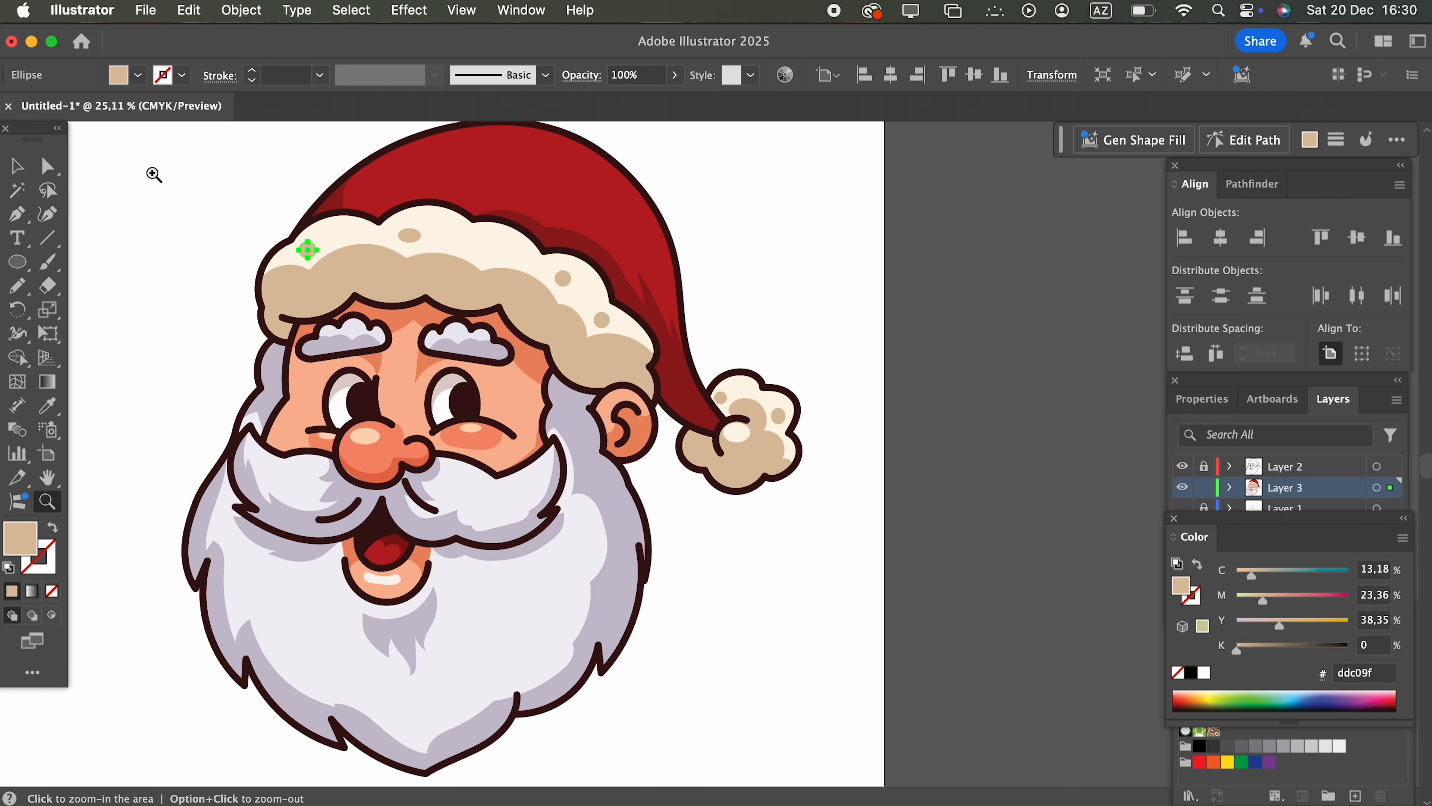
left_click(9, 170)
left_click(863, 585)
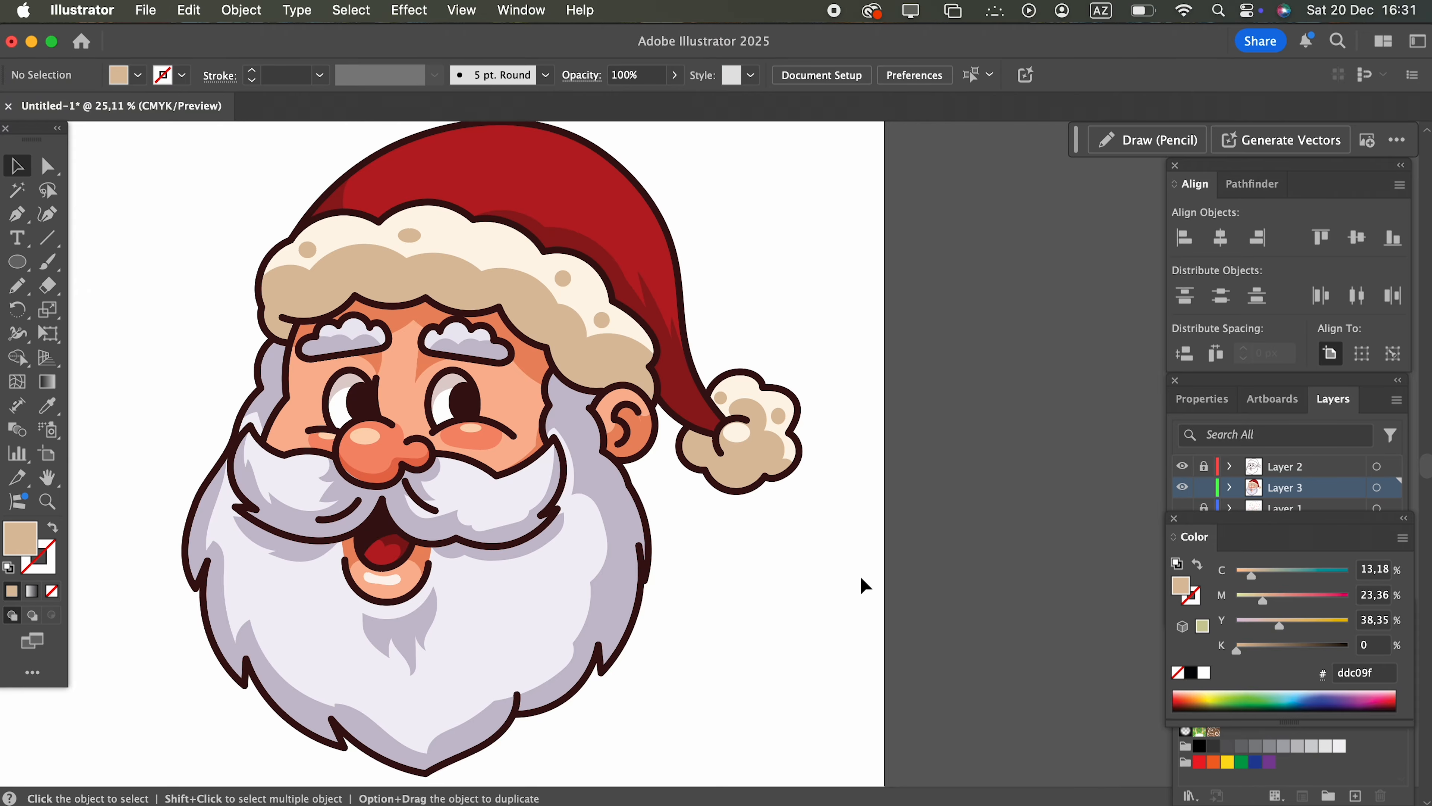
Examine the whole coloured Santa illustration, including the hat, brim and pompom, beside the original sketch.
key("z")
scroll(869, 550, "down", 2)
scroll(625, 241, "up", 3)
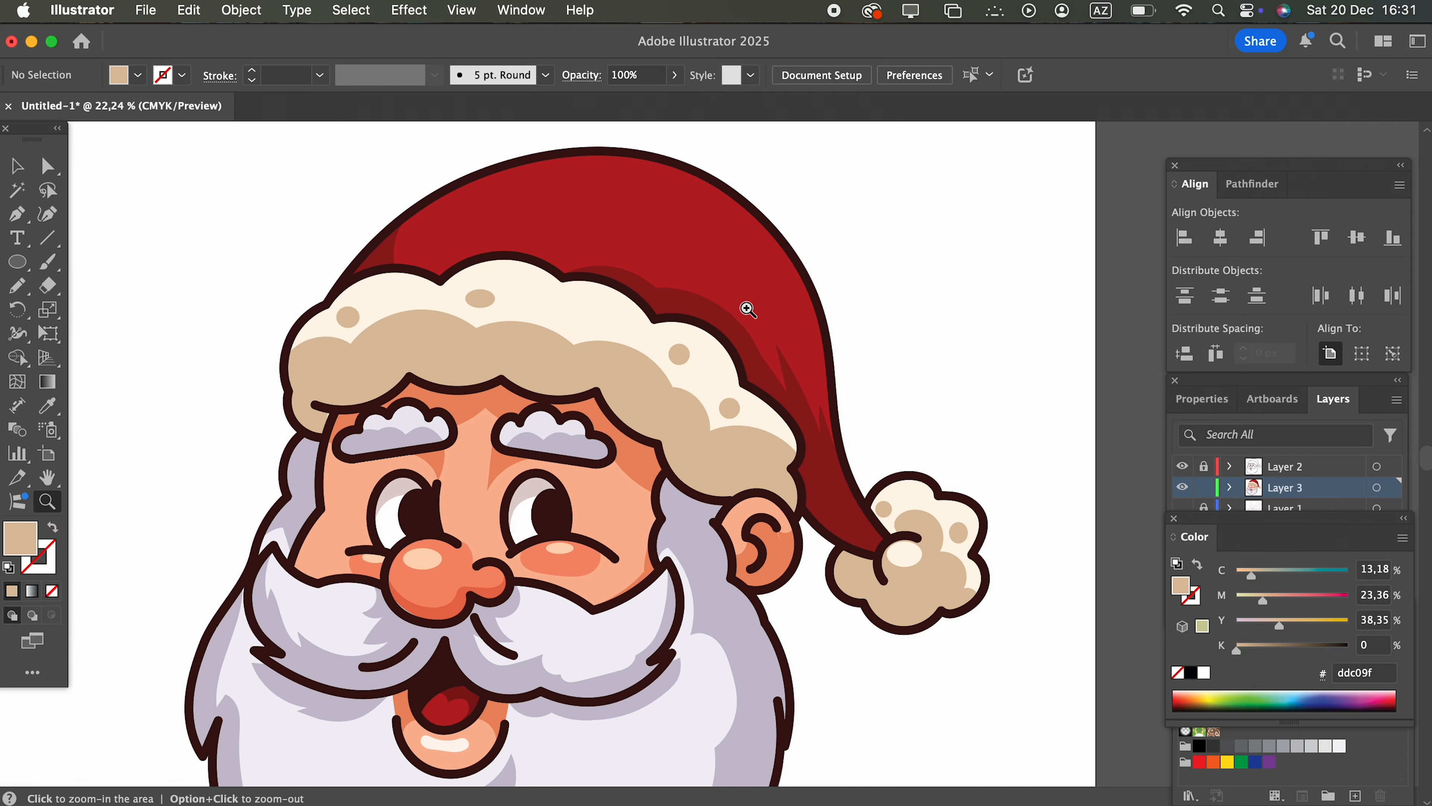
left_click(20, 165)
key("z")
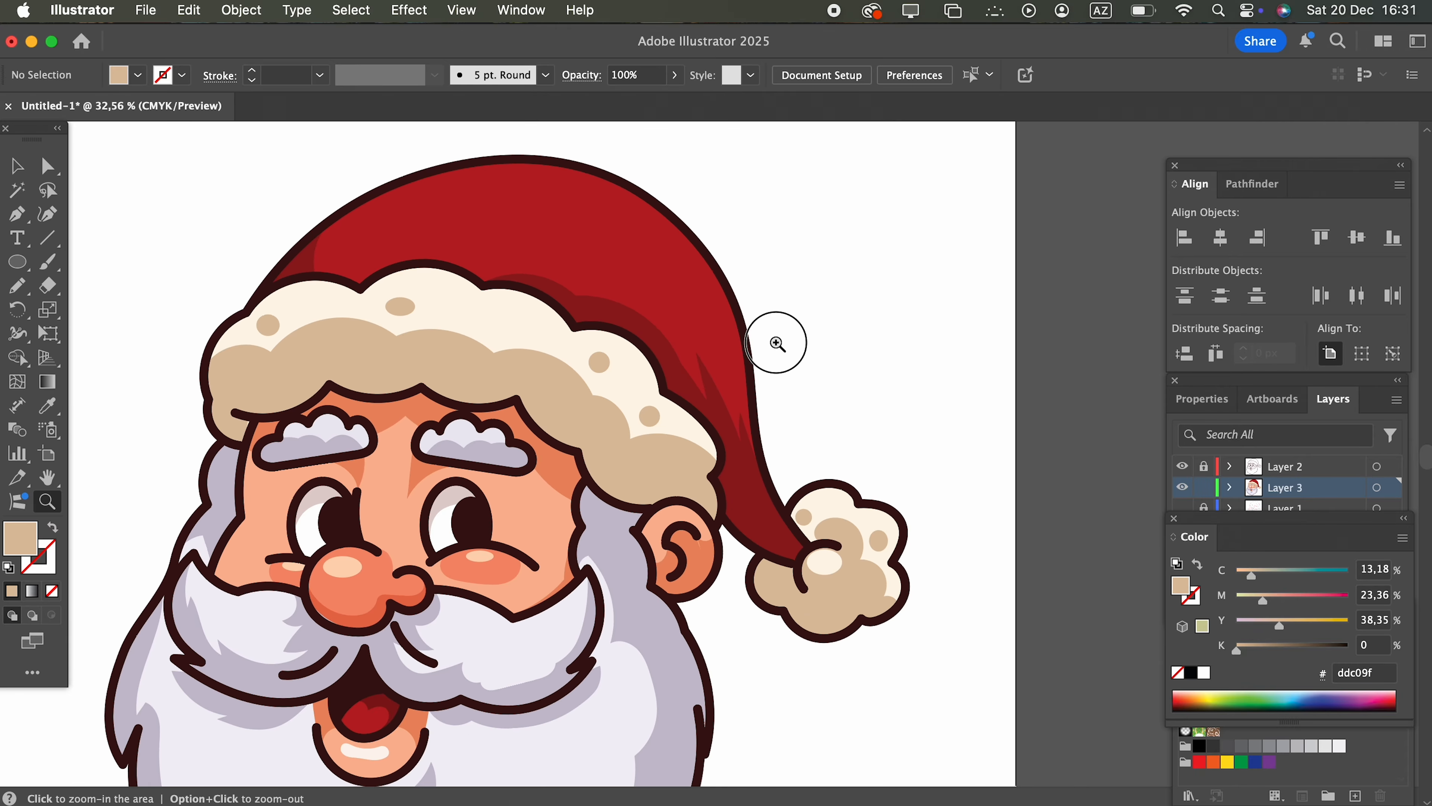
scroll(575, 359, "down", 5)
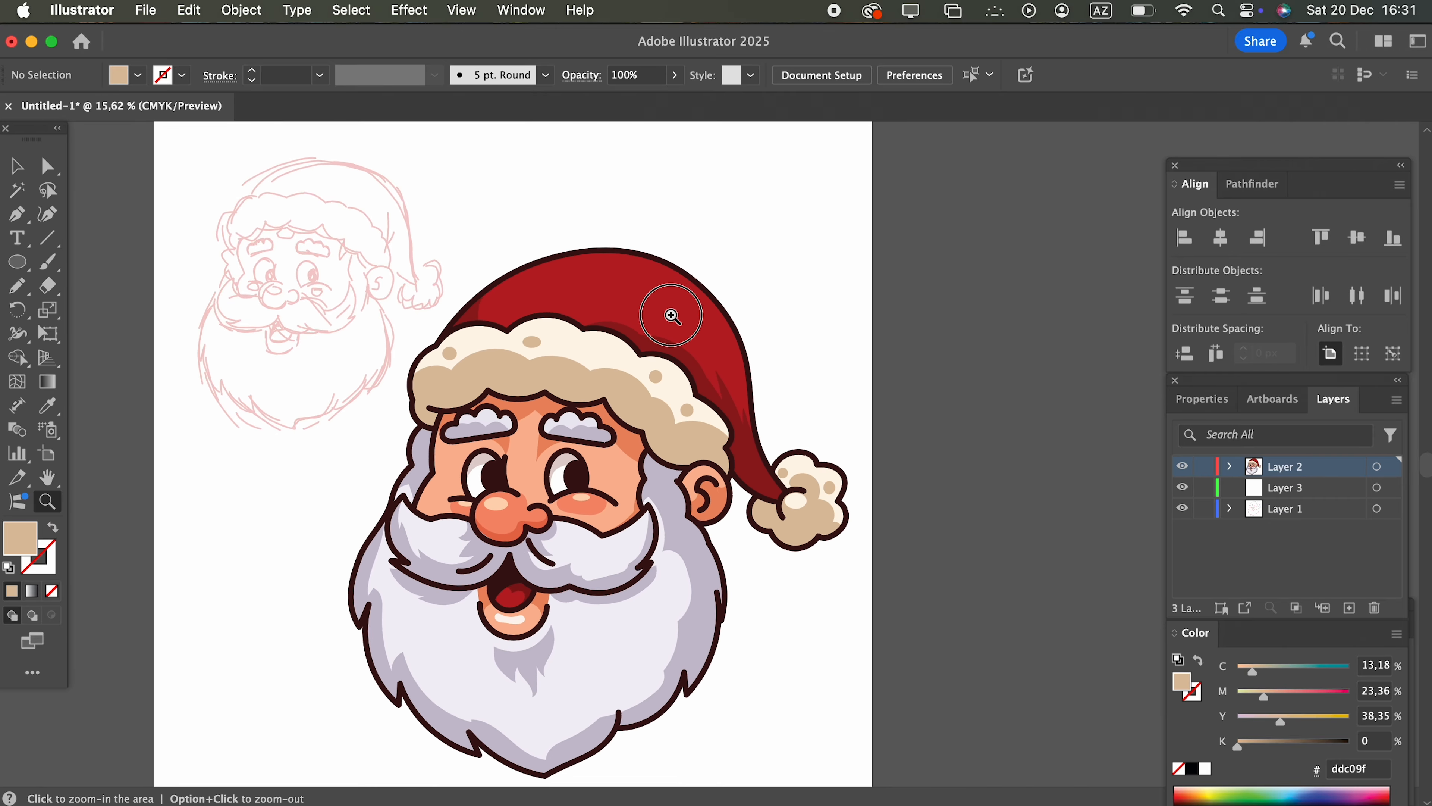
left_click_drag(671, 316, 905, 398)
scroll(1038, 517, "right", 1)
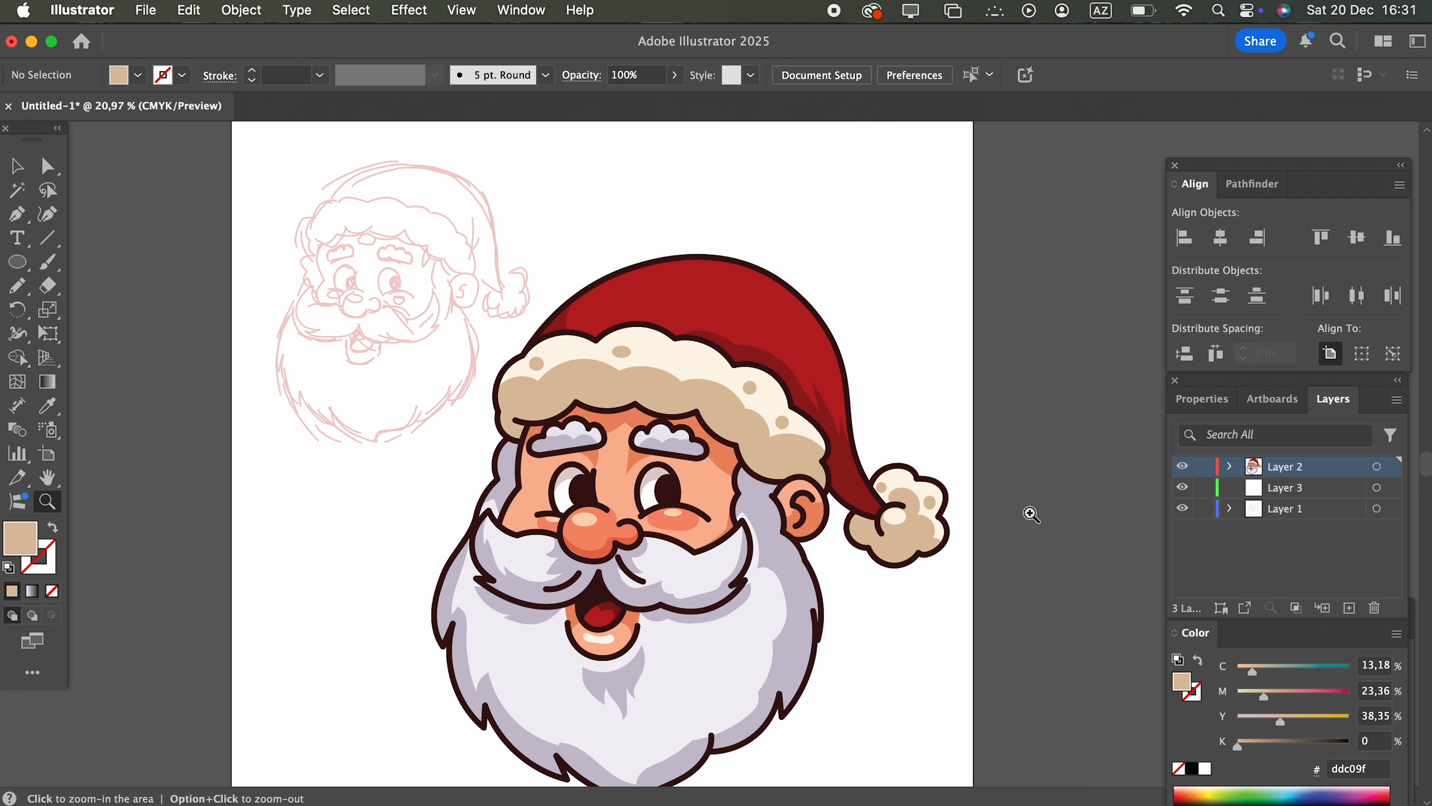
left_click_drag(994, 531, 1007, 489)
scroll(1003, 501, "down", 1)
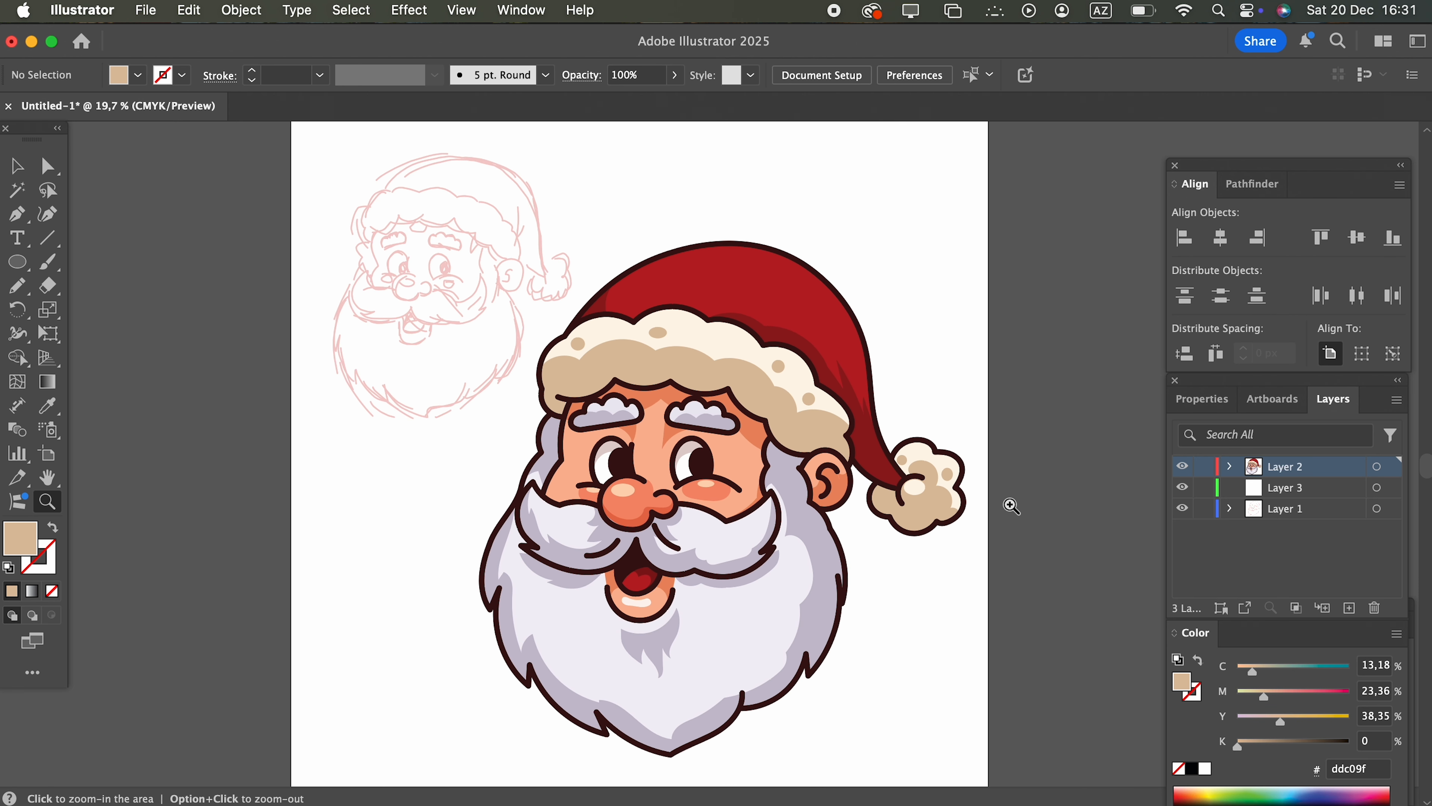